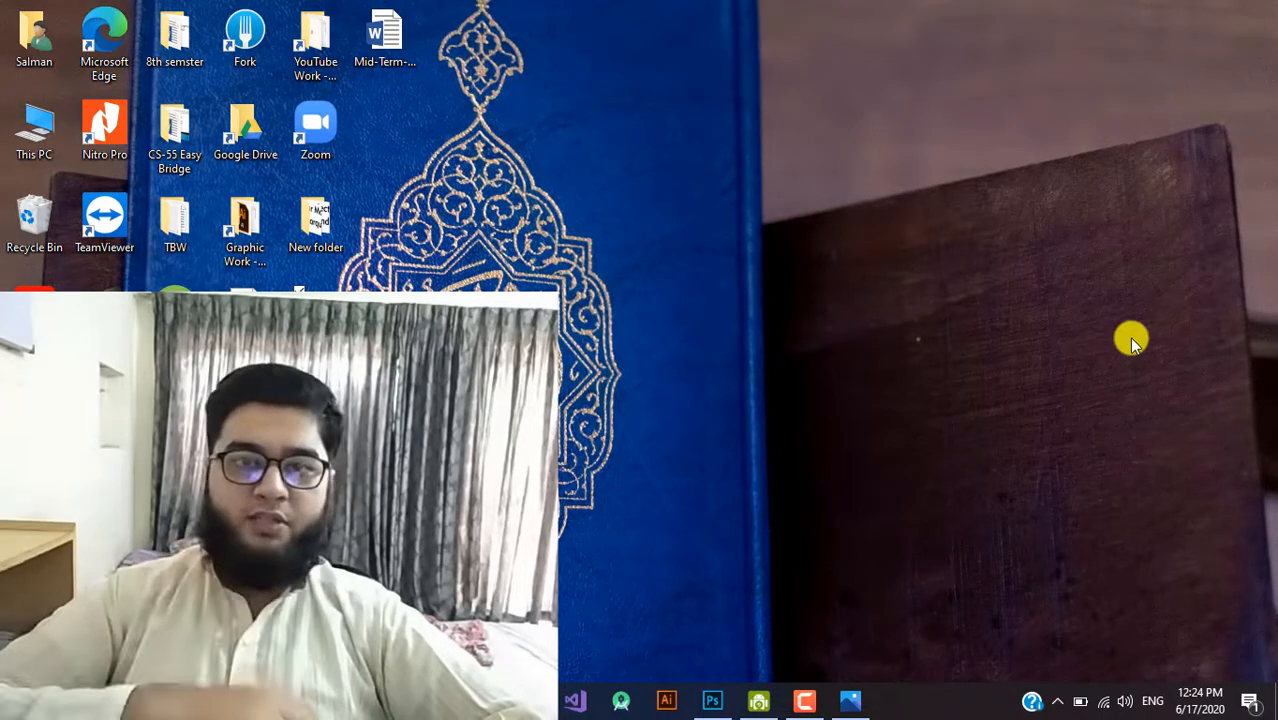
left_click(852, 698)
left_click(1257, 660)
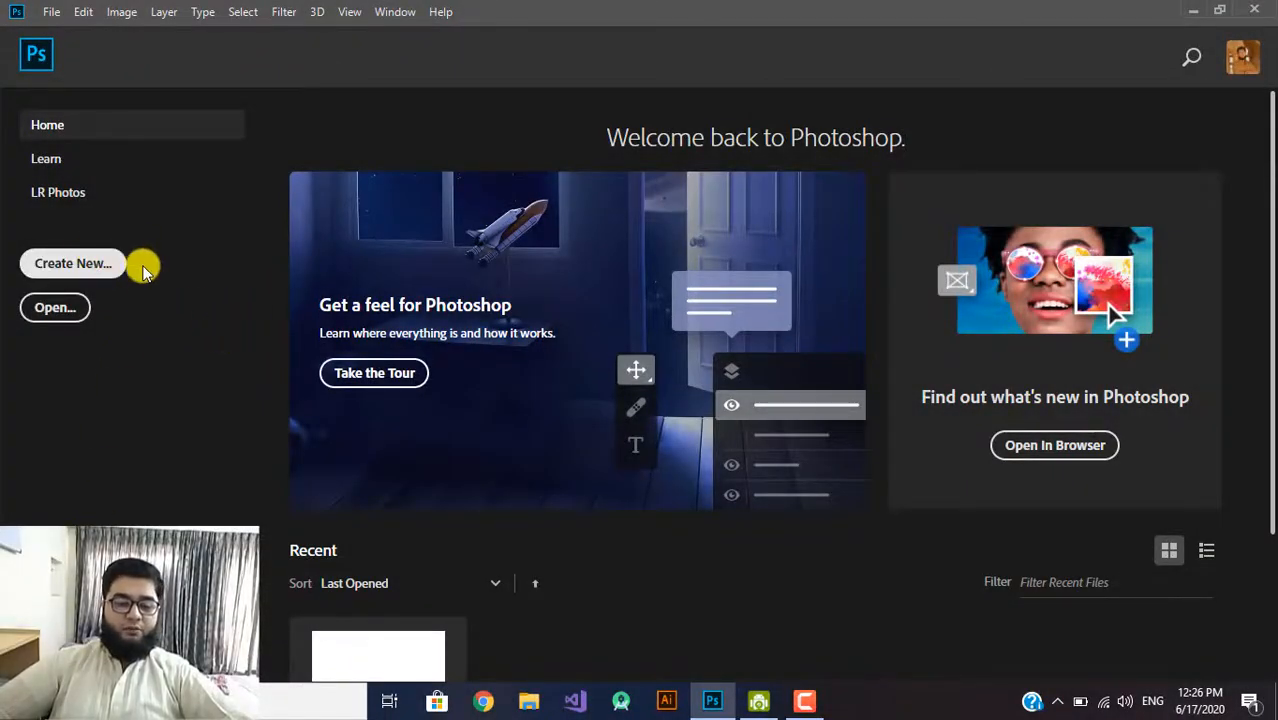
Open the New Document dialog and move it fully into view
left_click(74, 264)
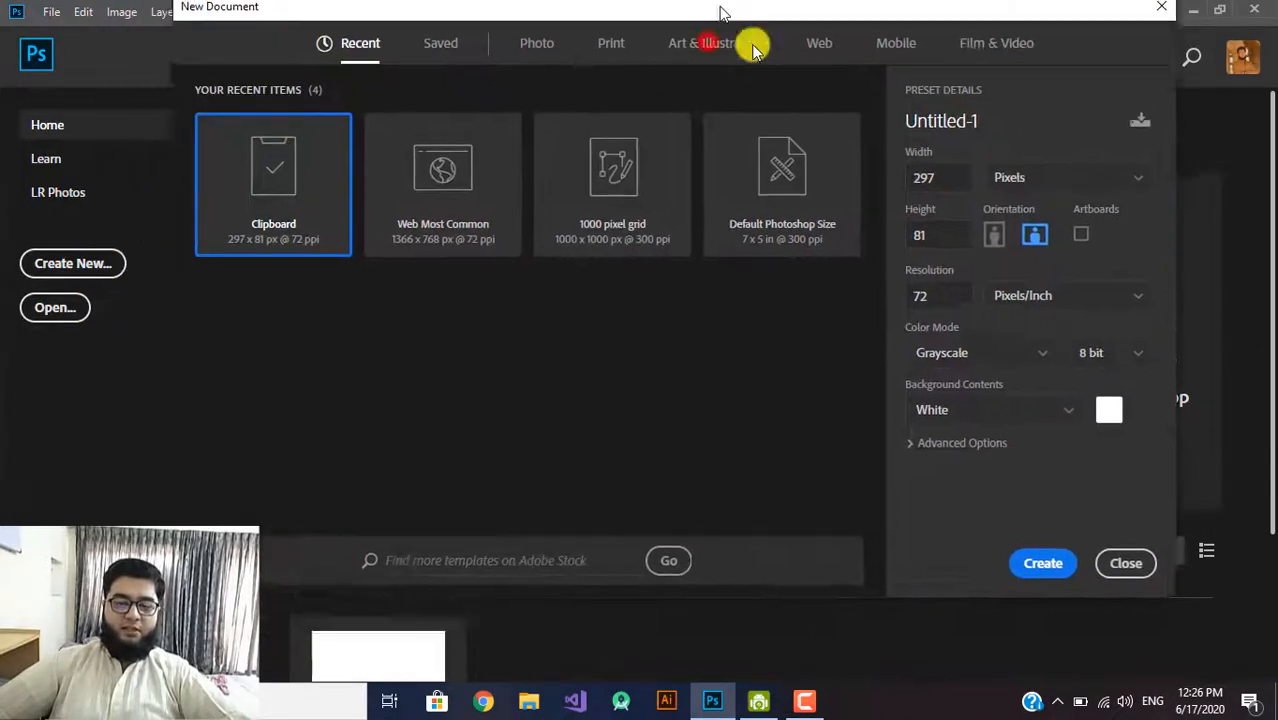
left_click_drag(722, 12, 697, 40)
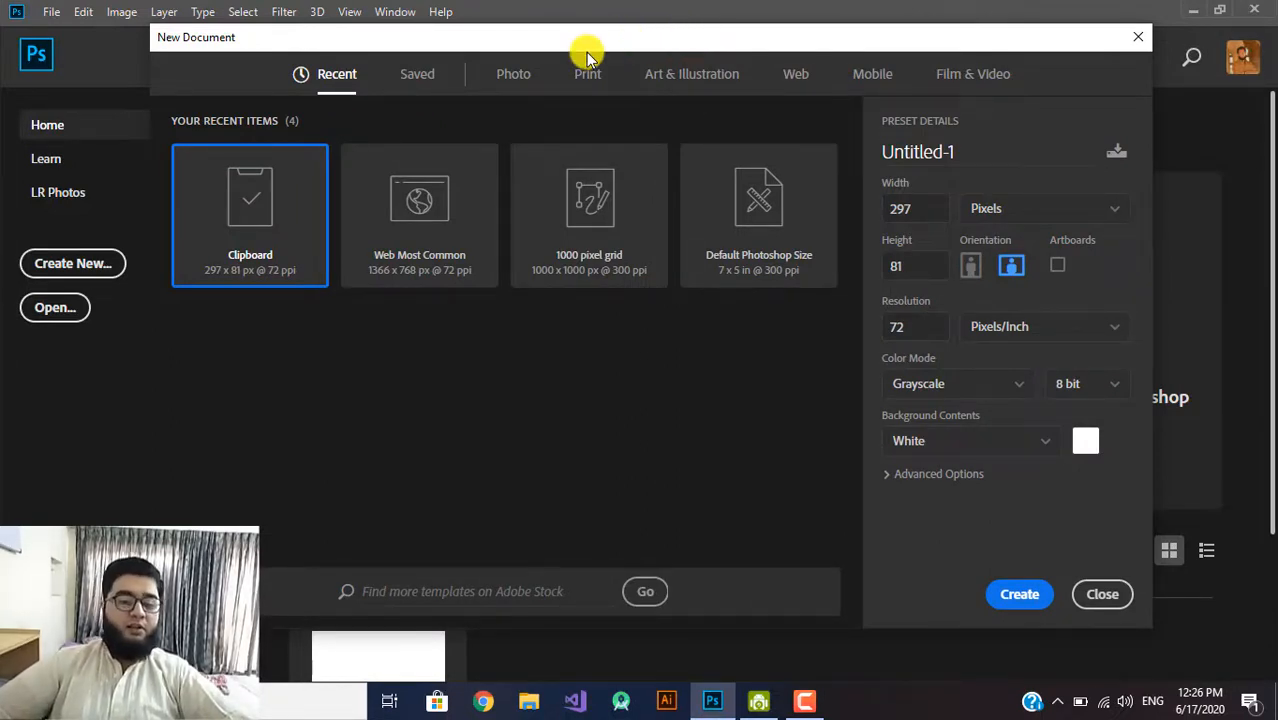
Look through the Photo, Print, Art & Illustration, Web, Mobile and Film & Video document presets
left_click(526, 79)
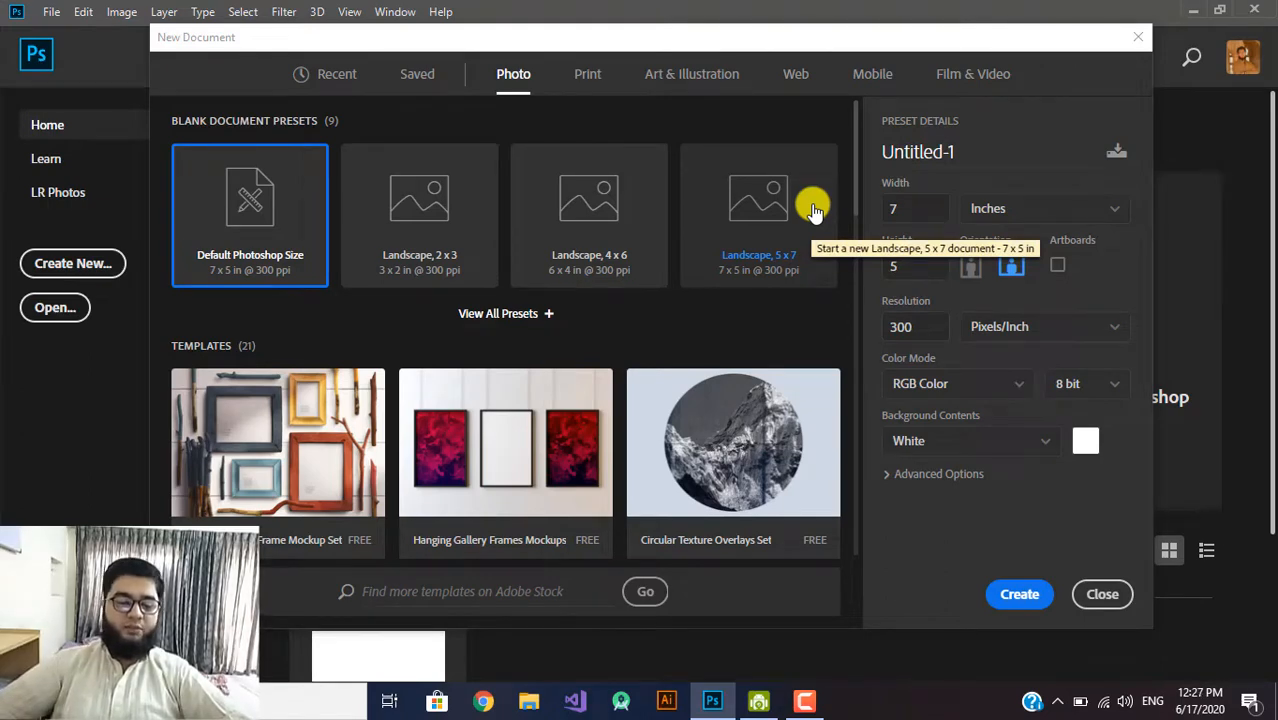
left_click(467, 211)
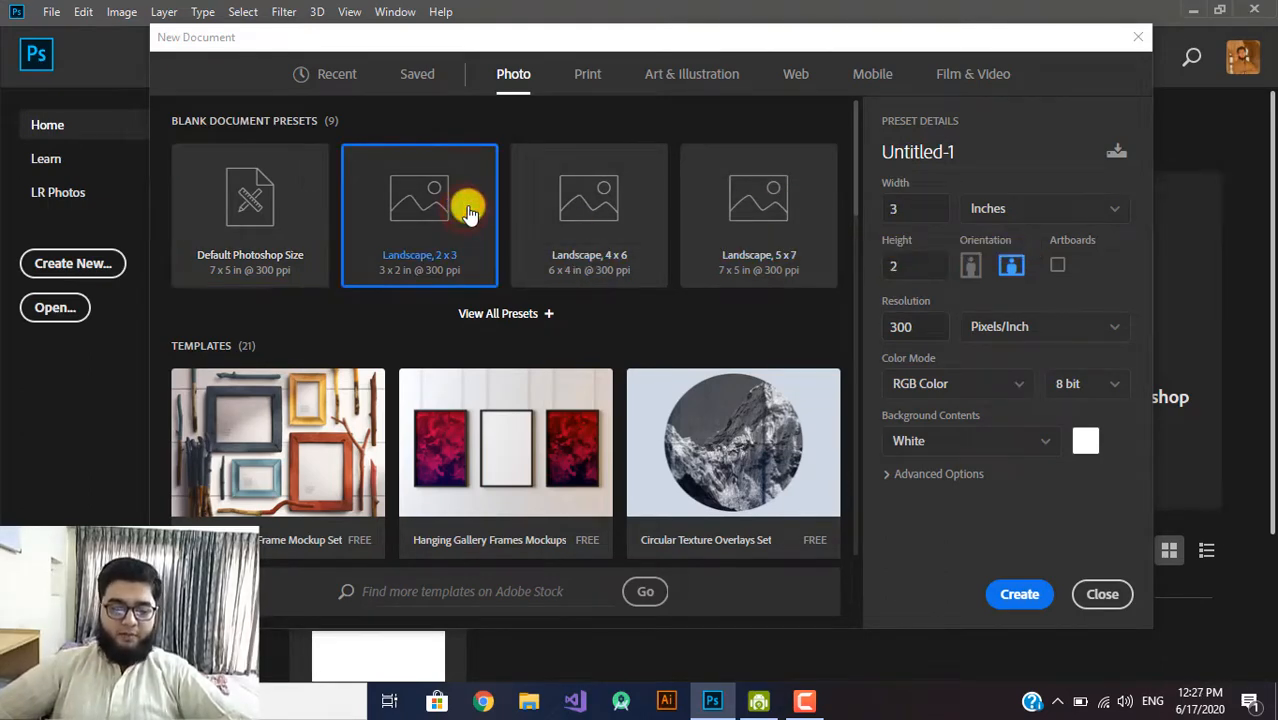
left_click(605, 195)
left_click(806, 200)
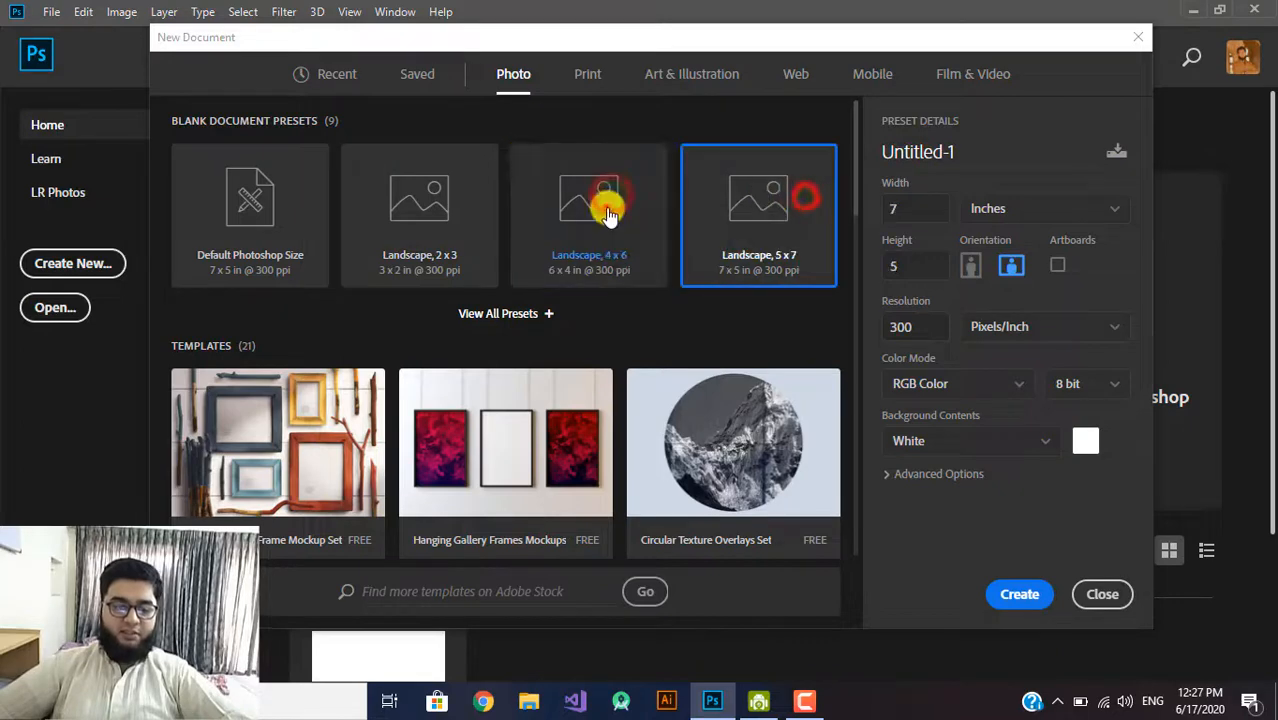
left_click(458, 206)
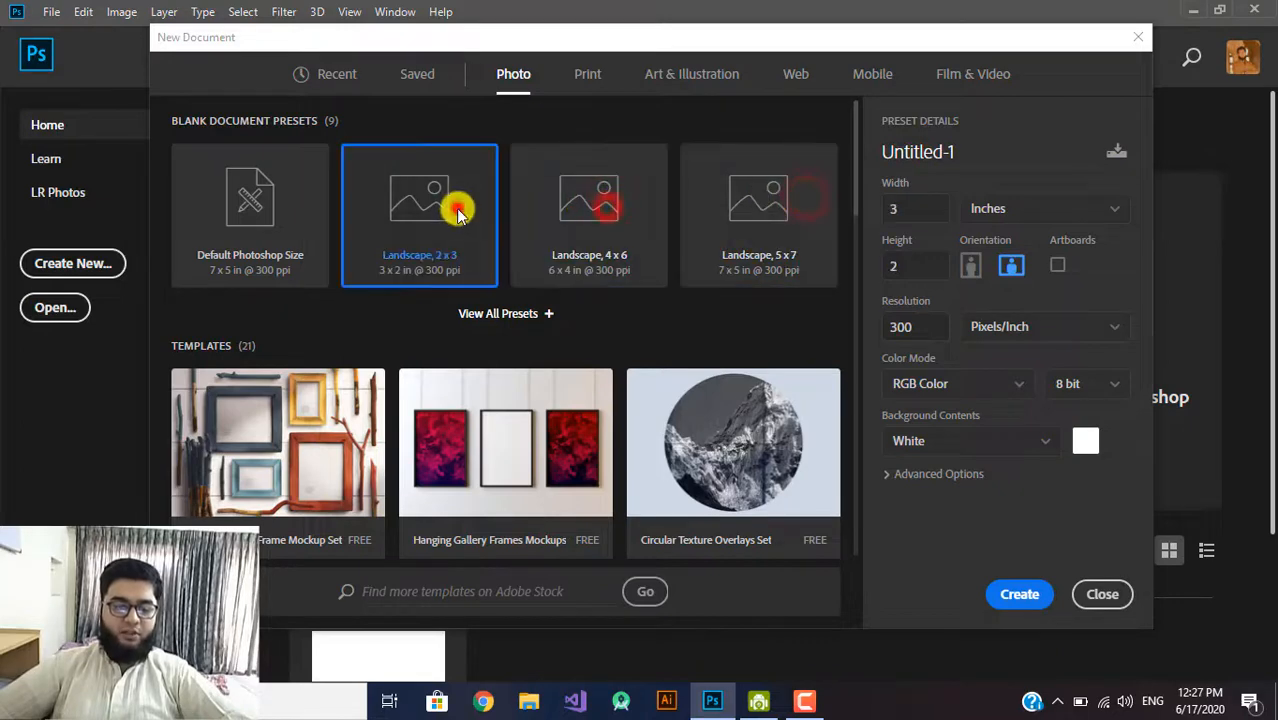
left_click(596, 74)
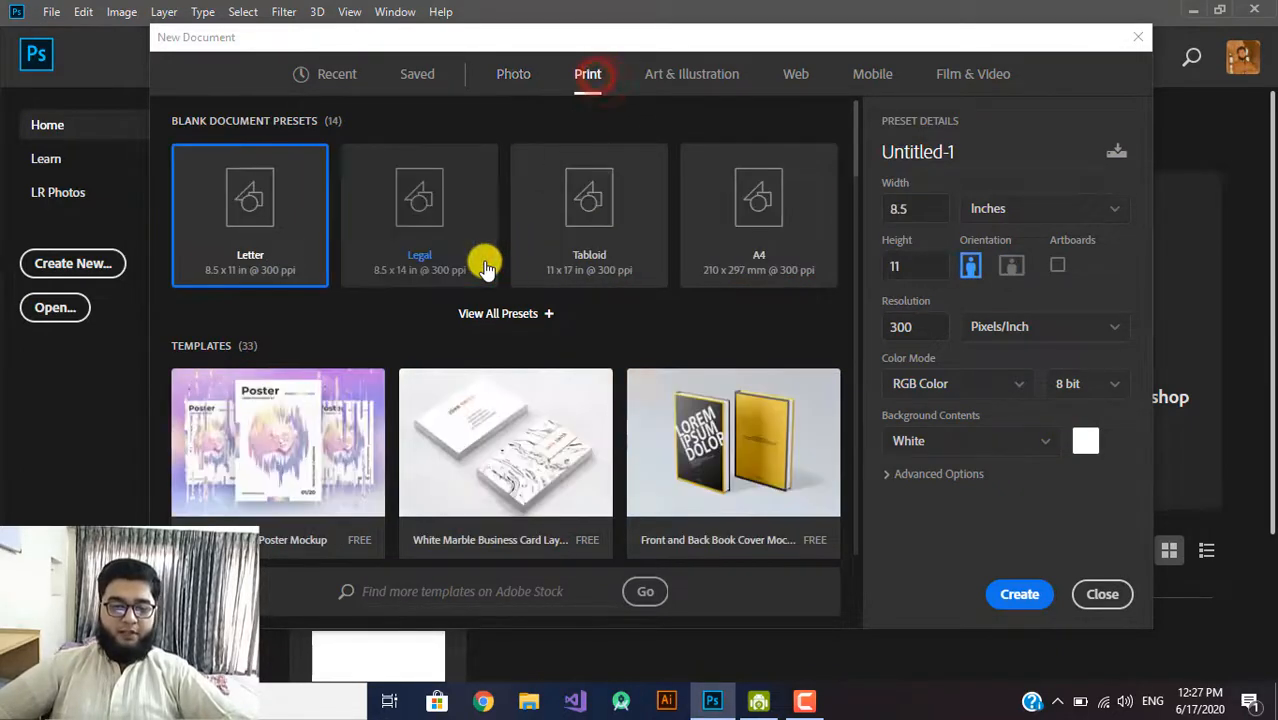
left_click(686, 73)
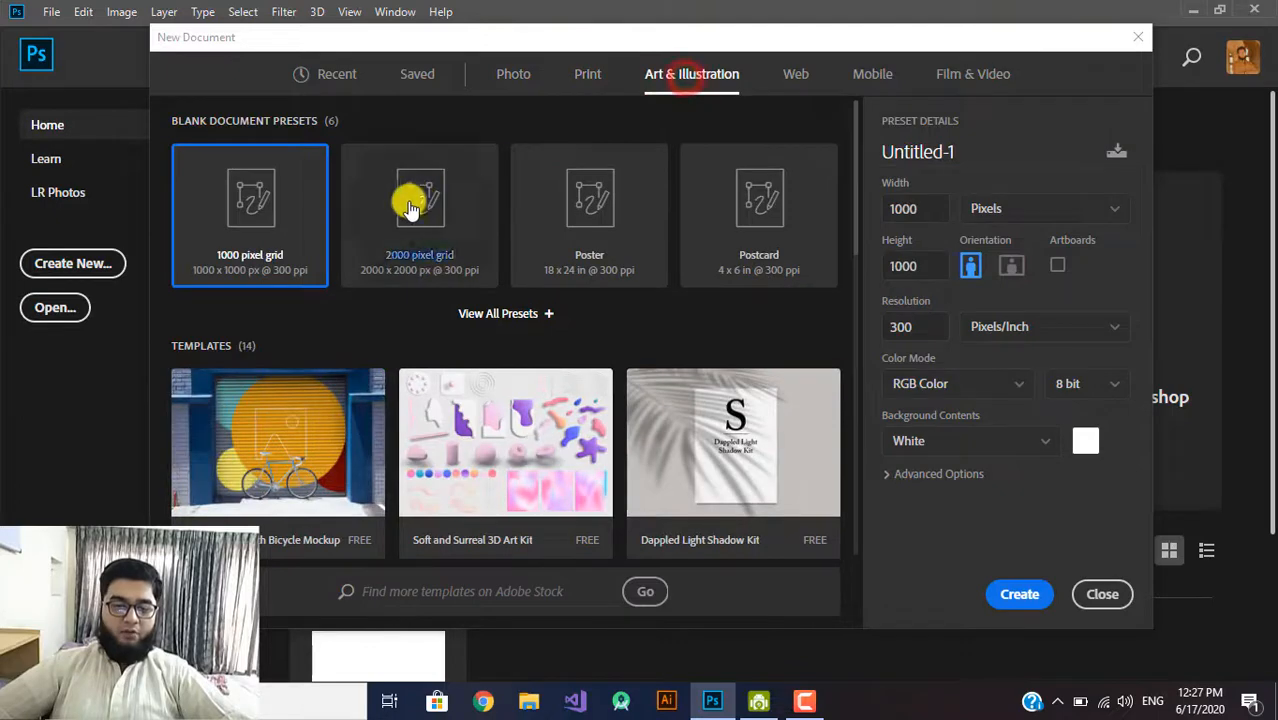
left_click(795, 73)
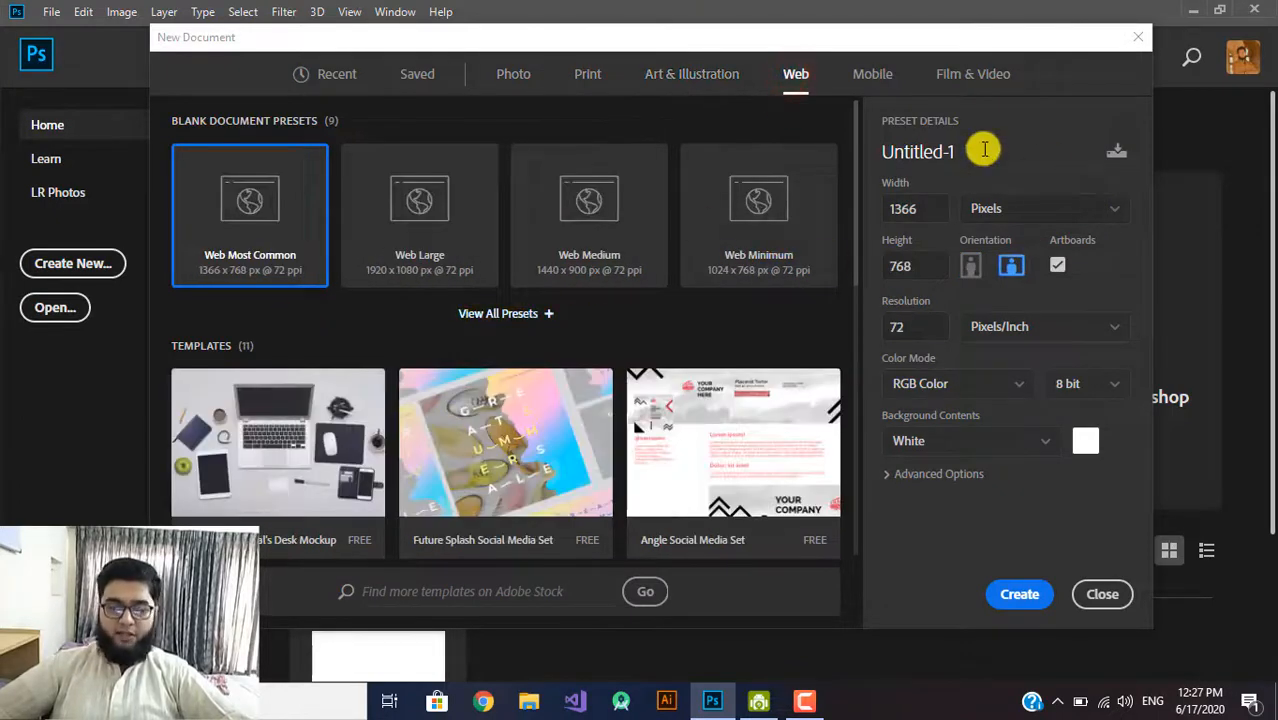
left_click(884, 75)
left_click(979, 68)
Choose the Web Most Common preset, 1366 x 768 px at 72 ppi, and turn off artboards
left_click(800, 78)
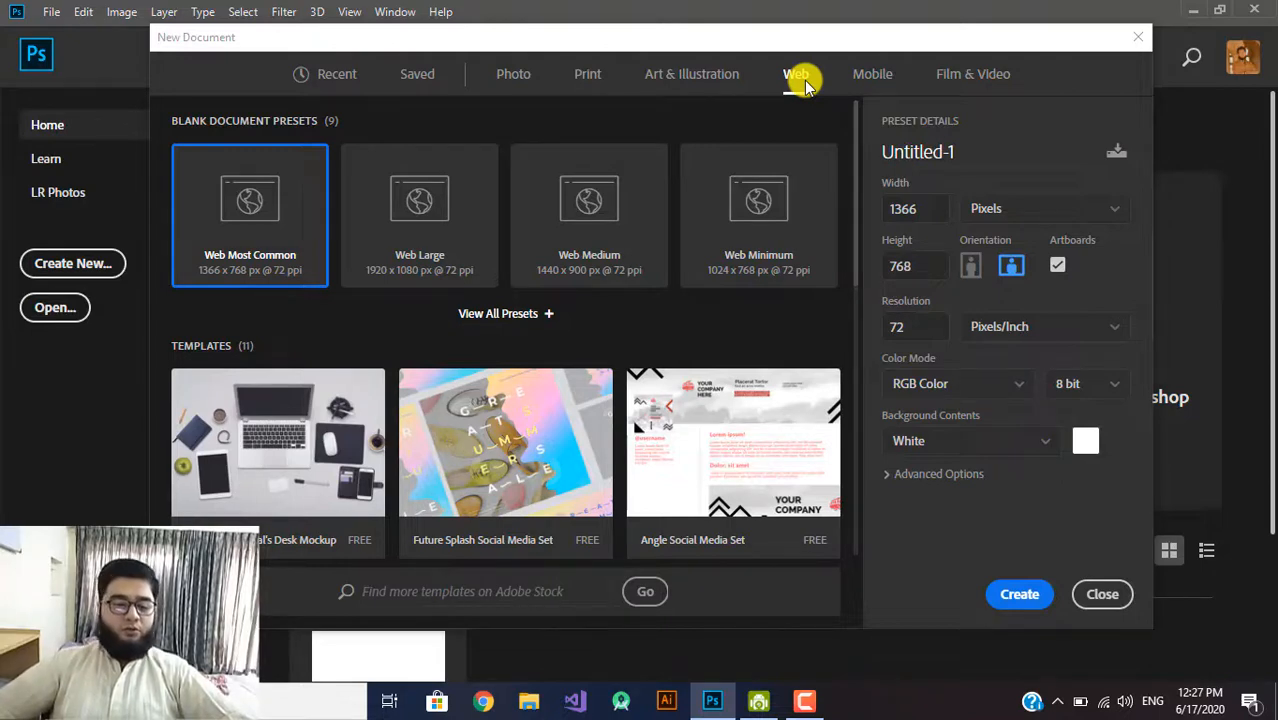
left_click(296, 230)
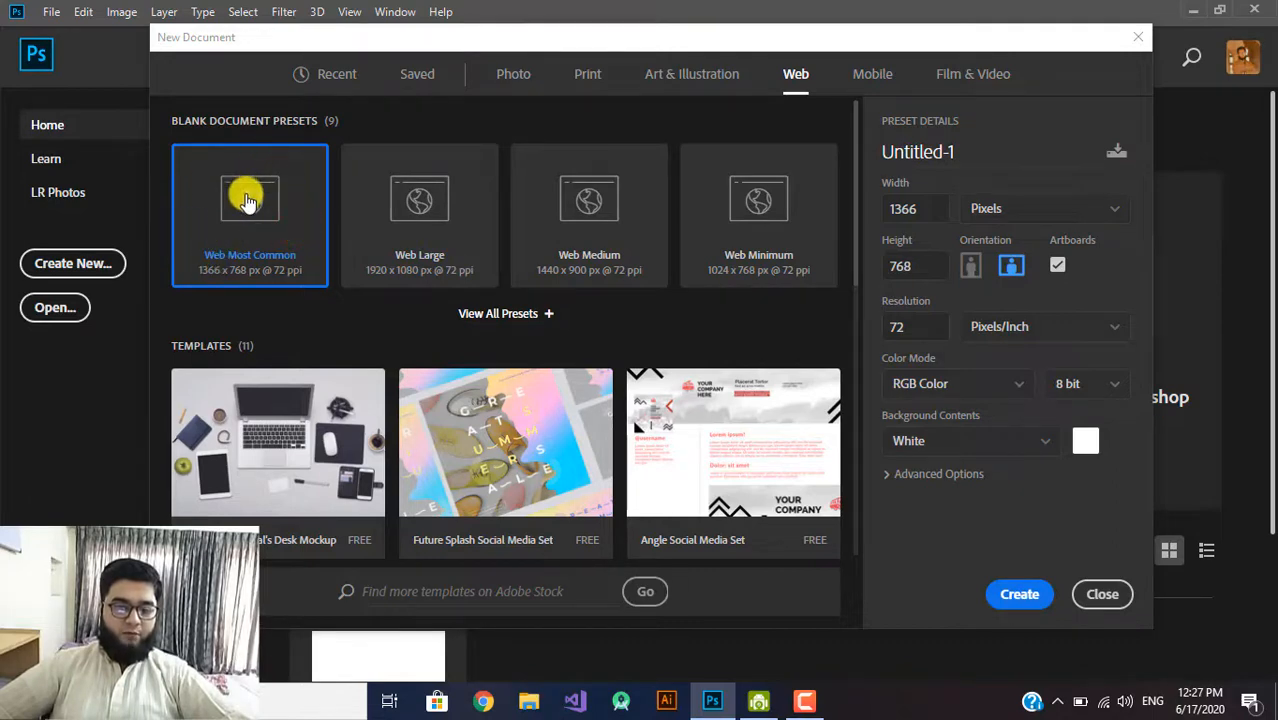
left_click(927, 206)
left_click(917, 262)
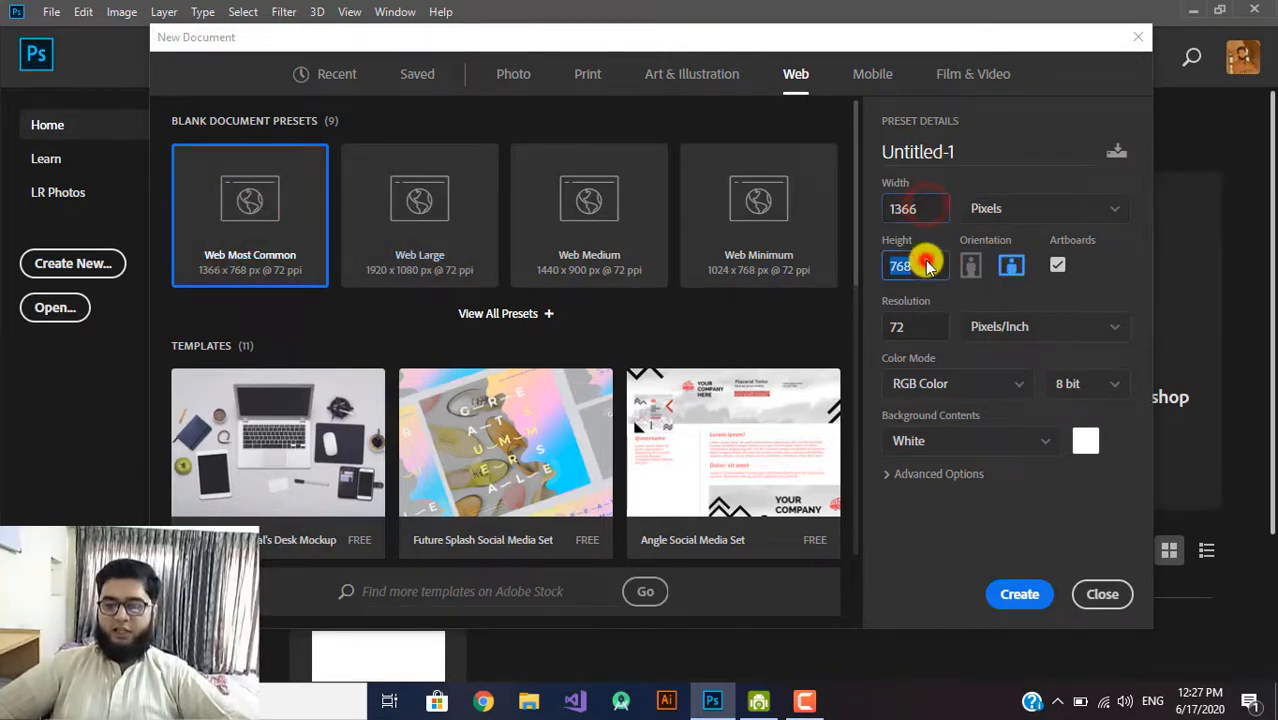
left_click(1059, 268)
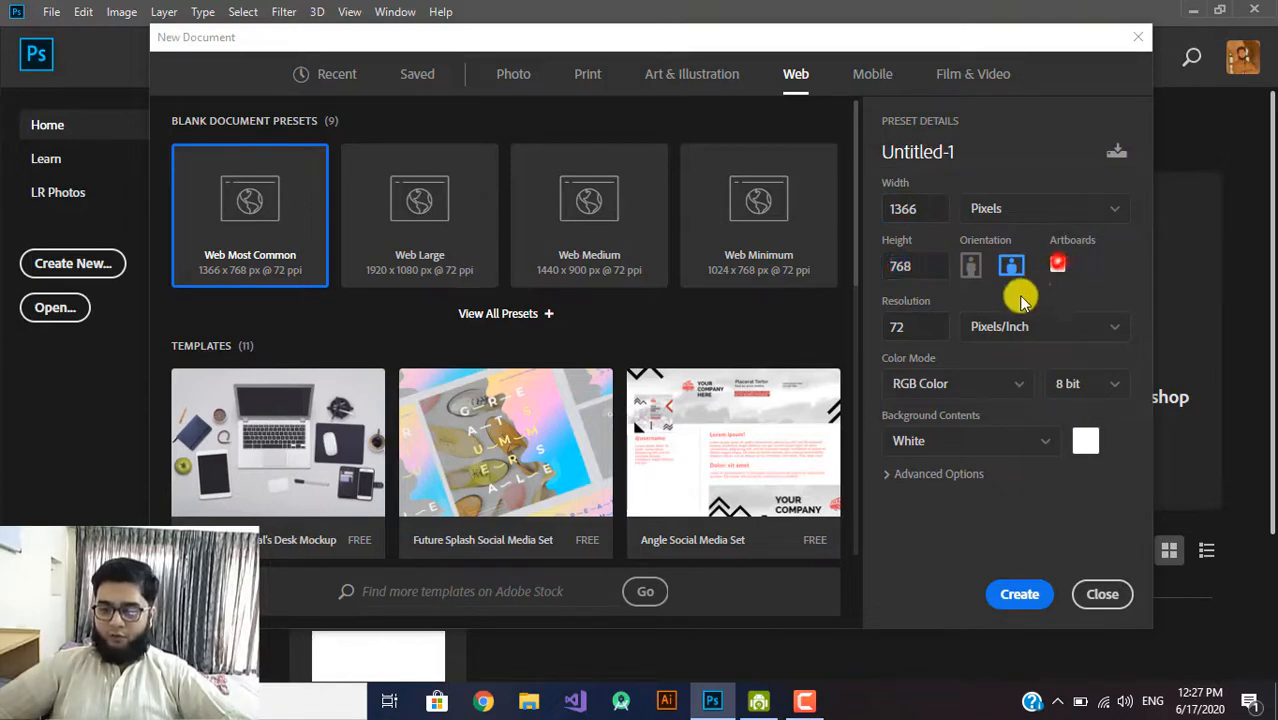
Review the available width units and color modes for the new document
left_click(1069, 211)
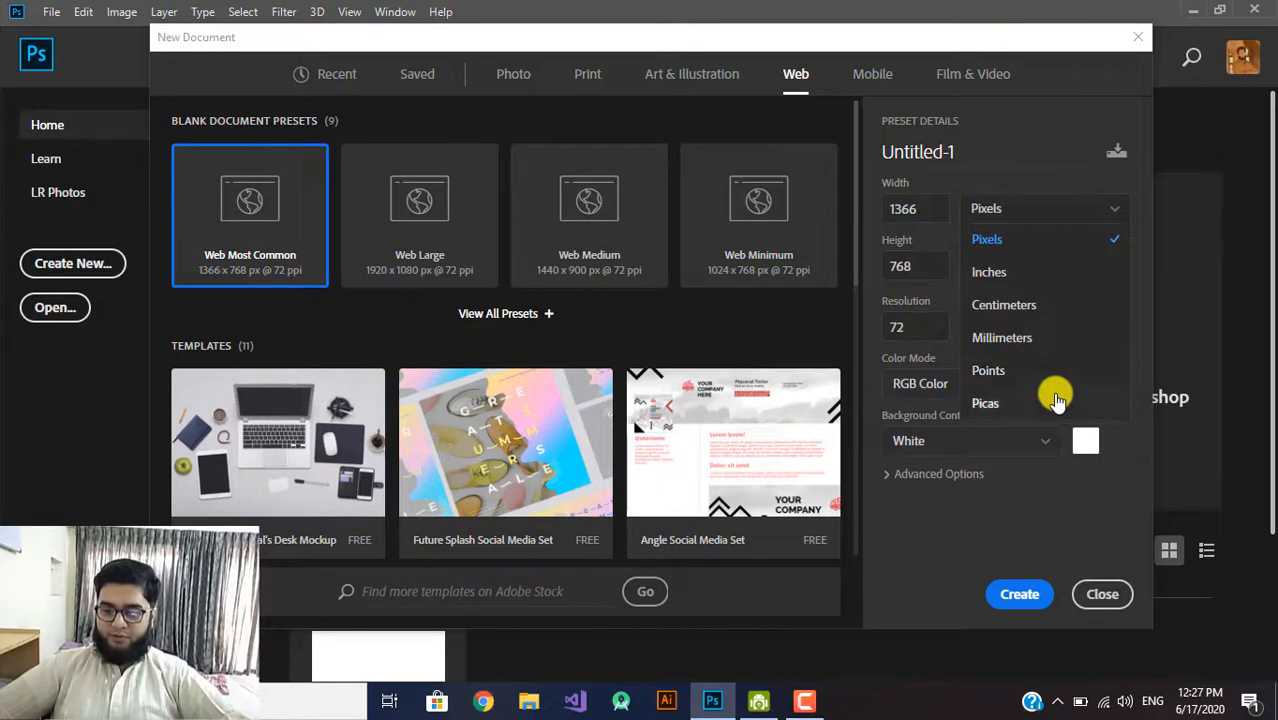
left_click(1074, 207)
left_click(1075, 207)
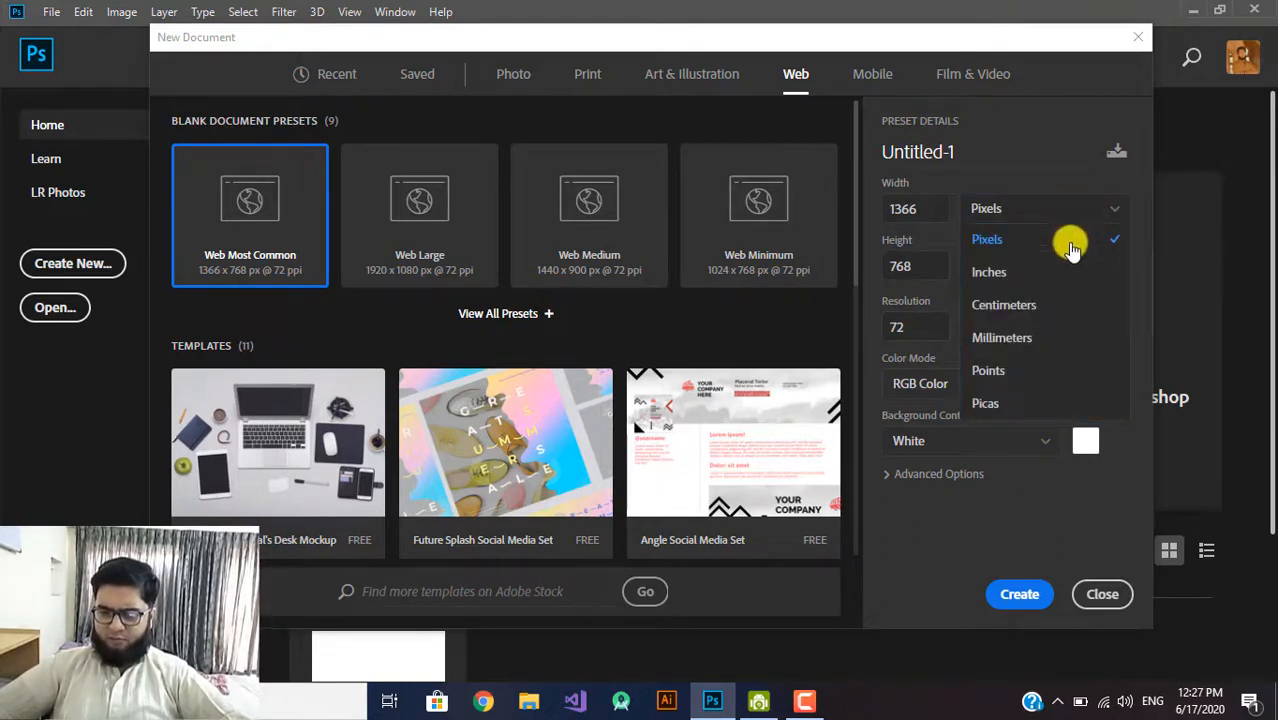
left_click(1080, 207)
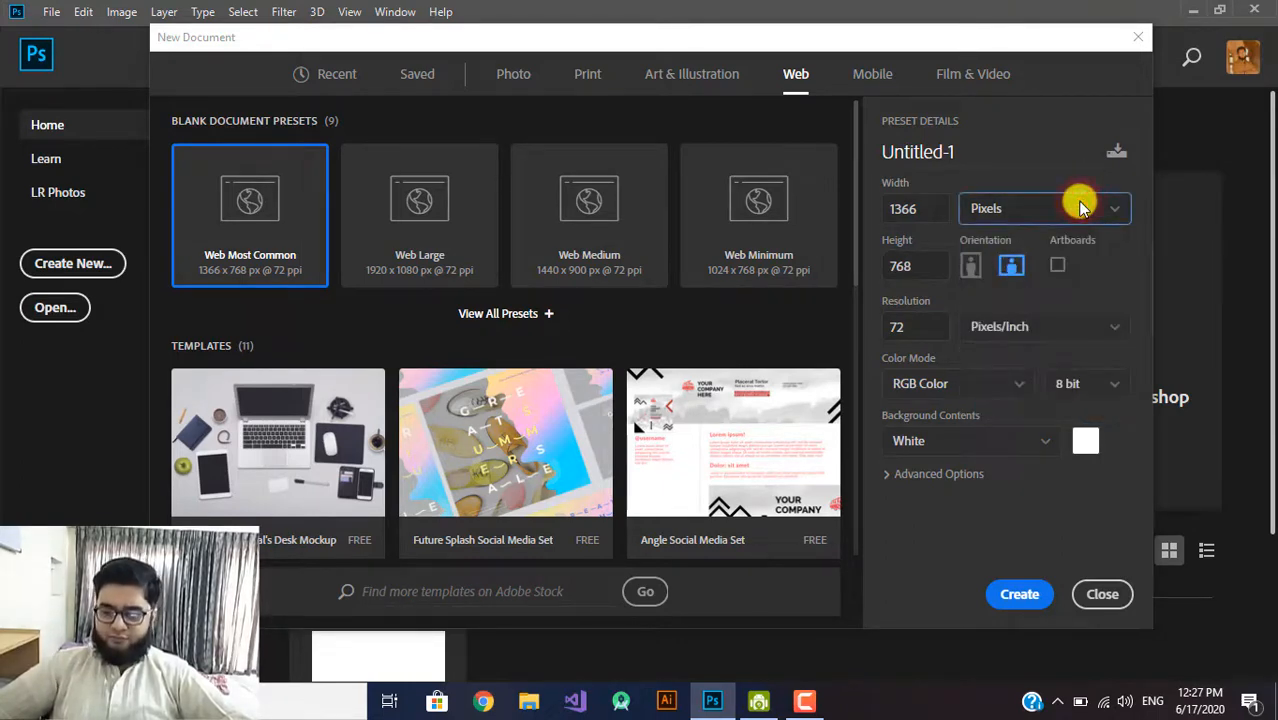
left_click(1080, 207)
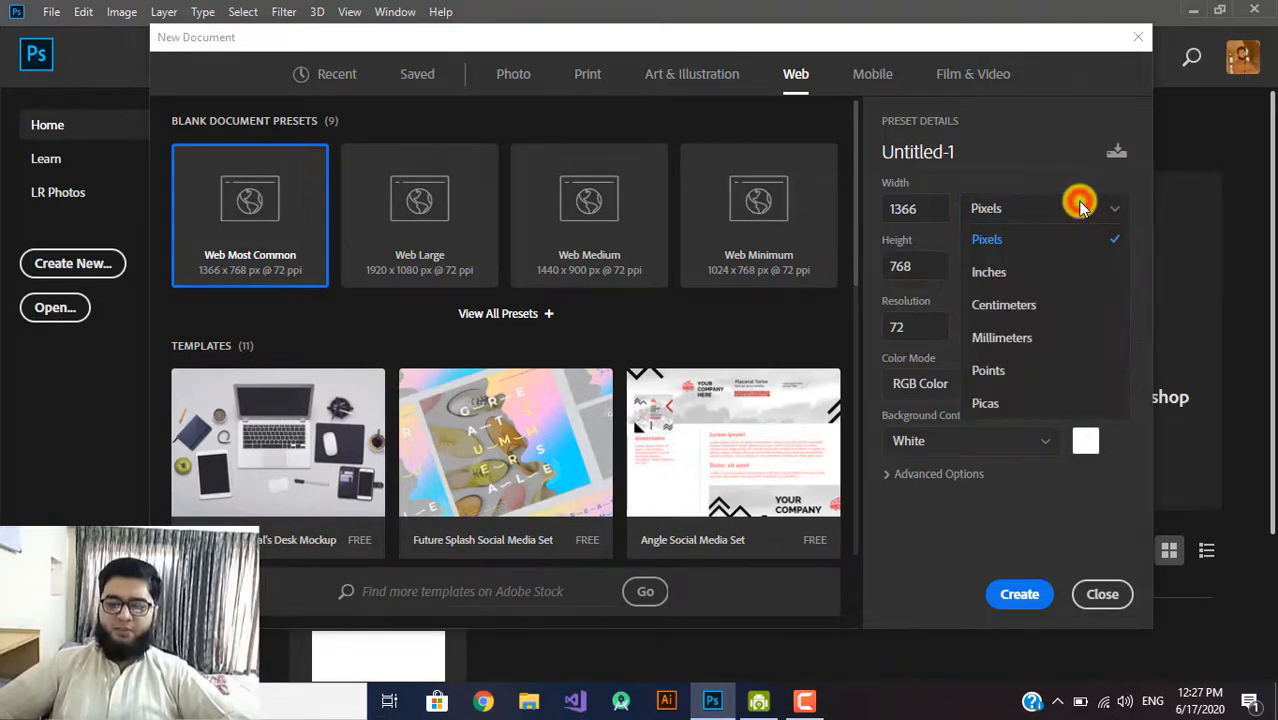
left_click(1080, 207)
left_click(1020, 384)
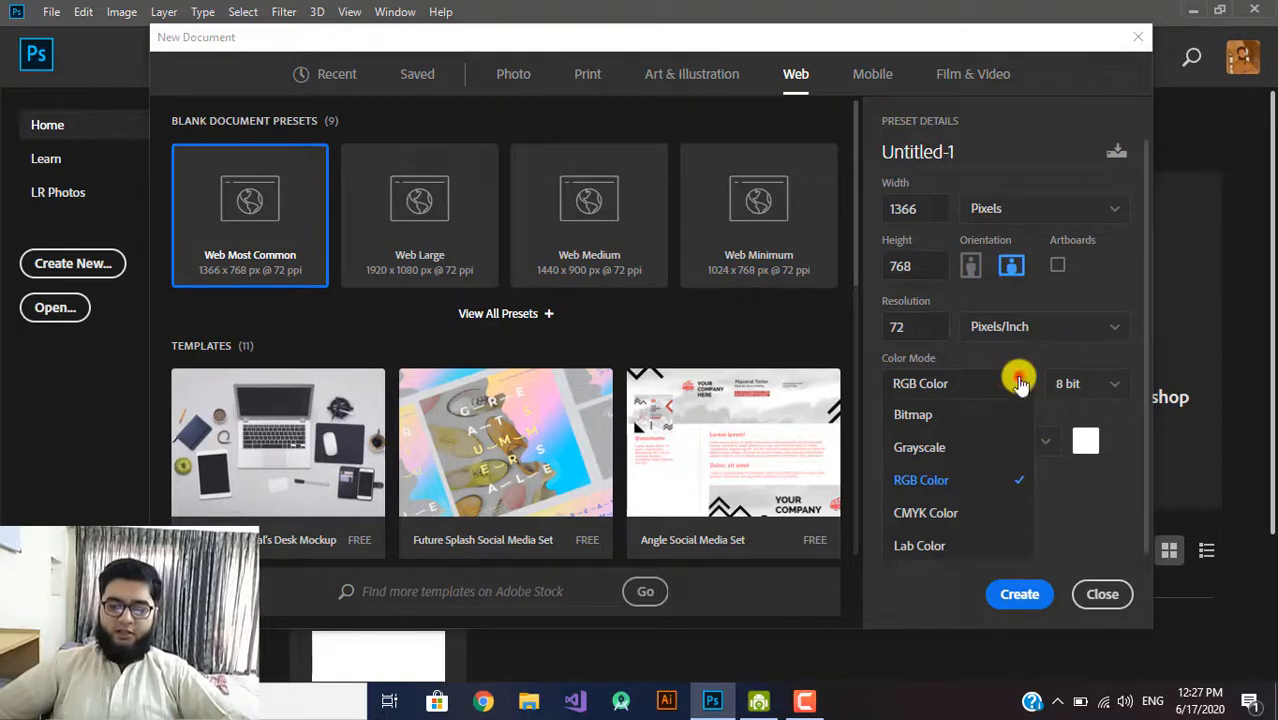
left_click(1018, 386)
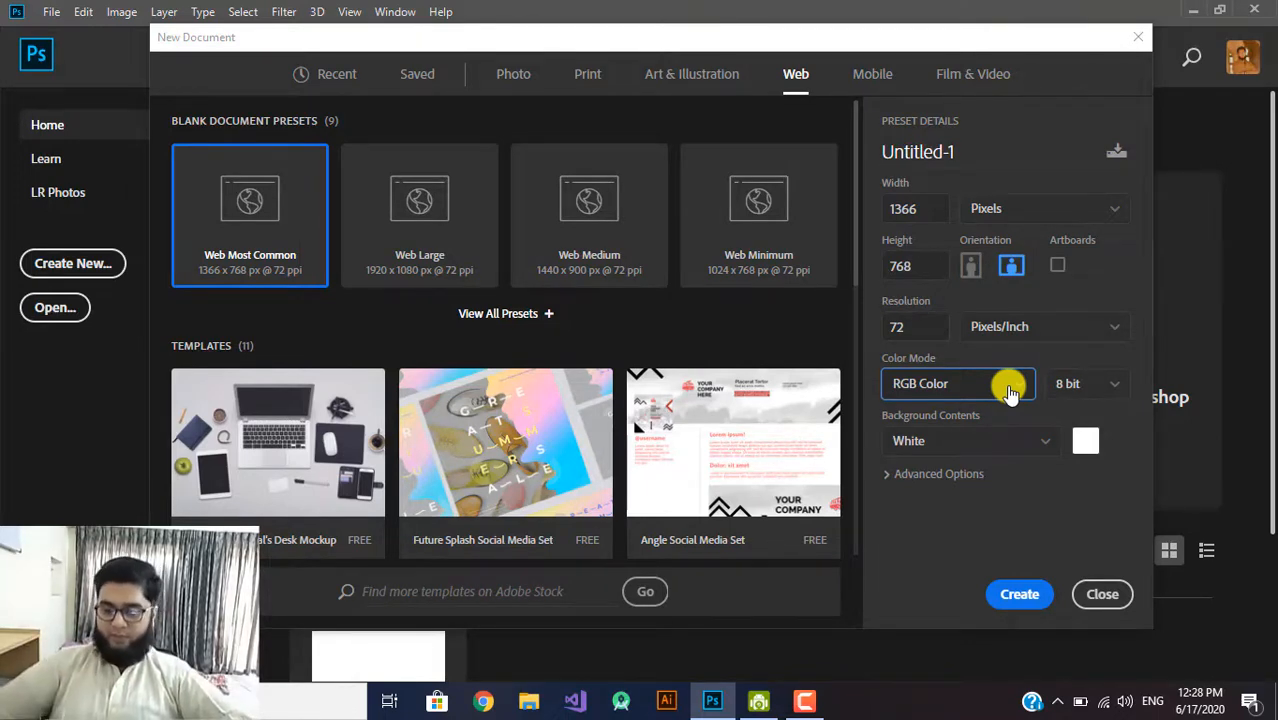
Try Black and Background Color as the background contents, and set them back to White
left_click(1041, 439)
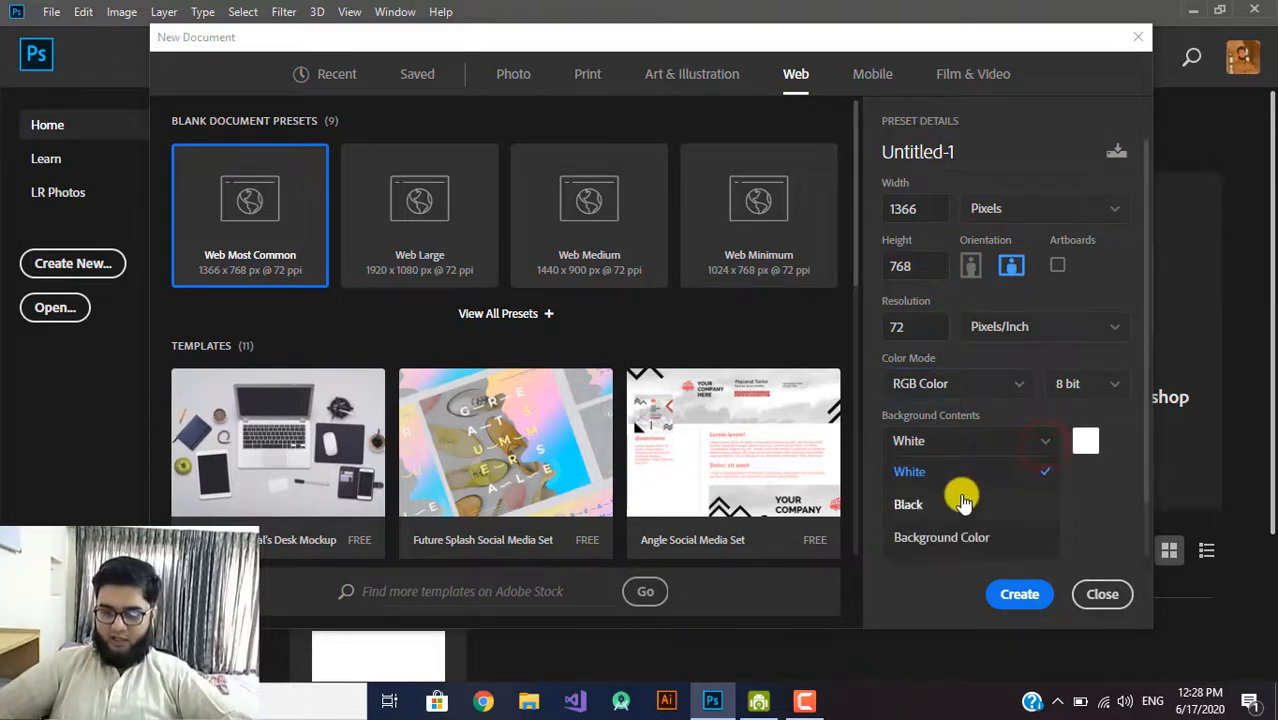
left_click(962, 500)
left_click(1004, 440)
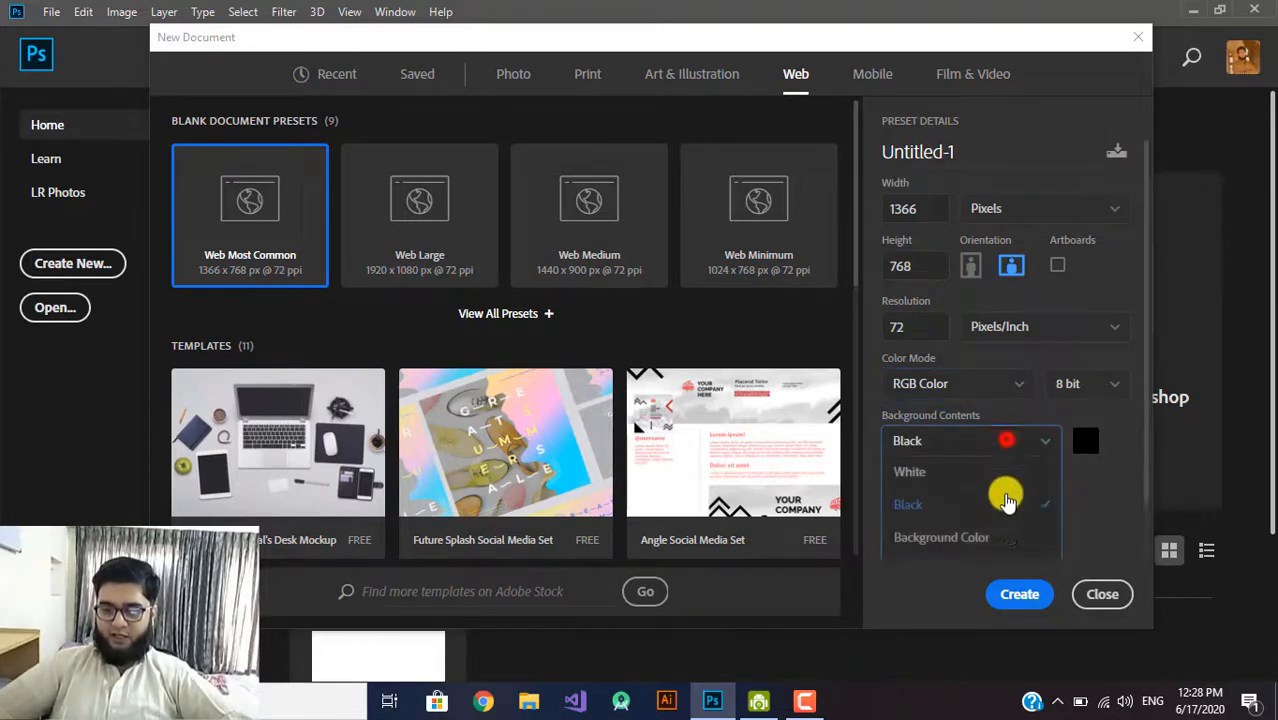
left_click(1004, 521)
left_click(1036, 437)
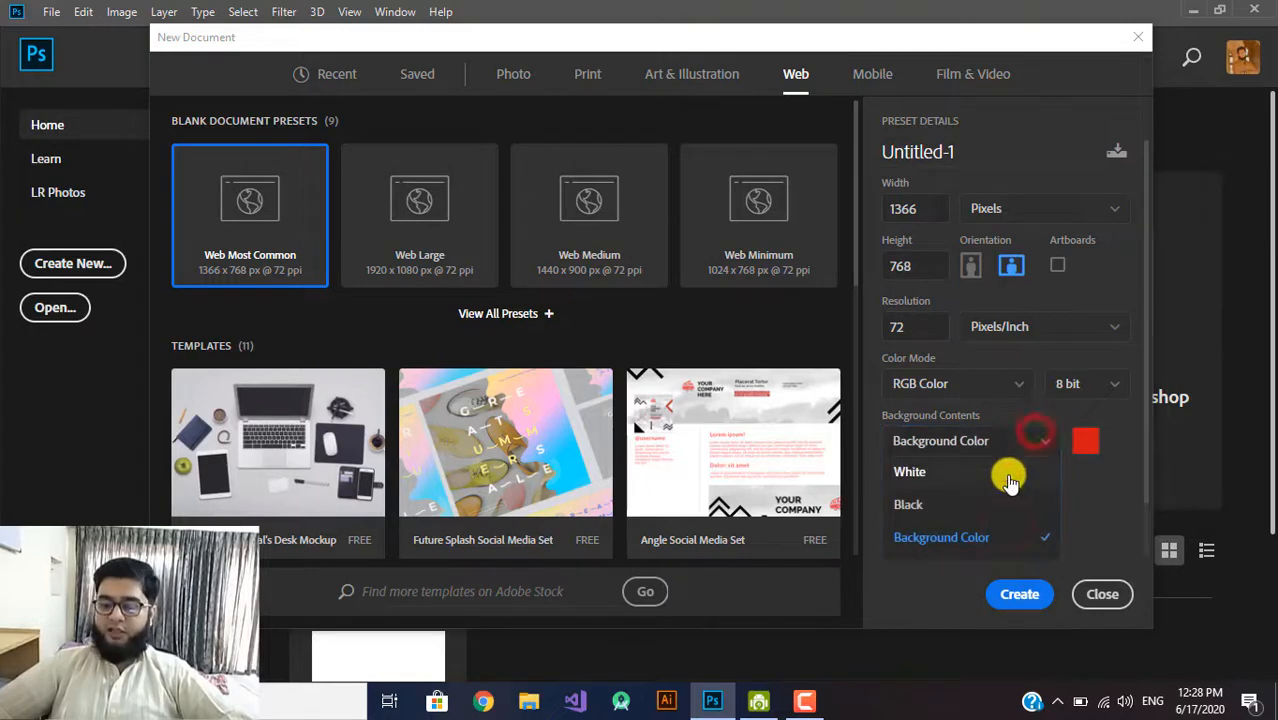
left_click(985, 472)
left_click(952, 476)
left_click(952, 476)
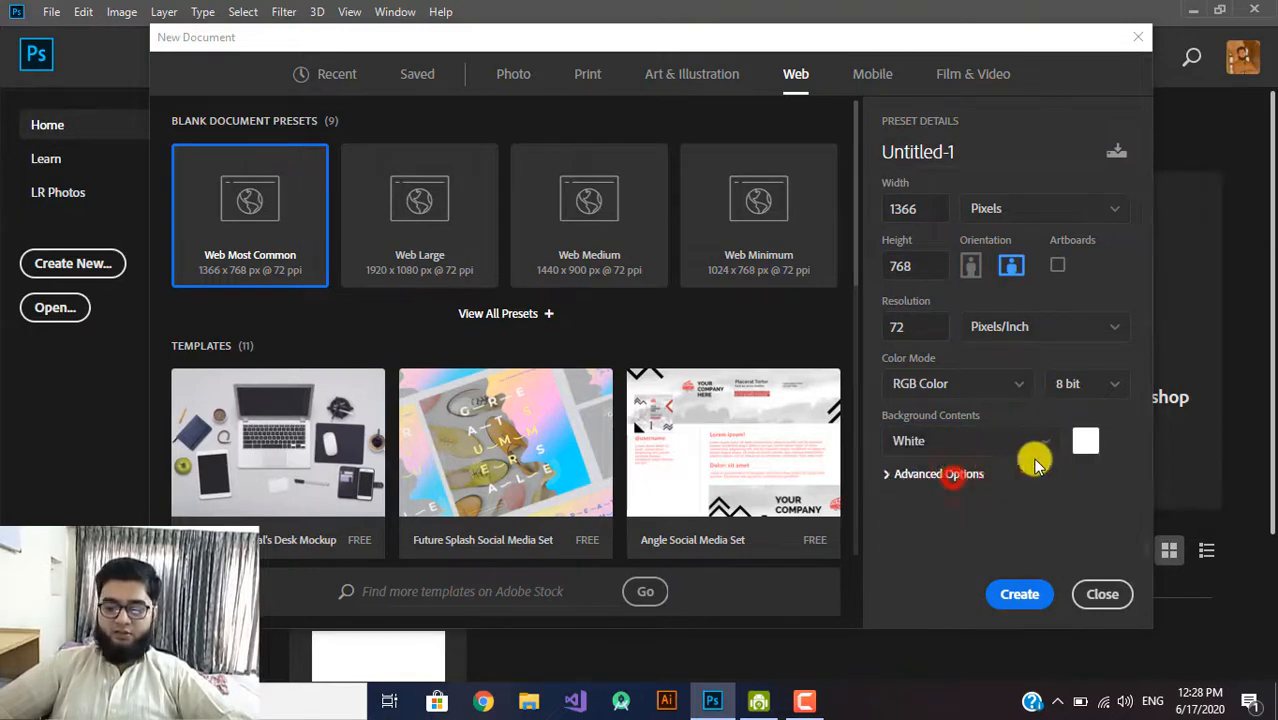
Try a 16 bit color depth for the new document and return it to 8 bit
left_click(1129, 396)
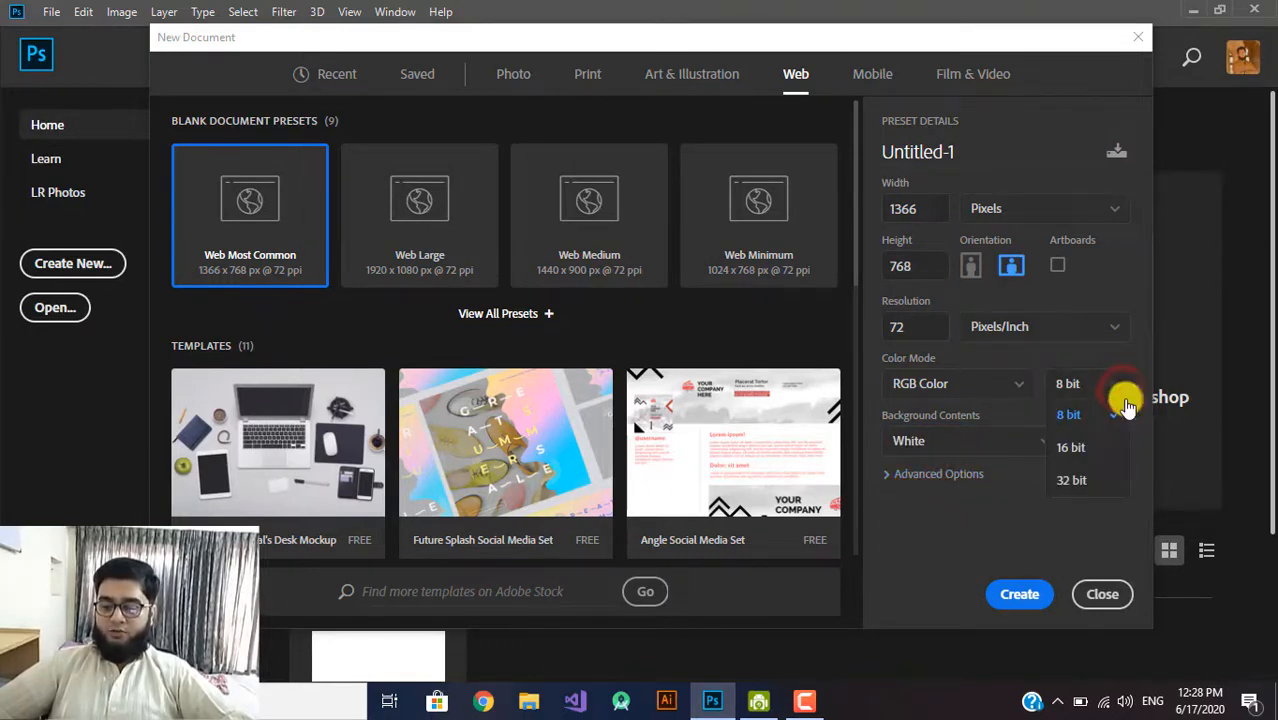
left_click(1099, 451)
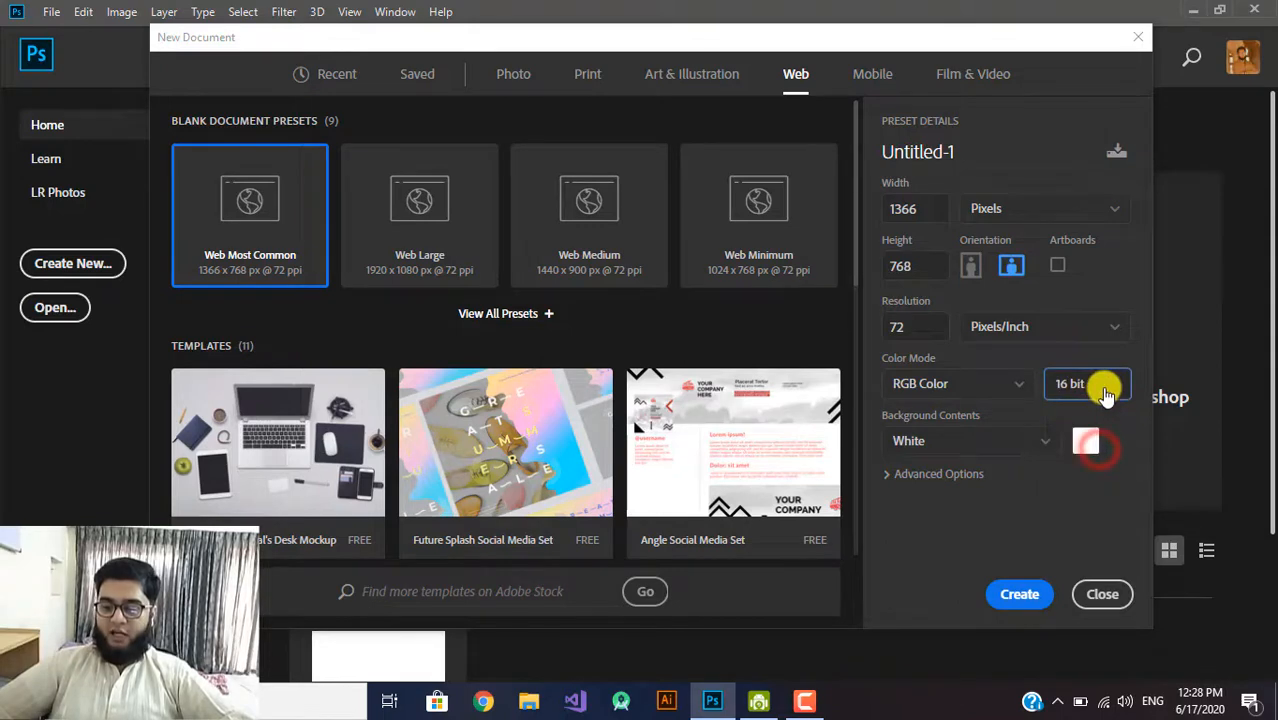
left_click(1100, 384)
left_click(1092, 414)
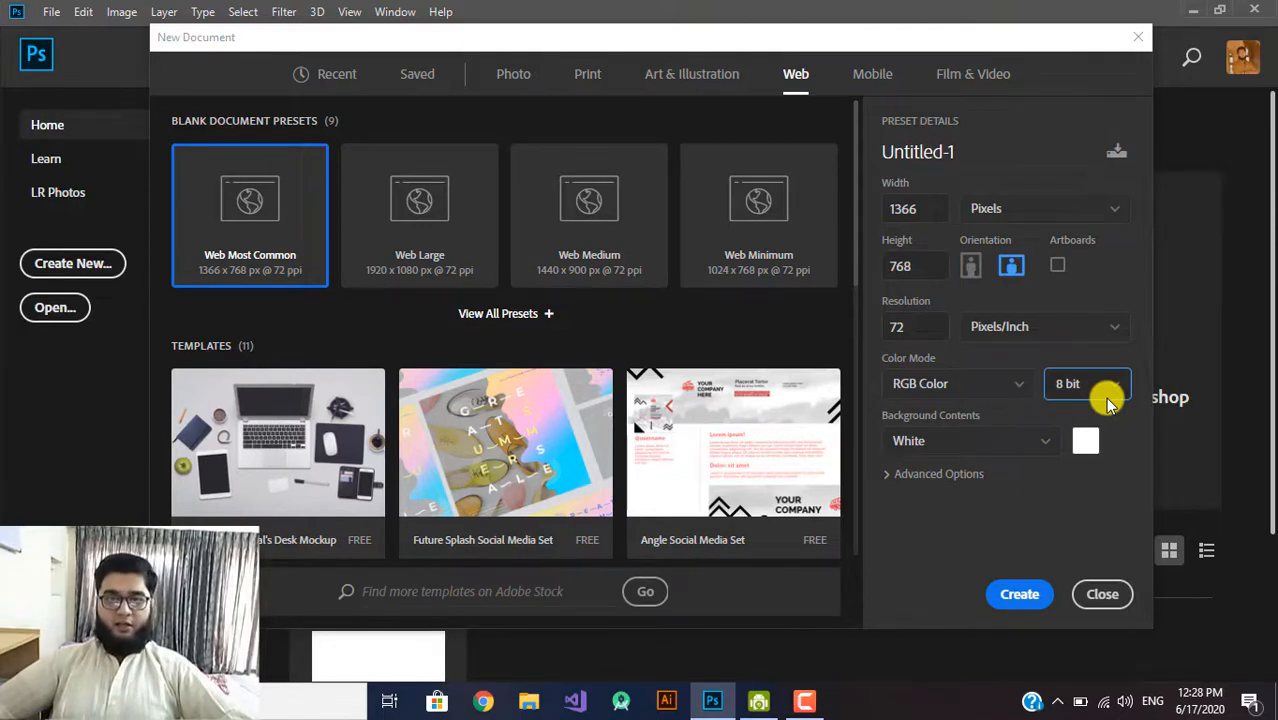
Create the 1366 x 768 px document, keeping the resolution at 72 pixels/inch
left_click(897, 322)
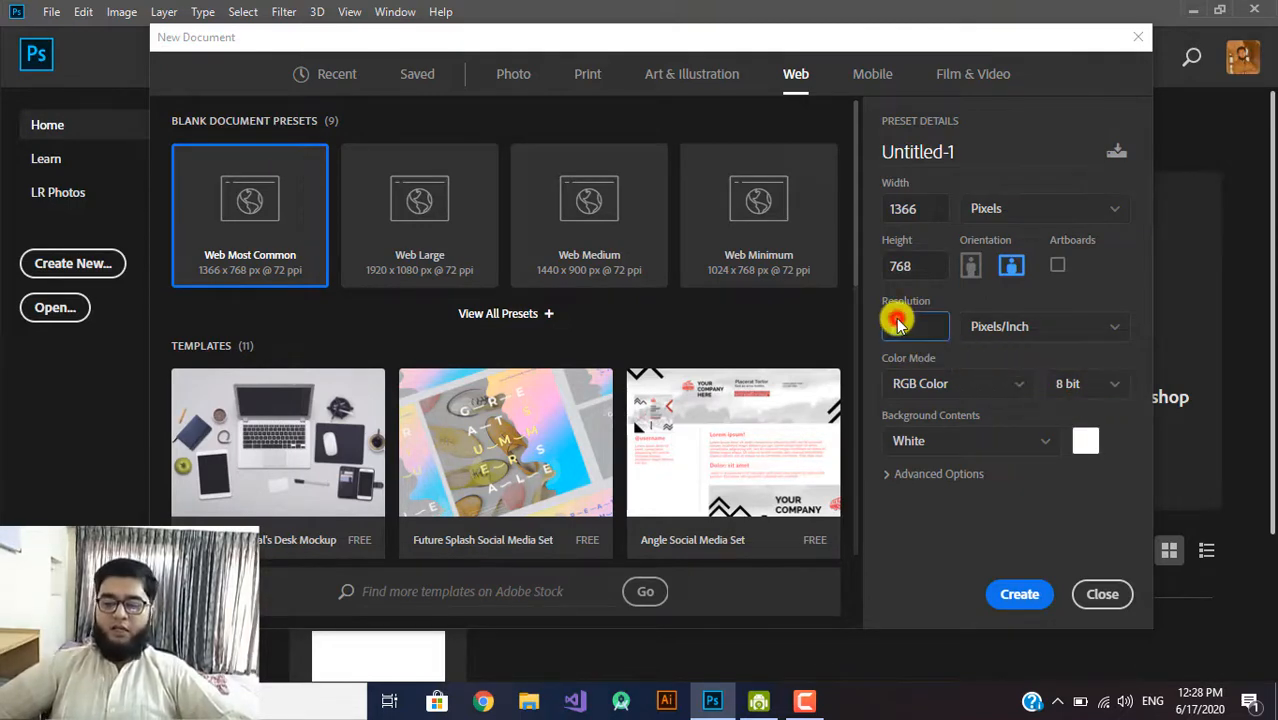
left_click(966, 350)
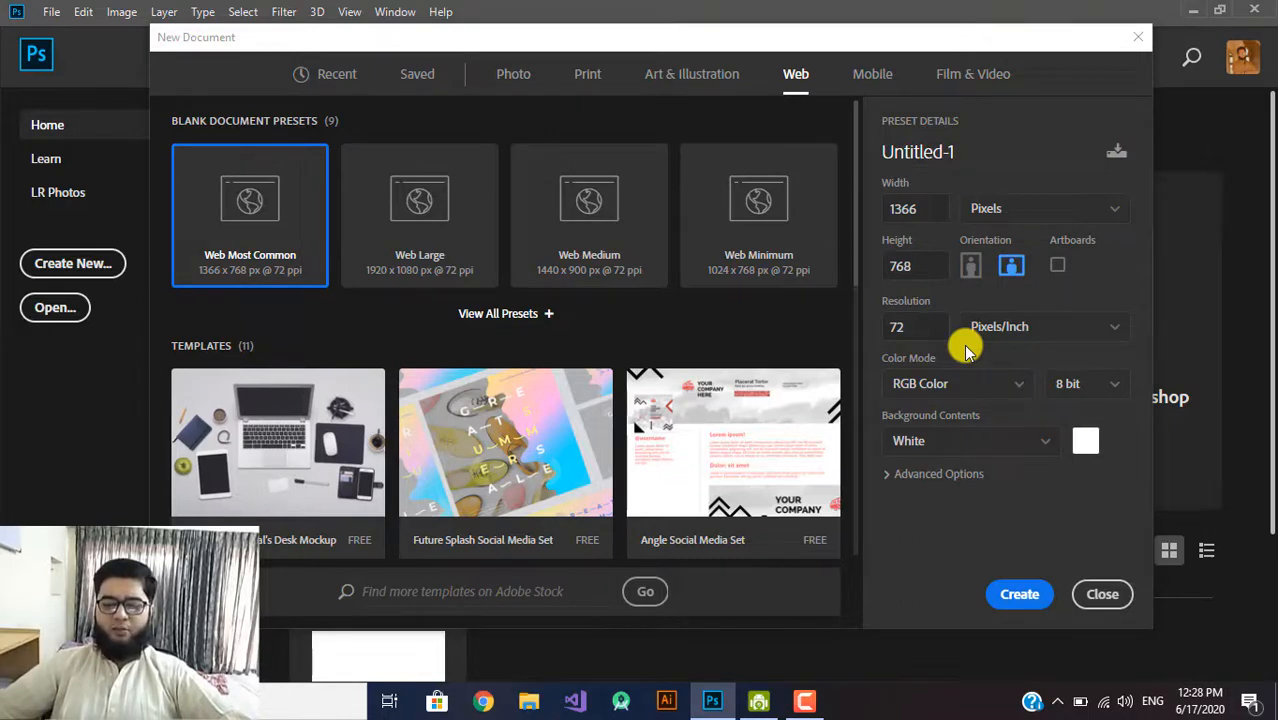
left_click(940, 340)
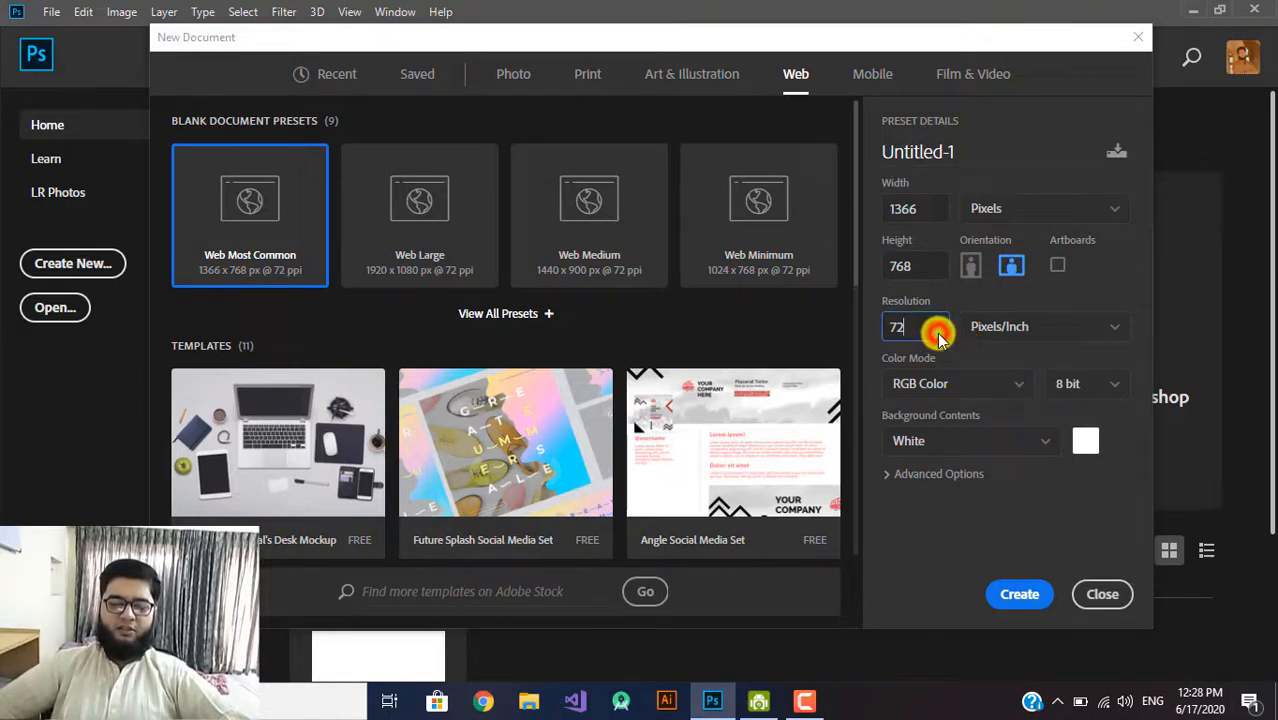
left_click(1018, 594)
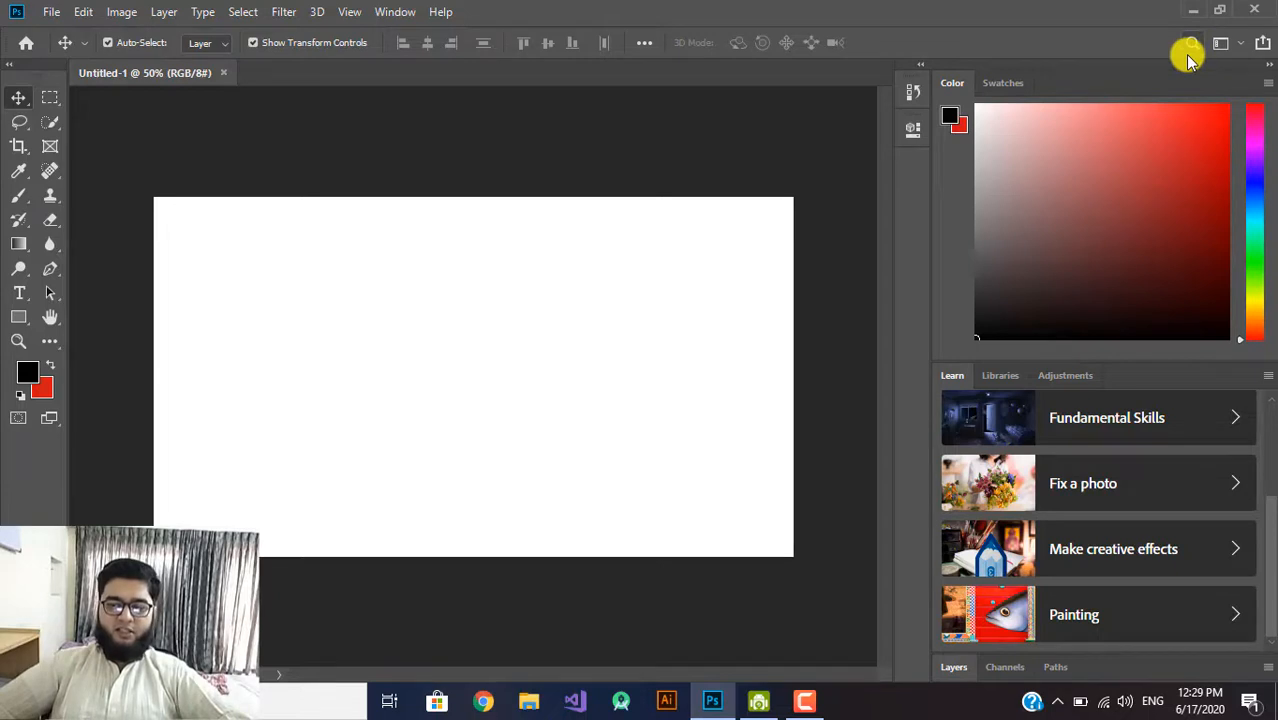
Choose the Essentials workspace from the available workspaces
left_click(1240, 42)
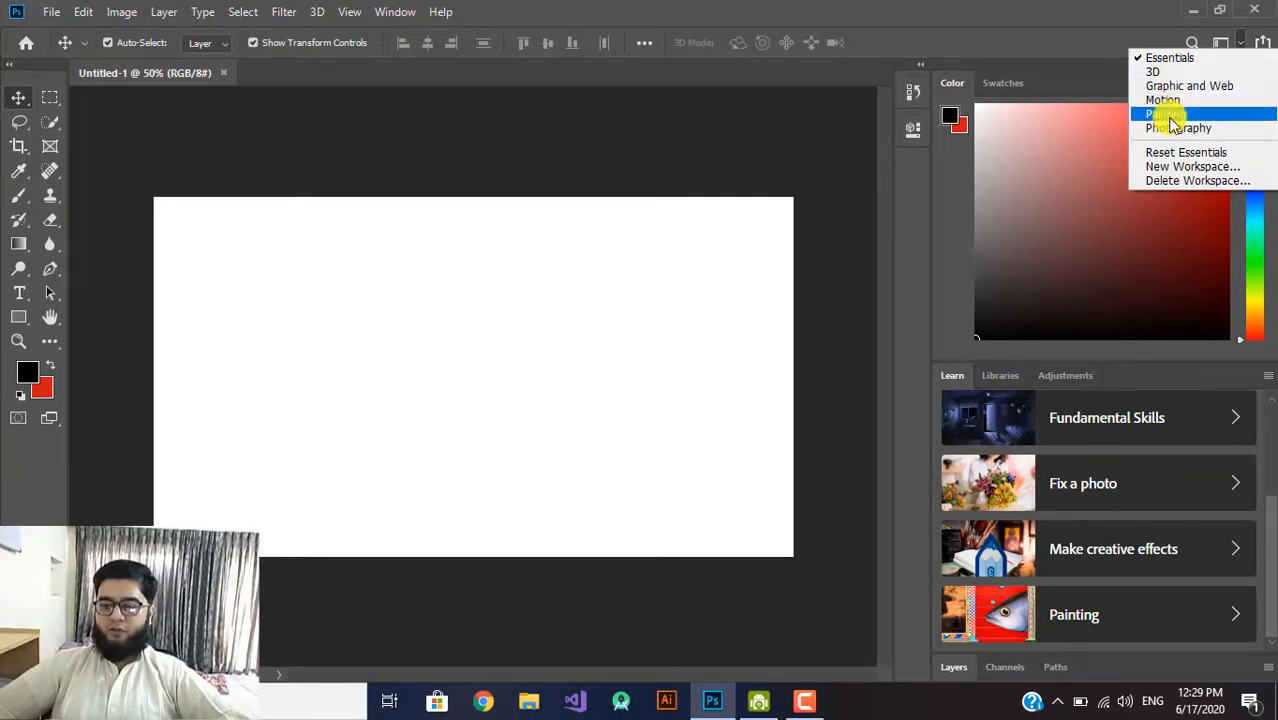
left_click(1166, 57)
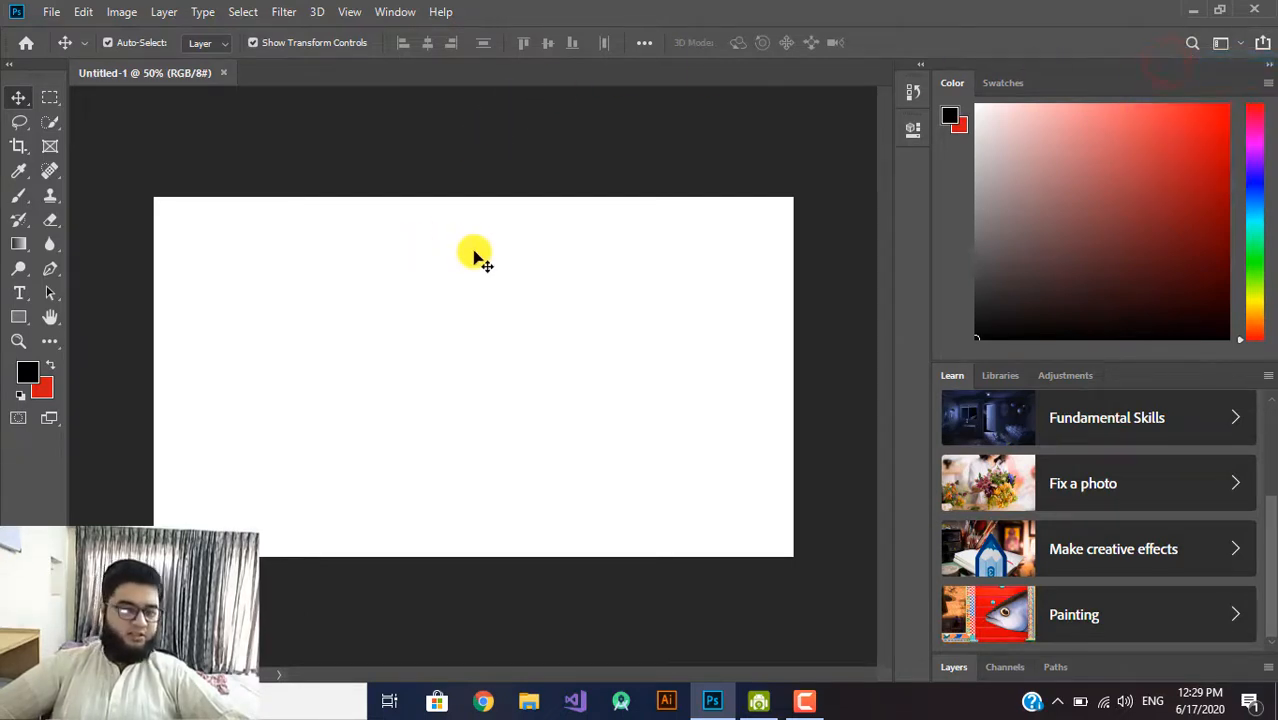
Try to move the white Background layer on the canvas without converting it to a normal layer
left_click(282, 368)
left_click_drag(551, 408, 583, 342)
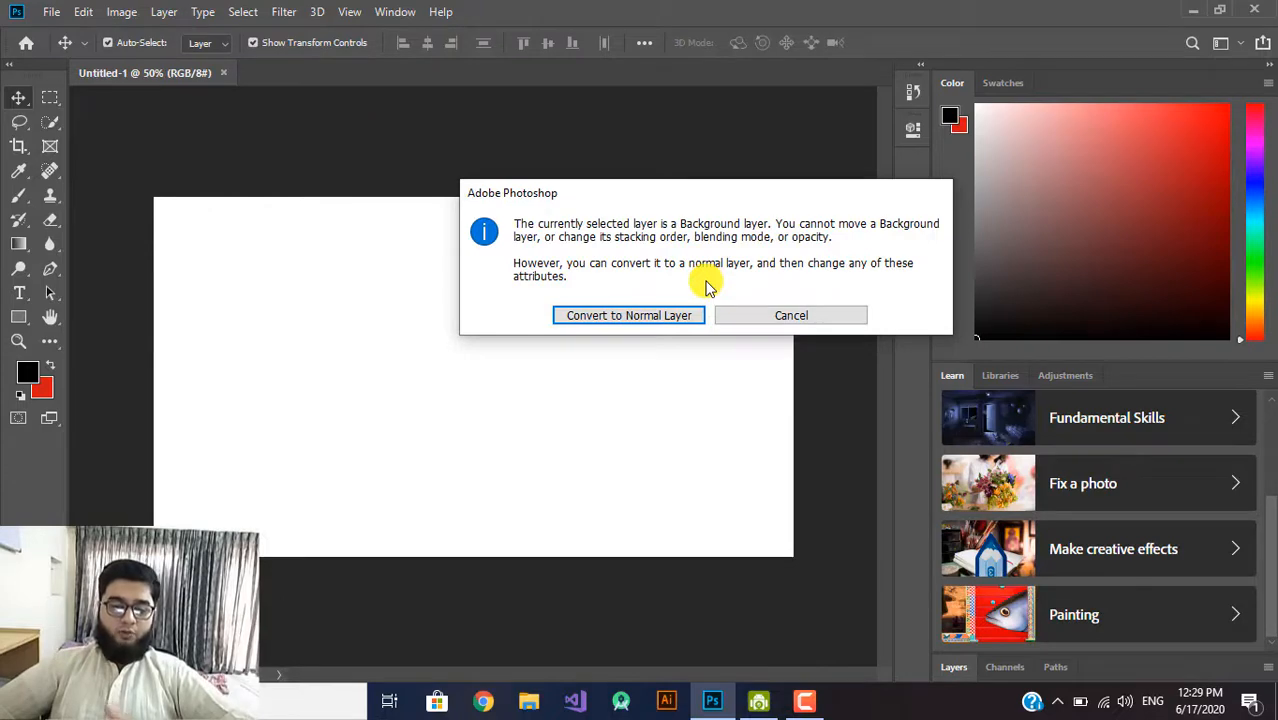
left_click(739, 310)
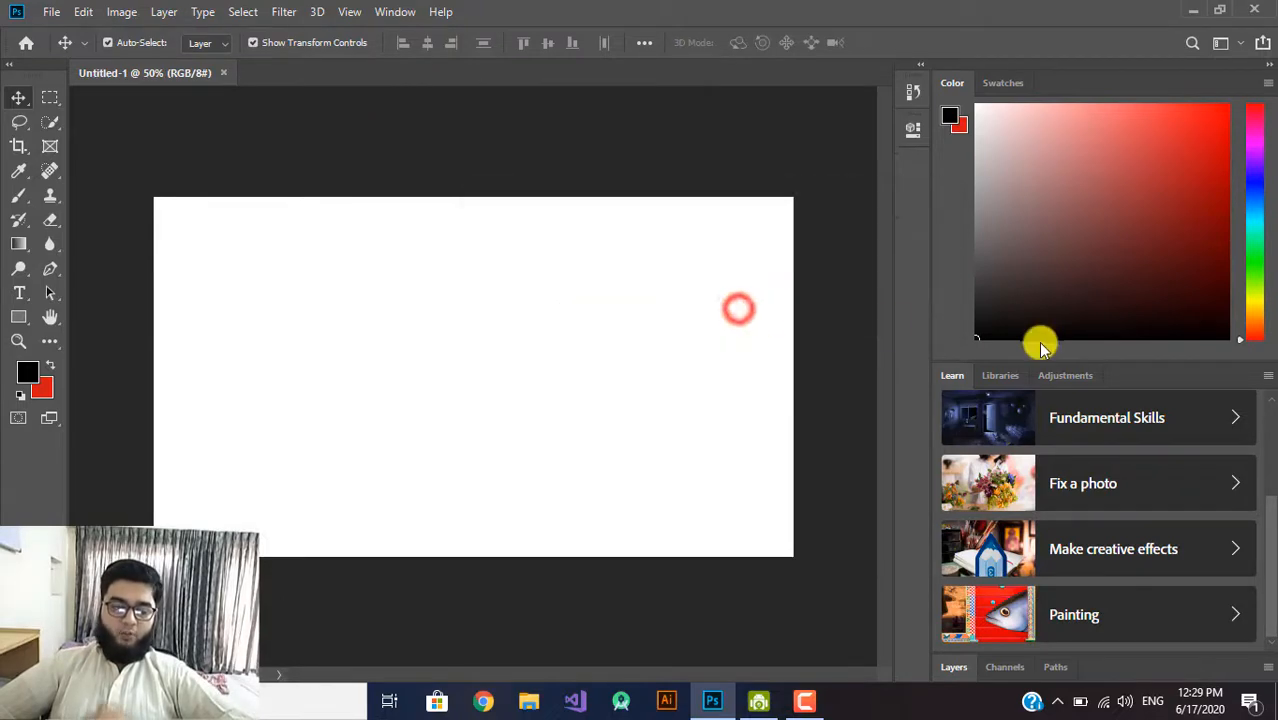
Expand the Layers panel and increase its height so the layer list is easy to work with
left_click(1000, 668)
left_click(968, 566)
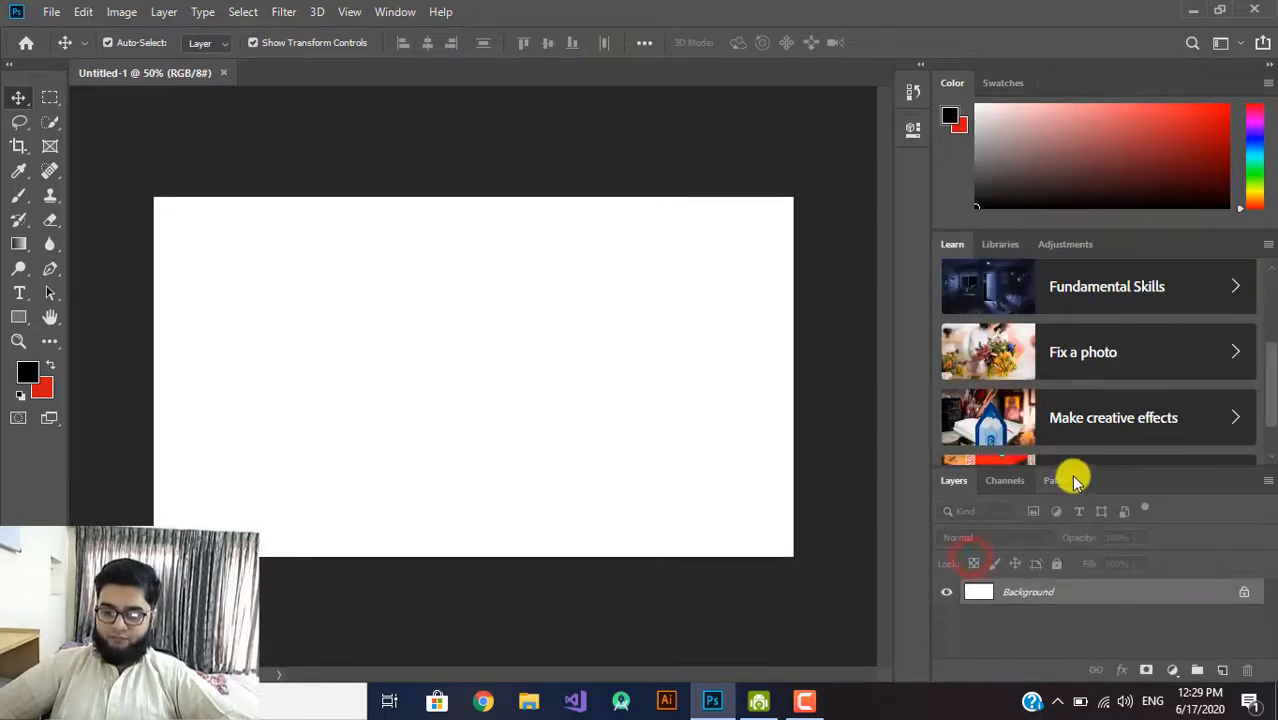
left_click_drag(1080, 467, 1098, 322)
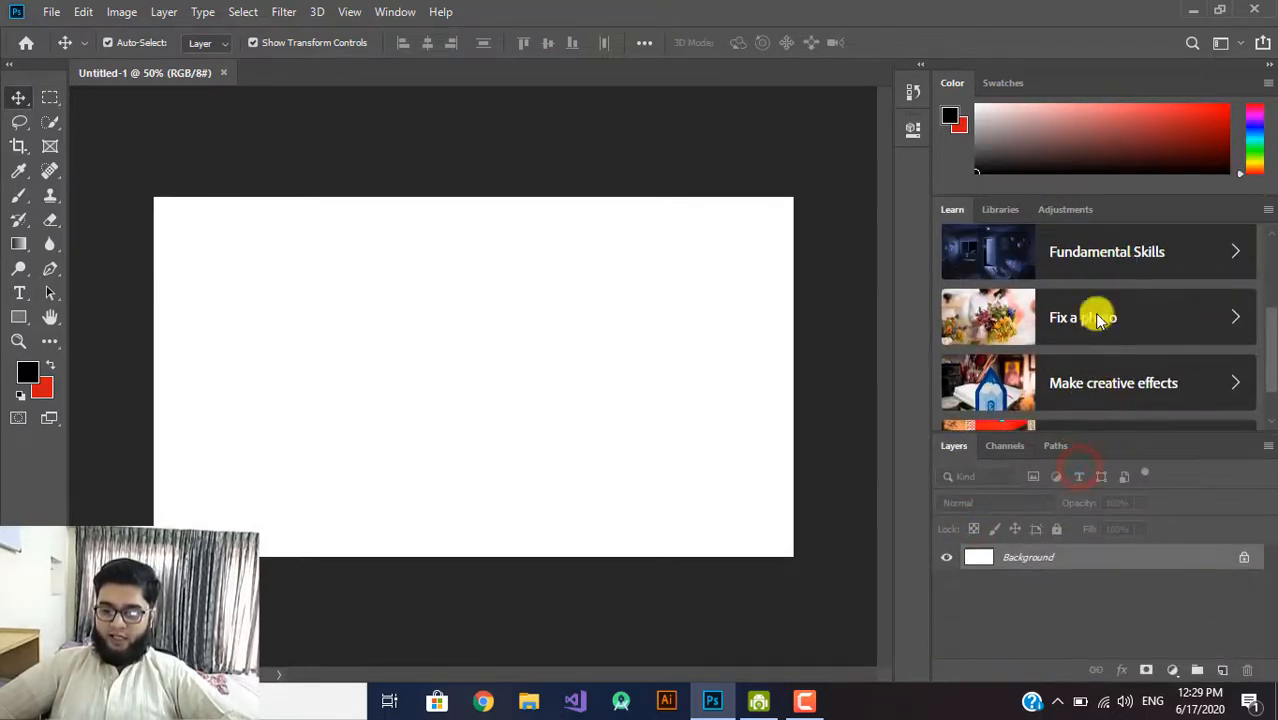
Convert the locked Background layer into a normal layer named Layer 0, keeping Normal mode and 100% opacity
left_click(1058, 562)
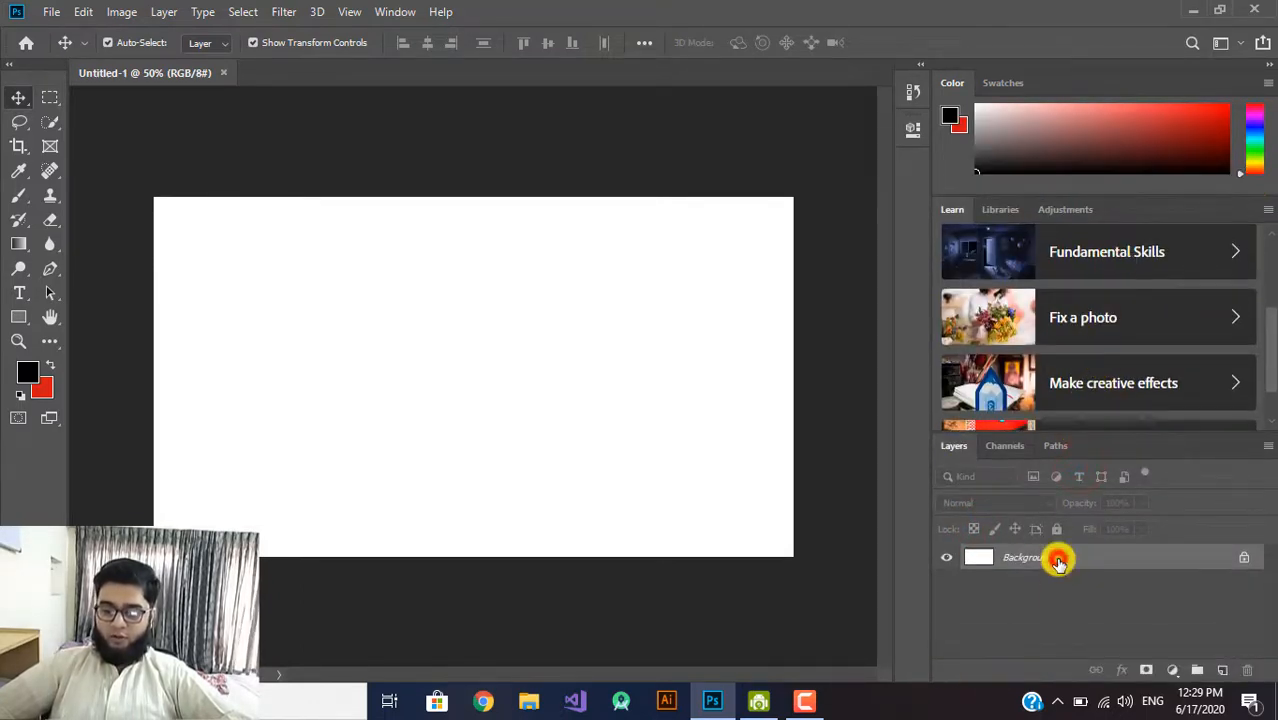
left_click(930, 562)
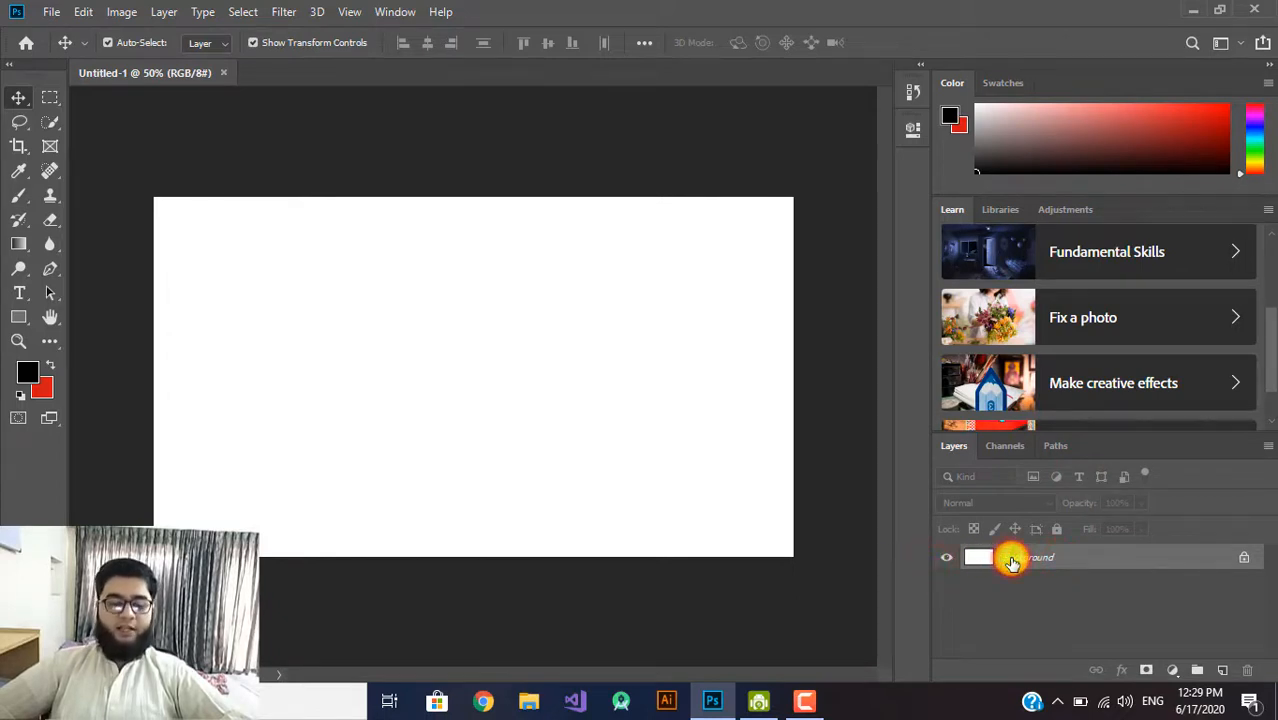
double_click(1224, 556)
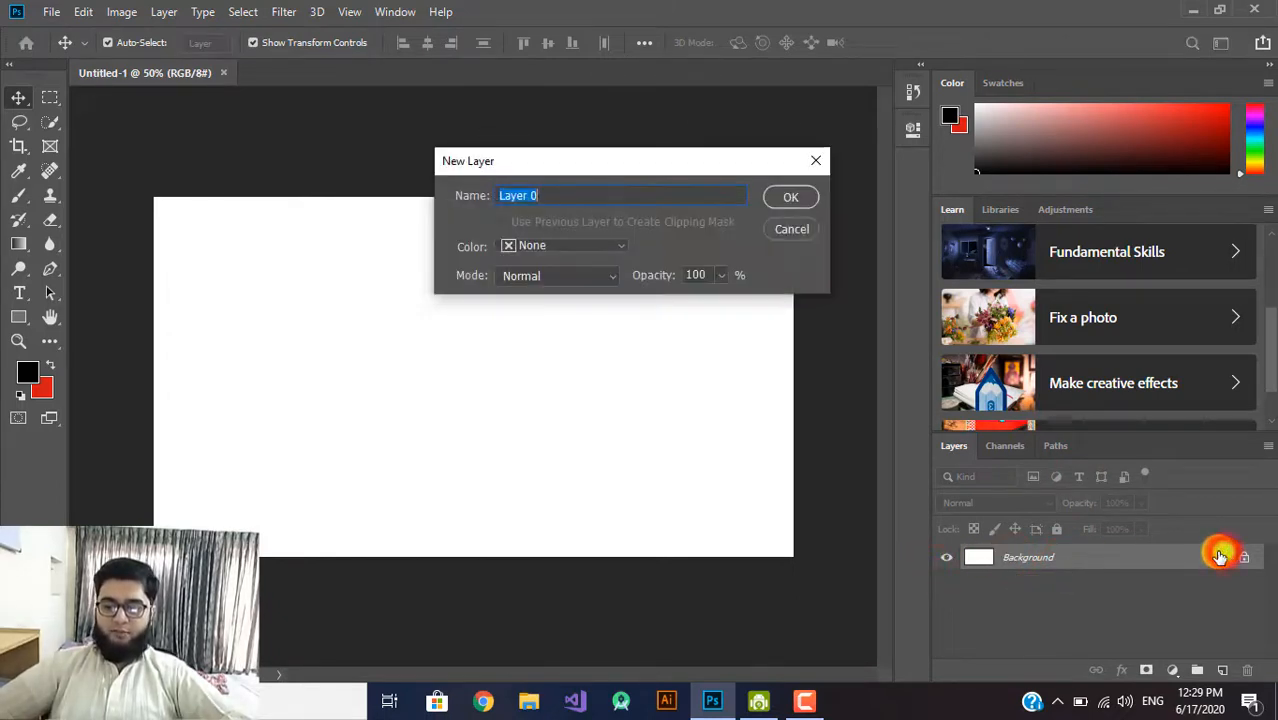
left_click(780, 198)
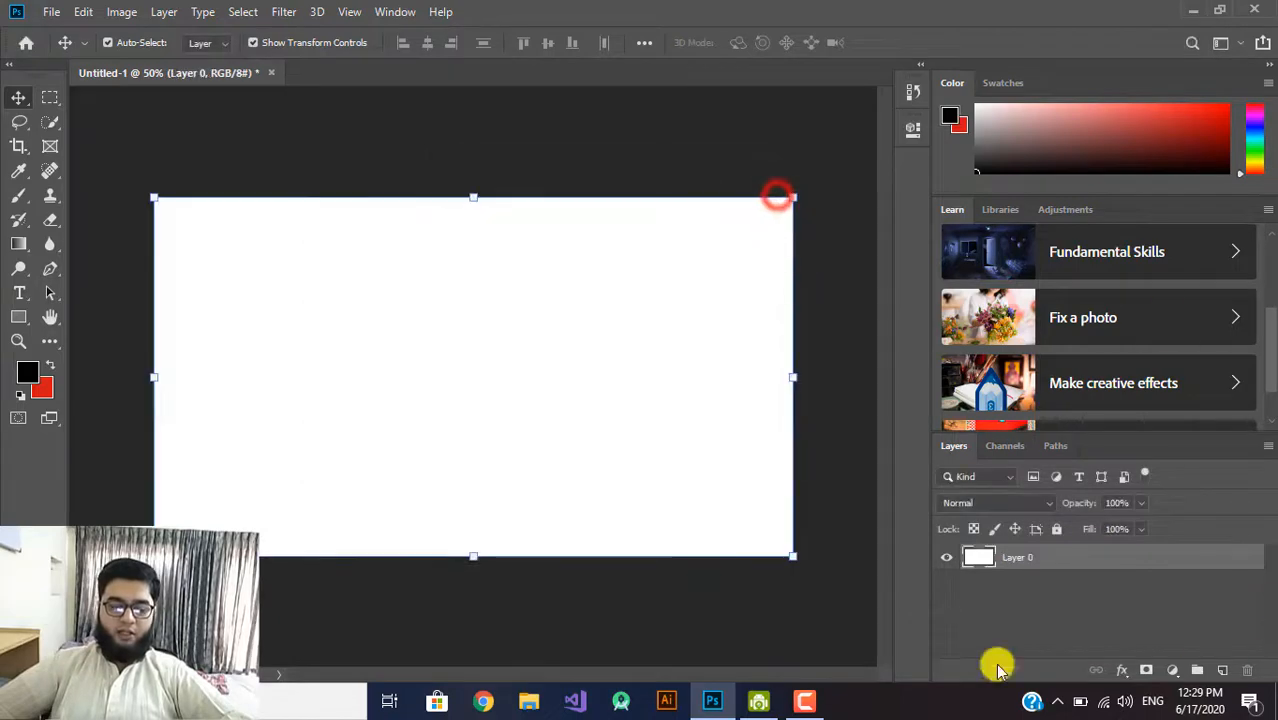
Try out the Move tool by shifting the white Layer 0 sideways and then upward on the canvas
mouse_move(308, 474)
left_mouse_down()
mouse_move(251, 374)
mouse_move(392, 400)
mouse_move(251, 391)
mouse_move(351, 463)
mouse_move(331, 474)
left_mouse_up()
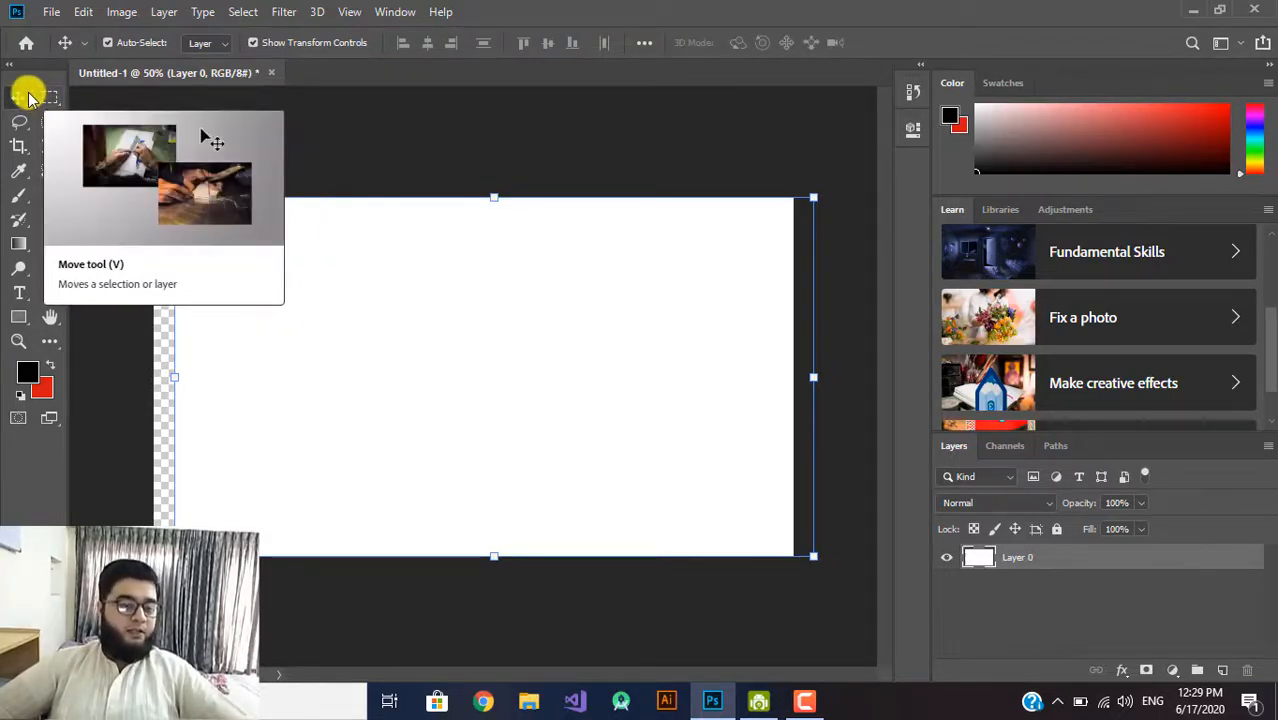
left_click(26, 94)
mouse_move(520, 352)
left_mouse_down()
mouse_move(508, 357)
mouse_move(484, 331)
mouse_move(499, 340)
mouse_move(476, 345)
mouse_move(510, 352)
mouse_move(498, 350)
left_mouse_up()
left_click_drag(522, 422, 535, 366)
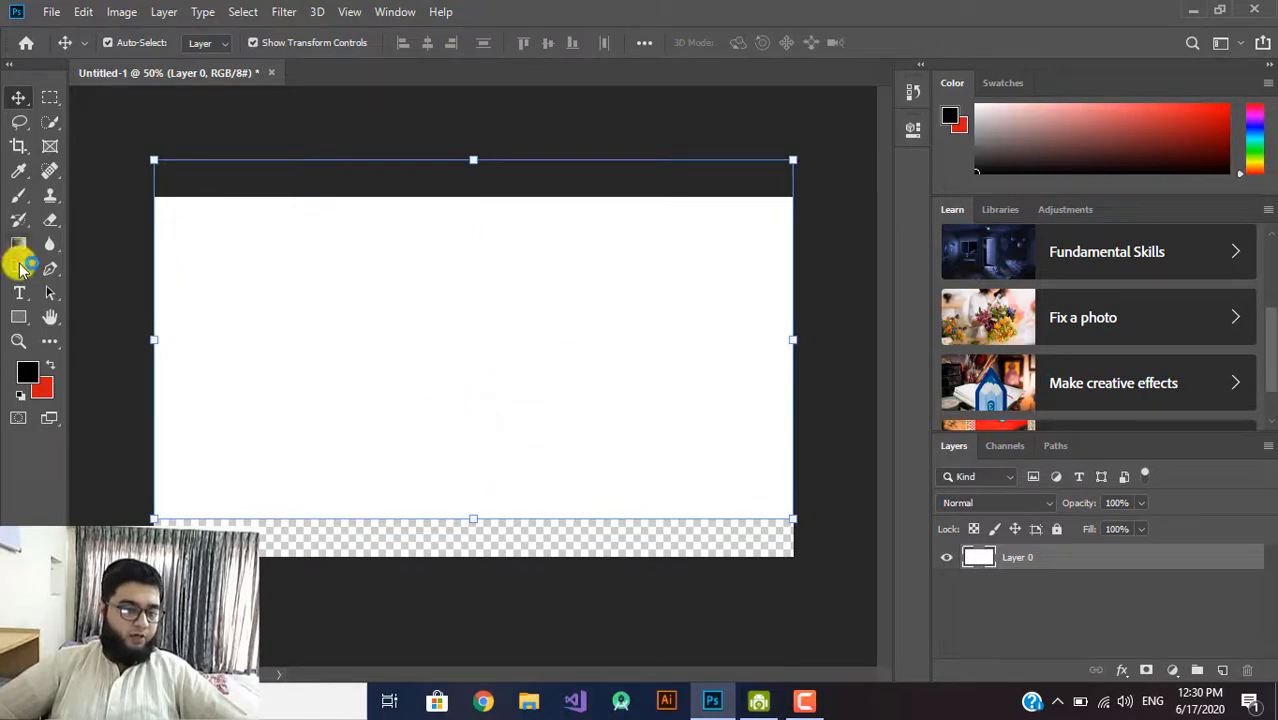
left_click(277, 288)
left_click(27, 371)
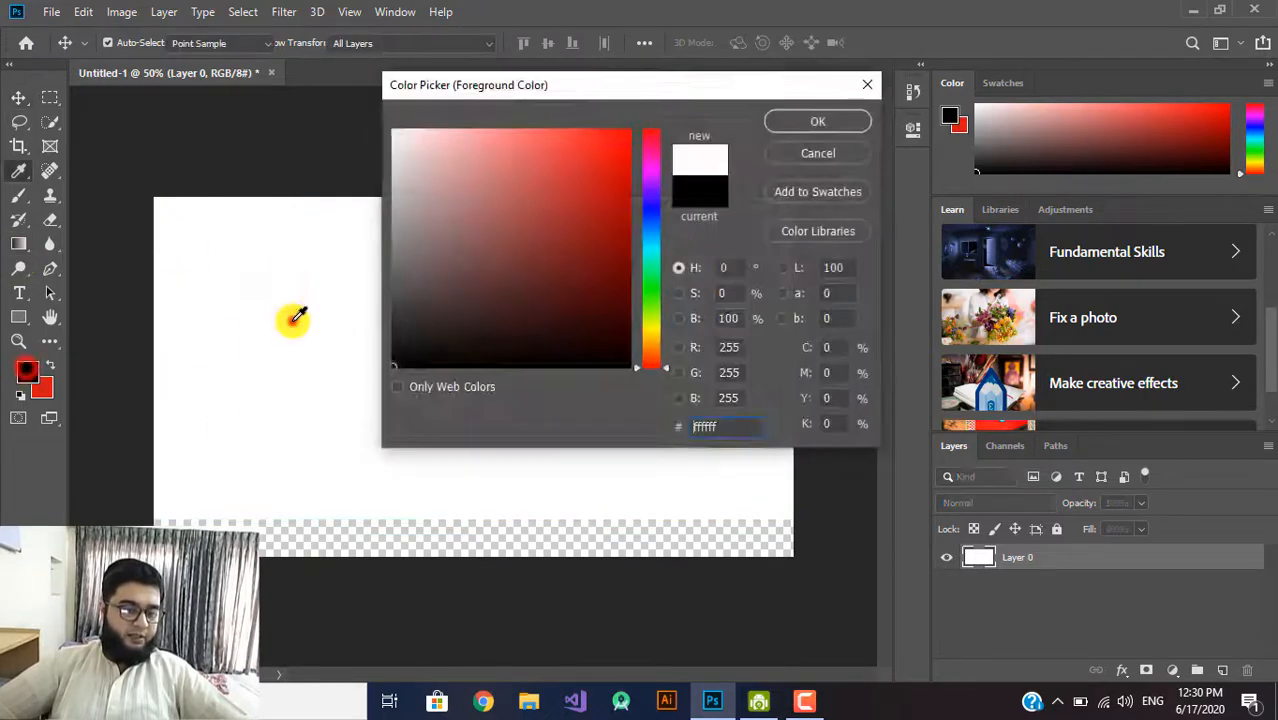
left_click(293, 318)
left_click(805, 158)
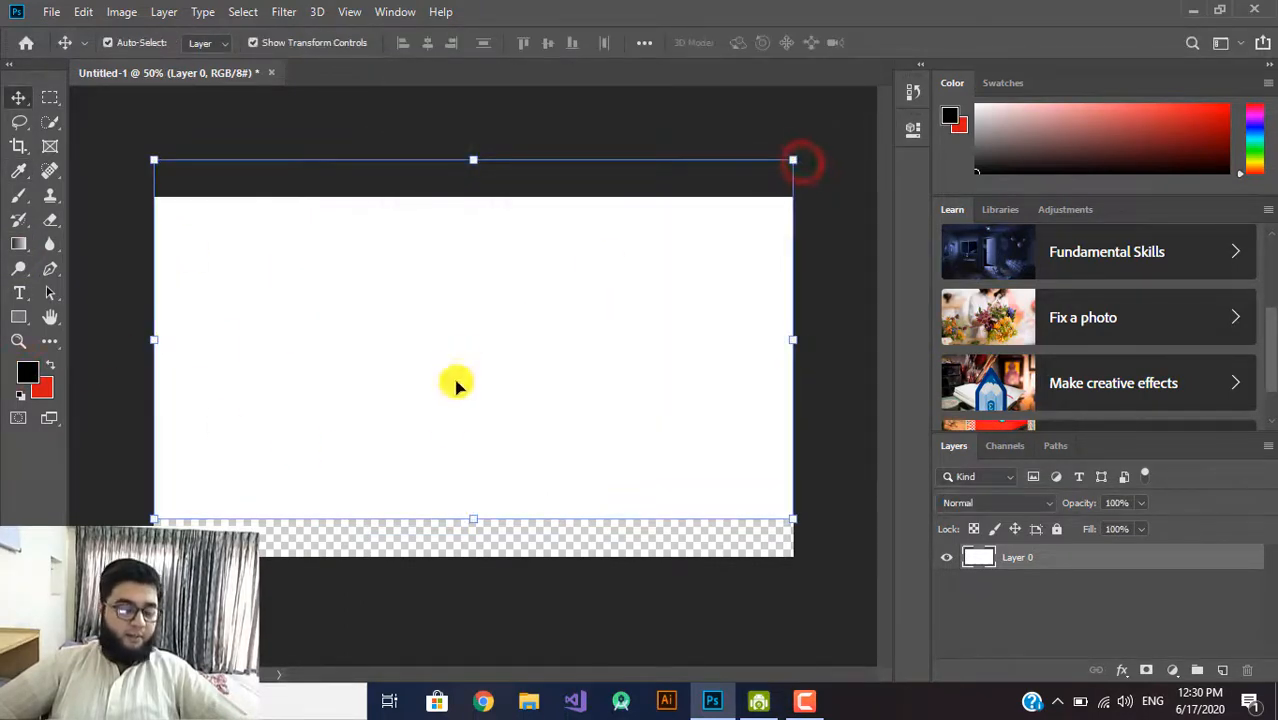
Move Layer 0 back down so it covers the whole canvas, and check the background color without changing it
left_click_drag(455, 385, 450, 422)
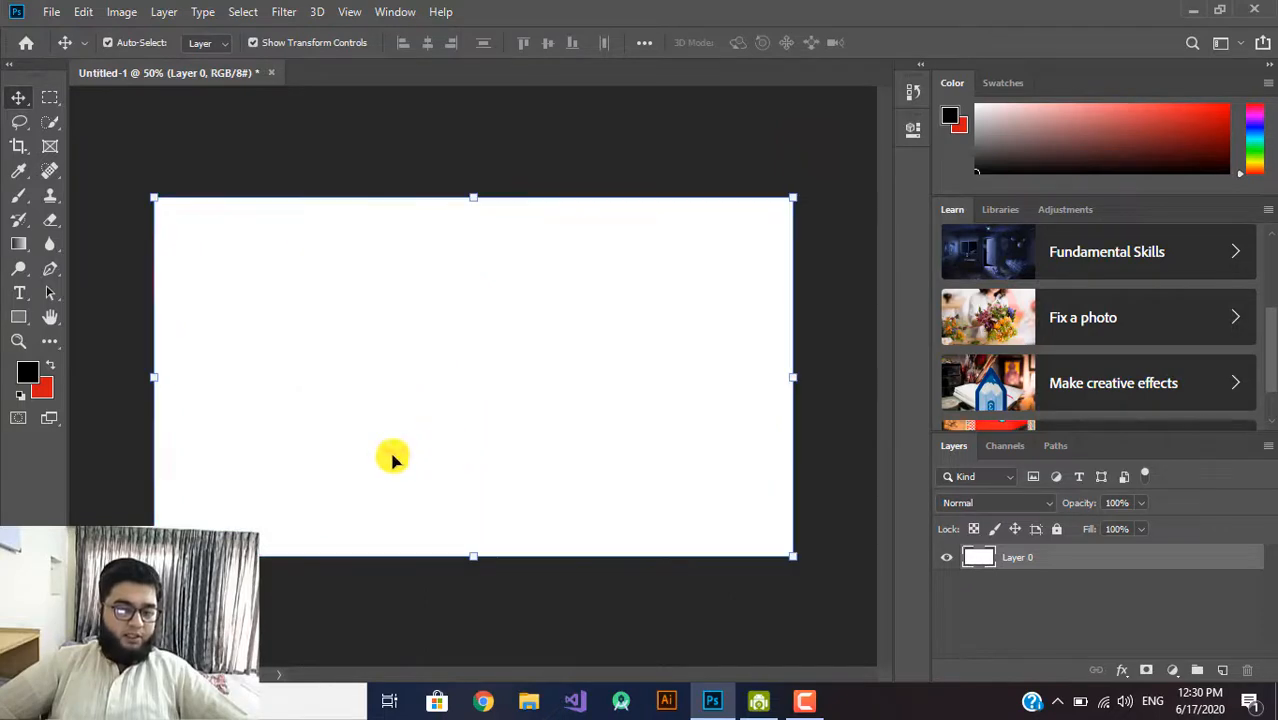
left_click(45, 387)
left_click(783, 160)
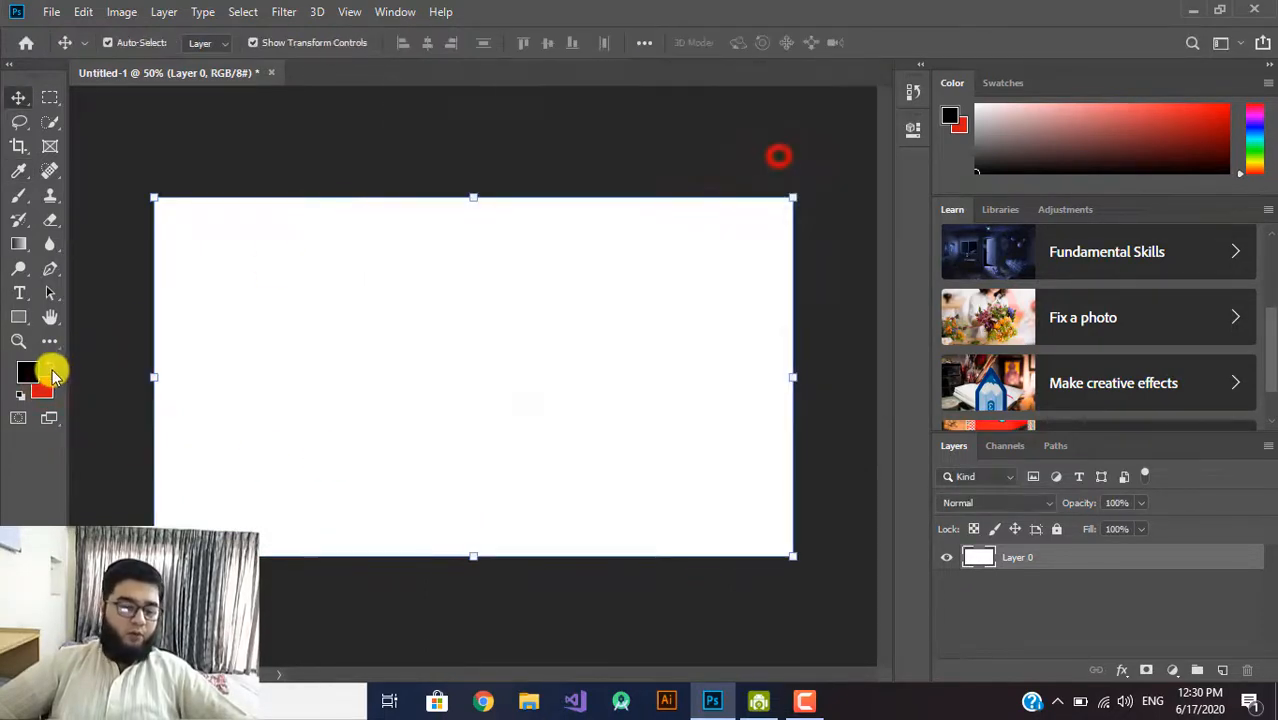
Check the foreground color, keep it at black (000000), and fill Layer 0 with it
left_click(27, 371)
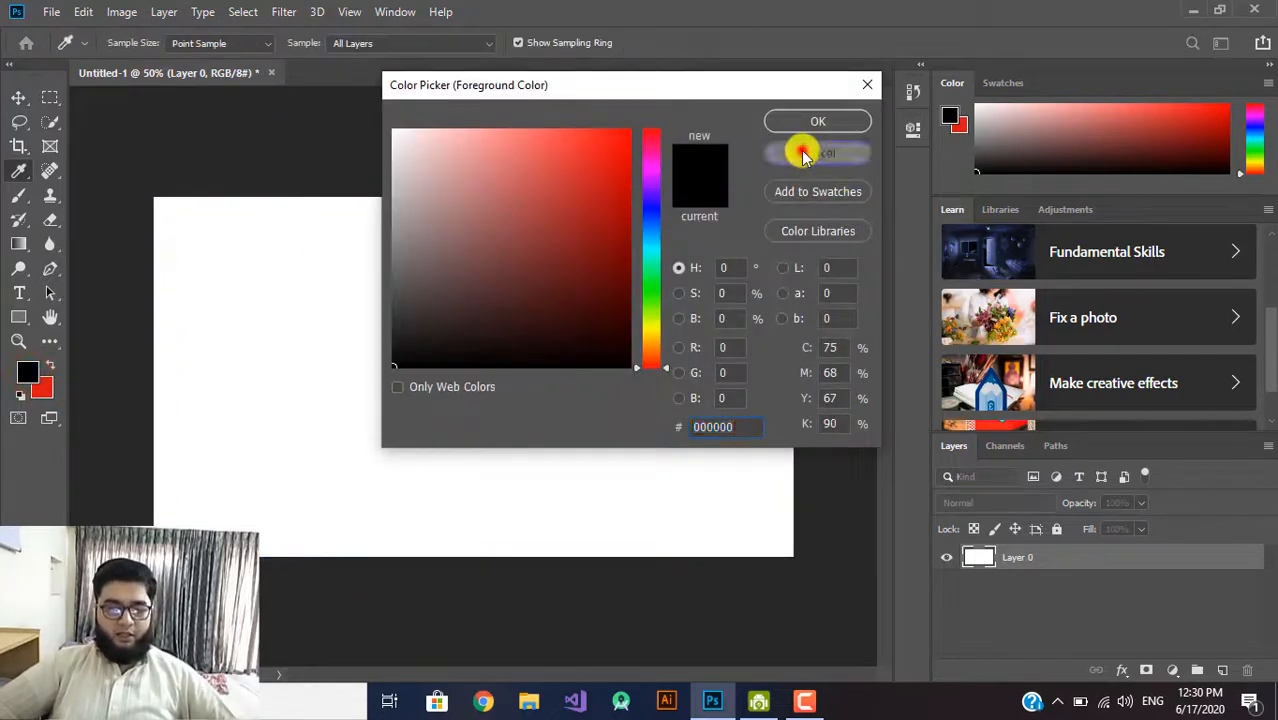
left_click(803, 150)
key("v")
key("alt+BackSpace")
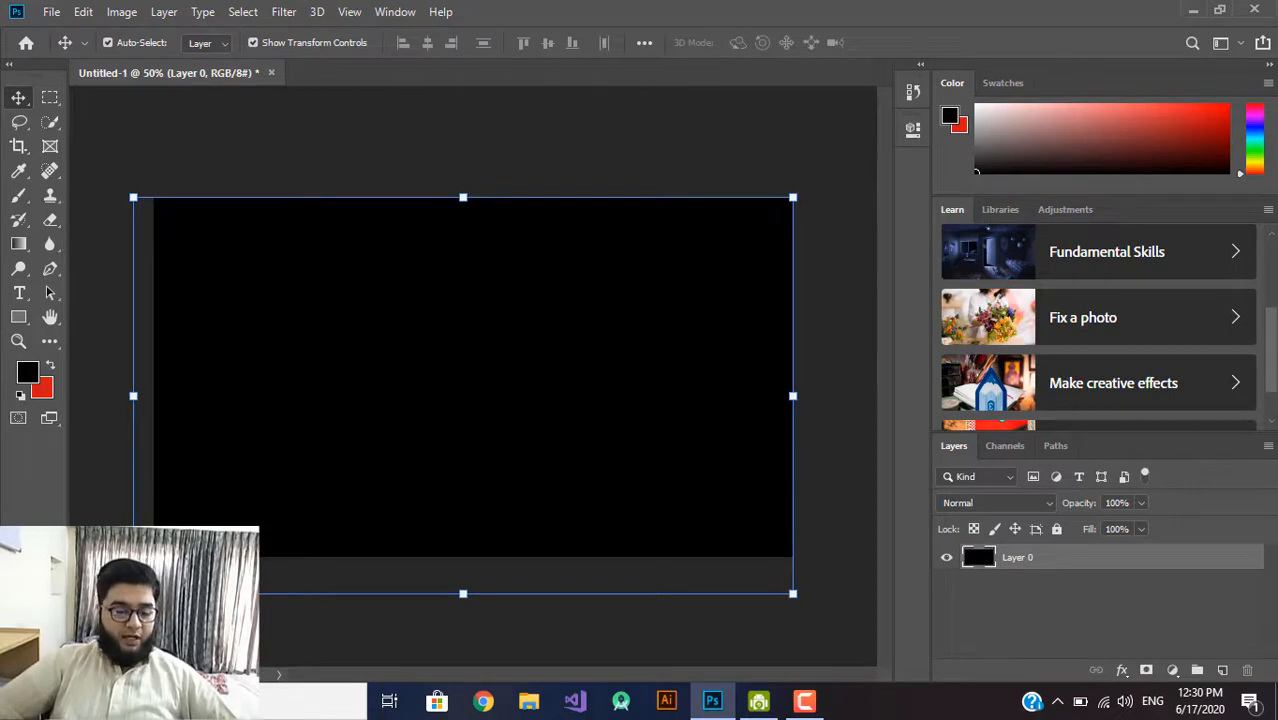
Scale Layer 0 to 95.24%, position it at X 671.45 px, Y 384 px, and fill it with the background color
left_click_drag(133, 594, 143, 541)
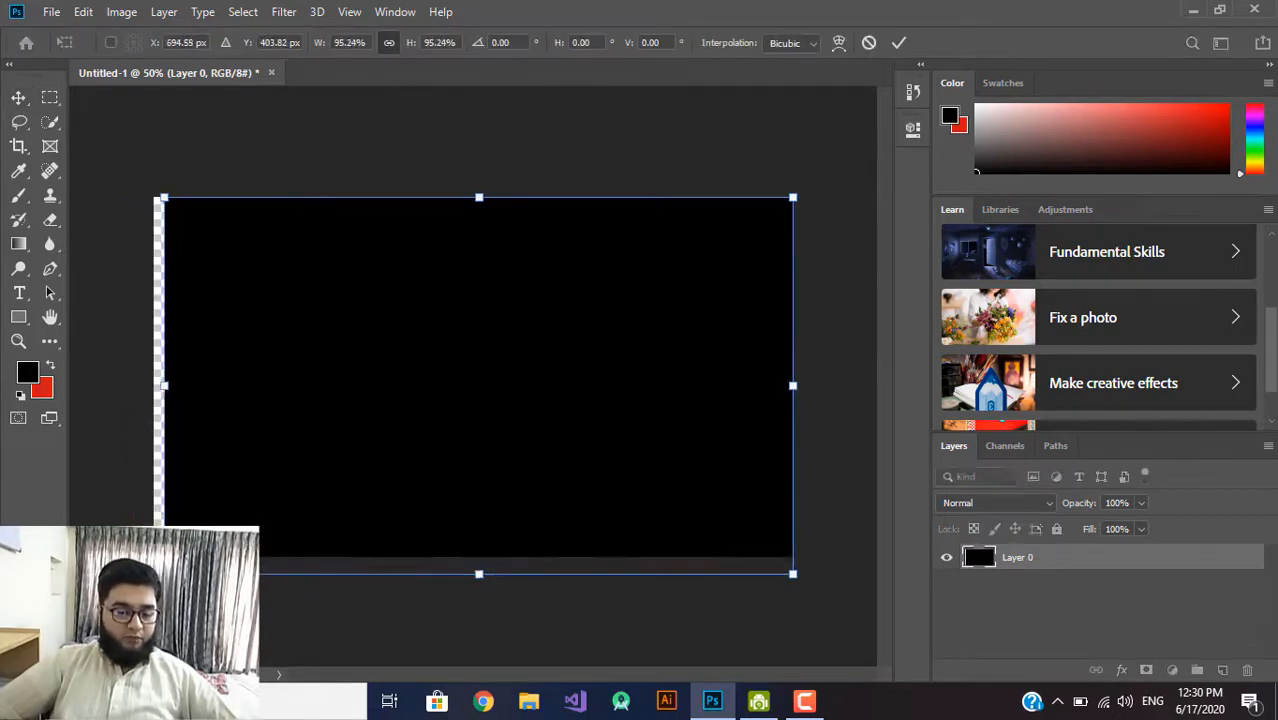
left_click_drag(288, 537, 274, 527)
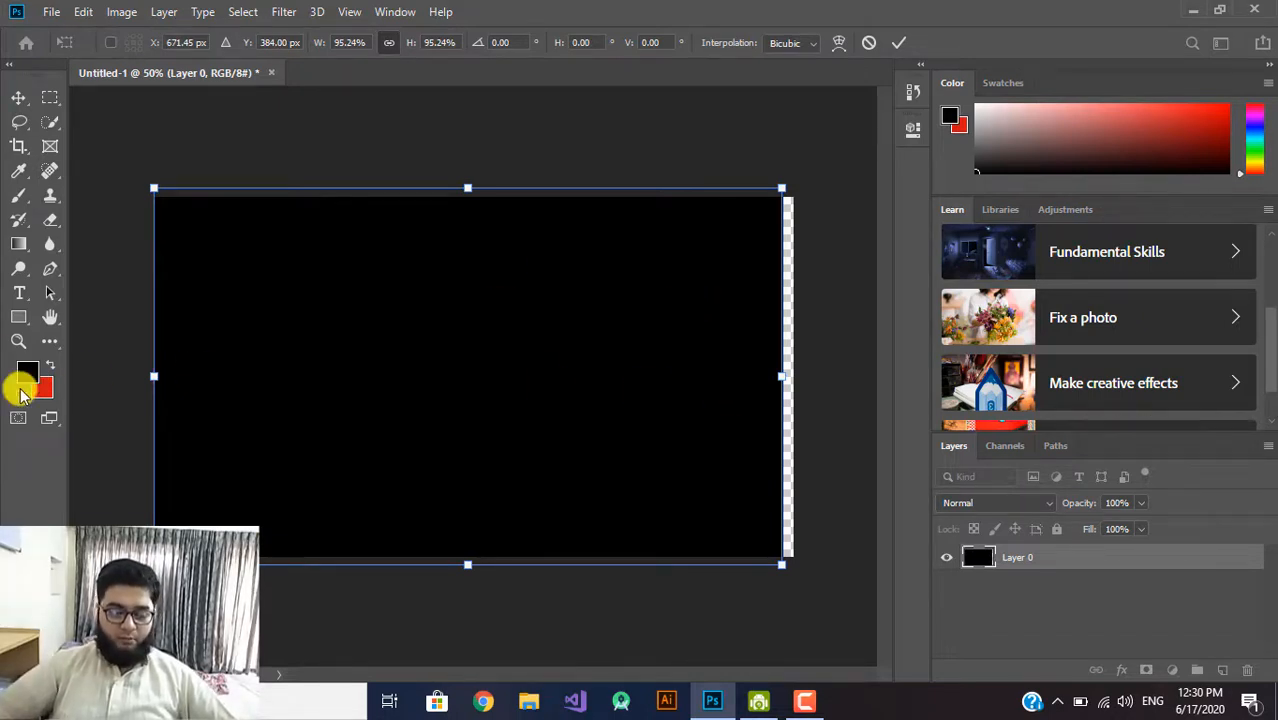
left_click(251, 388)
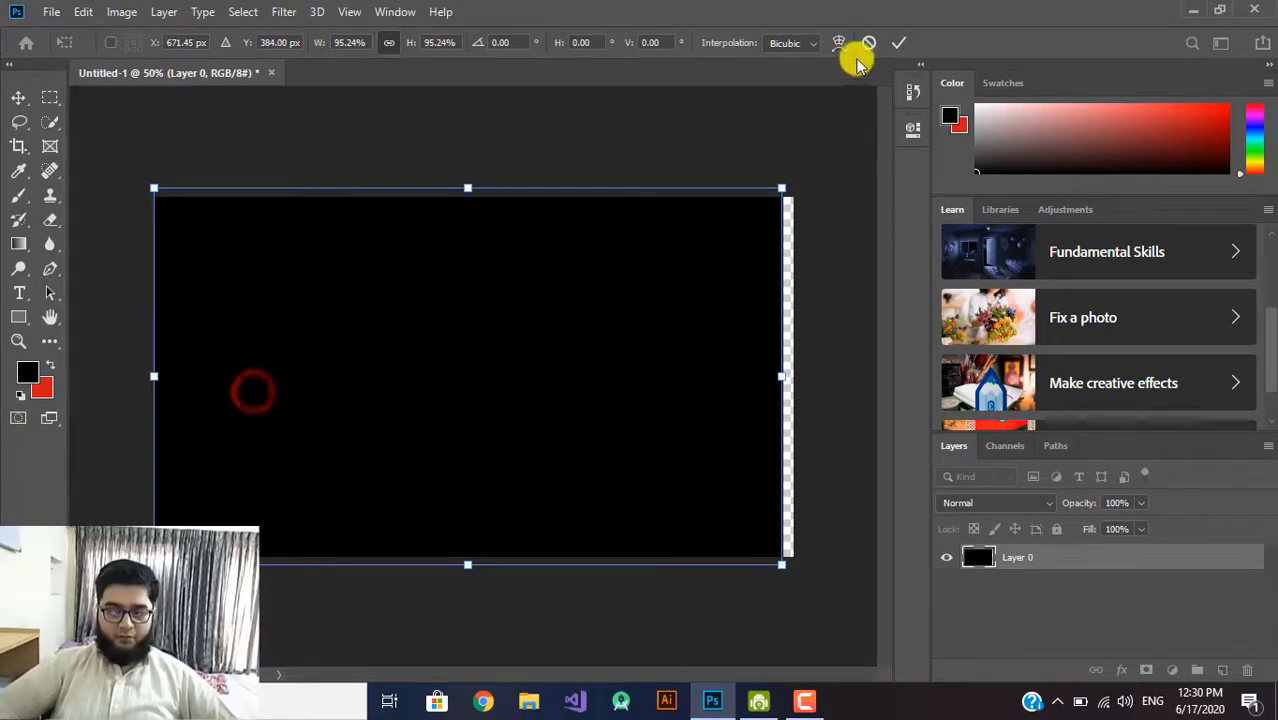
left_click(899, 43)
key("ctrl+BackSpace")
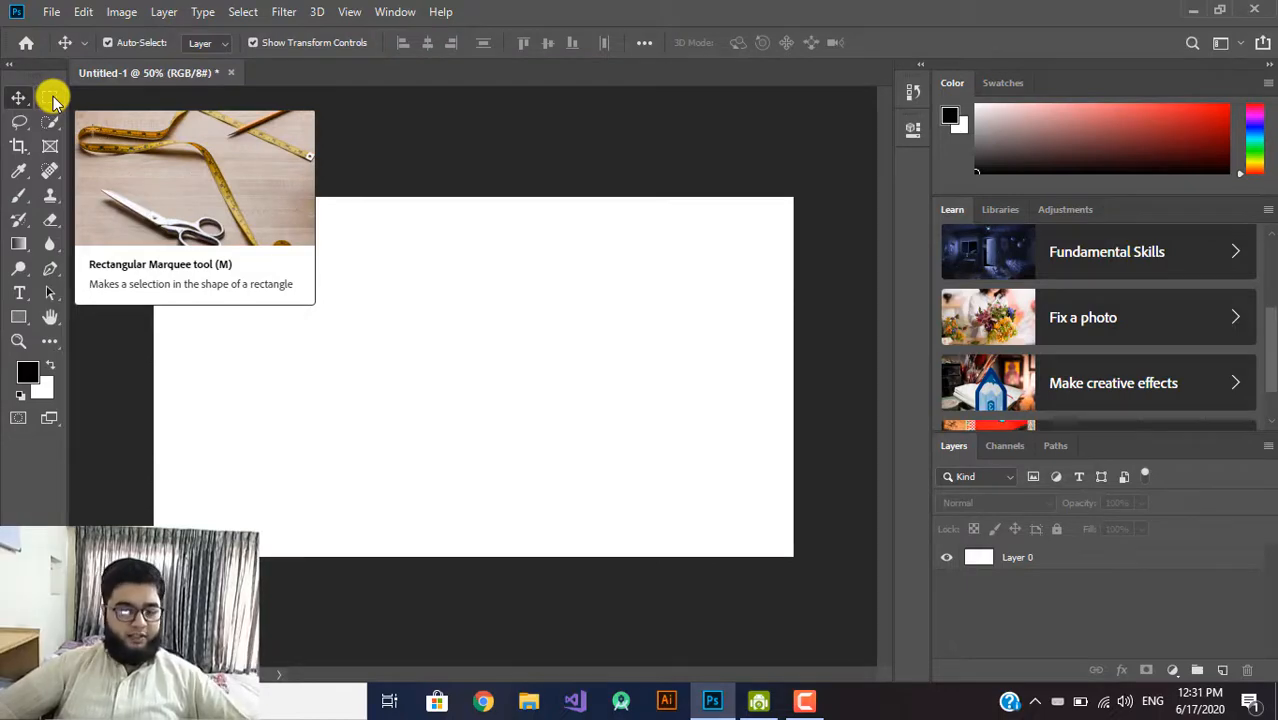
Open New folder from the desktop and select the skyscraper, man's portrait, fruit bowl and assorted food images together
left_click(726, 703)
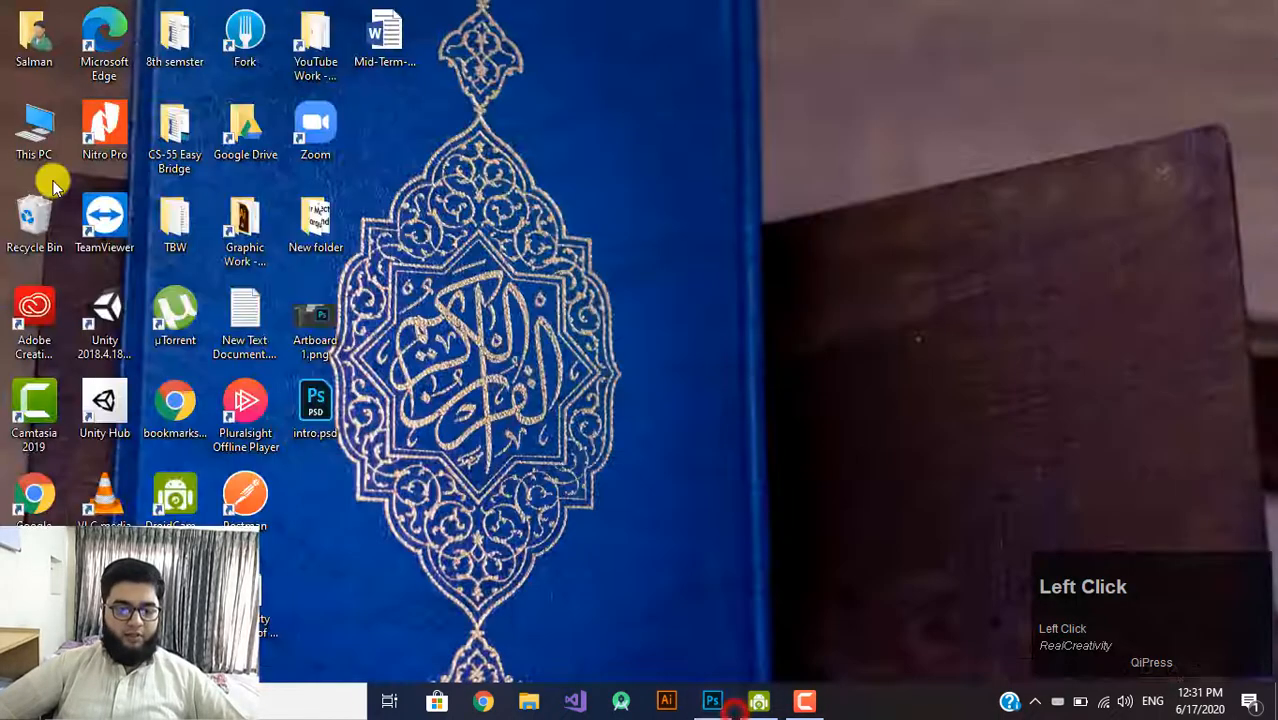
double_click(315, 222)
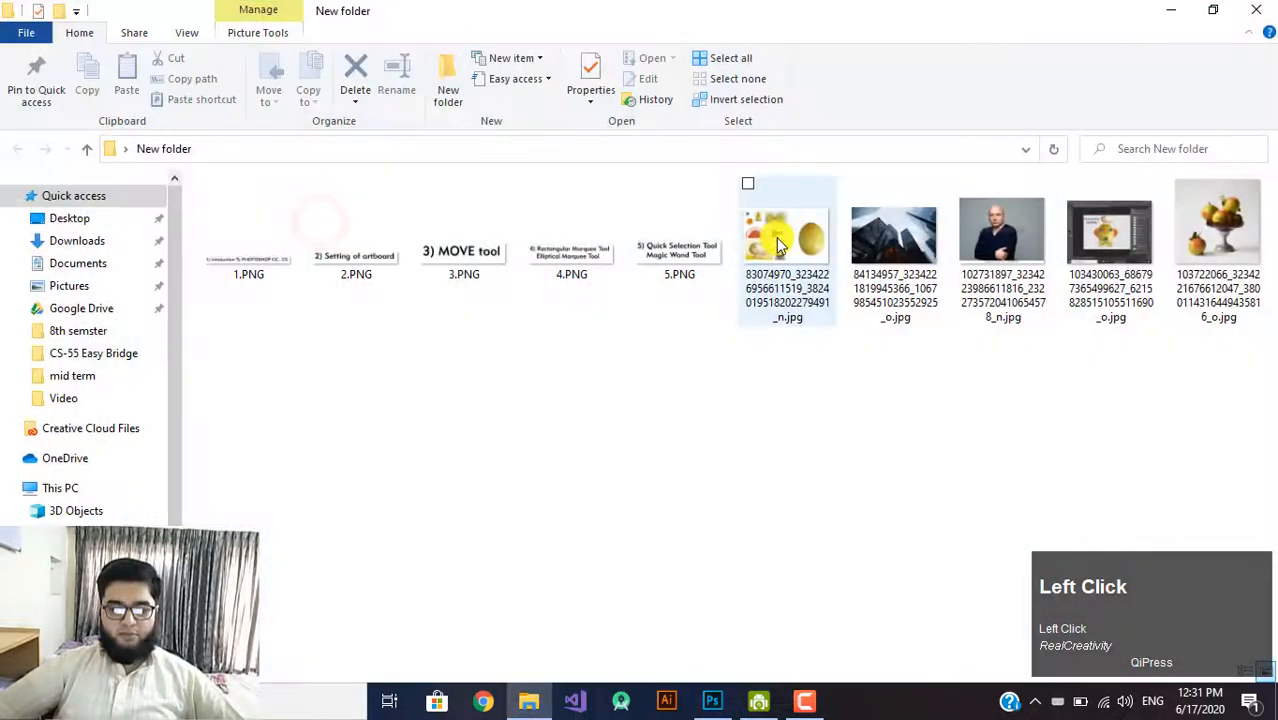
left_click(776, 237)
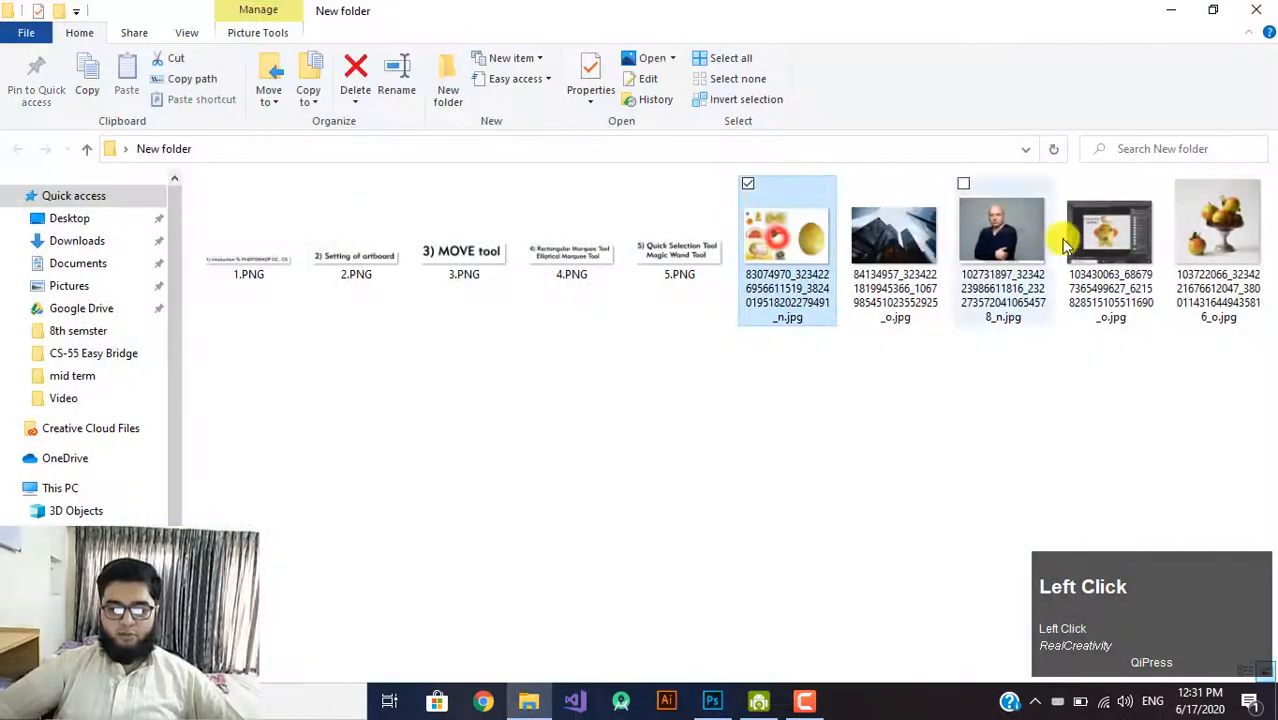
left_click(915, 250)
left_click(998, 256)
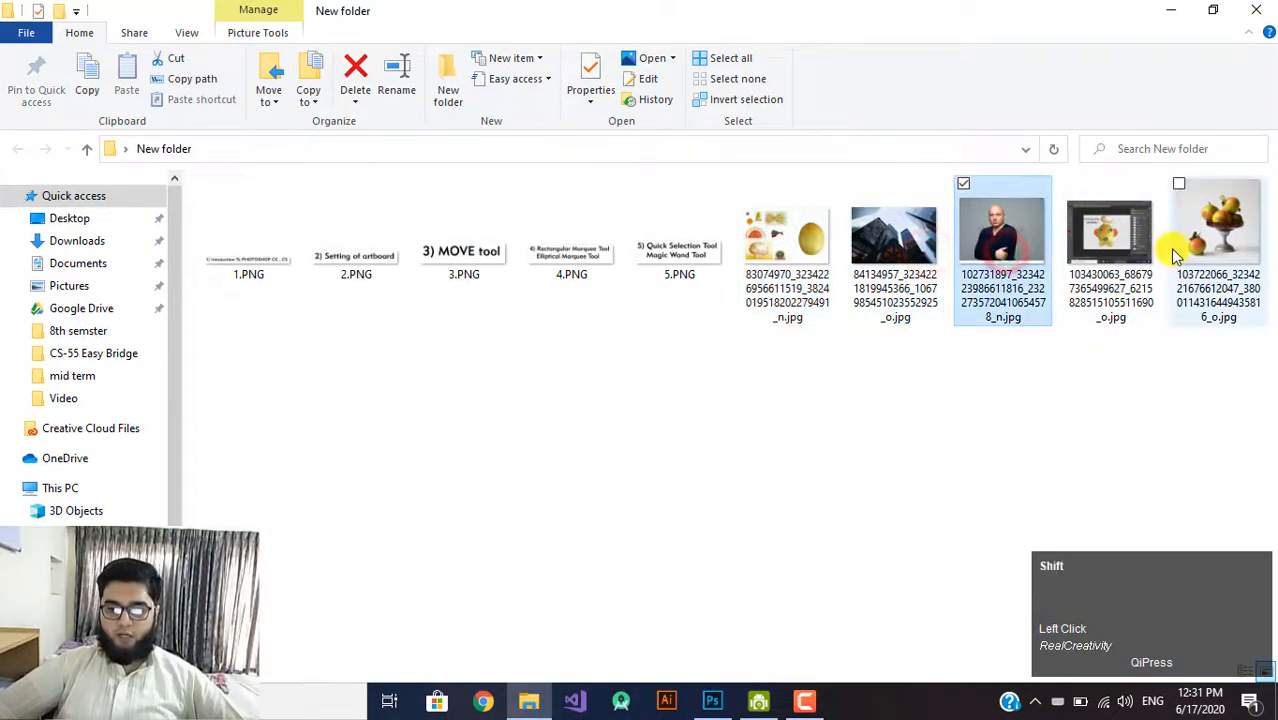
left_click(1219, 239, "ctrl")
left_click(937, 243, "ctrl")
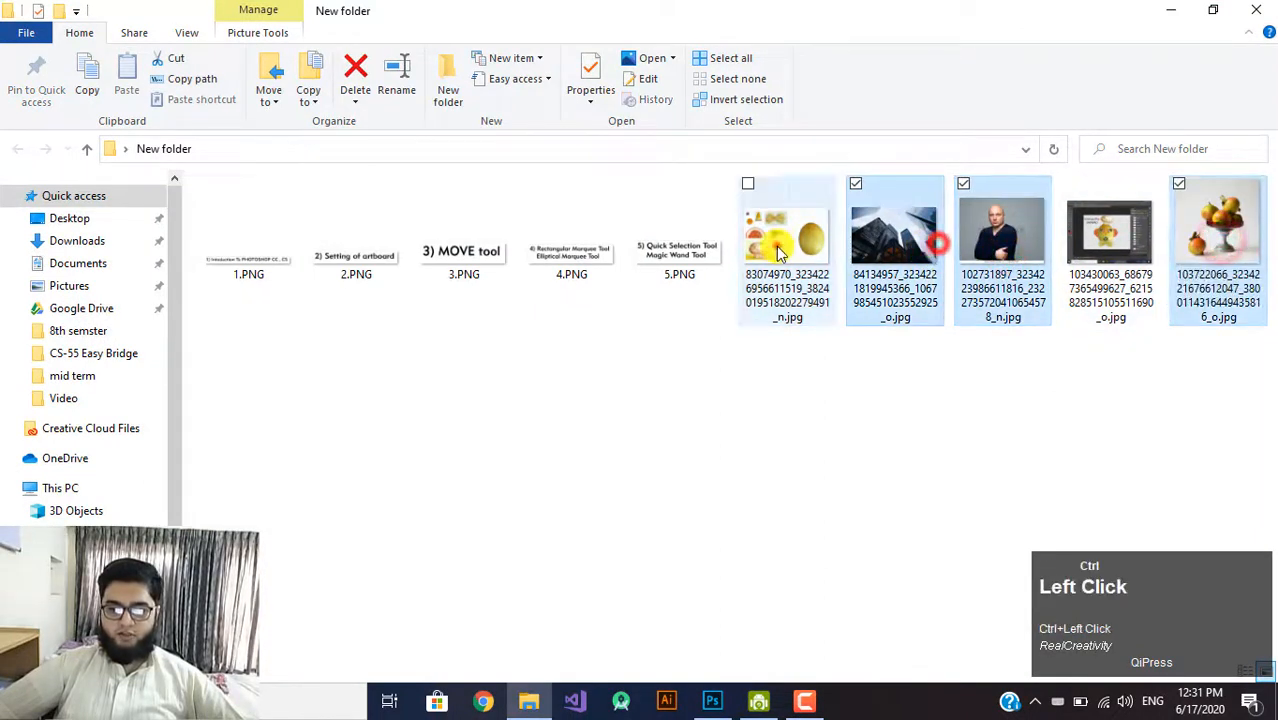
left_click(776, 246, "ctrl")
Bring the four selected images into the Photoshop document and place the skyscraper photo in the canvas's upper-left corner
left_click_drag(776, 246, 745, 706)
left_click_drag(720, 705, 555, 367)
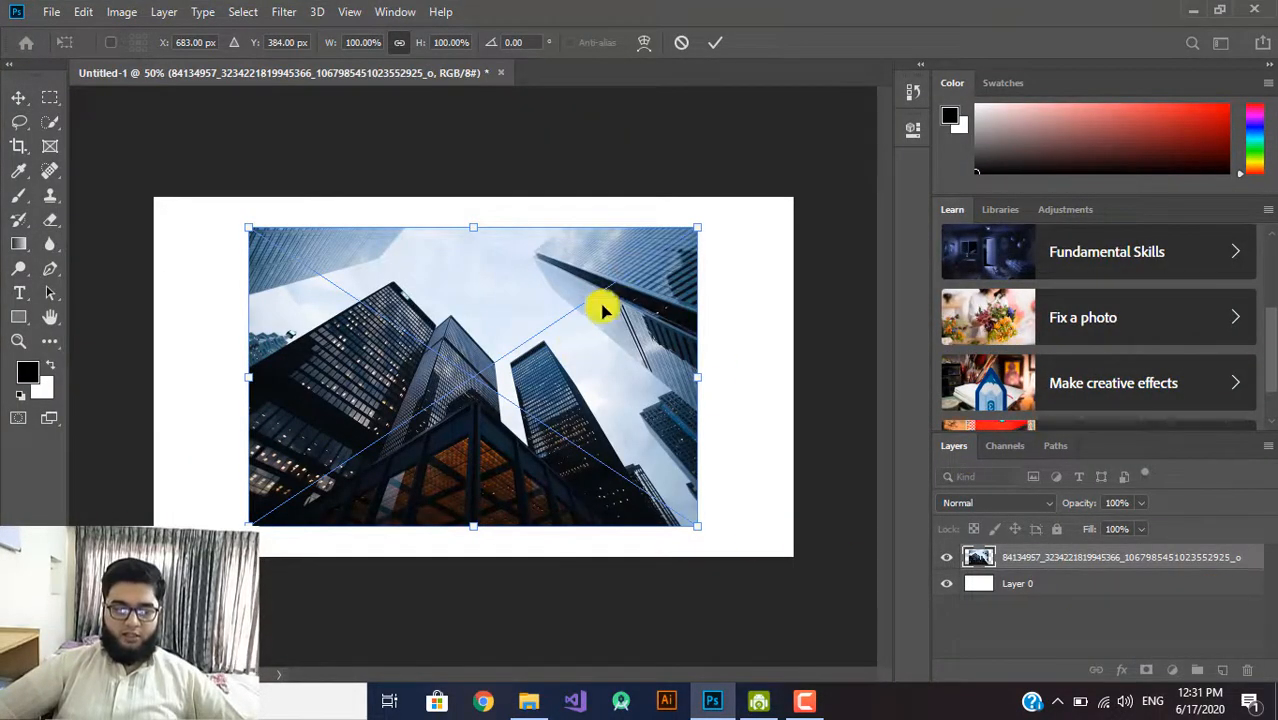
left_click_drag(590, 300, 476, 288)
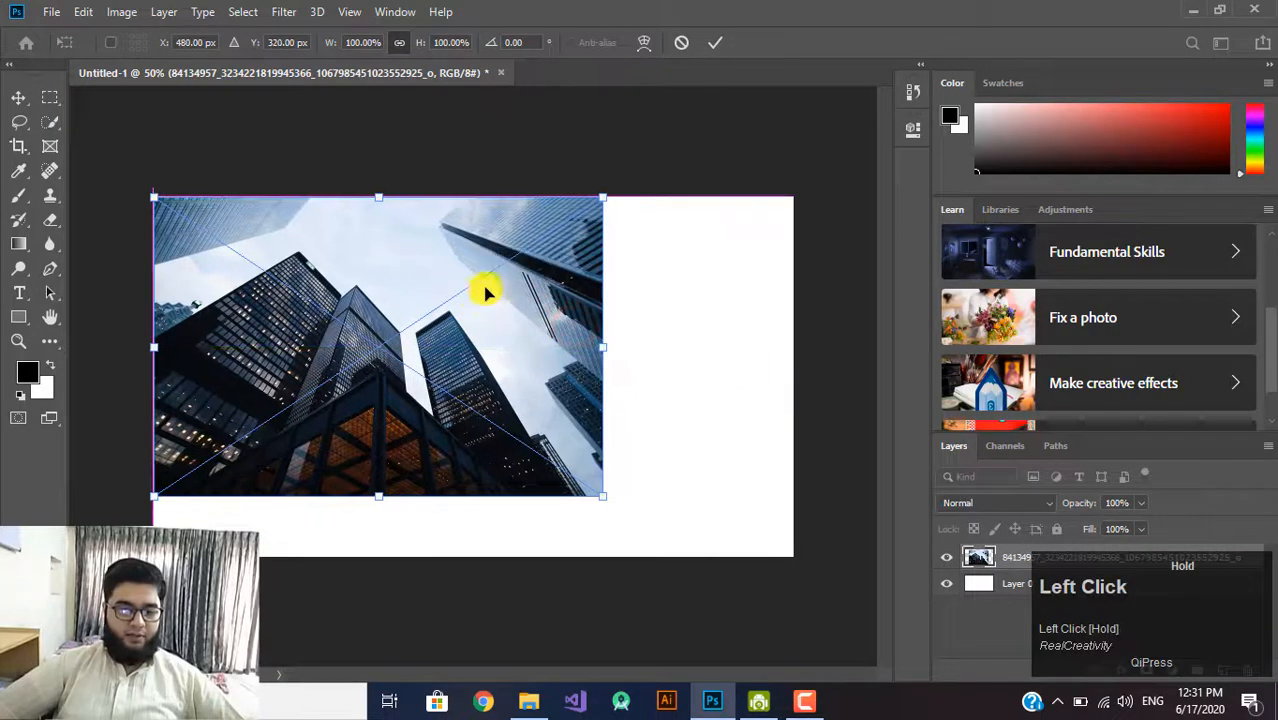
left_click(712, 46)
Place the man's portrait in the canvas's upper-right corner, the fruit bowl along the left edge and the assorted food image at lower right
left_click_drag(461, 370, 648, 294)
left_click(716, 42)
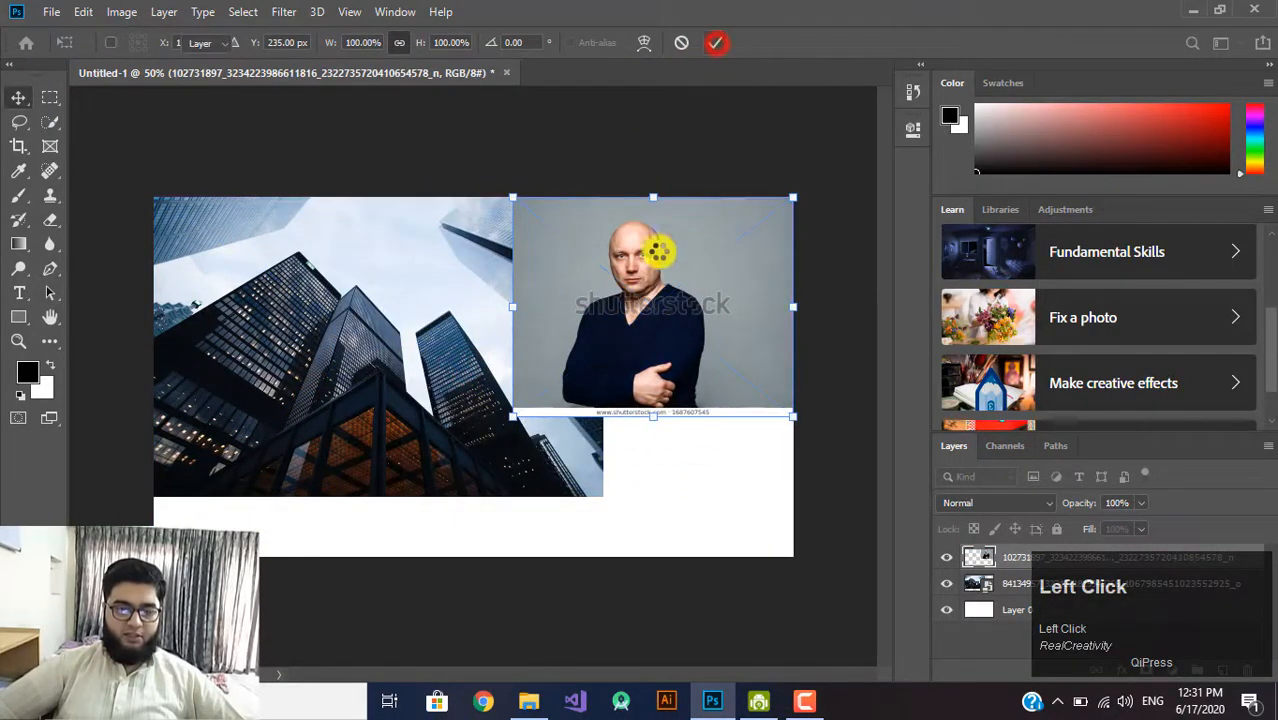
left_click_drag(533, 318, 393, 318)
left_click(716, 42)
left_click_drag(460, 400, 622, 480)
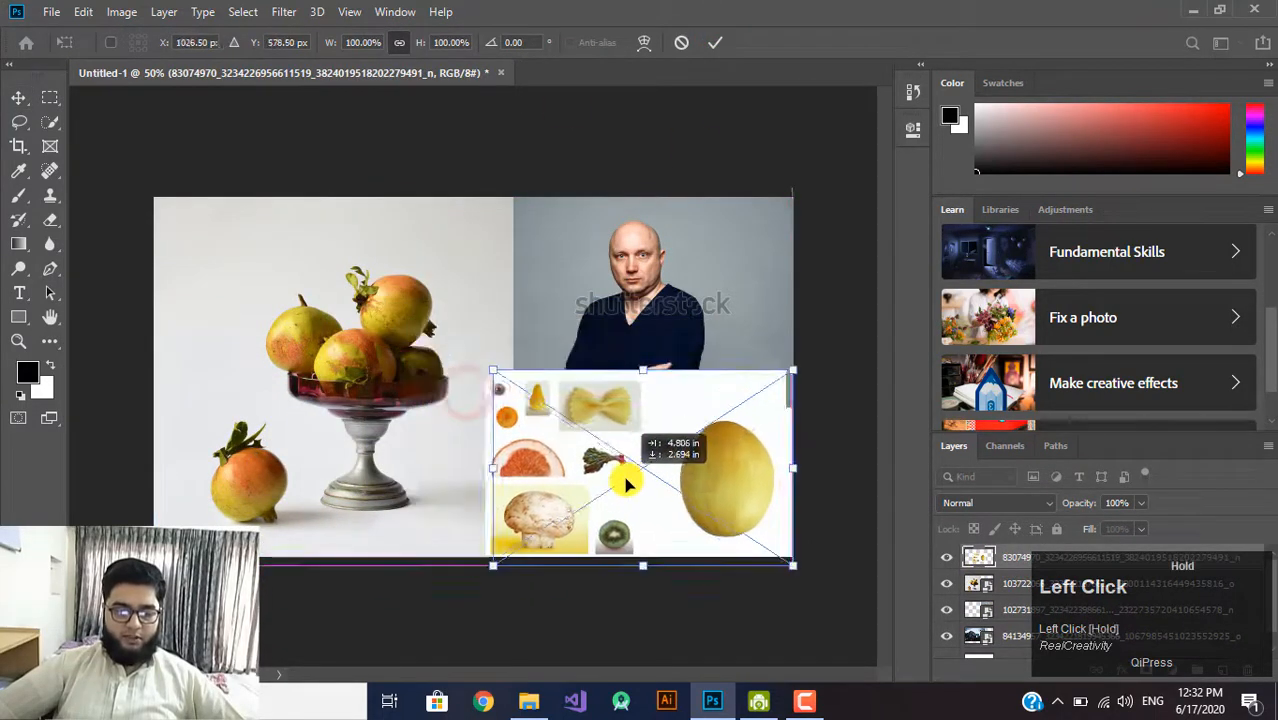
left_click(710, 42)
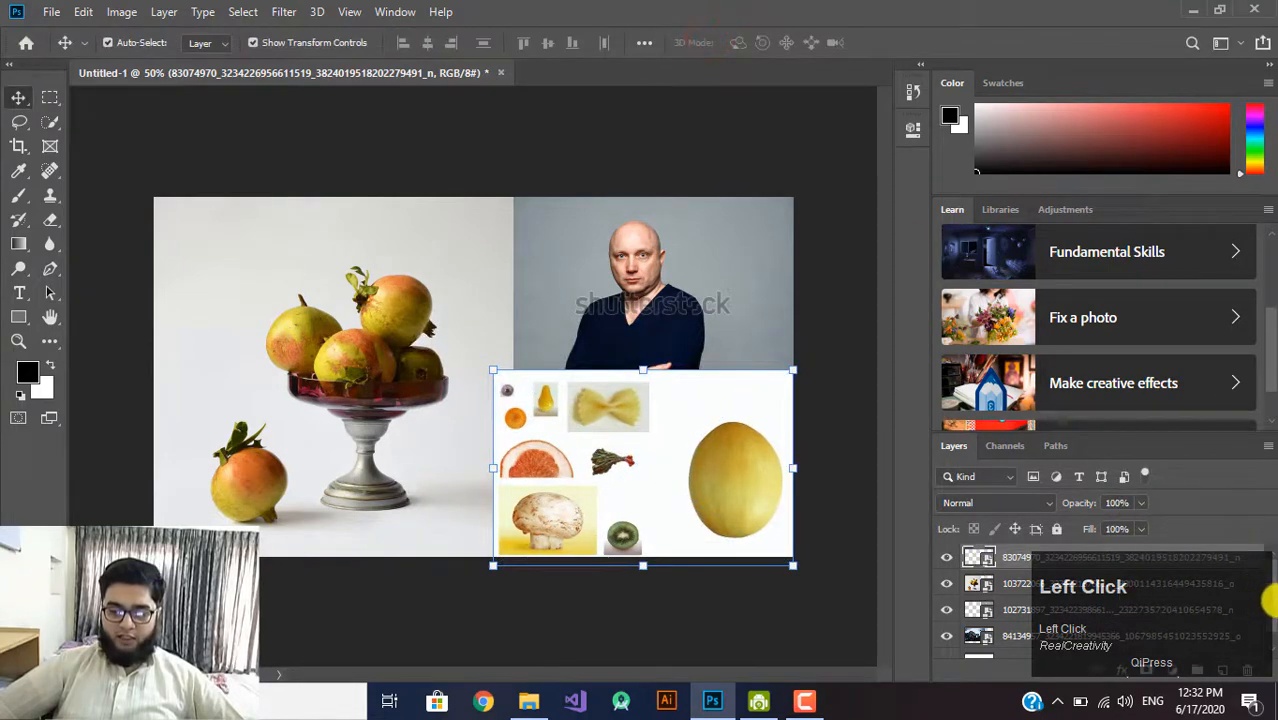
Hide all four placed image layers, leaving only the white Layer 0 shown
left_click_drag(1272, 600, 1272, 640)
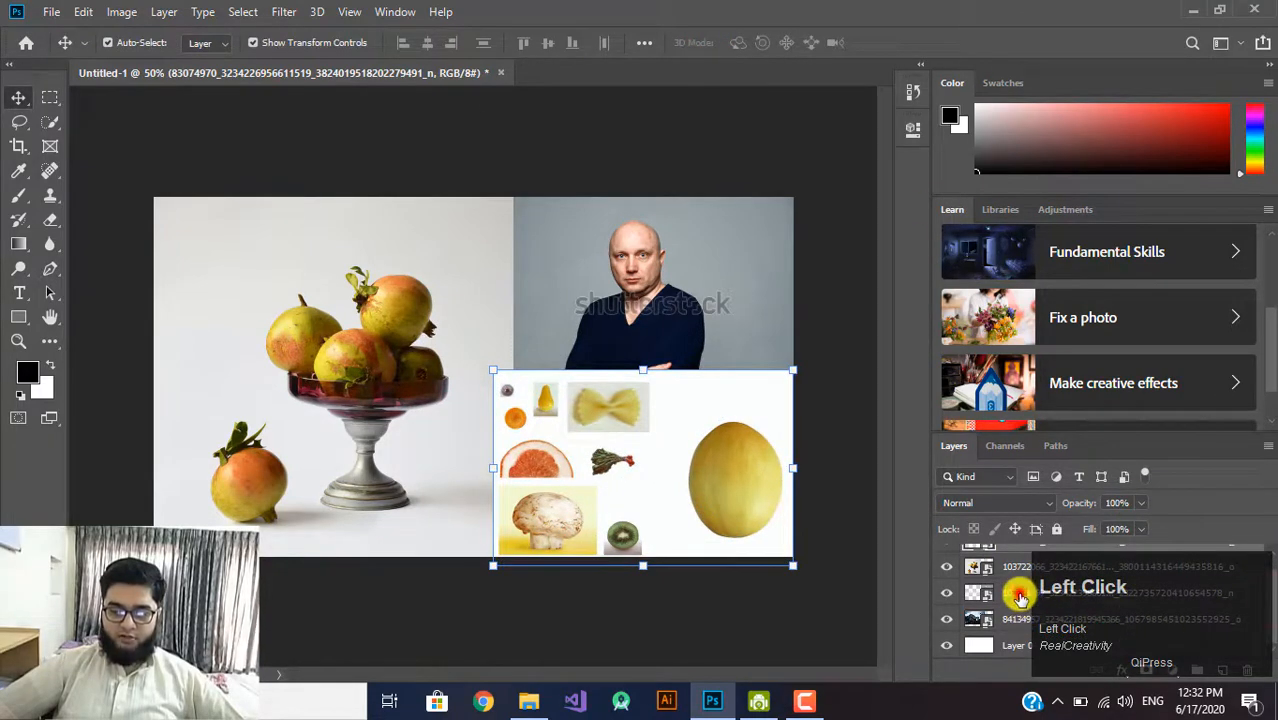
left_click(1020, 595)
left_click(947, 596)
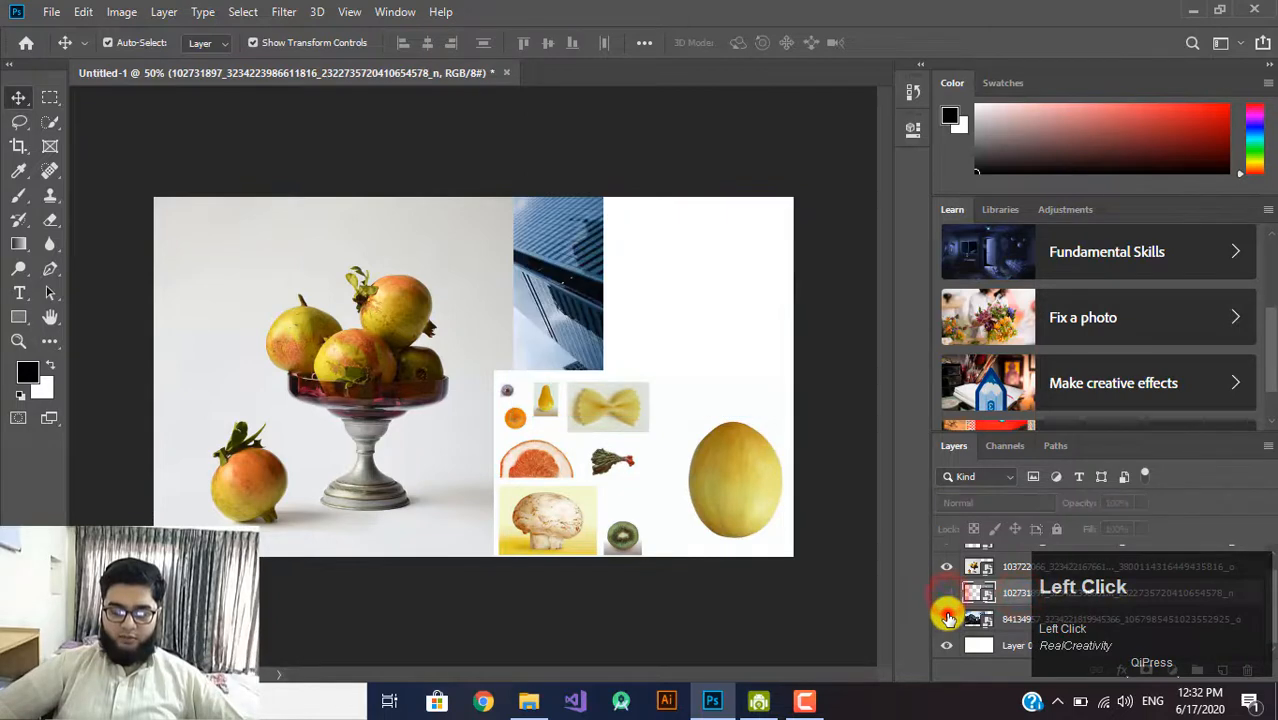
left_click(947, 619)
left_click(947, 568)
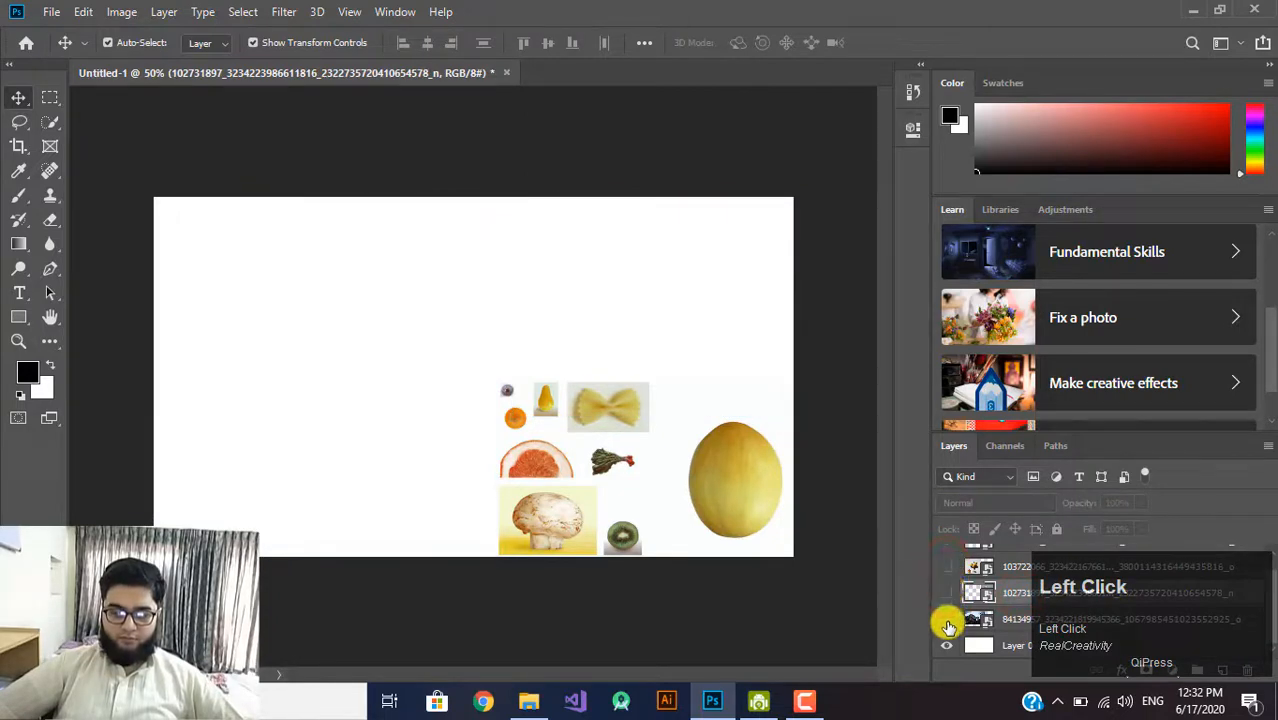
scroll(947, 585, "up", 1)
left_click(944, 560)
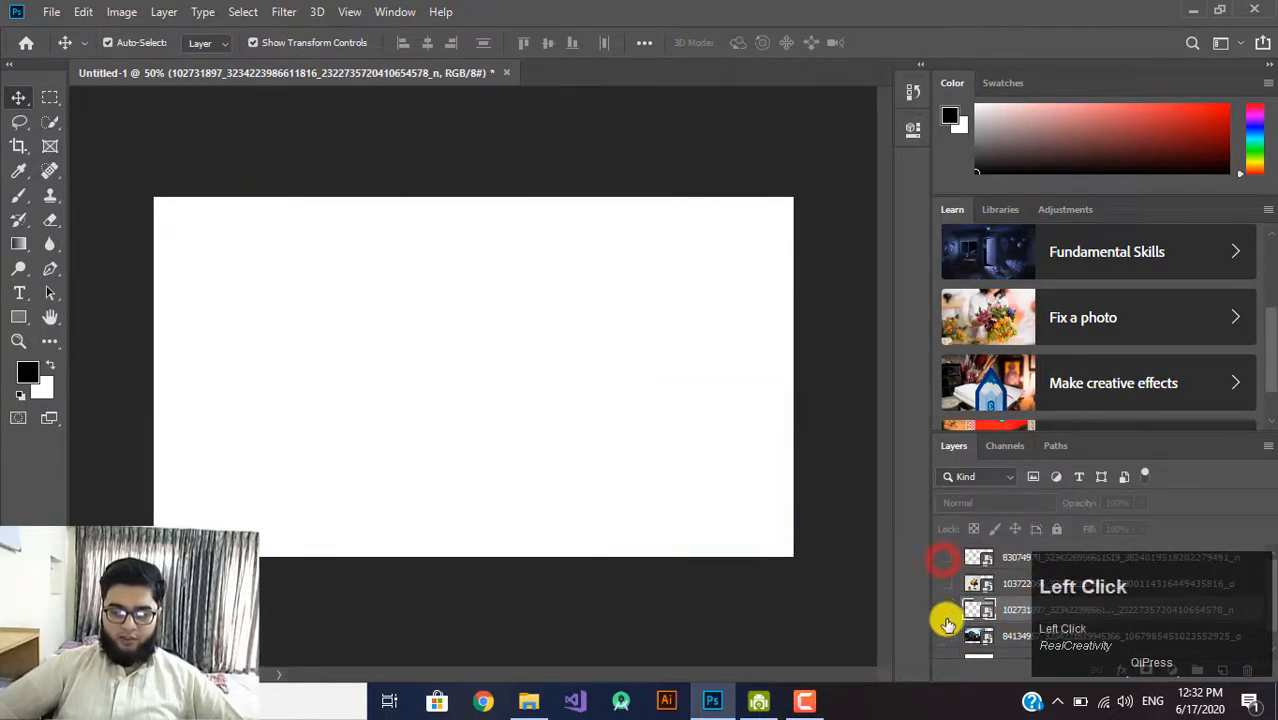
Show the skyscraper photo layer again and move the photo to the center of the canvas
left_click(947, 636)
left_click_drag(436, 417, 542, 442)
Draw a rectangular marquee selection around the upper part of the short tower in the middle of the skyscraper photo
scroll(505, 368, "up", 1)
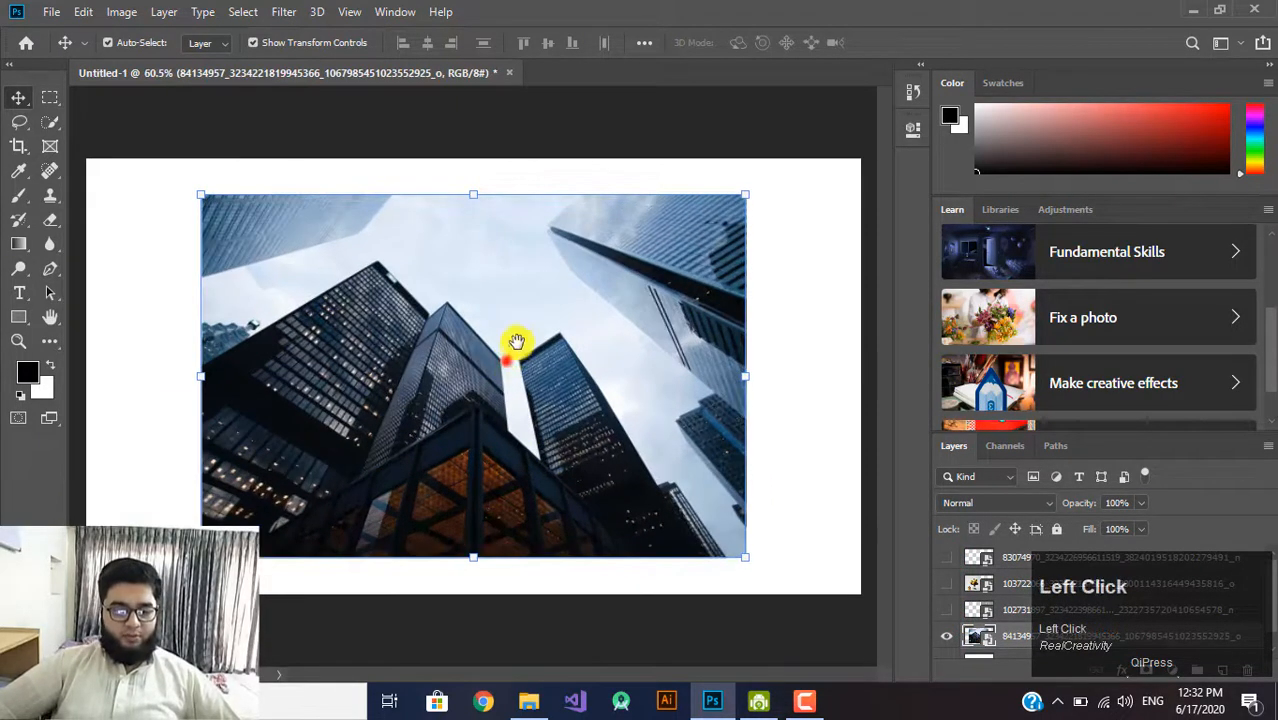
scroll(517, 345, "up", 1)
left_click(516, 339)
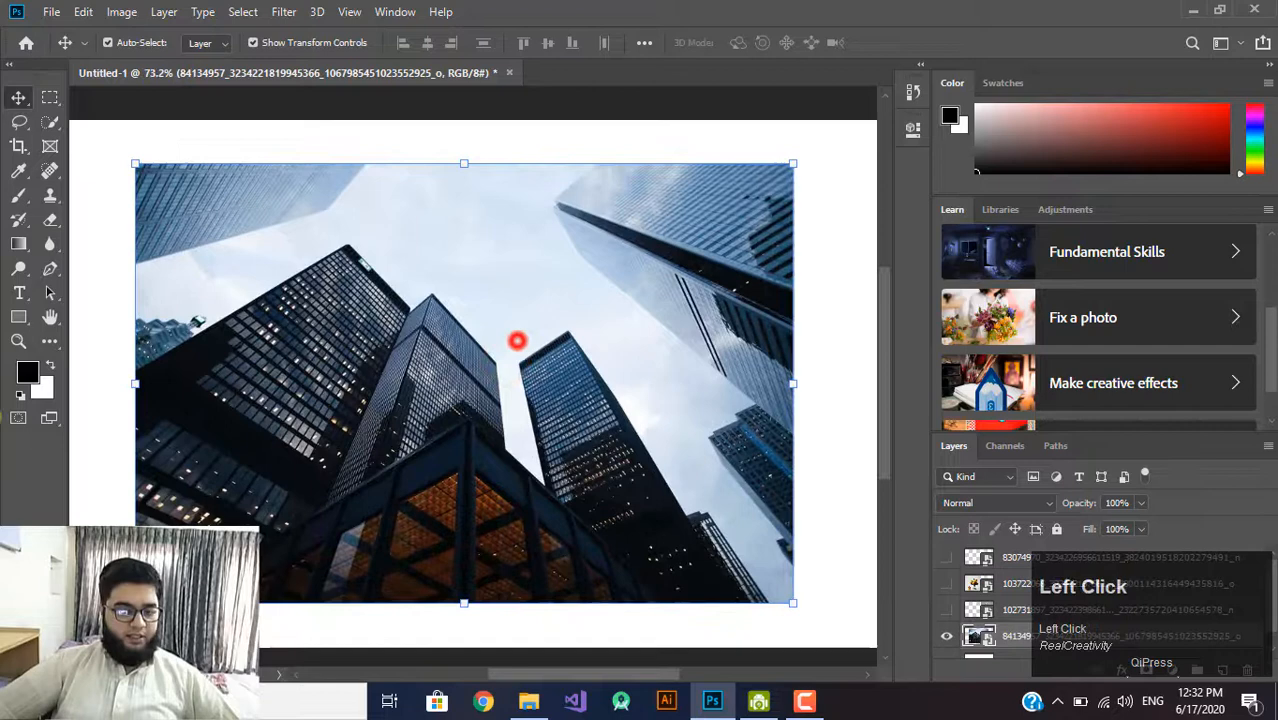
right_click(50, 100)
left_click(118, 97)
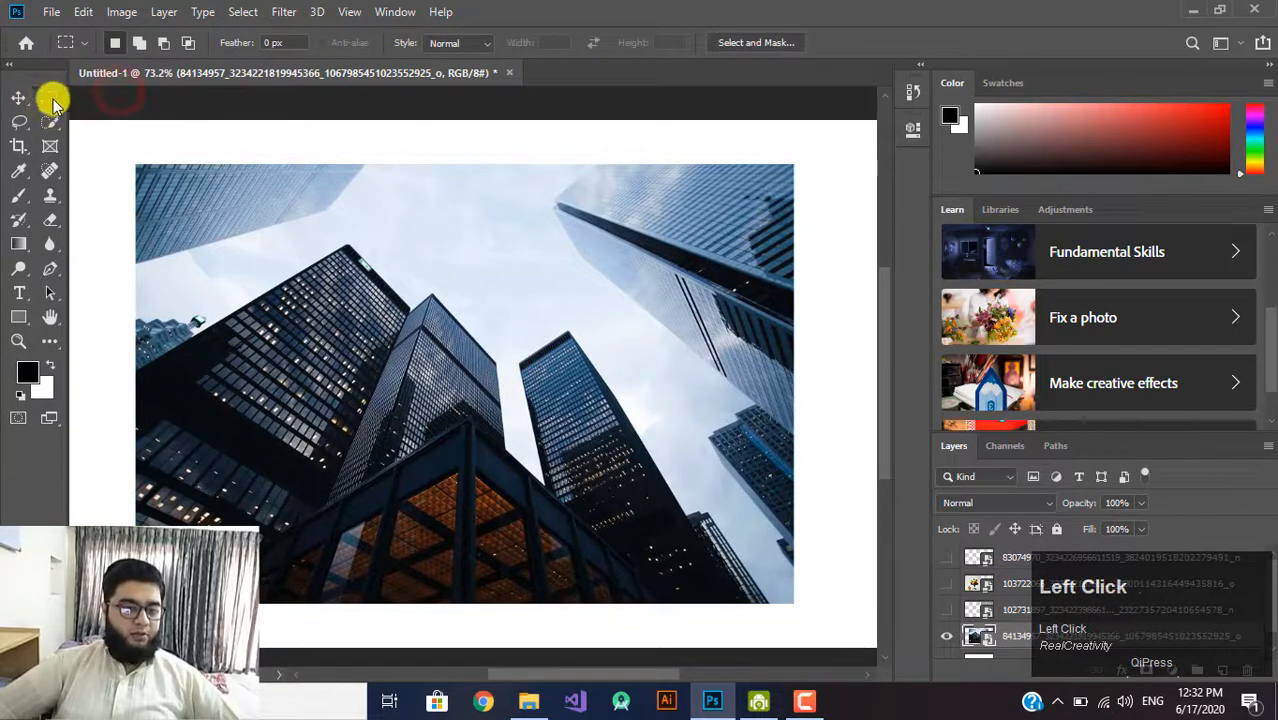
right_click(47, 97)
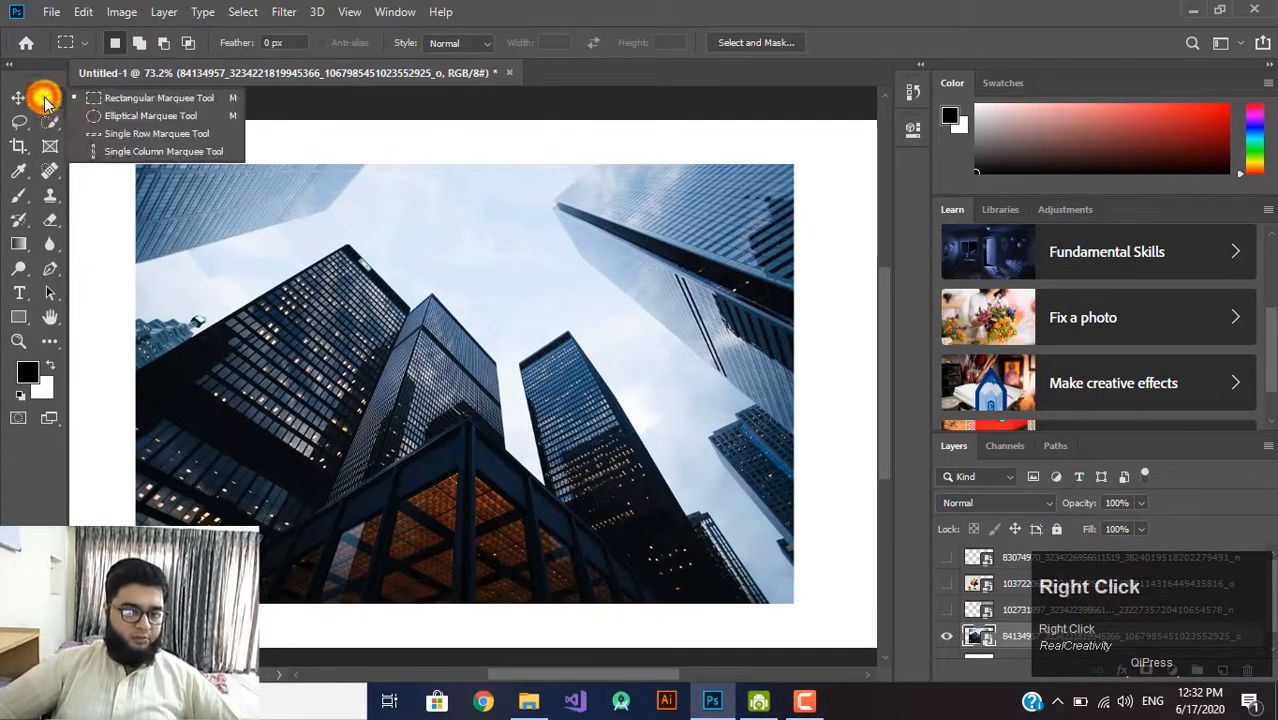
left_click(147, 102)
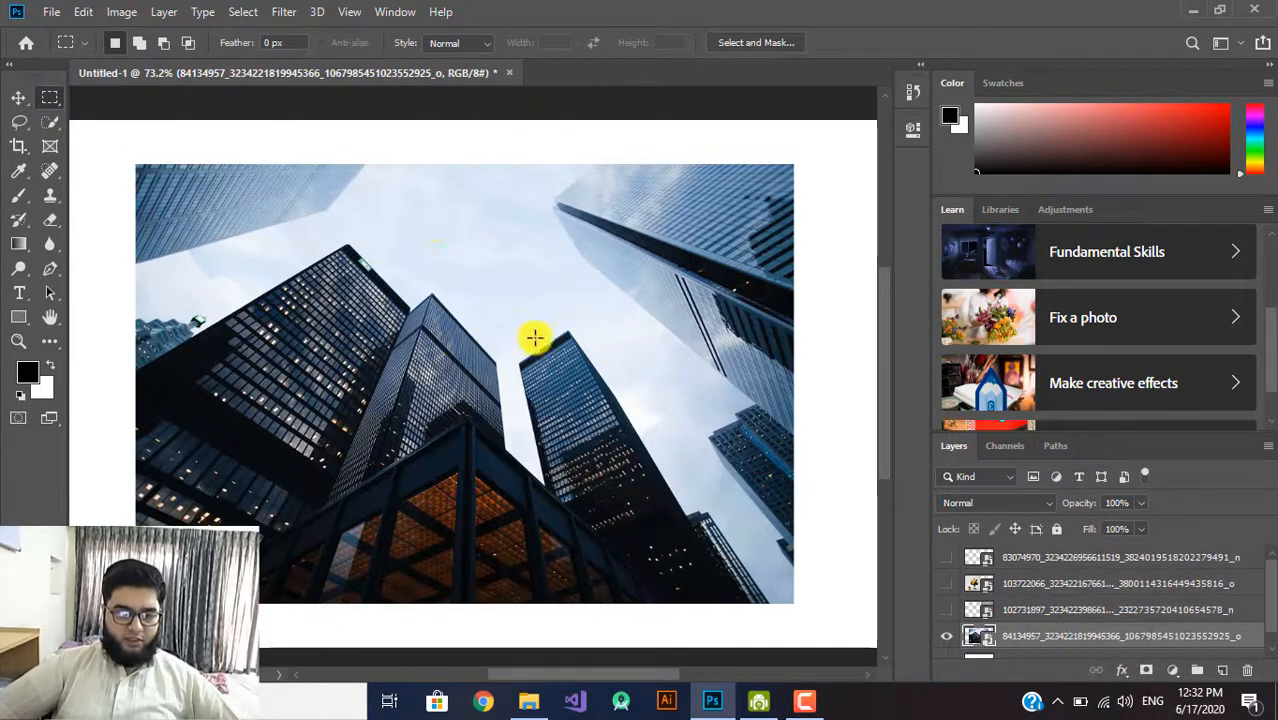
left_click_drag(516, 362, 656, 482)
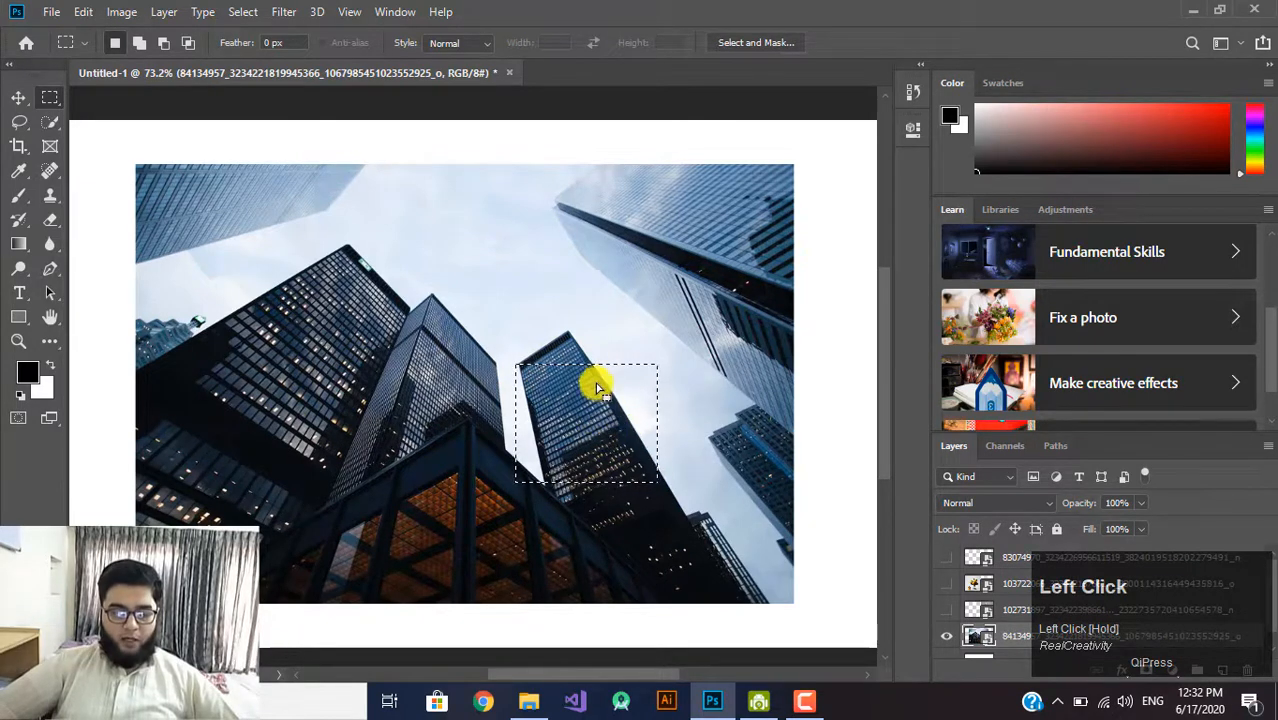
mouse_move(593, 379)
left_mouse_down()
mouse_move(530, 325)
mouse_move(610, 322)
mouse_move(599, 362)
left_mouse_up()
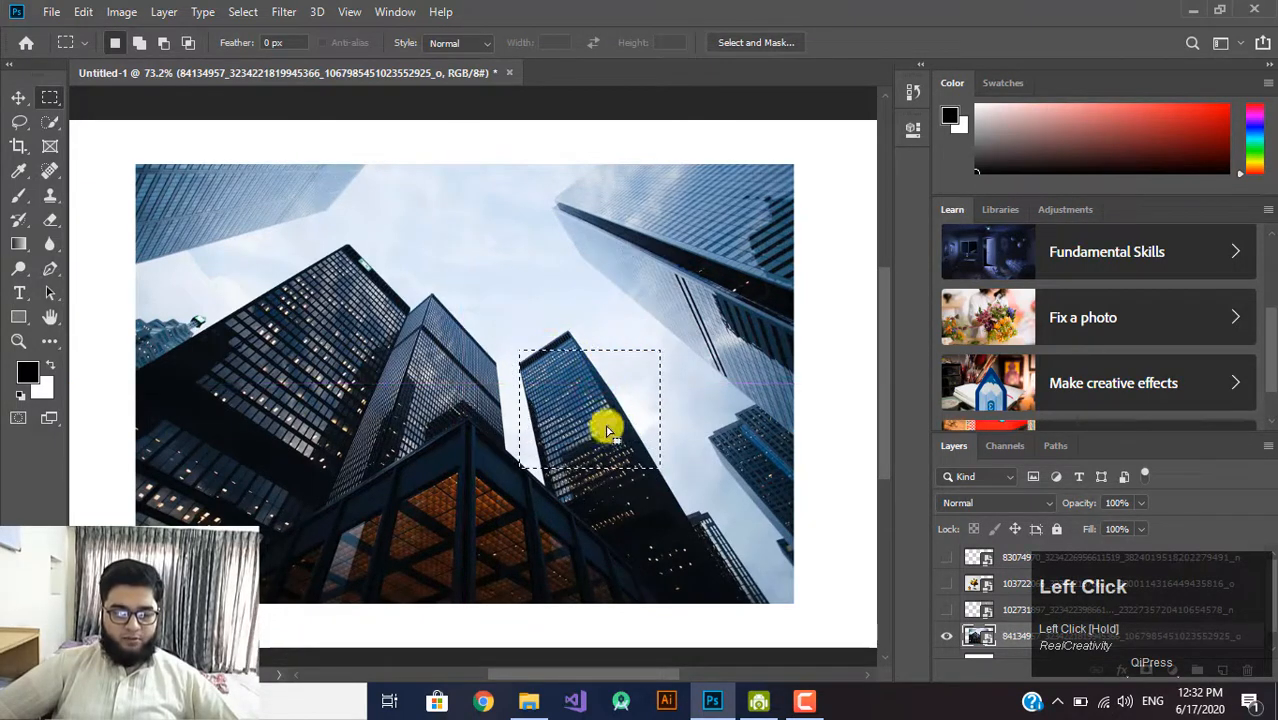
Subtract a rectangle about 2.03 x 1.67 in from the selection's lower-right corner and add a larger rectangle reaching the photo's lower-right area
key("alt")
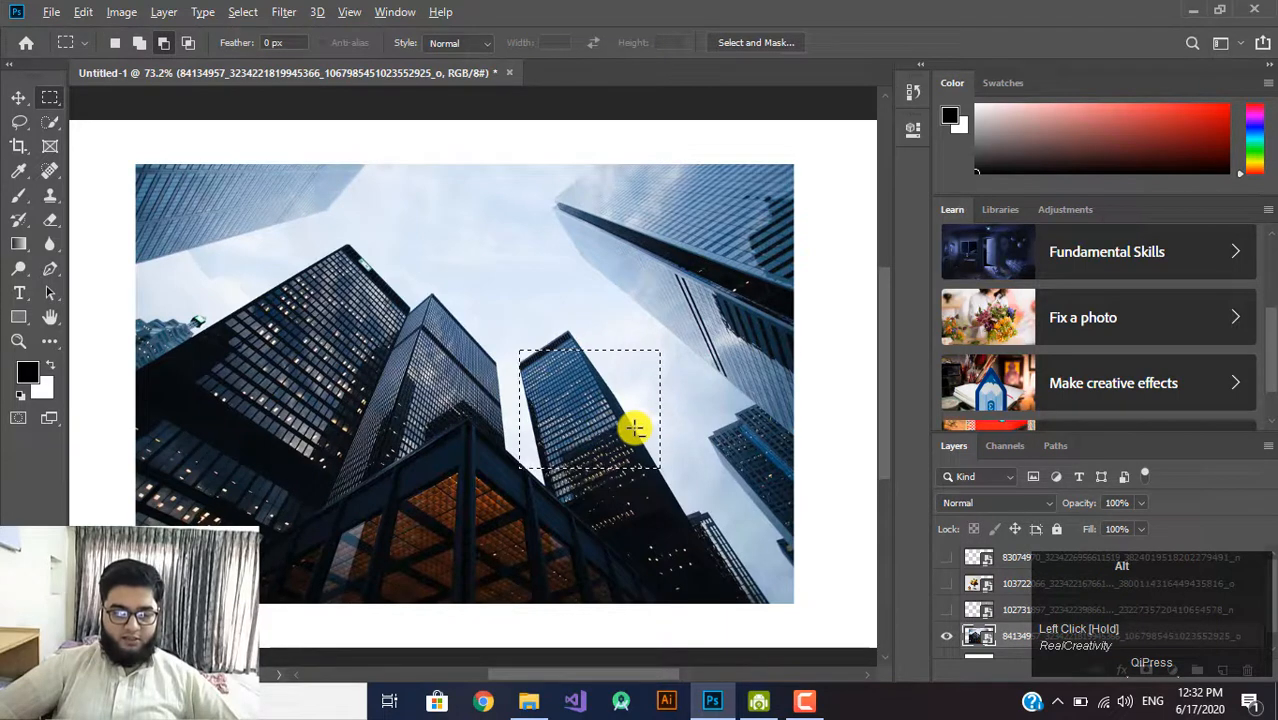
left_click_drag(670, 434, 573, 513)
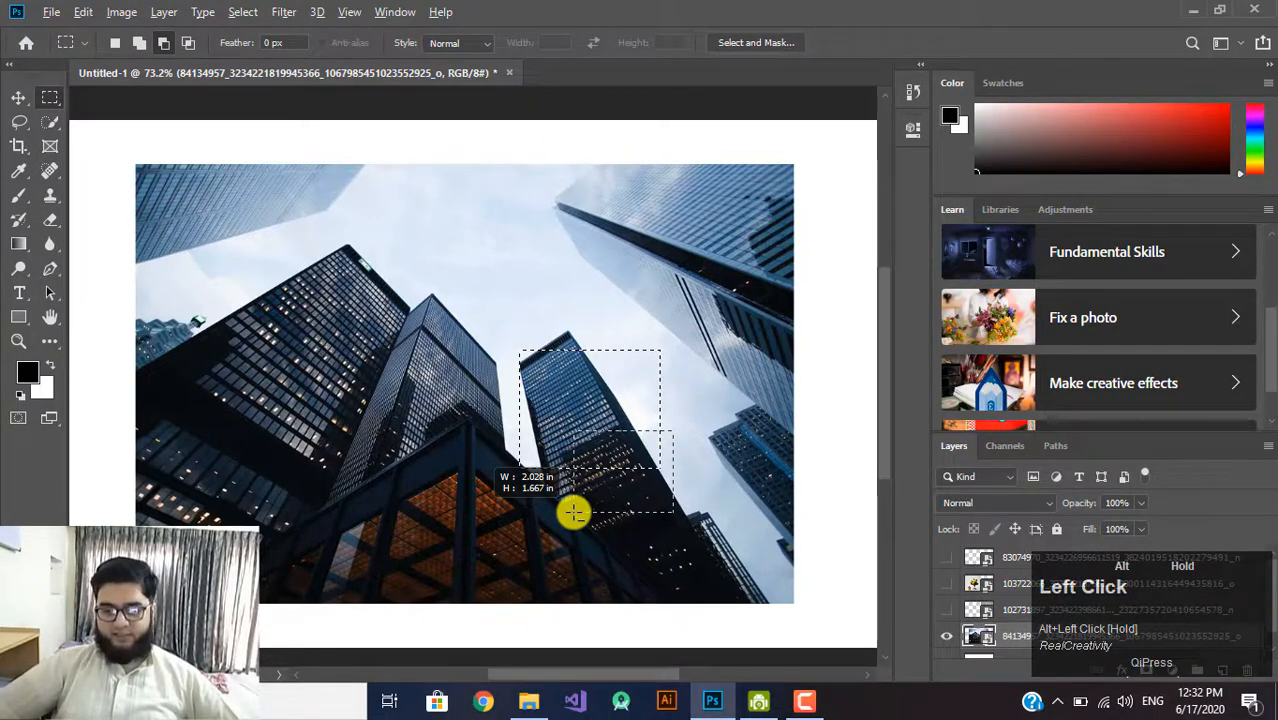
left_click_drag(573, 513, 573, 512)
key("shift")
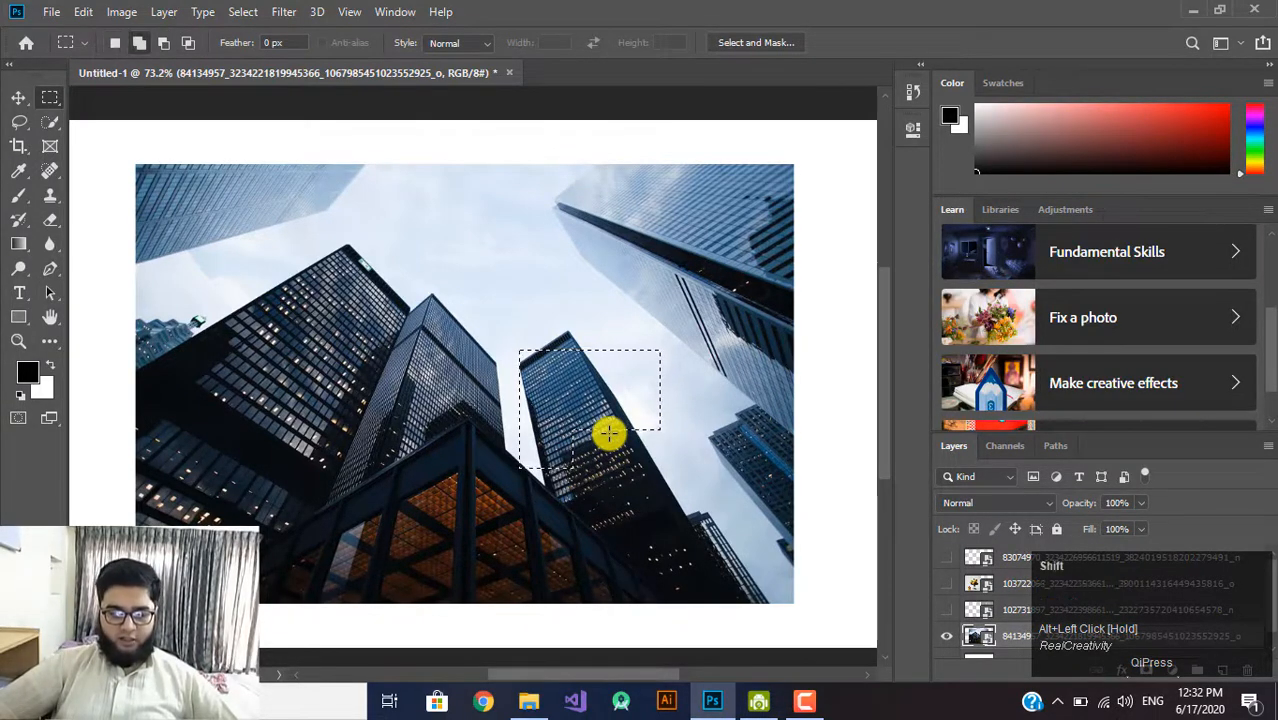
left_click_drag(572, 315, 793, 585)
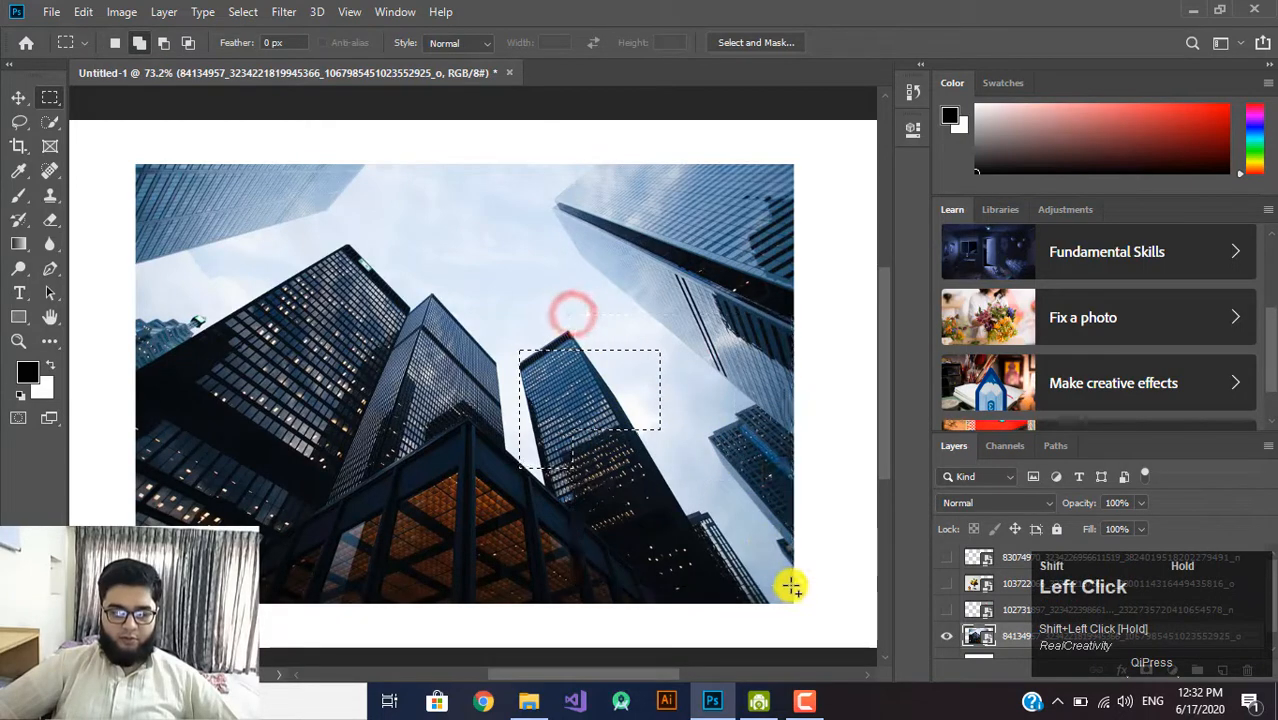
mouse_move(561, 350)
left_mouse_down()
mouse_move(433, 295)
mouse_move(579, 385)
mouse_move(560, 360)
left_mouse_up()
Copy the selected area to a new layer, hide the skyscraper photo and move the cutout toward the canvas center
key("ctrl+j")
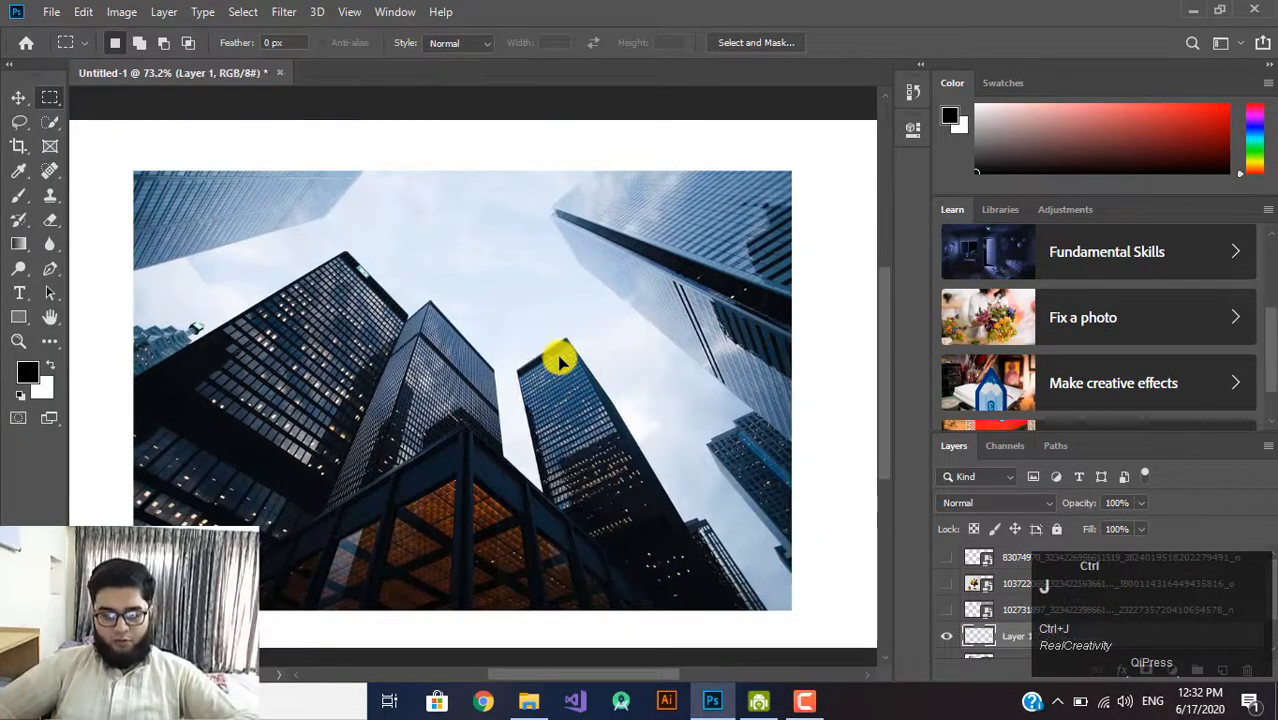
scroll(944, 633, "down", 2)
left_click(946, 624)
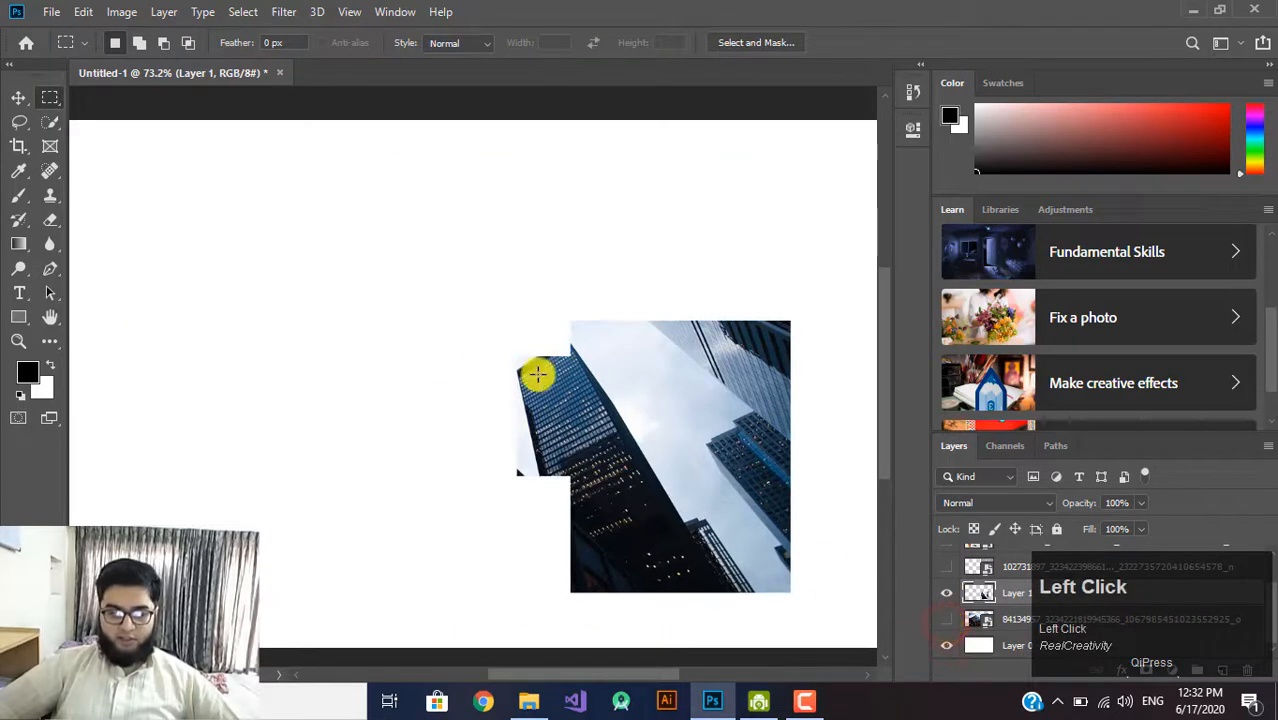
left_click(18, 98)
left_click_drag(645, 422, 534, 311)
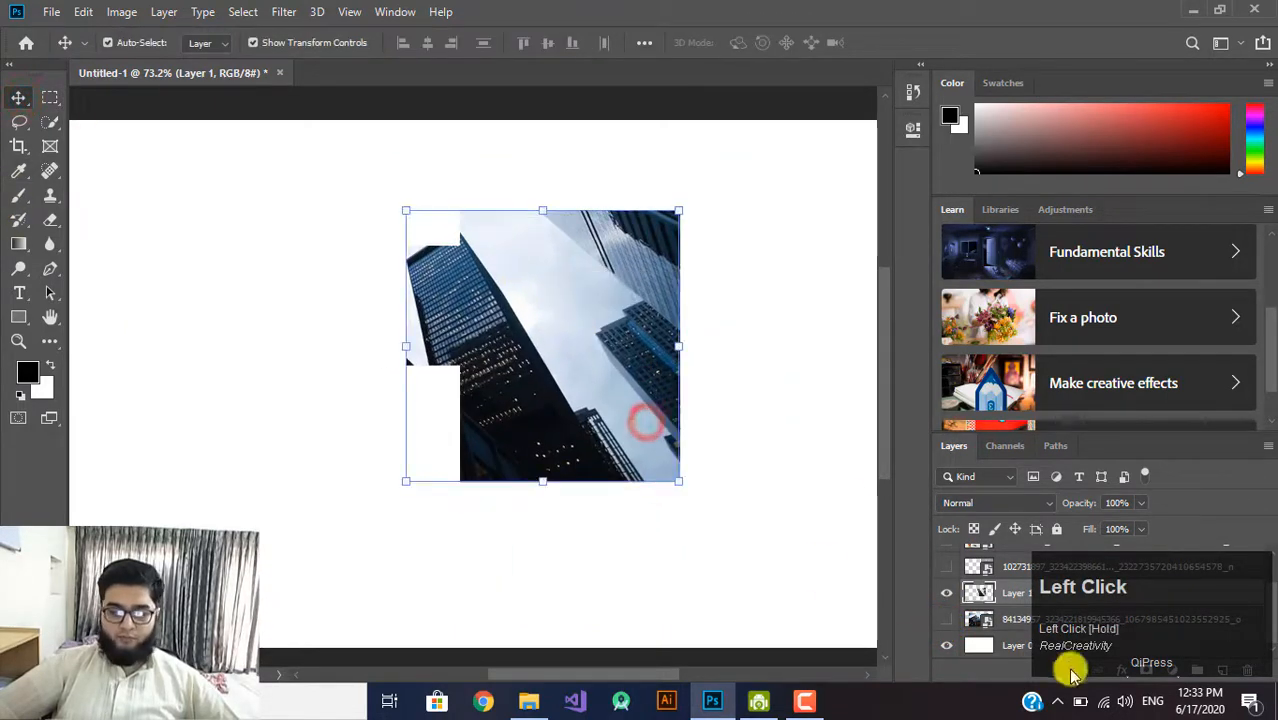
Toggle the cutout and photo layers to compare them, shift the cutout slightly right and delete its layer
left_click(950, 593)
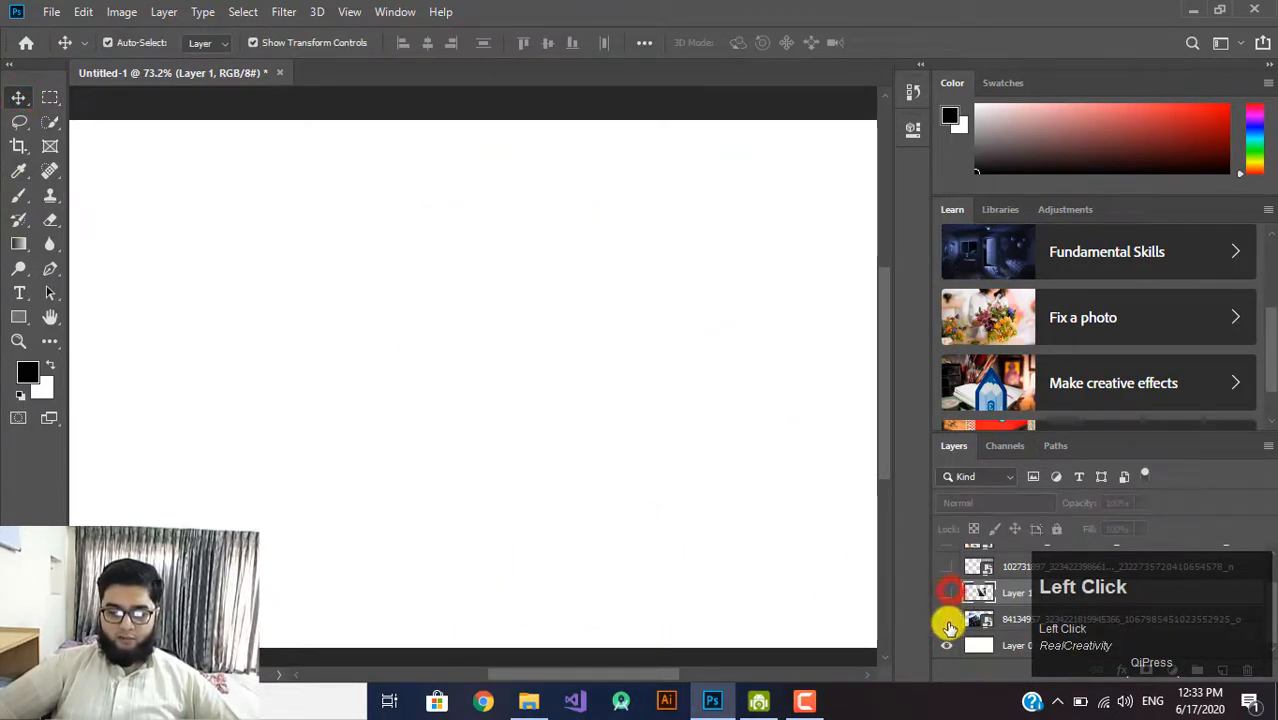
left_click(947, 622)
left_click(947, 622)
left_click(947, 594)
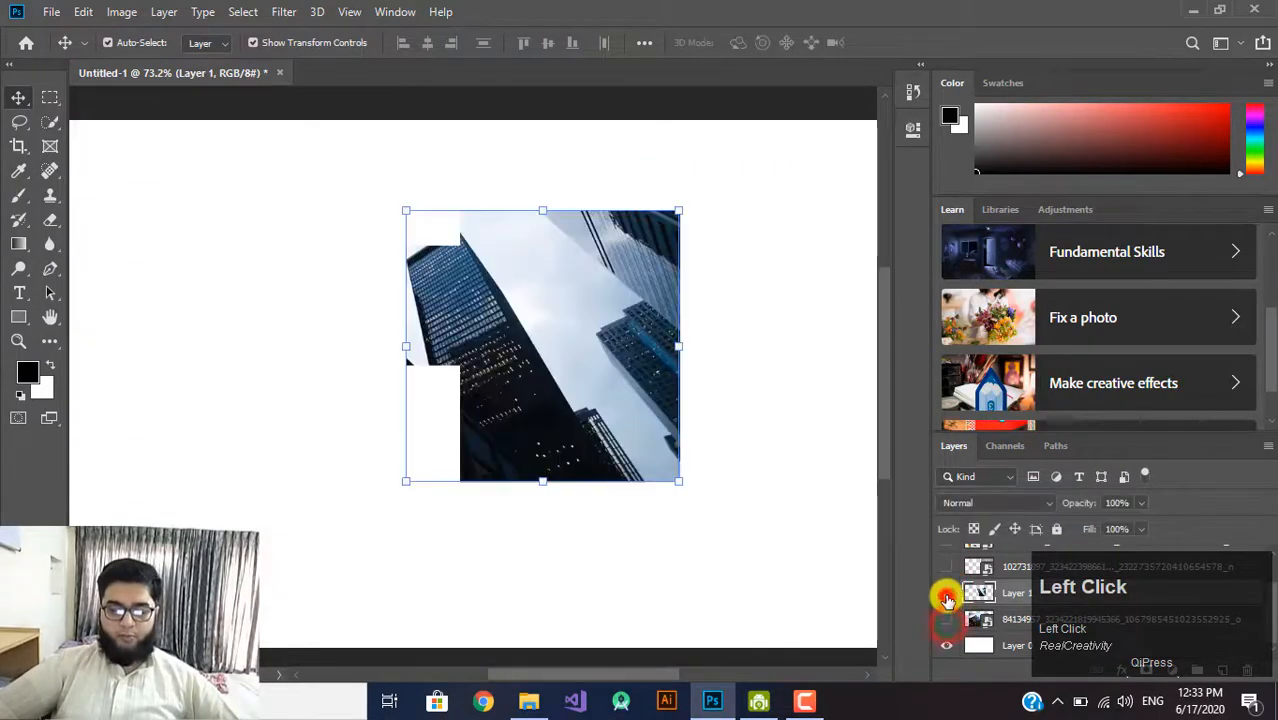
left_click_drag(534, 422, 583, 430)
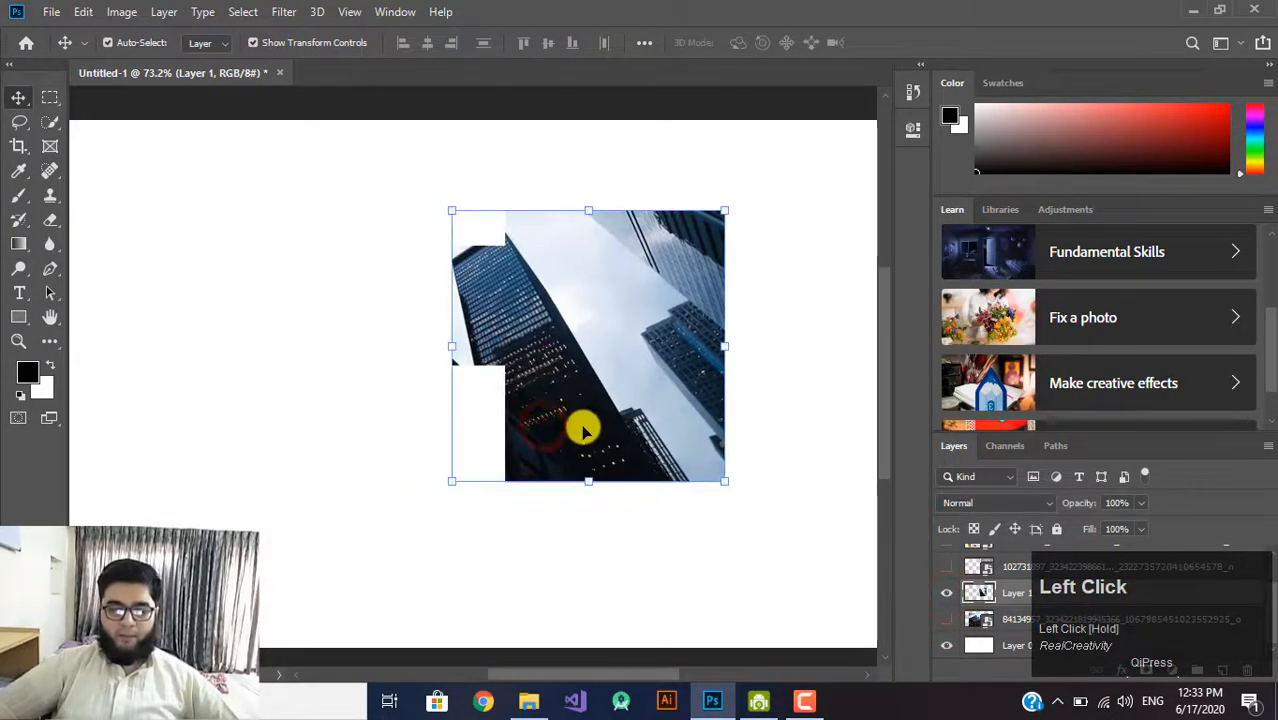
key("Delete")
scroll(143, 233, "up", 3)
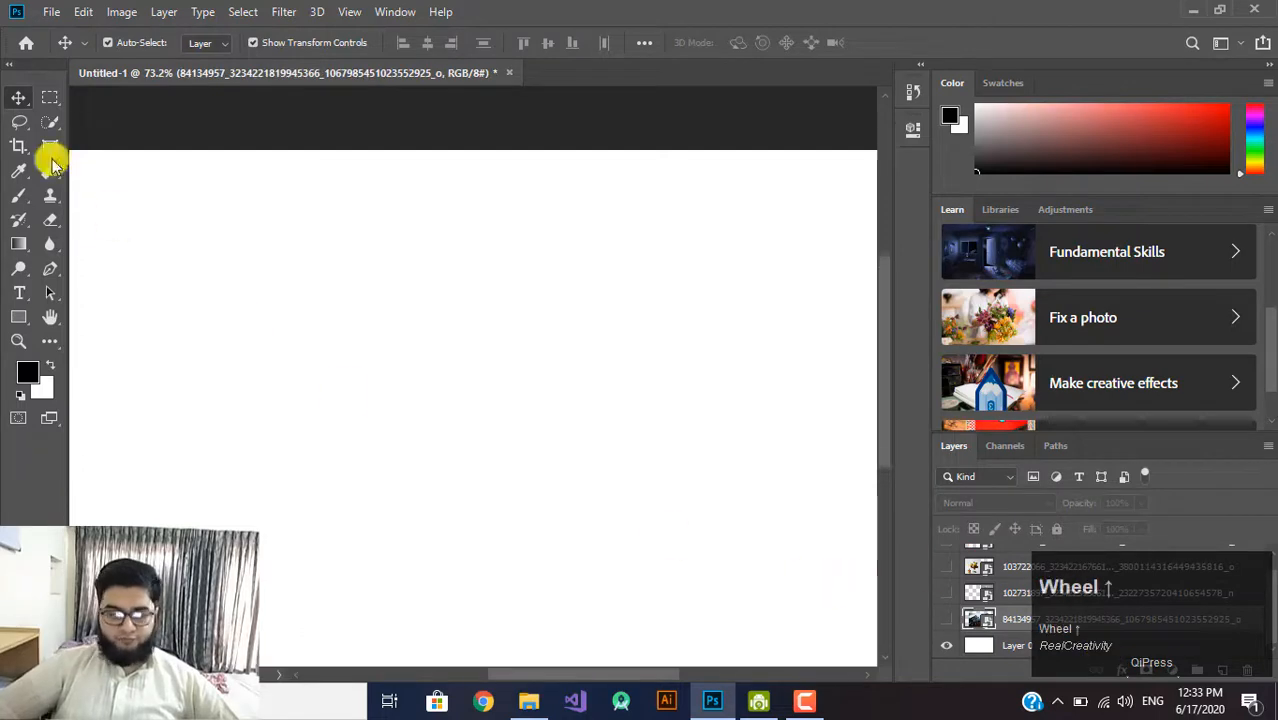
Show the skyscraper photo again and draw a large elliptical marquee selection over its central towers
right_click(48, 96)
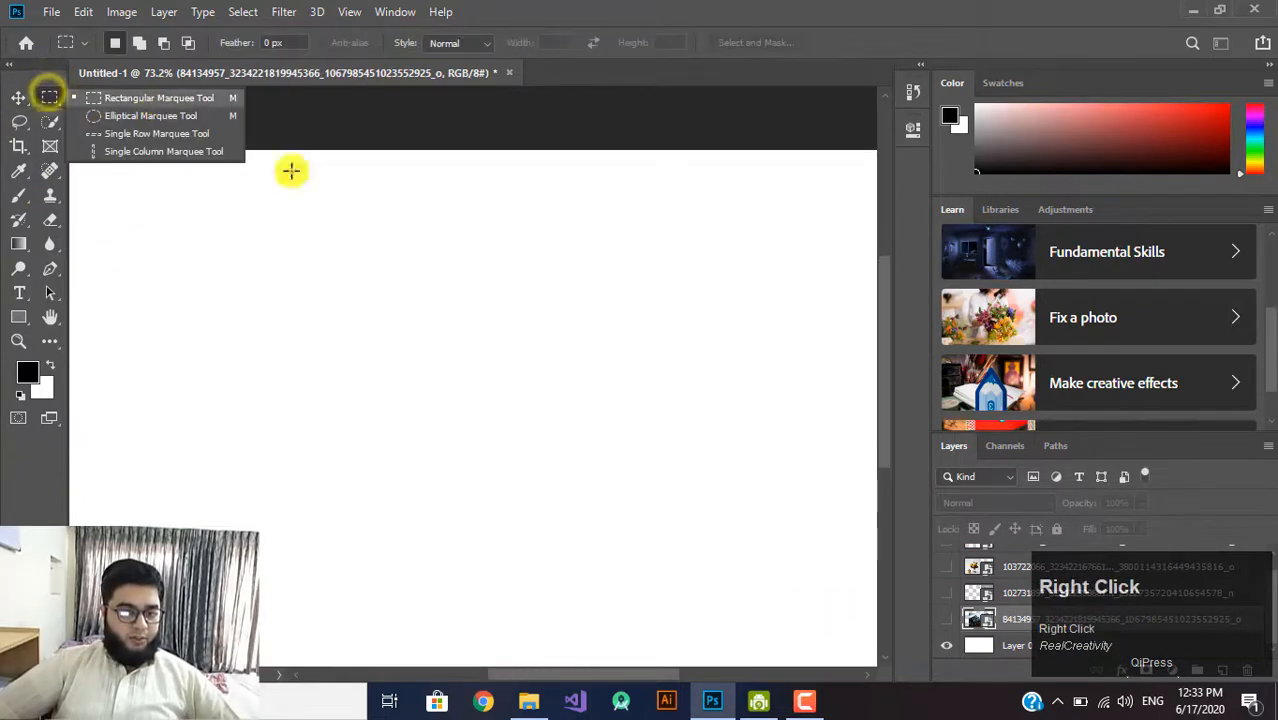
left_click(946, 622)
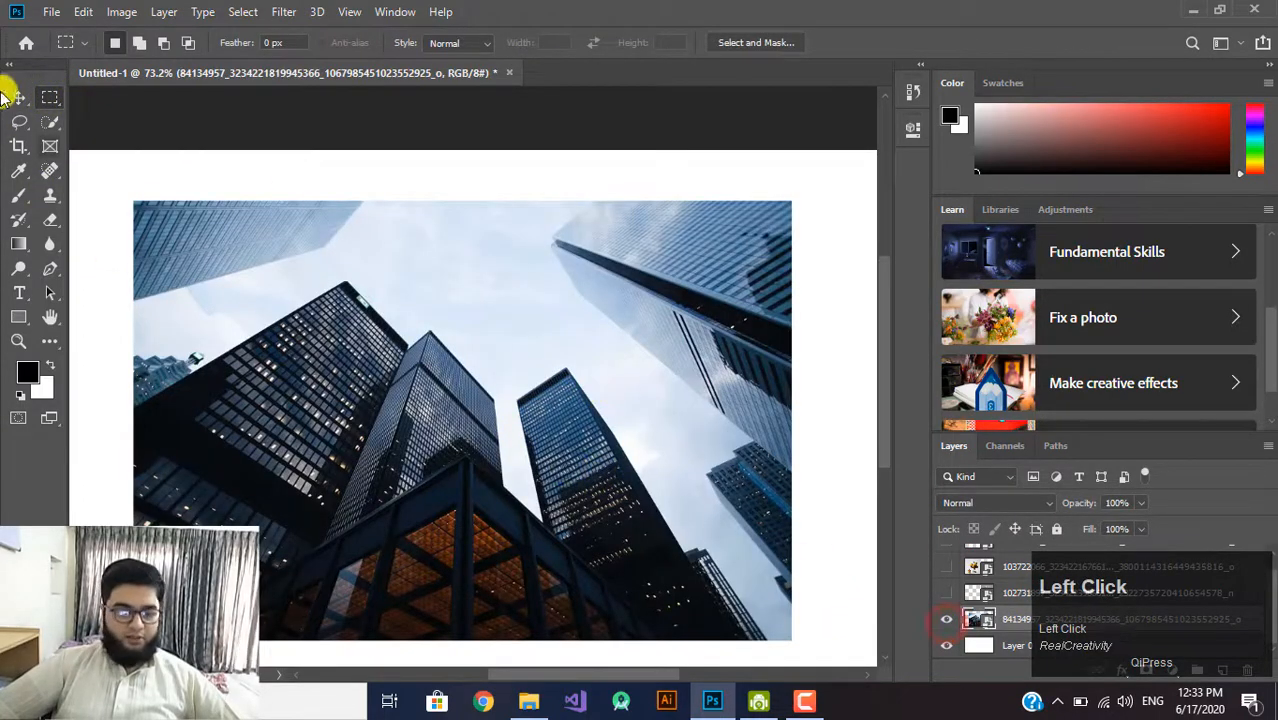
right_click(46, 98)
left_click(123, 119)
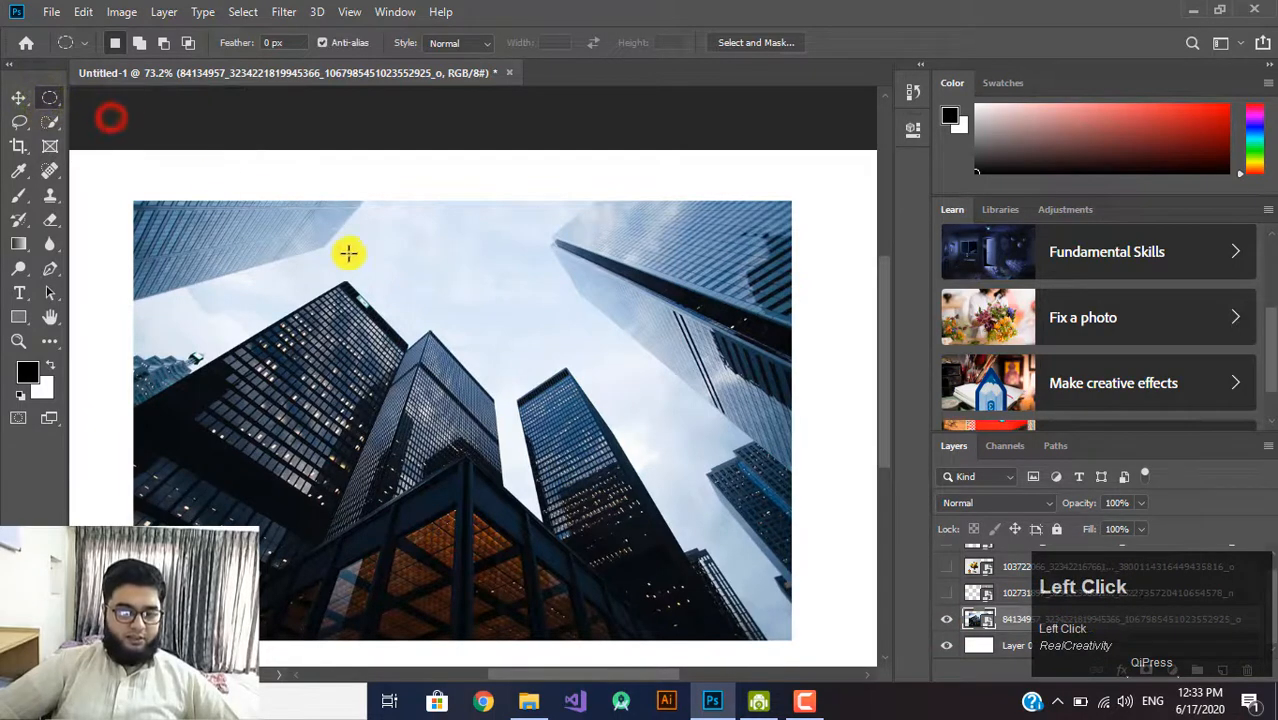
mouse_move(343, 308)
left_mouse_down()
mouse_move(426, 416)
mouse_move(653, 604)
left_mouse_up()
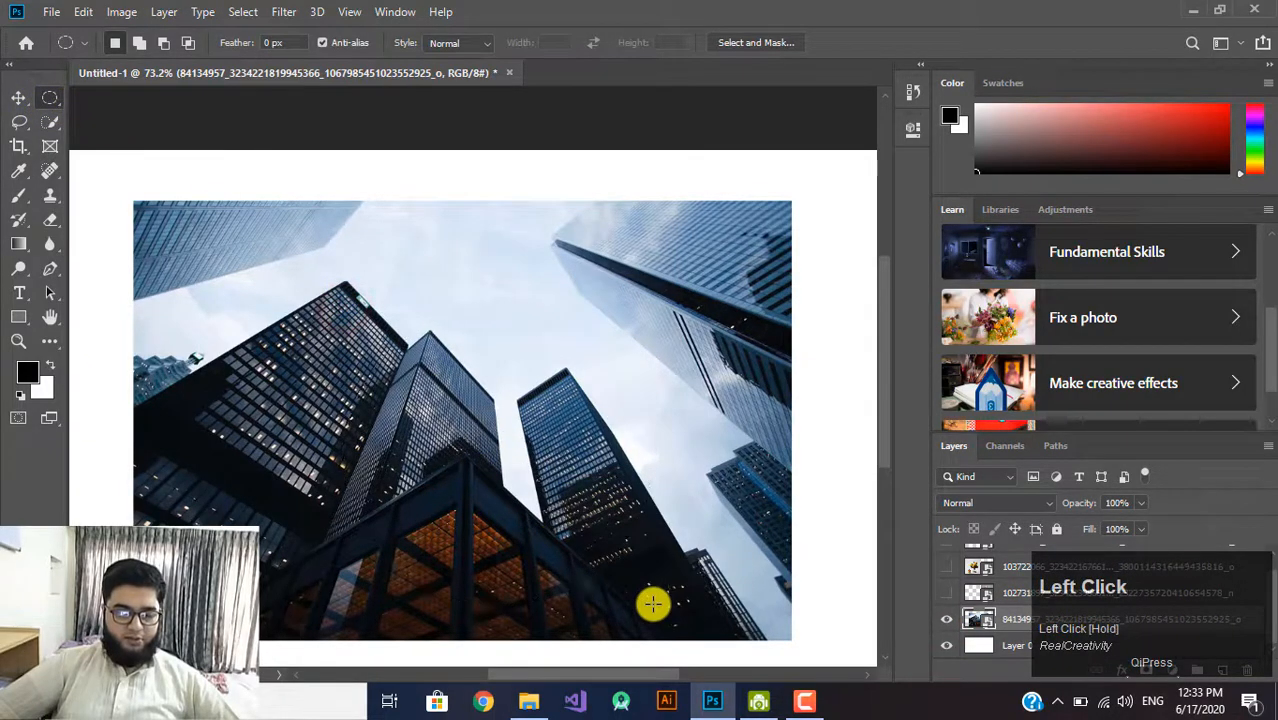
Inspect the elliptical selection's edge, copy the selected area to a new layer and hide the skyscraper photo
scroll(499, 300, "up", 7, "alt")
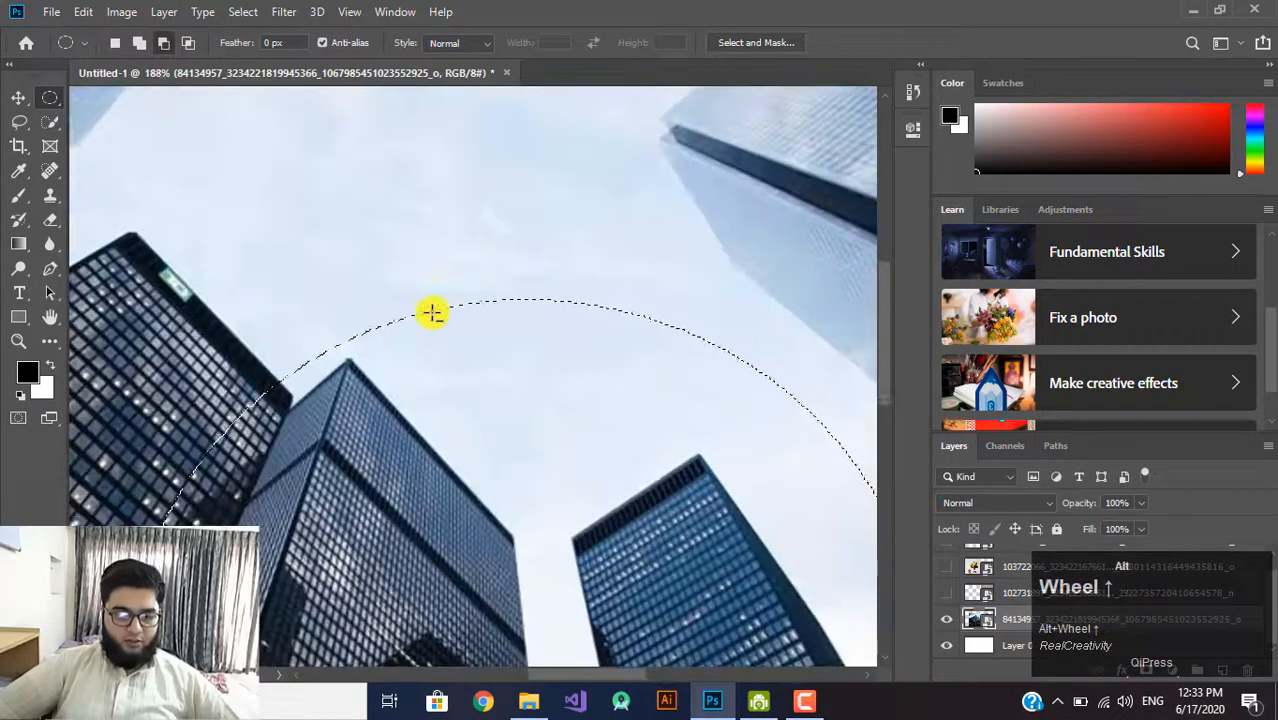
scroll(373, 330, "up", 3, "alt")
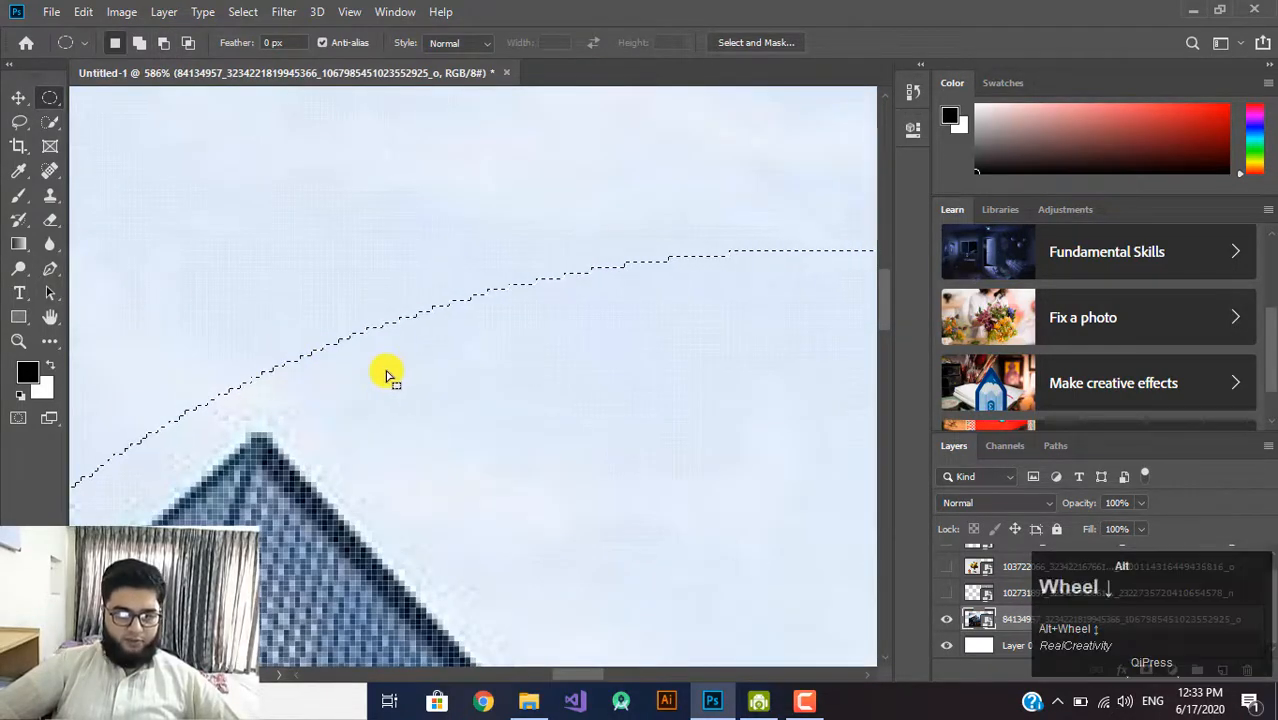
scroll(385, 371, "down", 5, "alt")
scroll(387, 371, "down", 4, "alt")
key("space")
left_click_drag(551, 491, 578, 380)
key("ctrl+j")
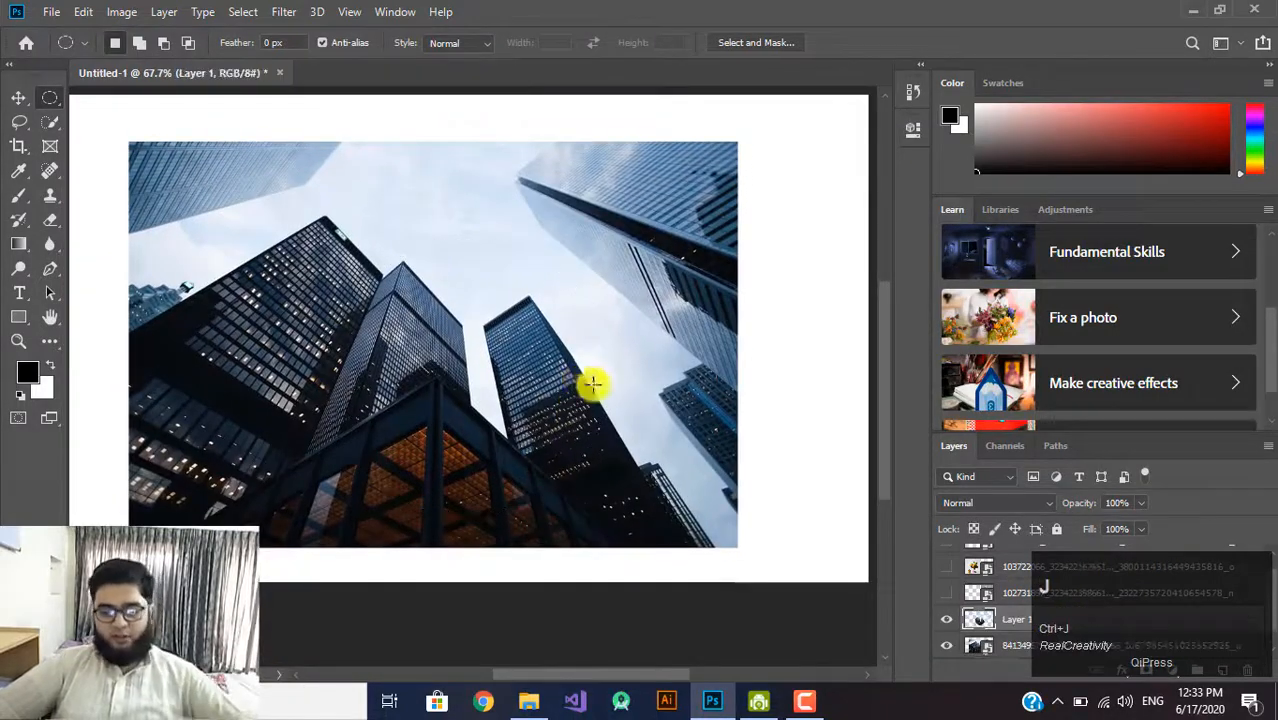
left_click(946, 645)
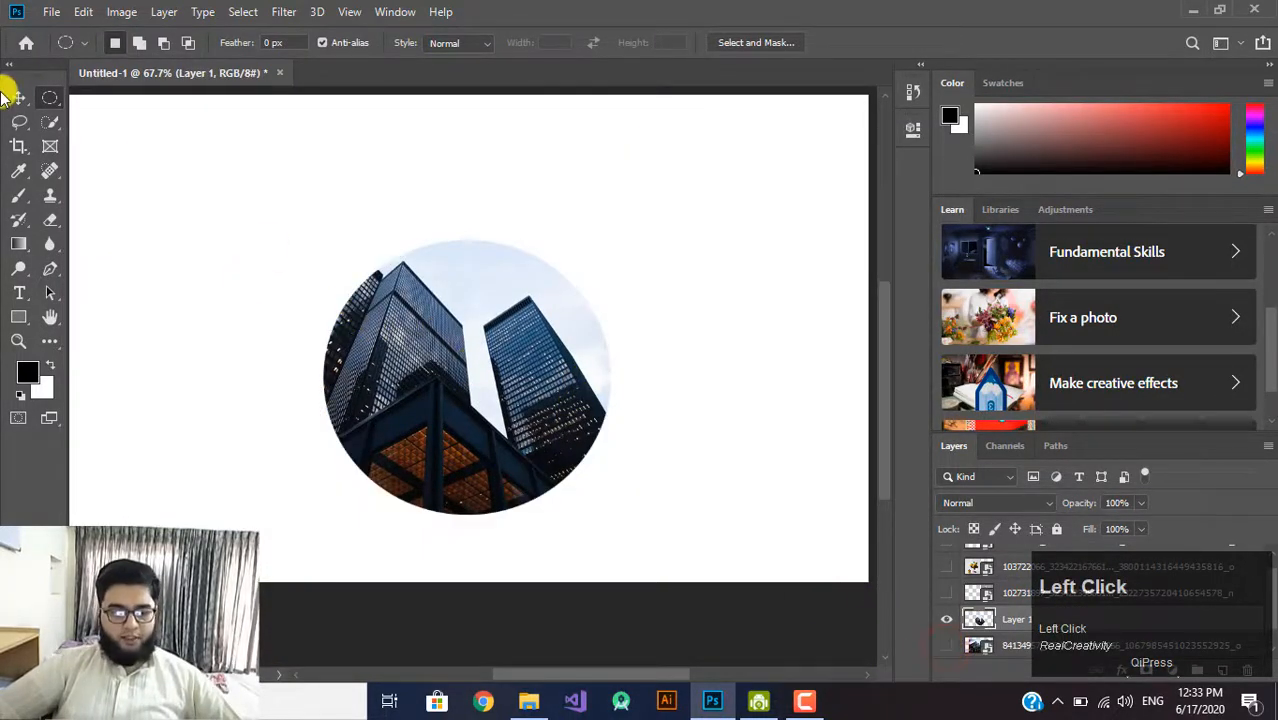
Move the circular skyscraper cutout to the upper-right part of the canvas
left_click(13, 98)
left_click_drag(386, 280, 372, 240)
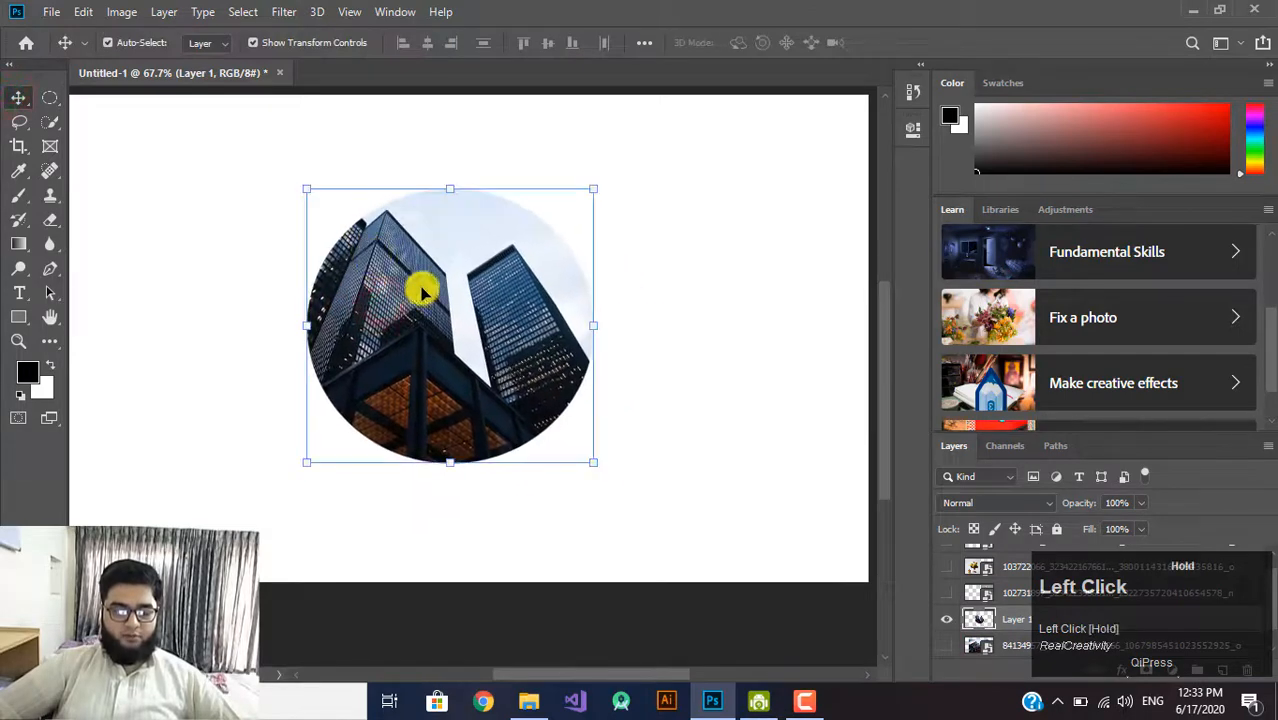
left_click(620, 434)
left_click_drag(542, 354, 779, 286)
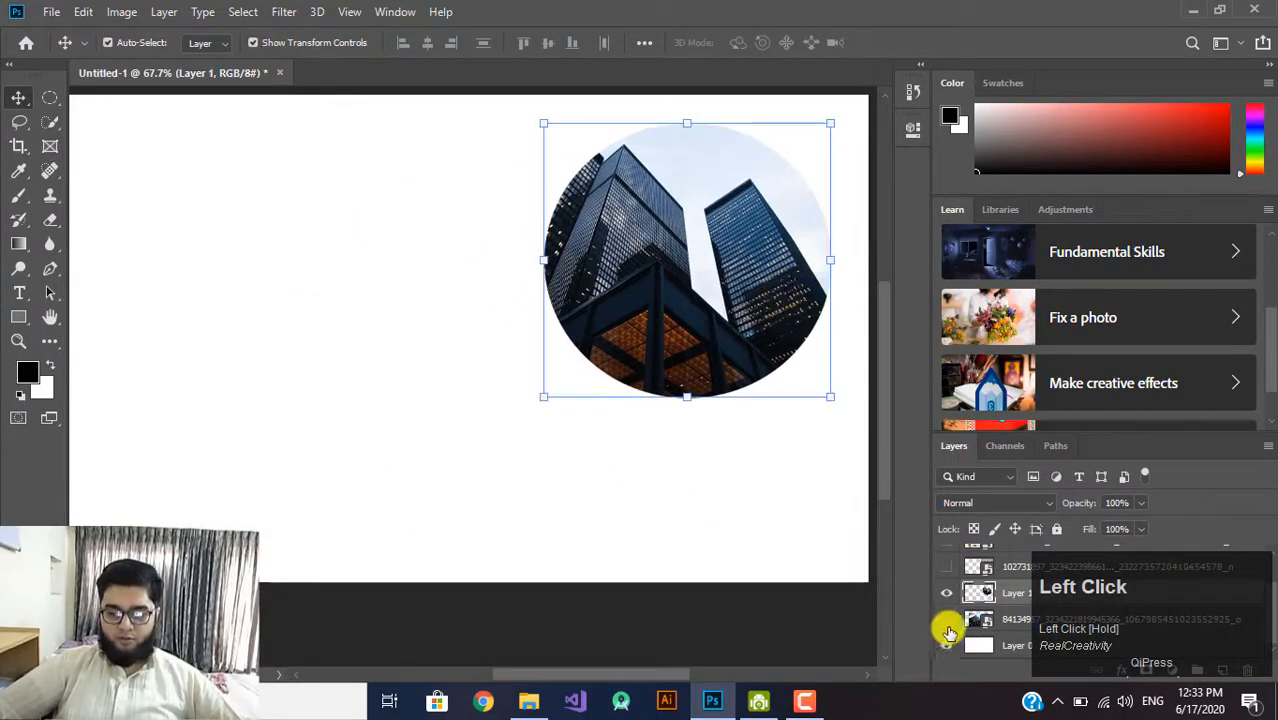
Show the skyscraper photo instead of the circular cutout and activate the Quick Selection tool in new-selection mode
left_click(947, 592)
left_click(946, 619)
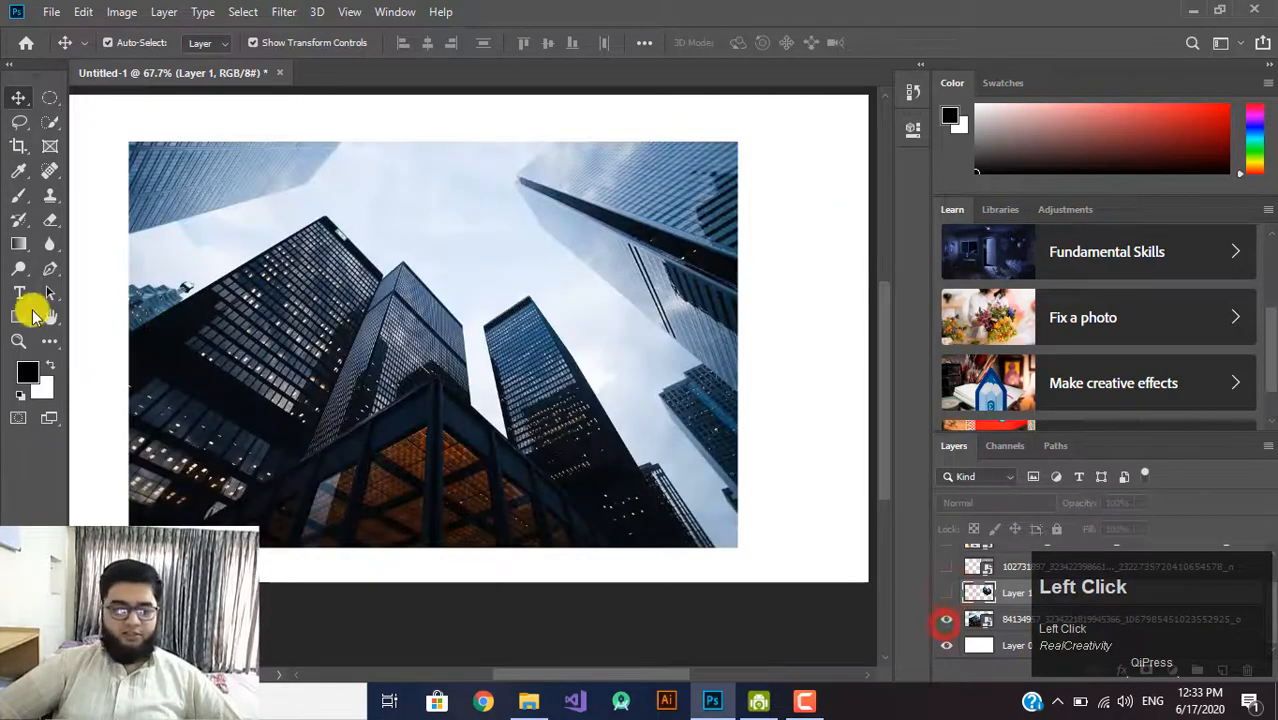
right_click(50, 120)
left_click(158, 120)
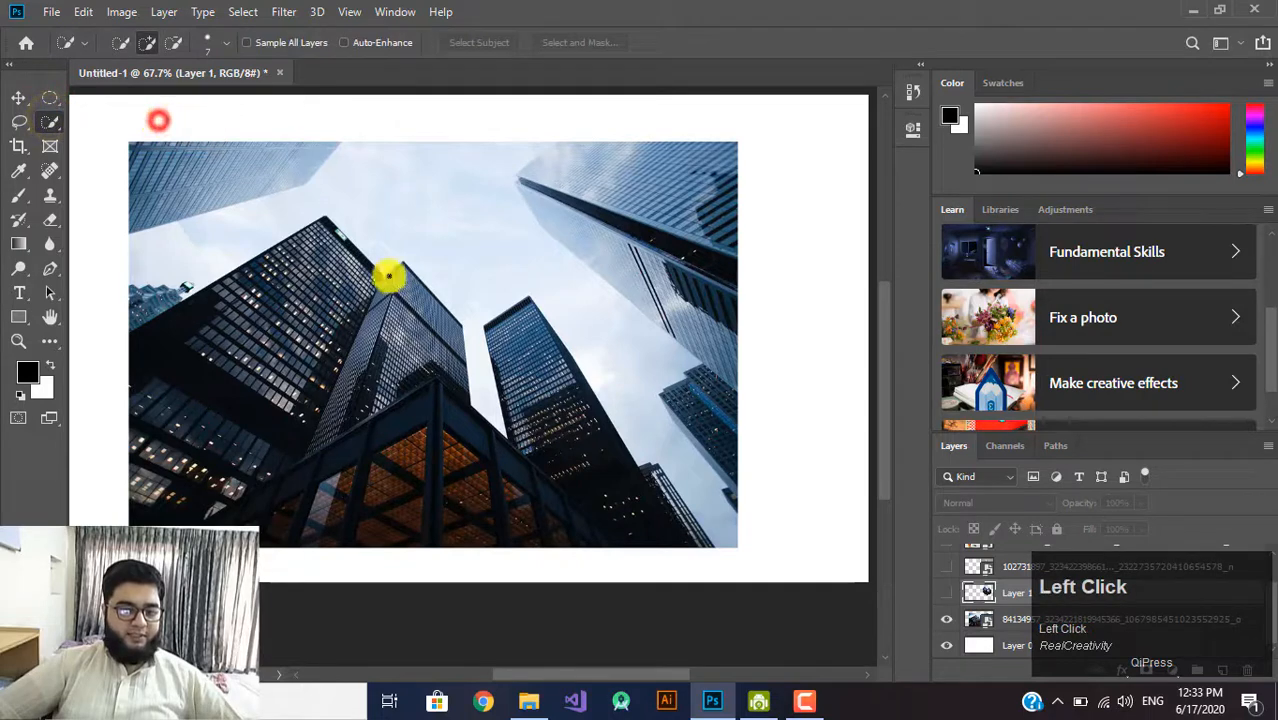
left_click(130, 45)
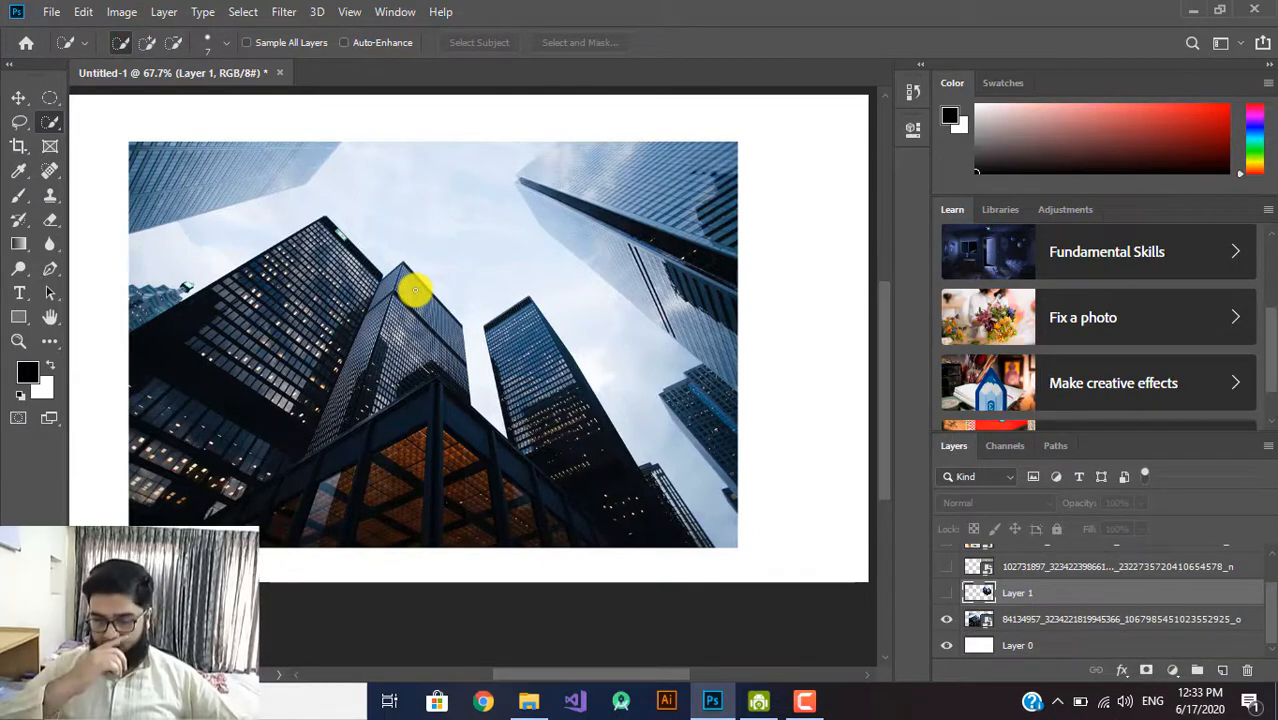
Hide the skyscraper photo and display the fruit bowl image close up
left_click(947, 620)
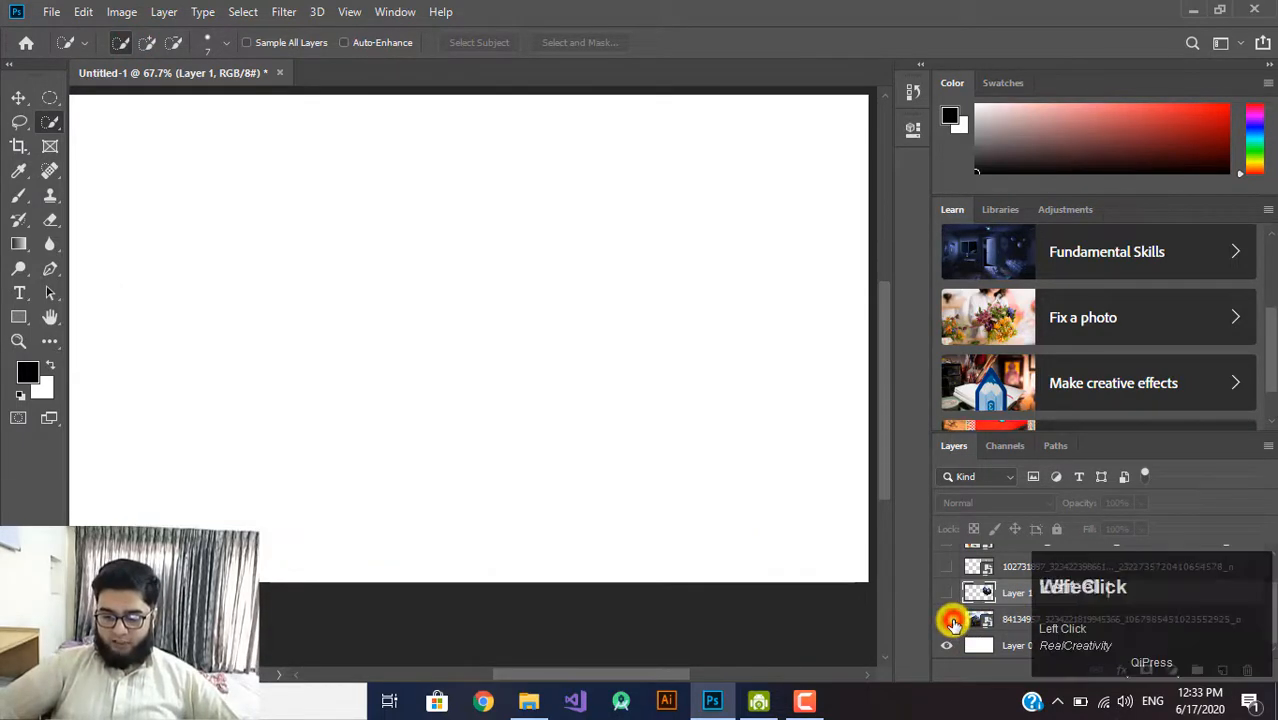
scroll(953, 622, "up", 2)
left_click(948, 586)
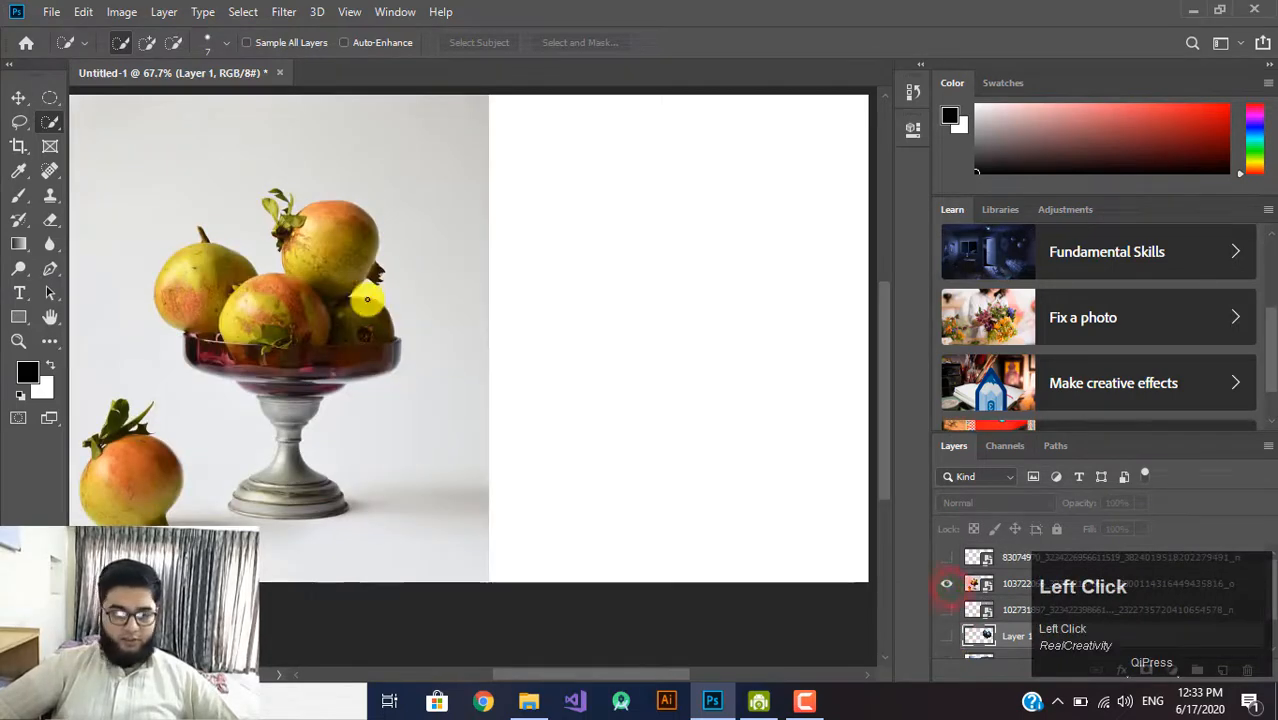
left_click_drag(369, 299, 504, 313)
scroll(410, 314, "up", 6)
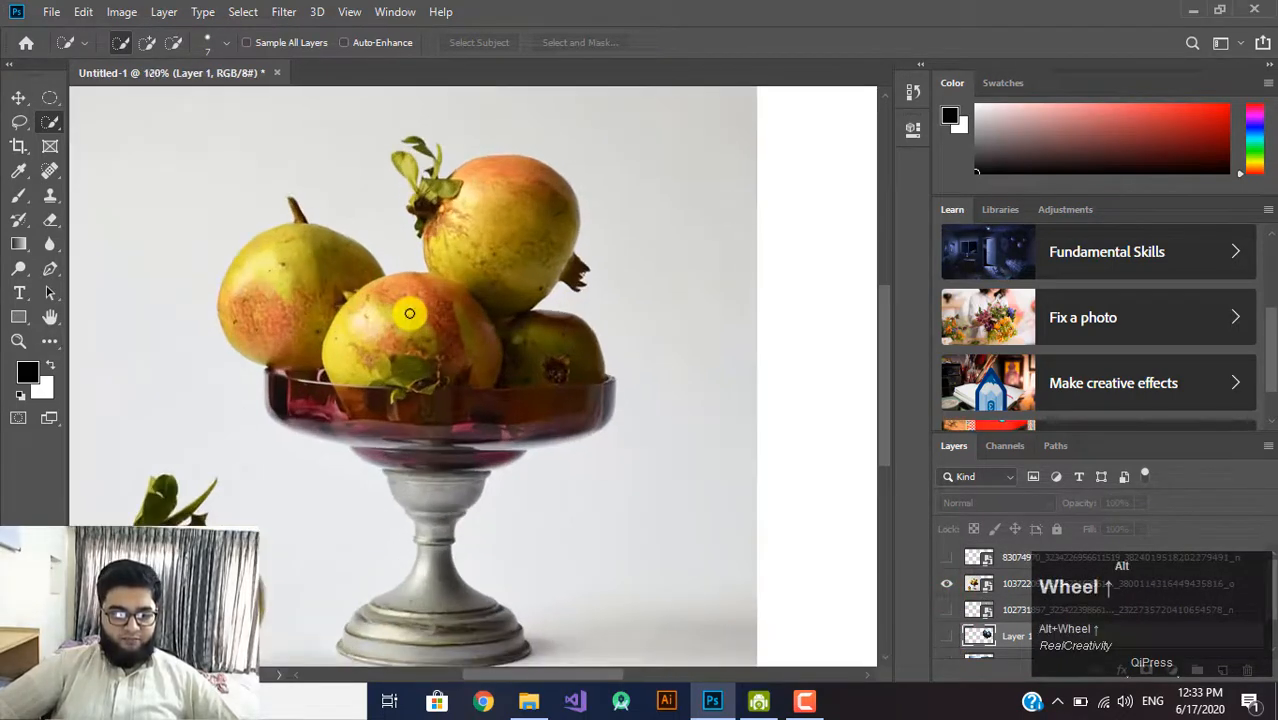
scroll(410, 314, "up", 2)
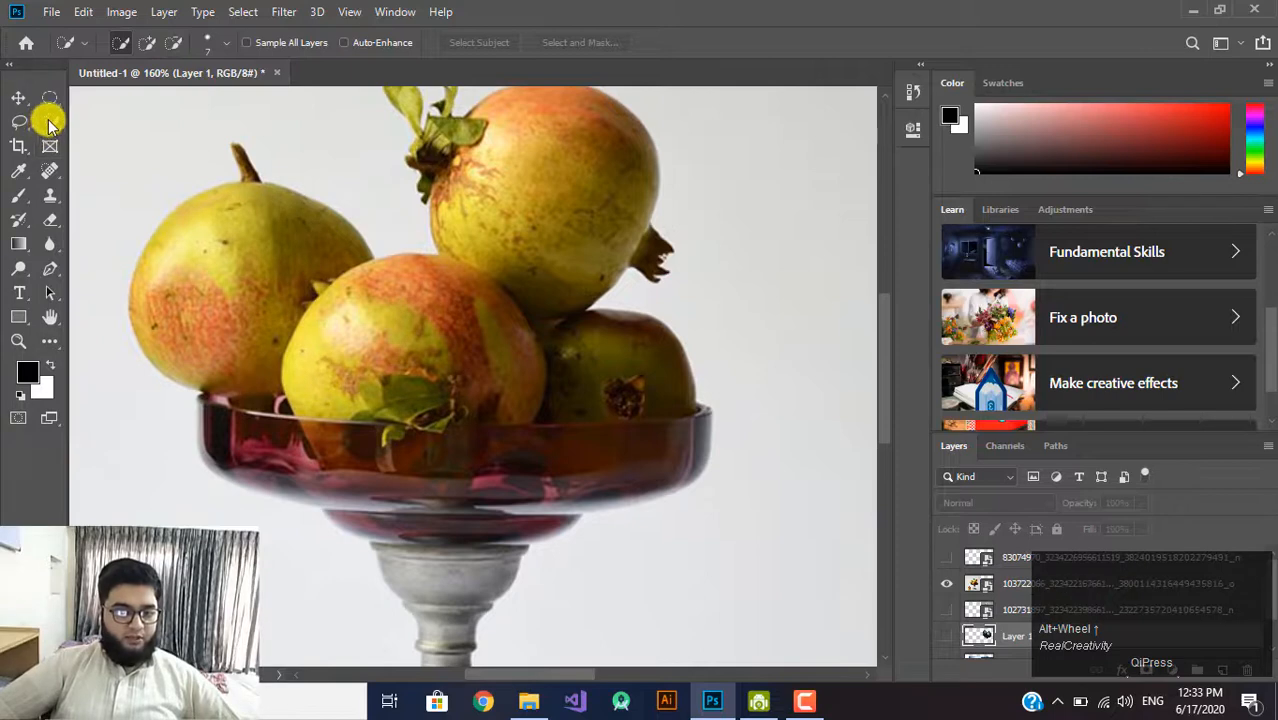
Switch the Quick Selection tool to add mode and set its brush size to 50 px
left_click(146, 44)
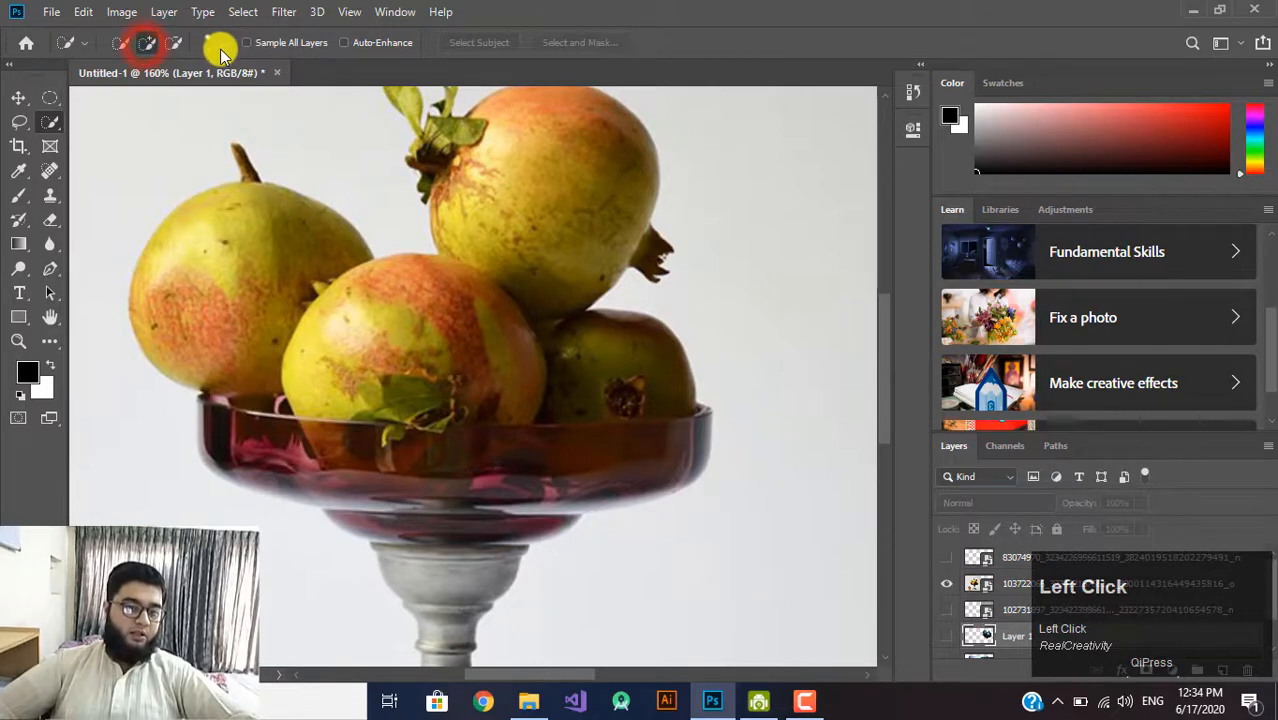
left_click(222, 44)
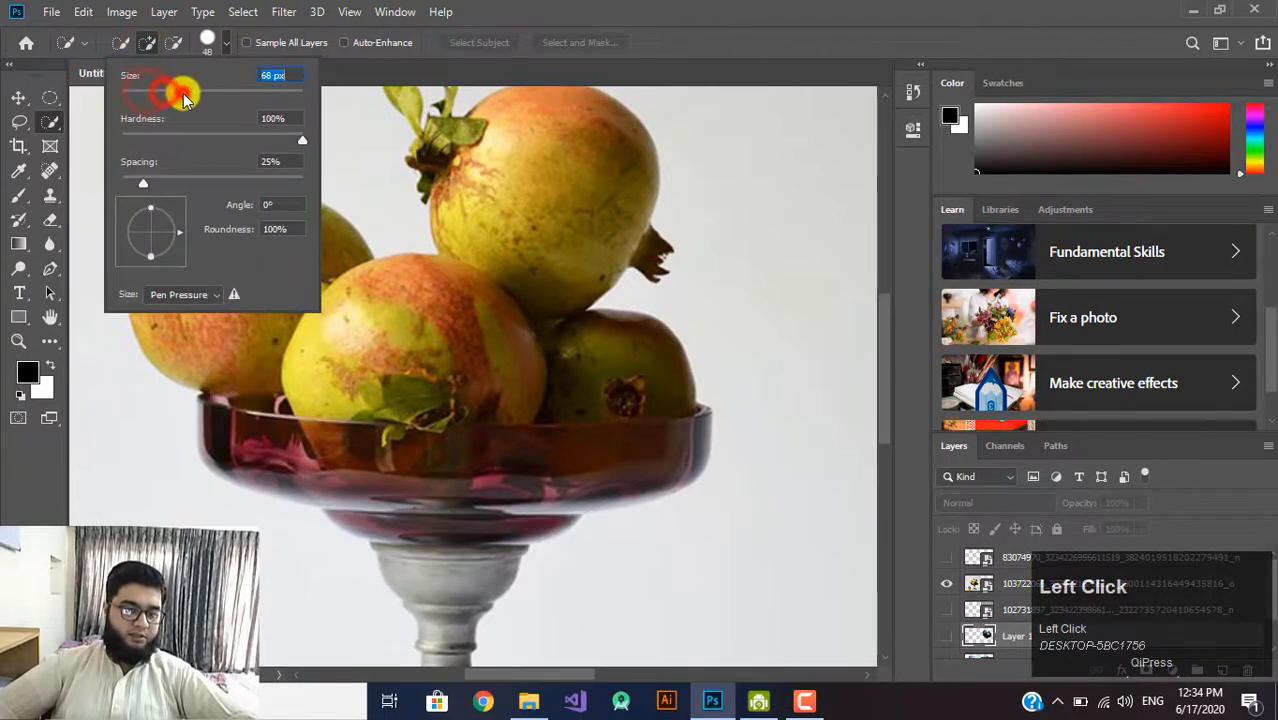
left_click(50, 121)
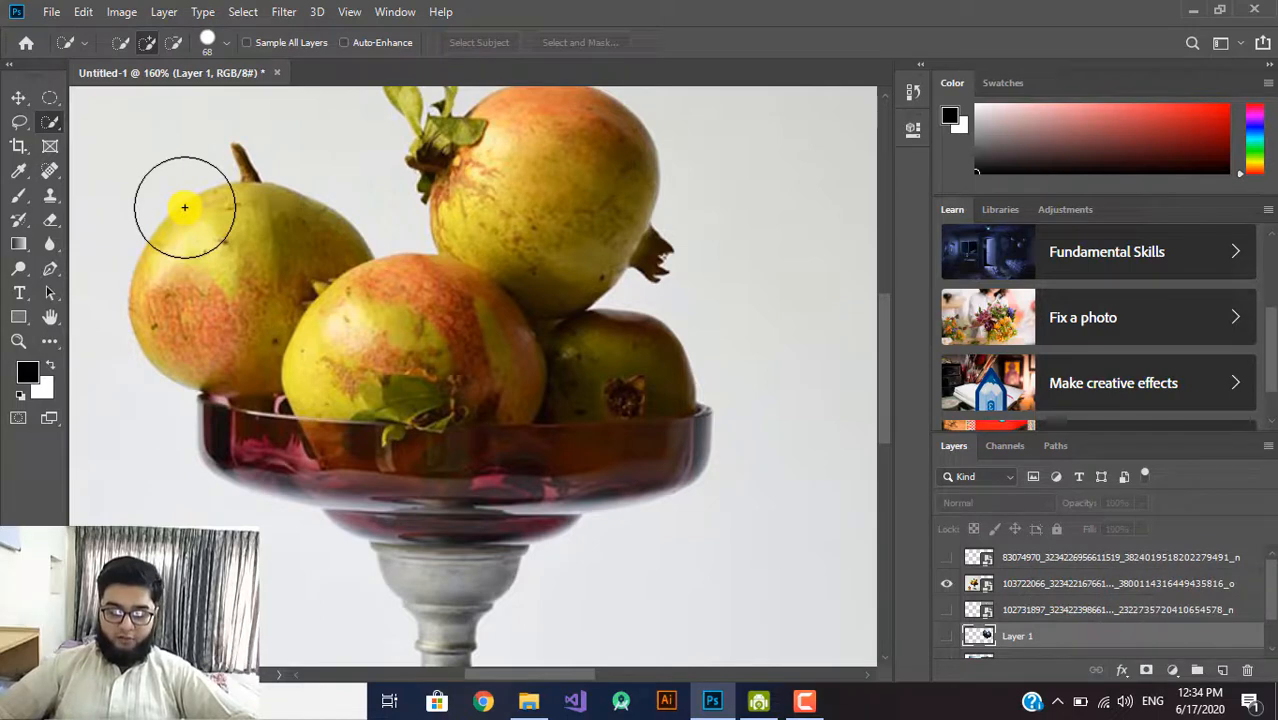
key("bracketright")
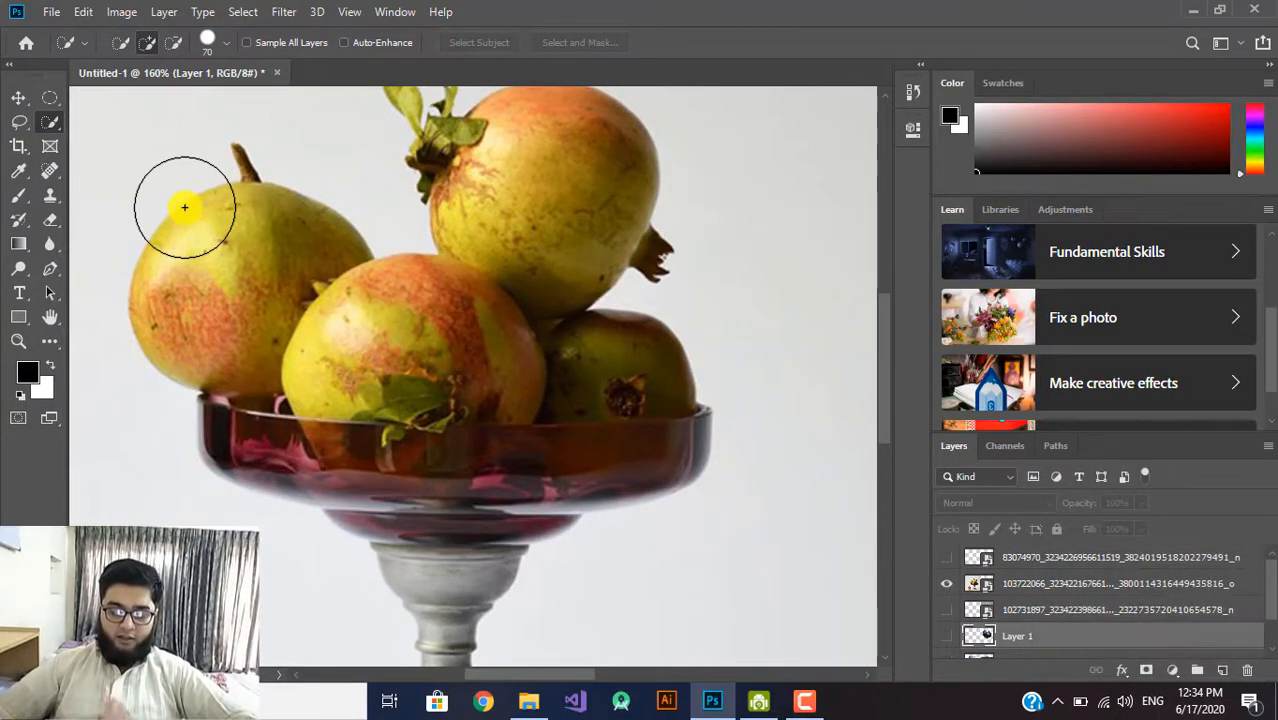
key("bracketleft")
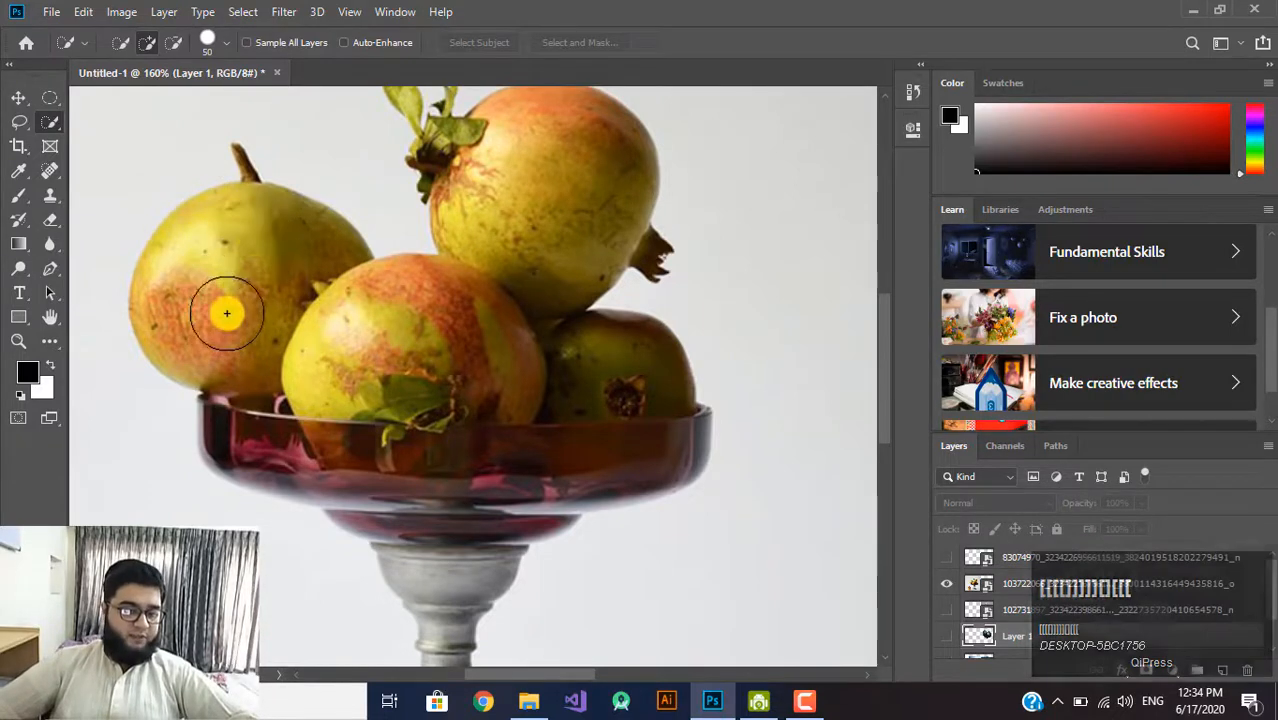
Make the fruit bowl photo layer active and quick-select its upper-left pomegranate and the left part of the glass bowl
left_click(261, 298)
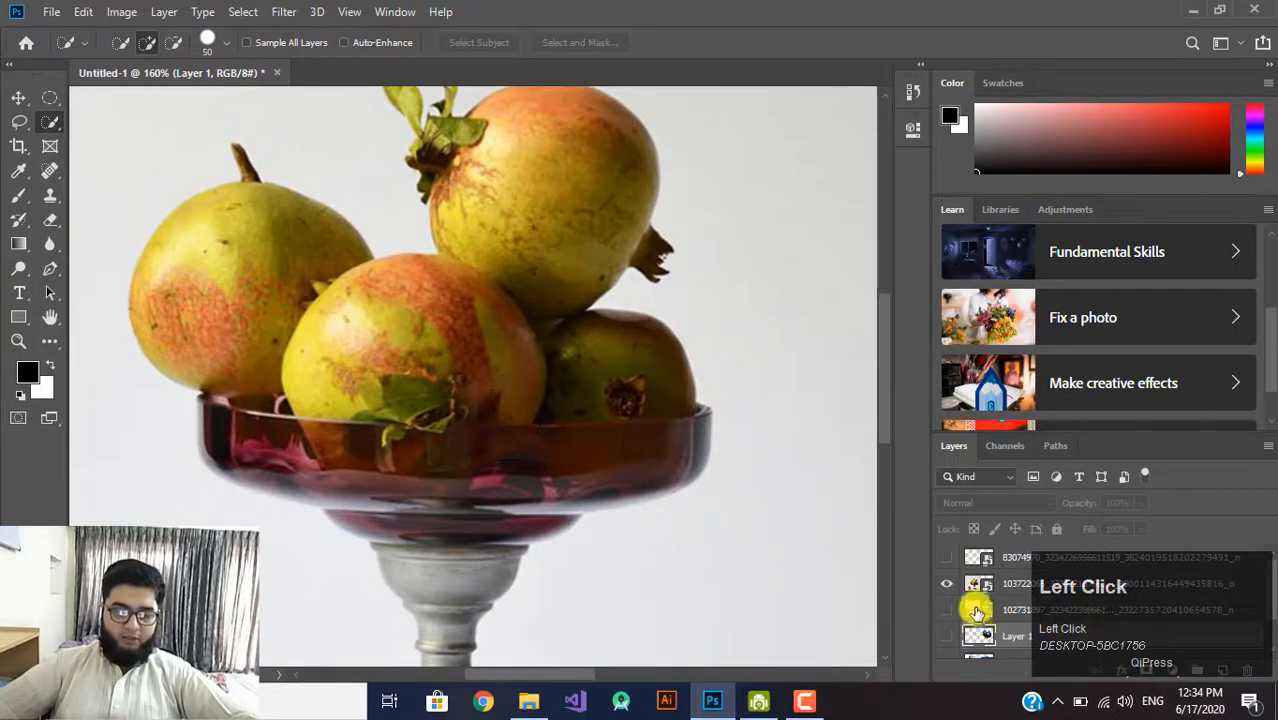
left_click(1015, 585)
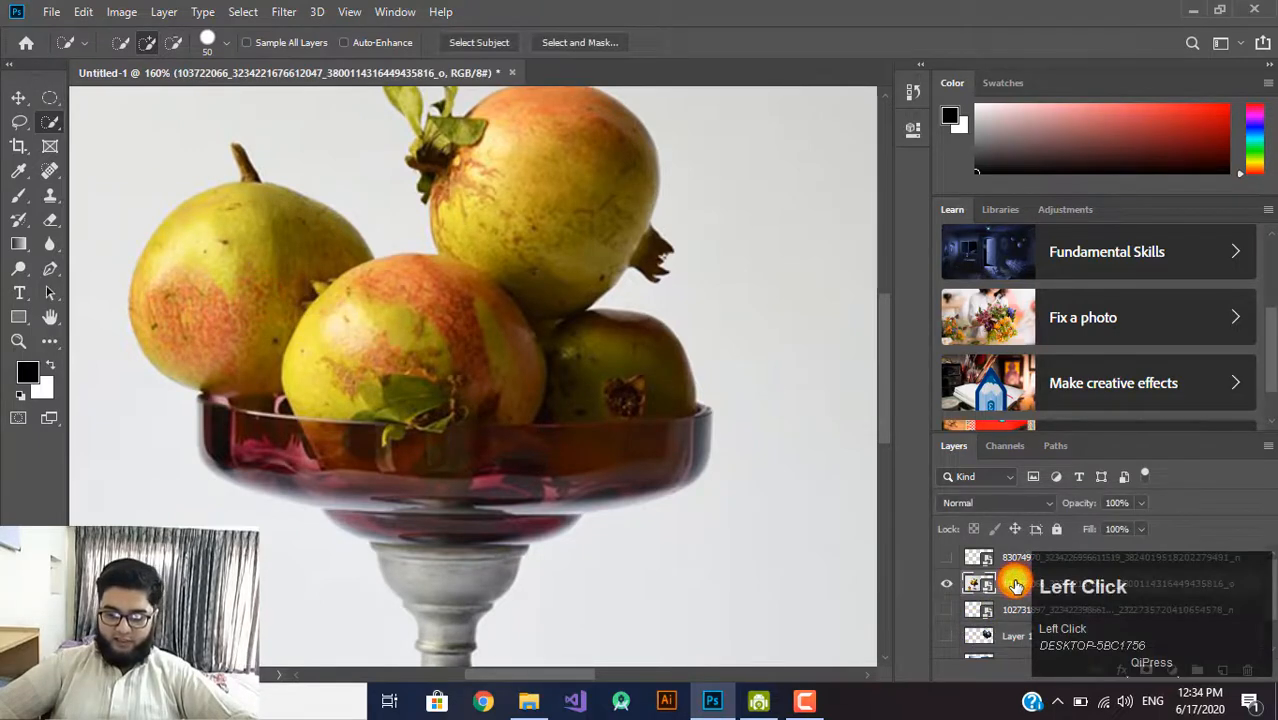
mouse_move(231, 291)
left_mouse_down()
mouse_move(279, 273)
mouse_move(236, 235)
mouse_move(180, 296)
mouse_move(227, 360)
mouse_move(244, 358)
mouse_move(241, 423)
mouse_move(251, 386)
mouse_move(204, 312)
mouse_move(220, 332)
mouse_move(213, 234)
mouse_move(246, 319)
left_mouse_up()
left_click(262, 422)
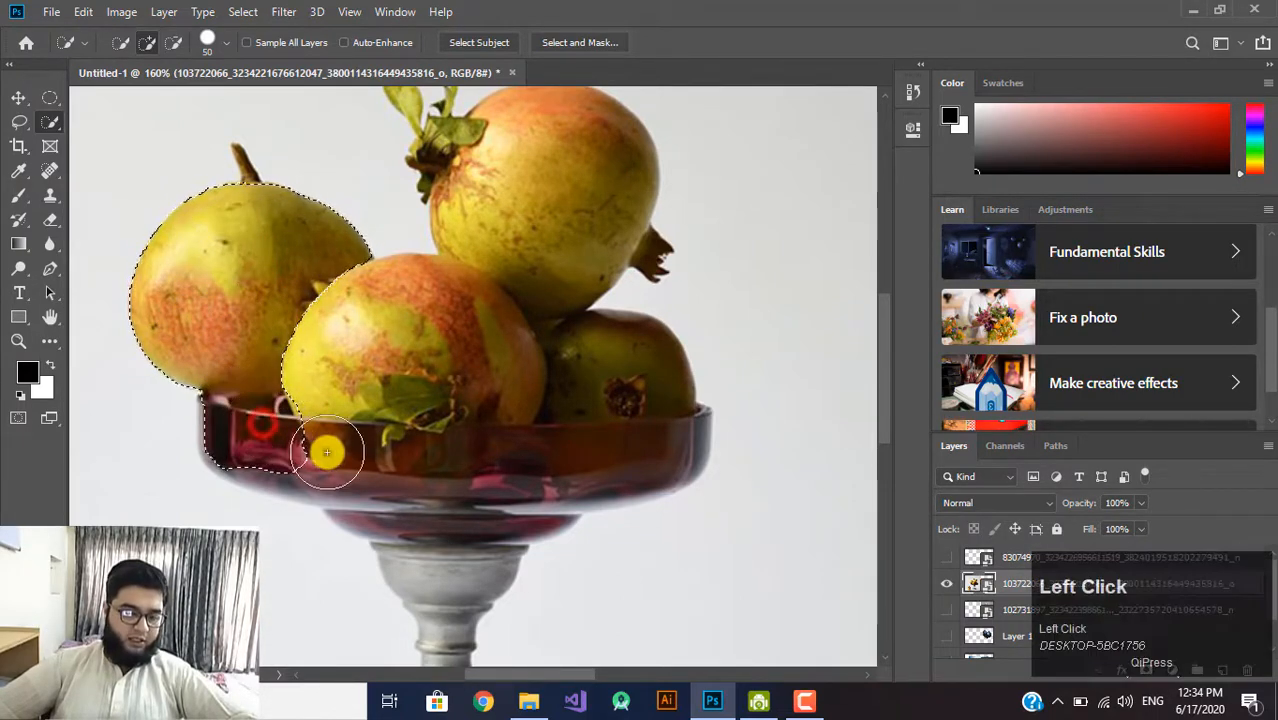
Try to extend the selection across the rest of the glass bowl, and undo that stroke
left_click_drag(509, 473, 519, 431)
scroll(522, 422, "down", 1)
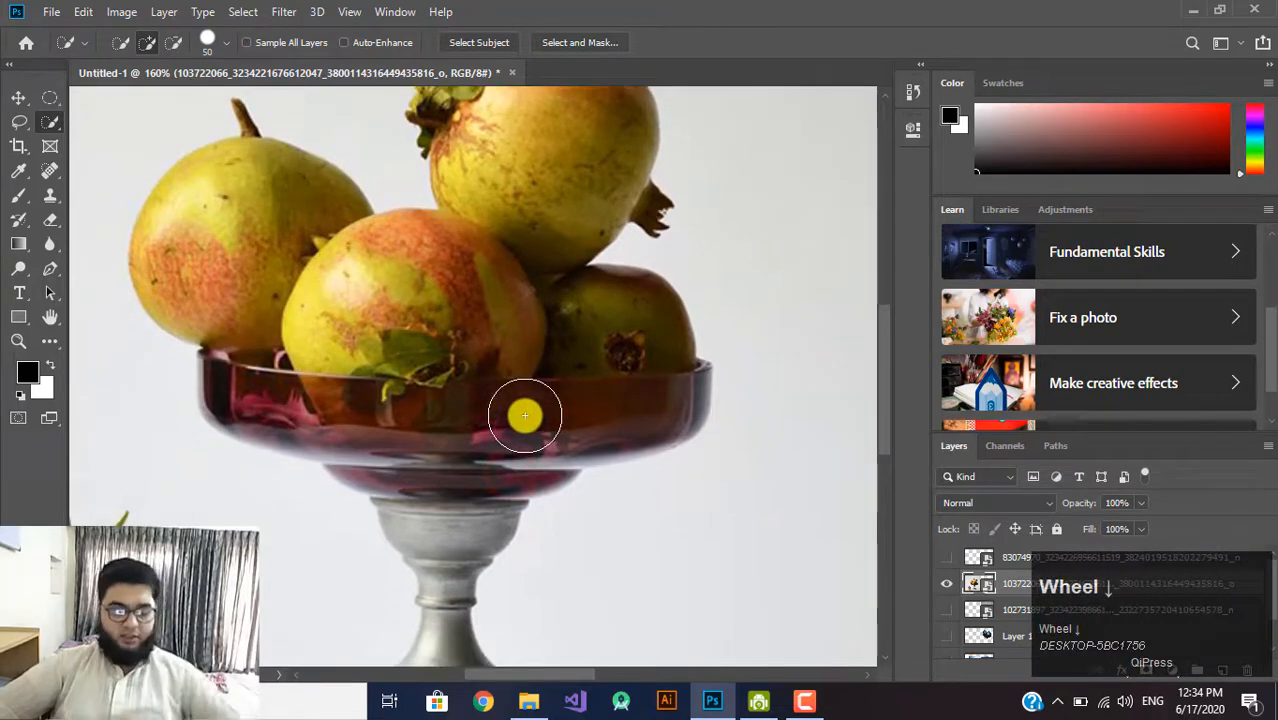
scroll(525, 414, "down", 2, "alt")
scroll(525, 414, "down", 2, "alt")
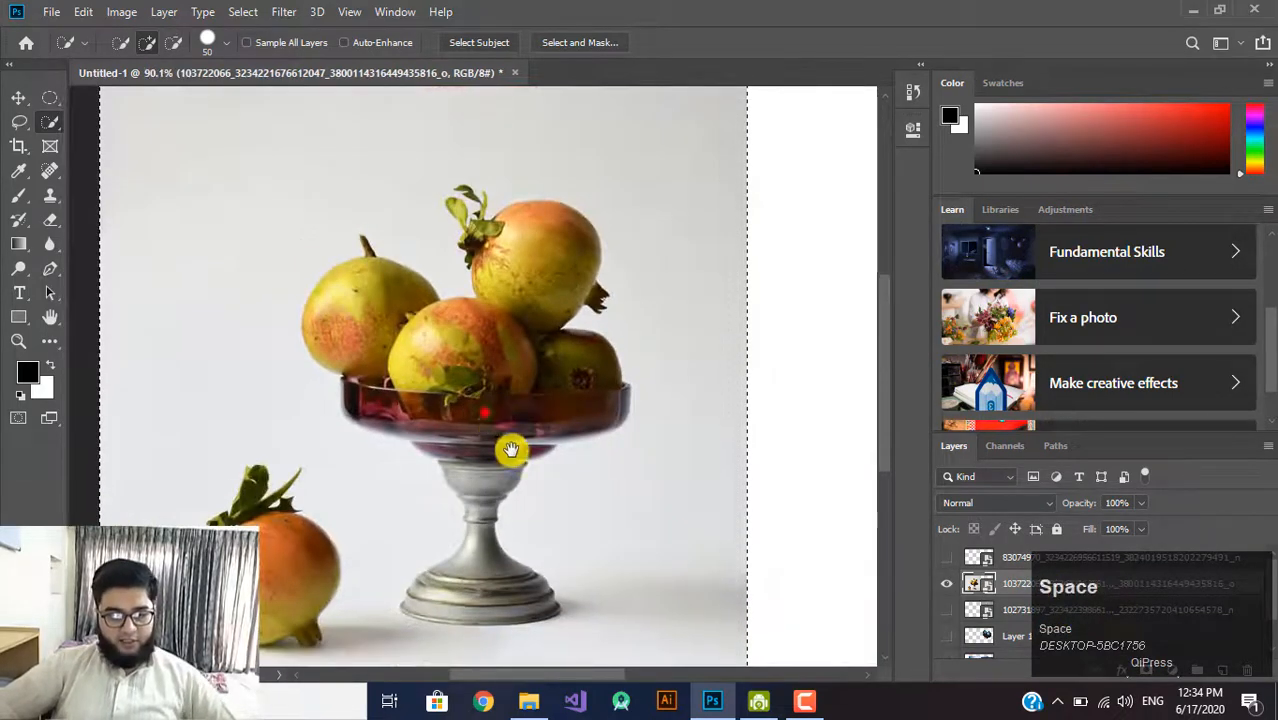
left_click_drag(511, 448, 528, 465)
key("ctrl+z")
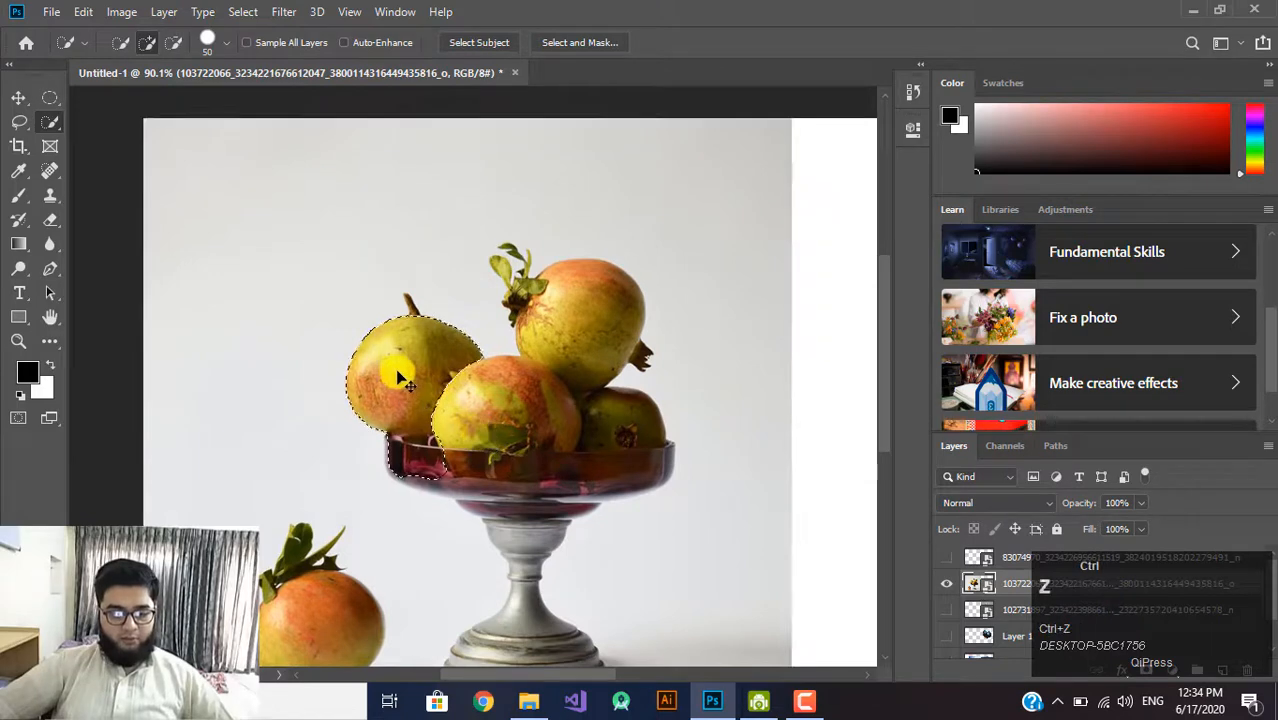
Set the brush size to 31 px and add the other pomegranates, bowl, stand and the loose pomegranate beside it to the selection
left_click(226, 42)
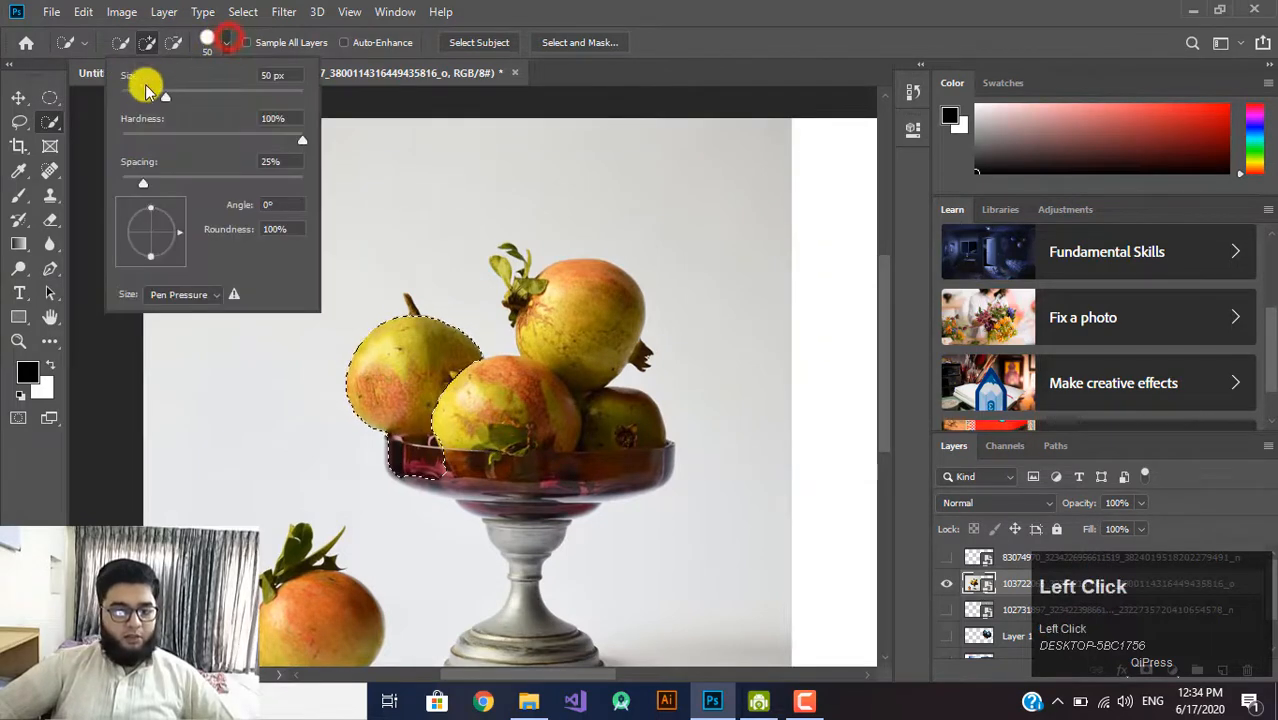
left_click_drag(487, 428, 495, 387)
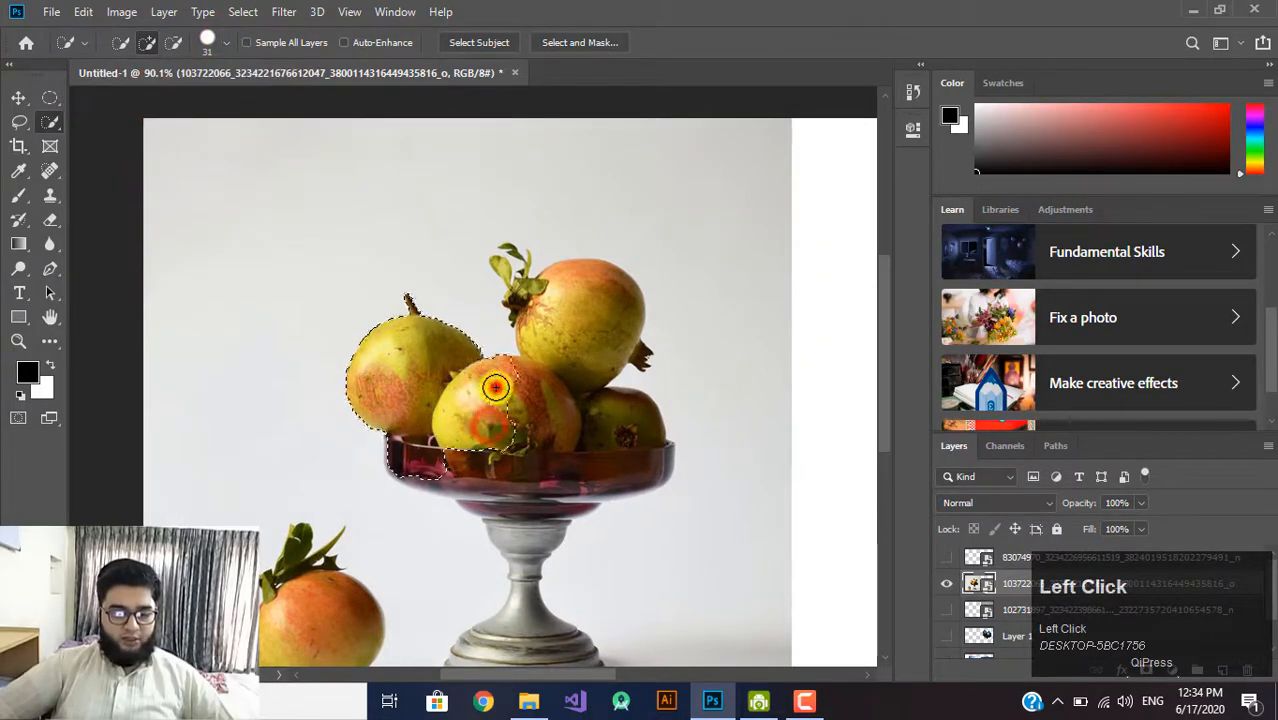
mouse_move(577, 311)
left_mouse_down()
mouse_move(567, 353)
mouse_move(555, 326)
mouse_move(574, 479)
mouse_move(520, 531)
mouse_move(530, 444)
mouse_move(531, 555)
mouse_move(496, 574)
mouse_move(545, 596)
mouse_move(471, 589)
left_mouse_up()
scroll(528, 479, "down", 2)
left_click(531, 462)
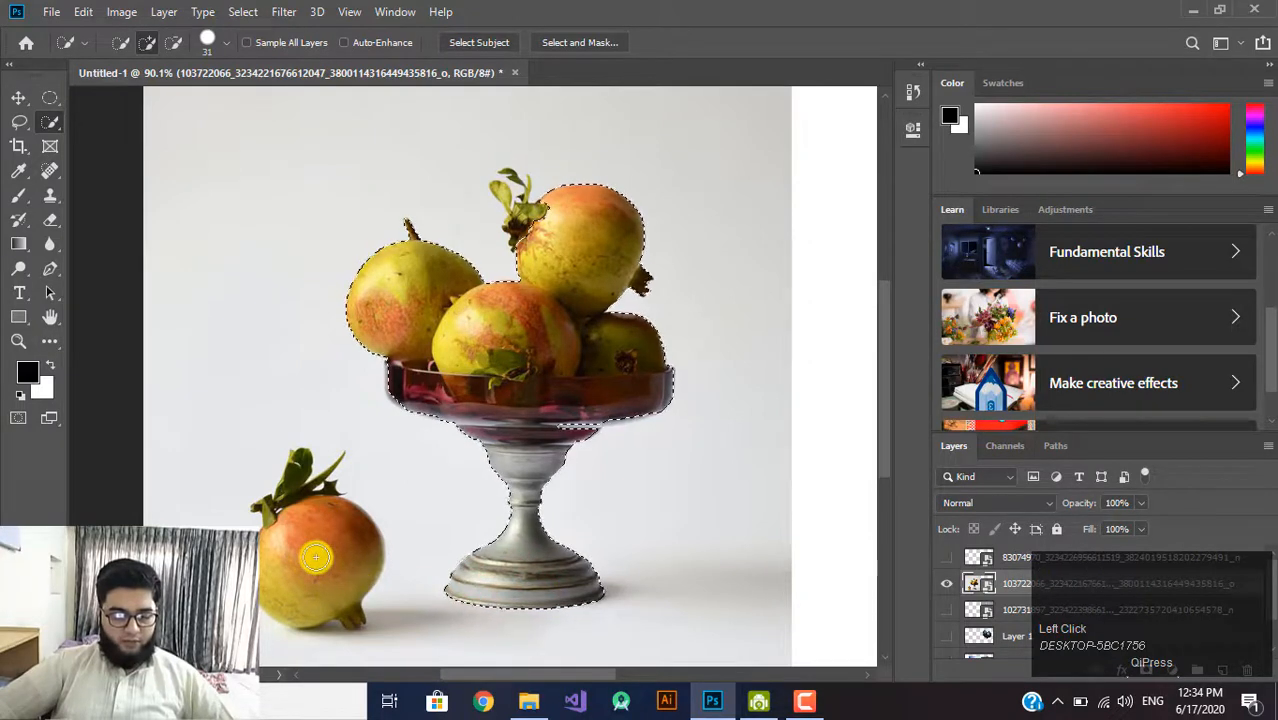
mouse_move(316, 557)
left_mouse_down()
mouse_move(314, 502)
mouse_move(277, 510)
left_mouse_up()
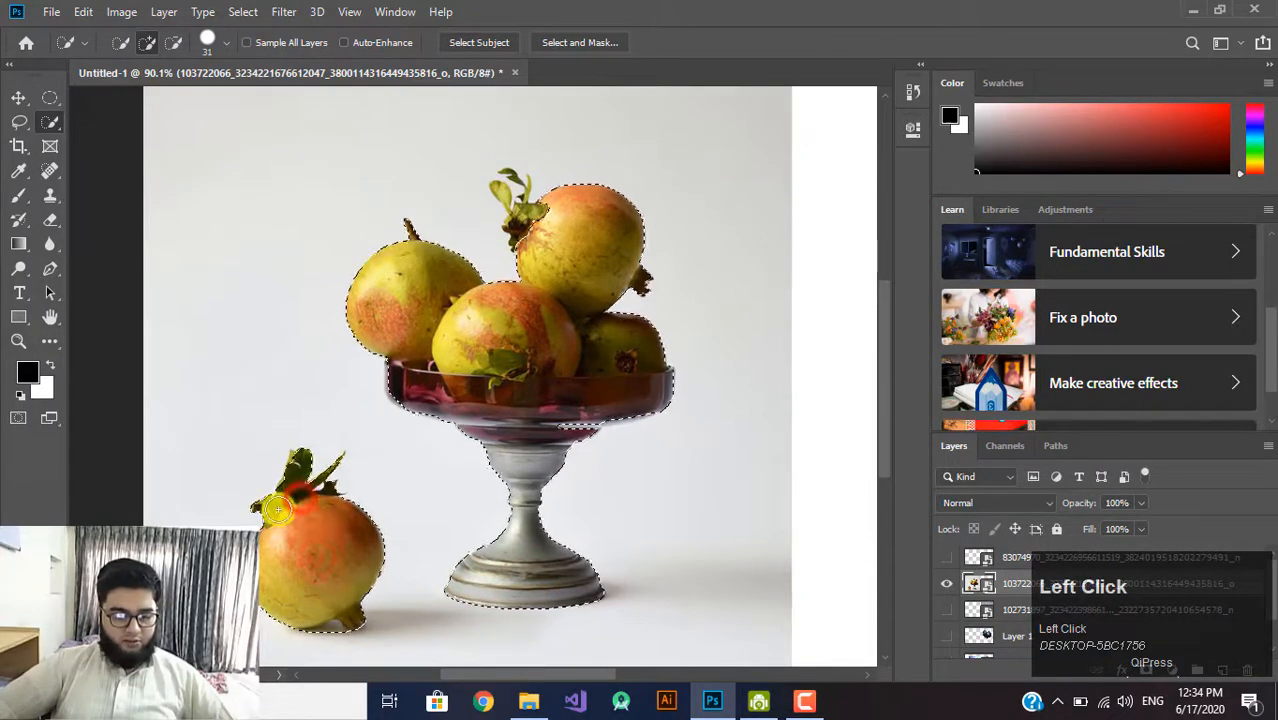
Set the brush size to 18 px and add the top pomegranate's stem base and large light-green leaf to the selection
scroll(533, 207, "up", 1)
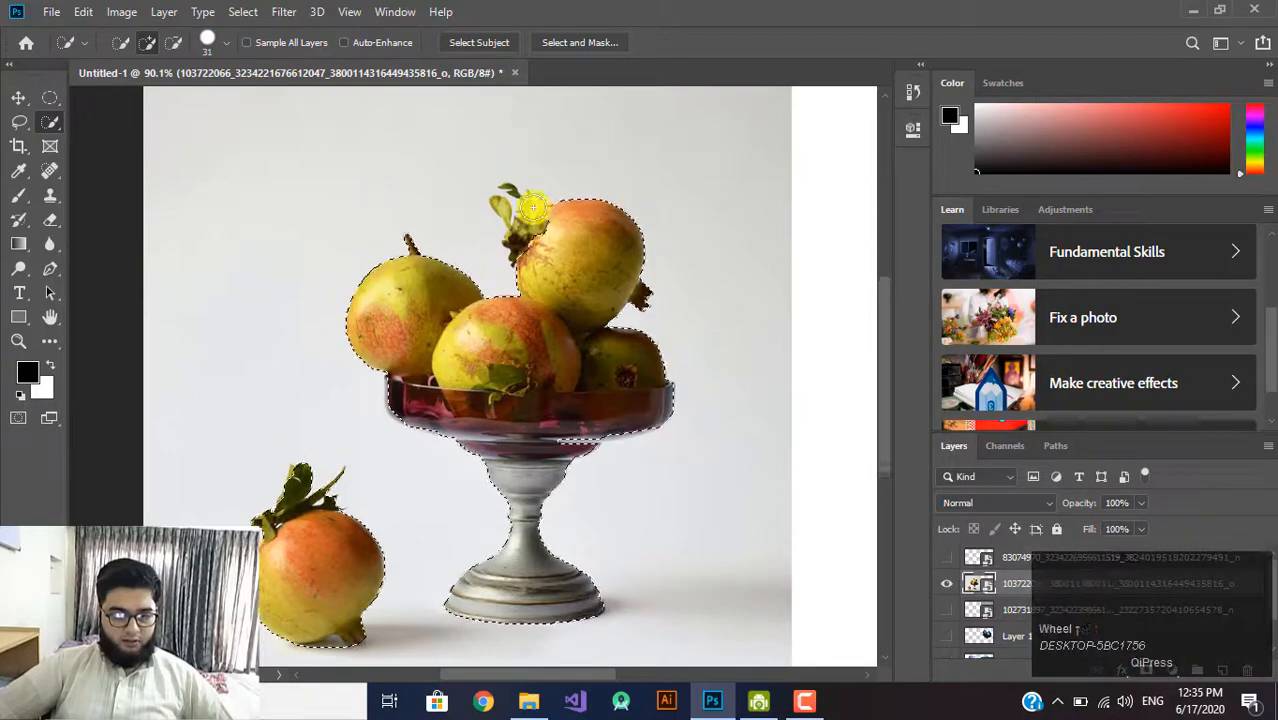
scroll(533, 207, "up", 6, "alt")
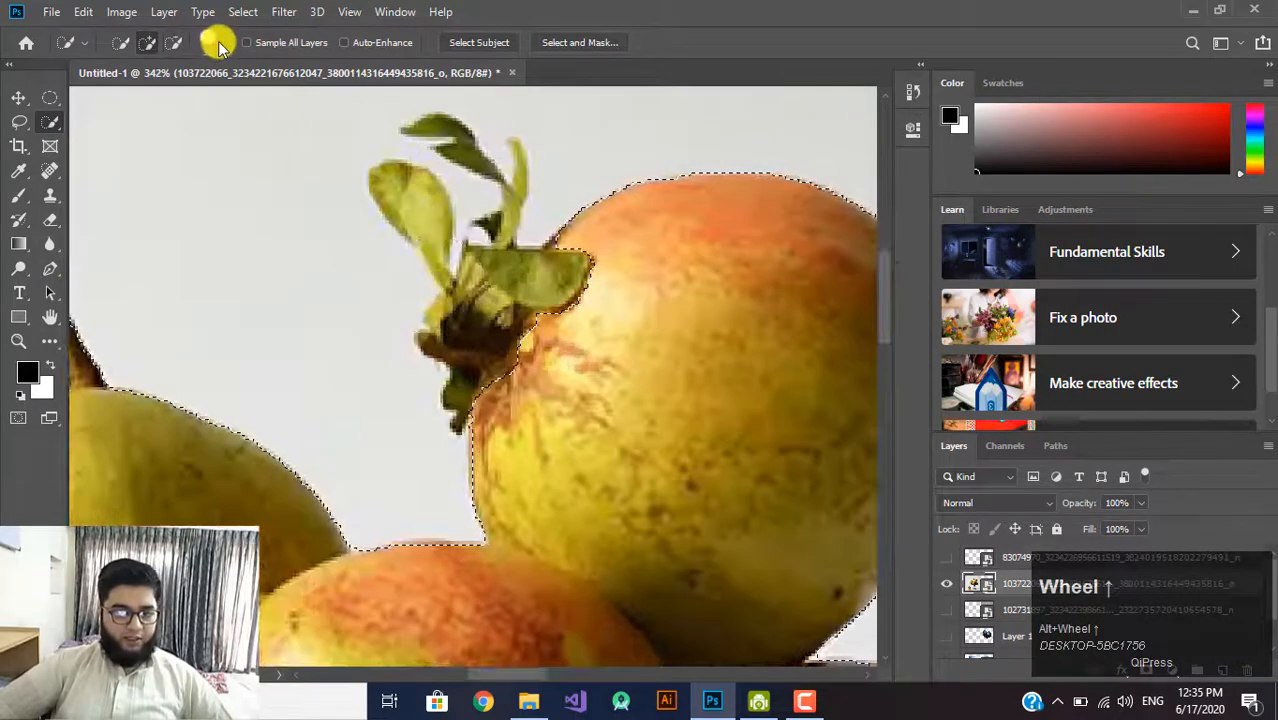
left_click(217, 44)
left_click(138, 96)
left_click(475, 300)
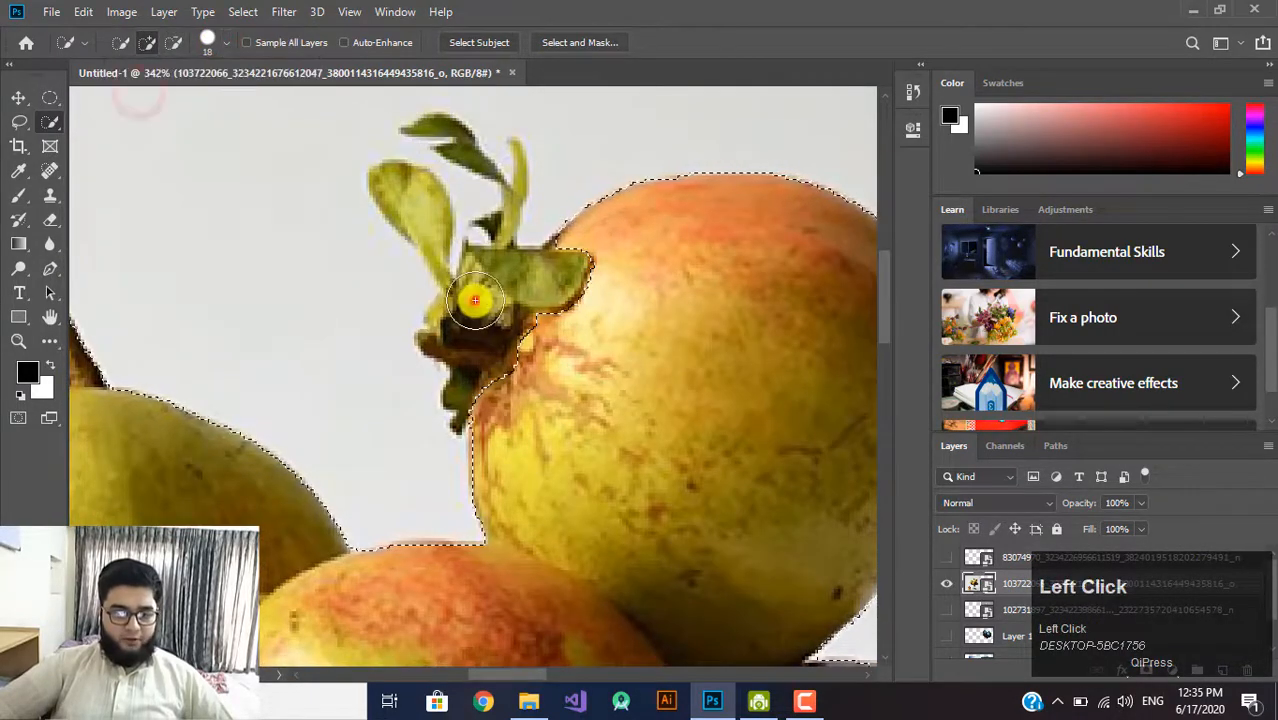
left_click(415, 203)
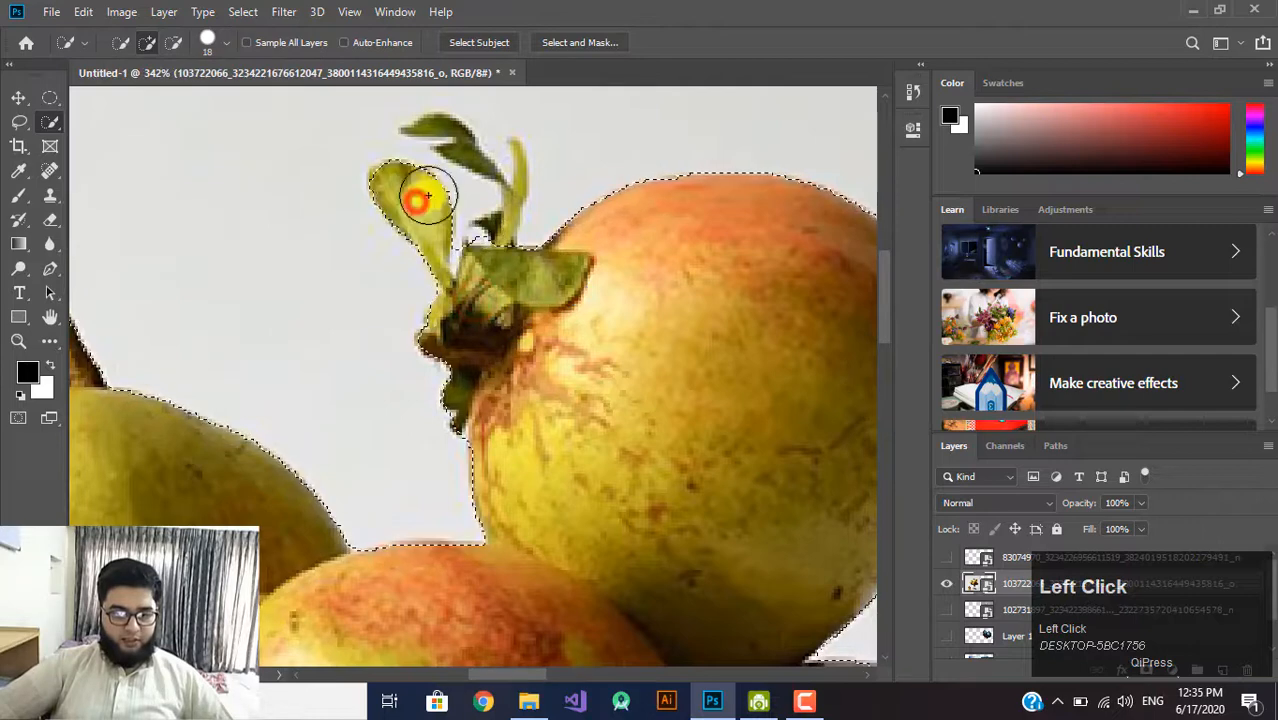
left_click(503, 220)
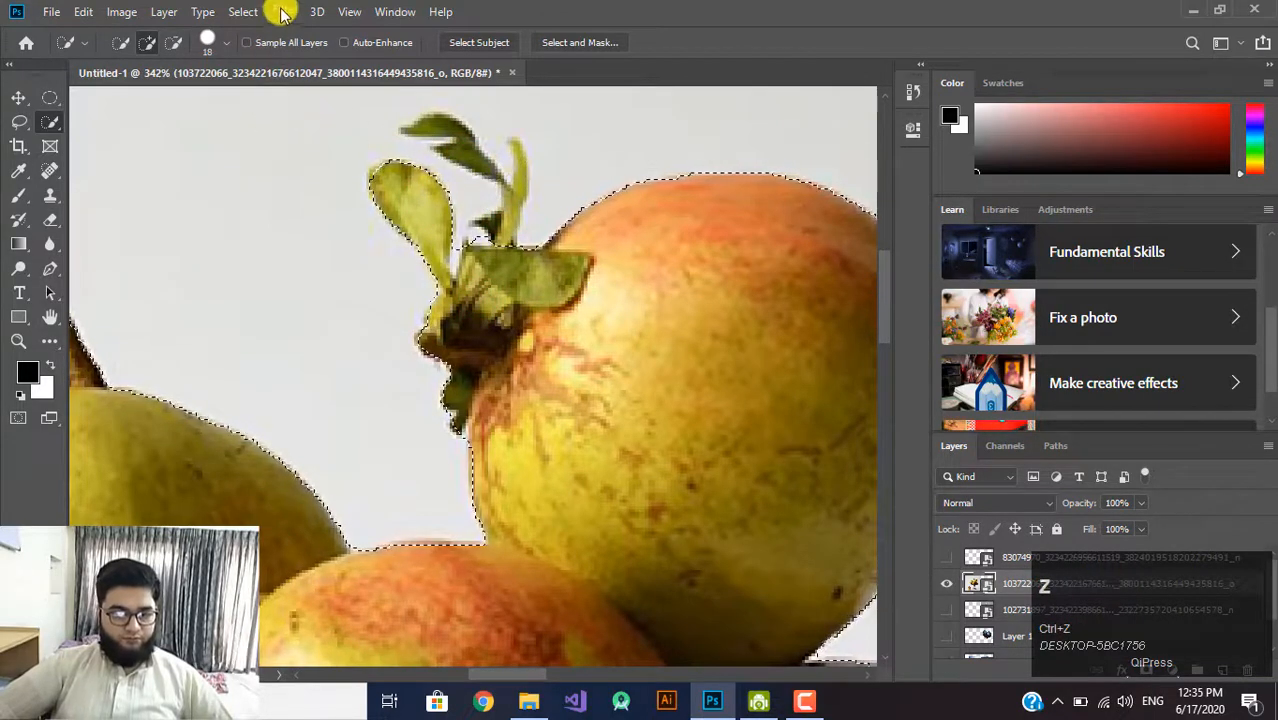
Set the brush size to 8 px and add the thin stalk and dark upper leaf of the top pomegranate to the selection
right_click(212, 40)
left_click_drag(134, 94, 128, 99)
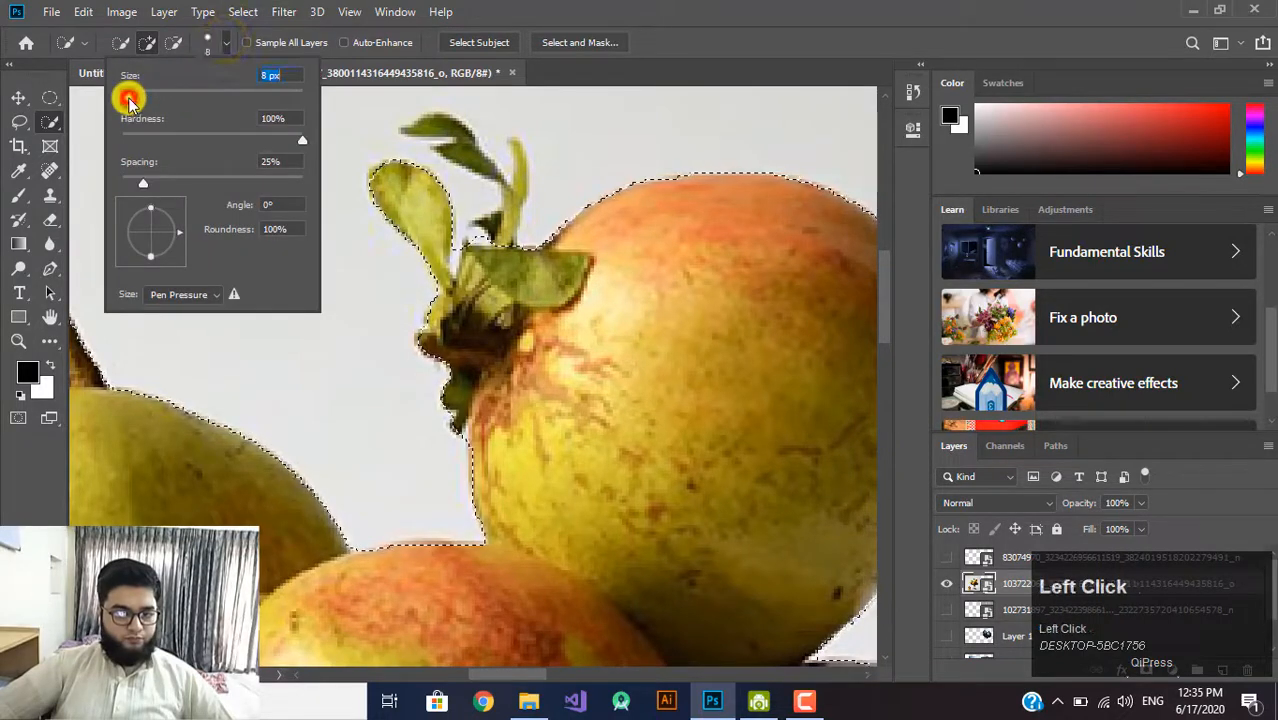
left_click(506, 230)
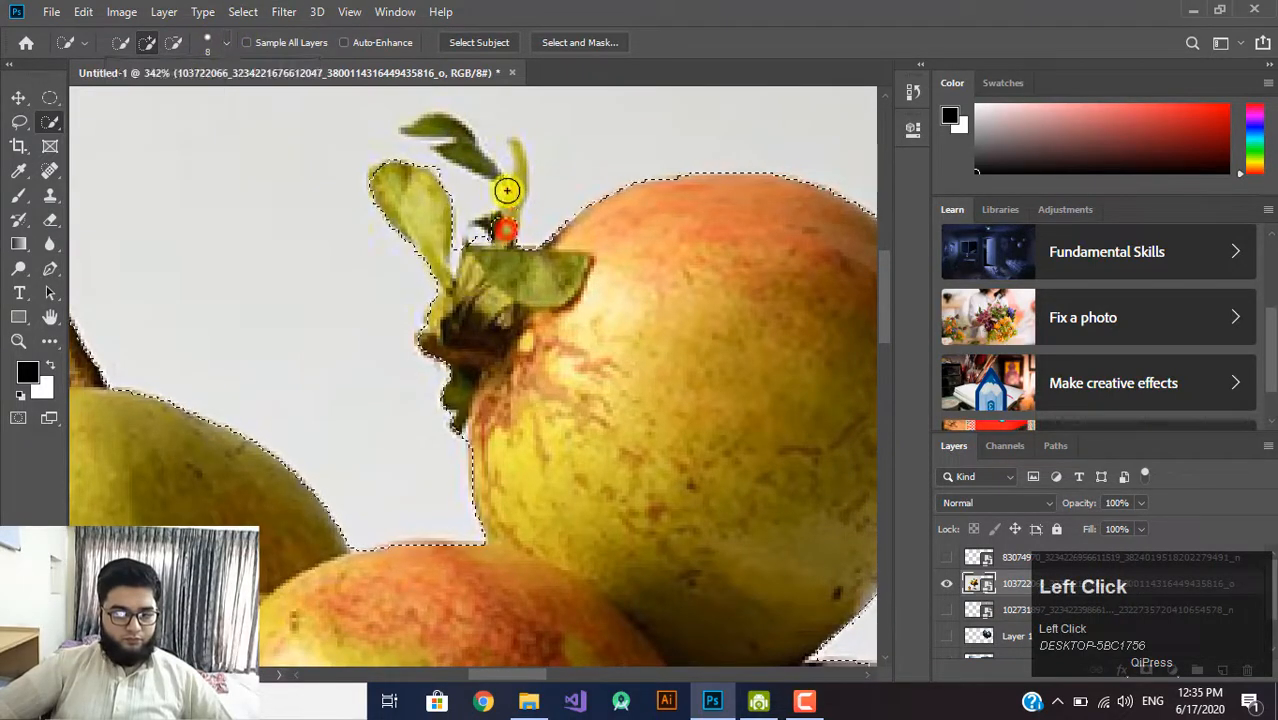
mouse_move(458, 140)
left_mouse_down()
mouse_move(420, 138)
mouse_move(427, 129)
left_mouse_up()
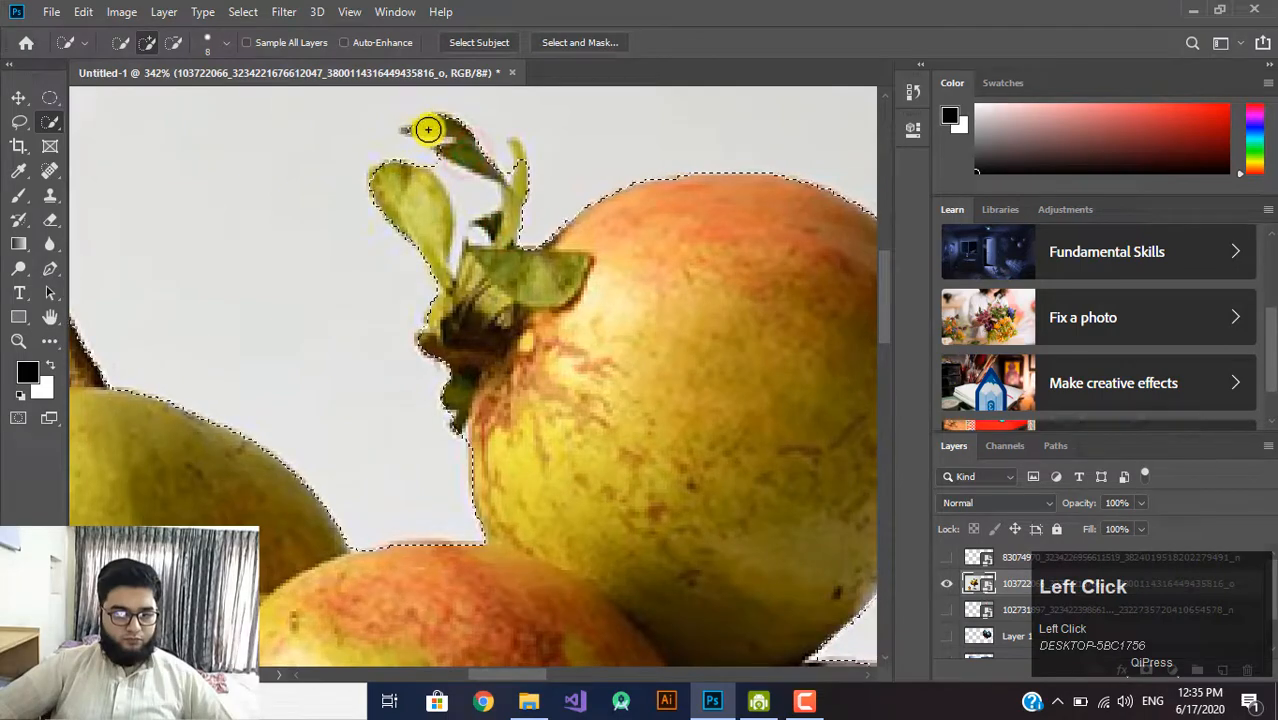
Set the brush size to 5 px, subtract the background between the top pomegranate's leaves and add the stalk's tip
scroll(456, 170, "up", 3)
left_click_drag(456, 180, 411, 275)
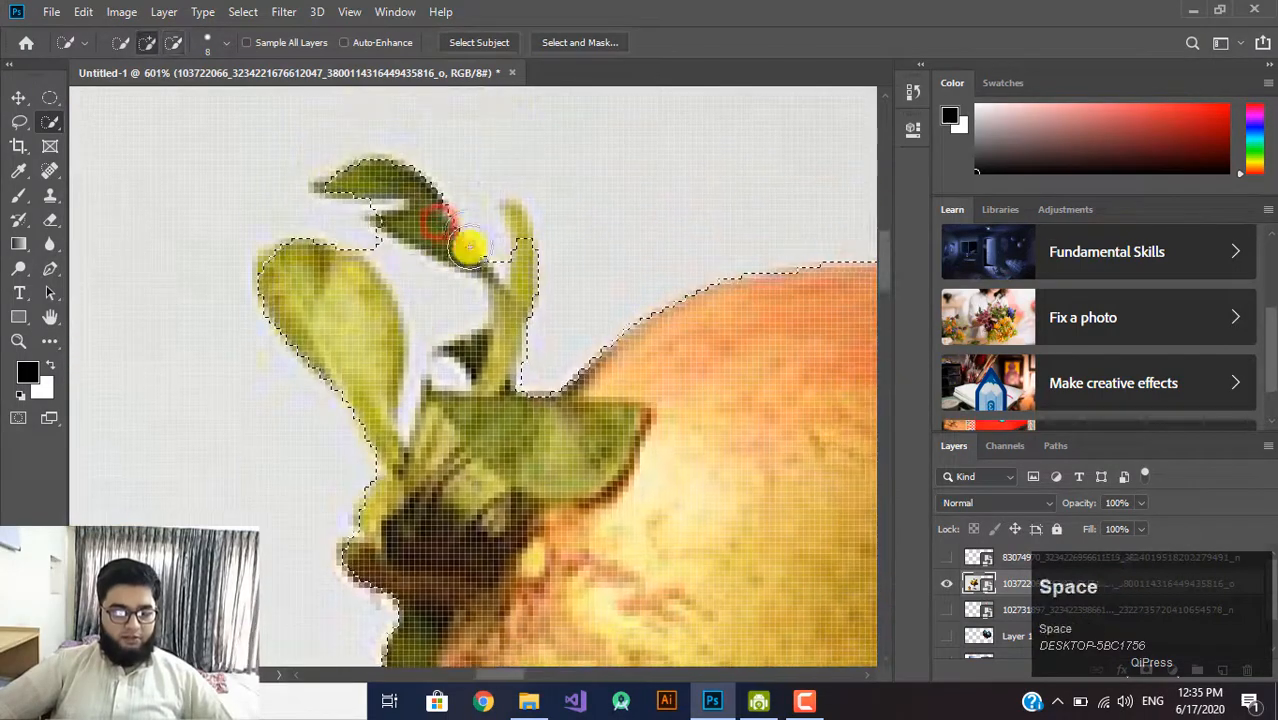
left_click(226, 42)
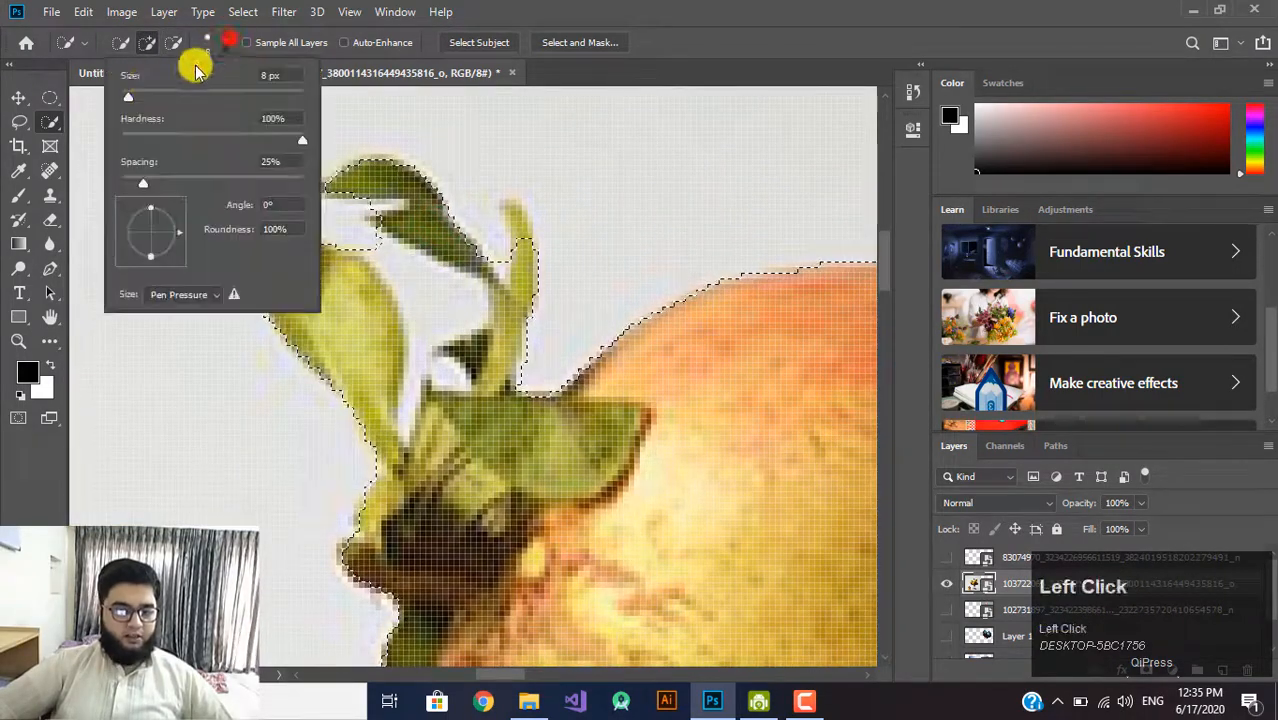
left_click(423, 287, "alt")
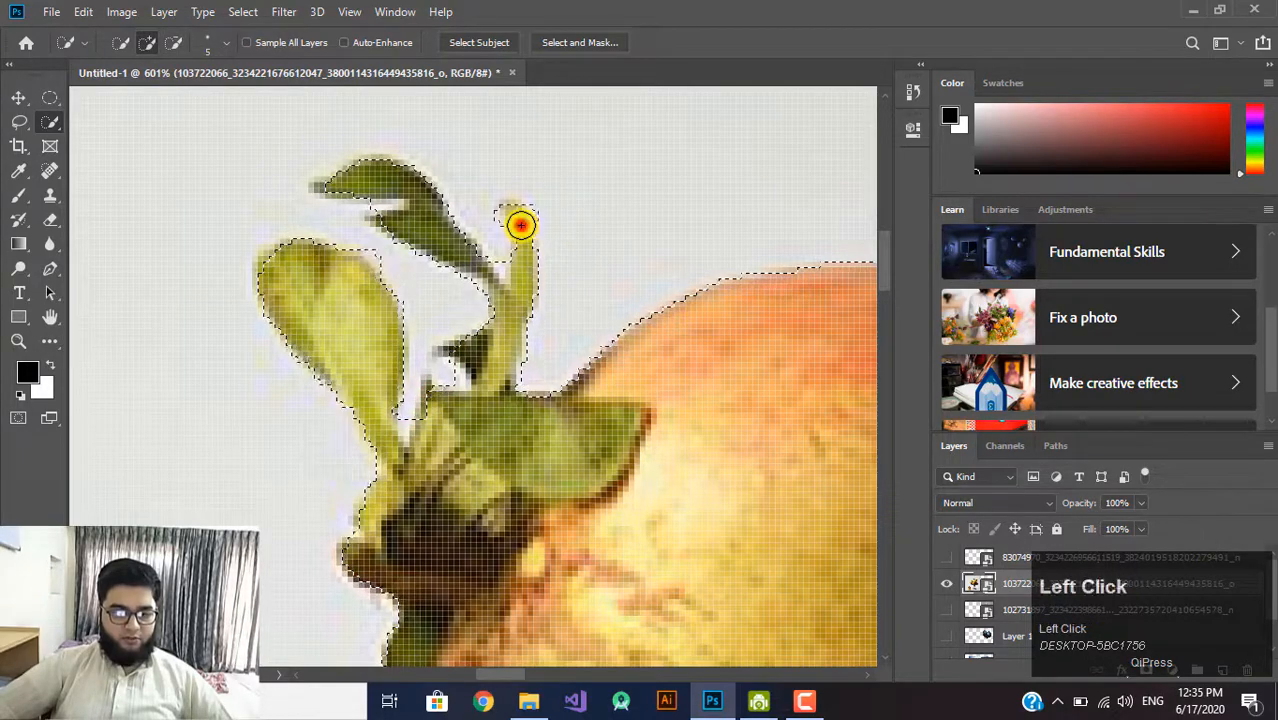
Subtract the background between the jagged brown tips on the top pomegranate's right side from the selection
scroll(521, 225, "down", 4)
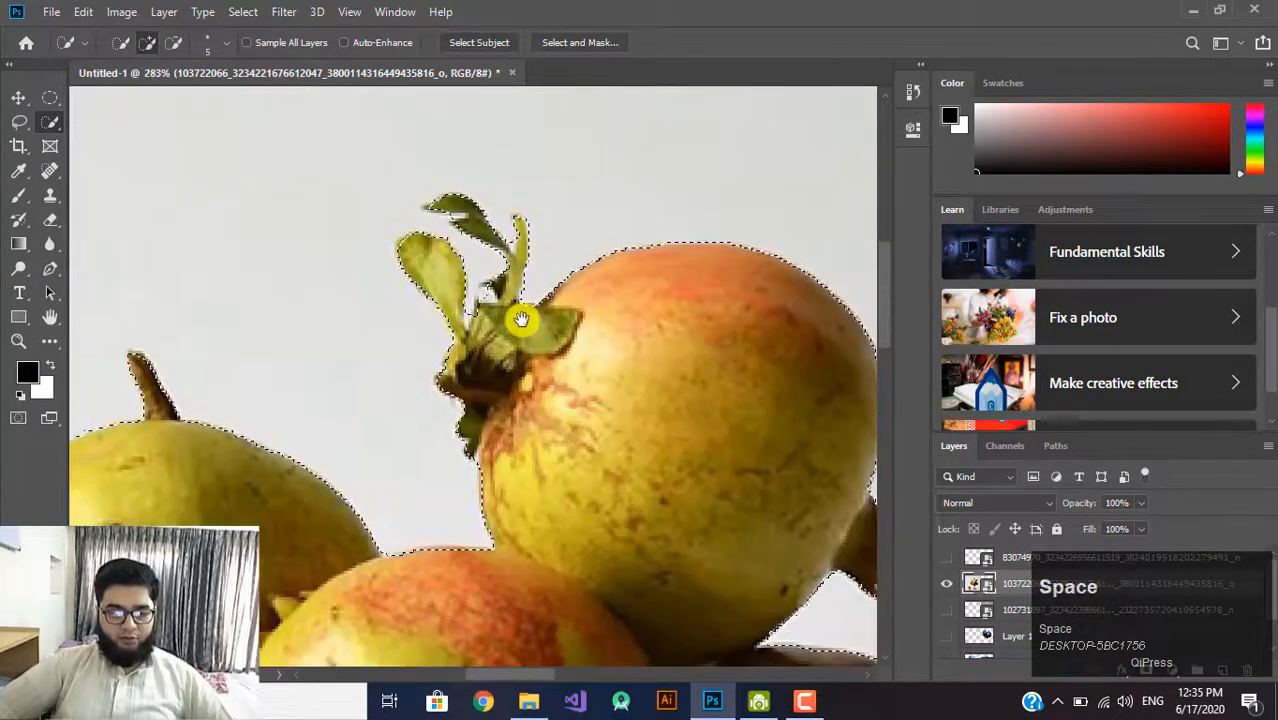
left_click_drag(522, 320, 214, 122)
left_click_drag(708, 461, 540, 316)
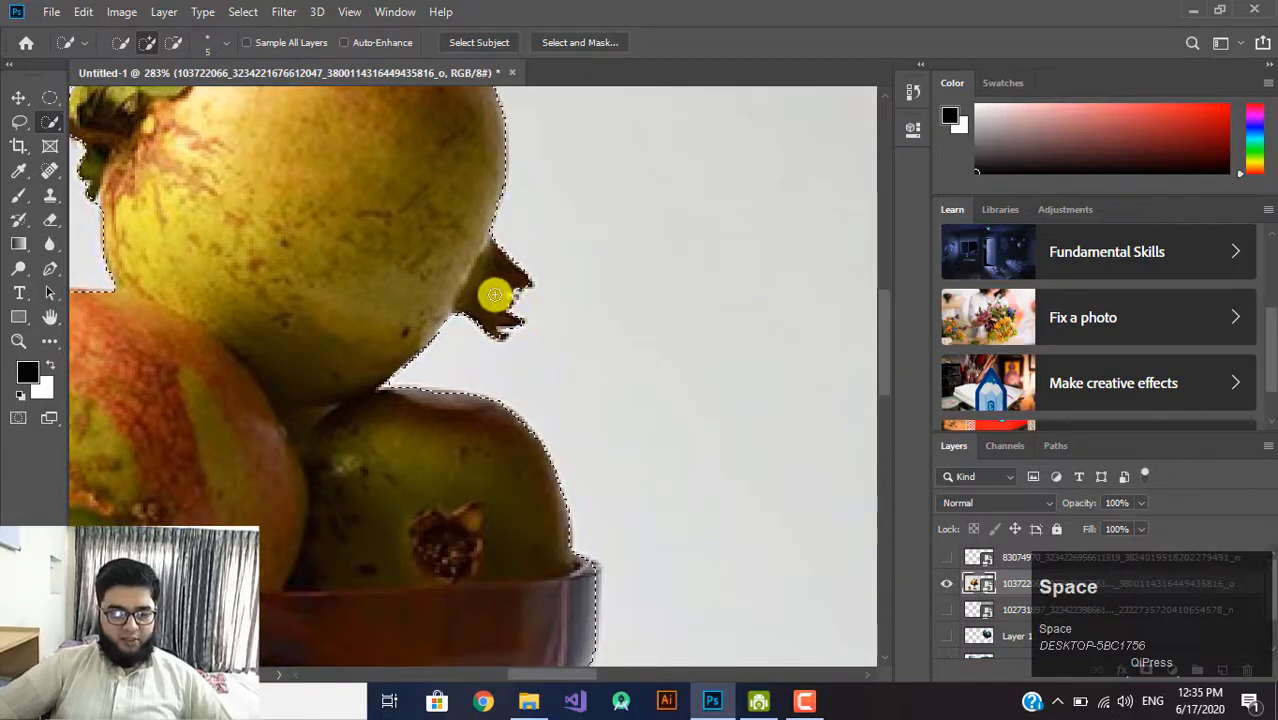
scroll(495, 295, "up", 5)
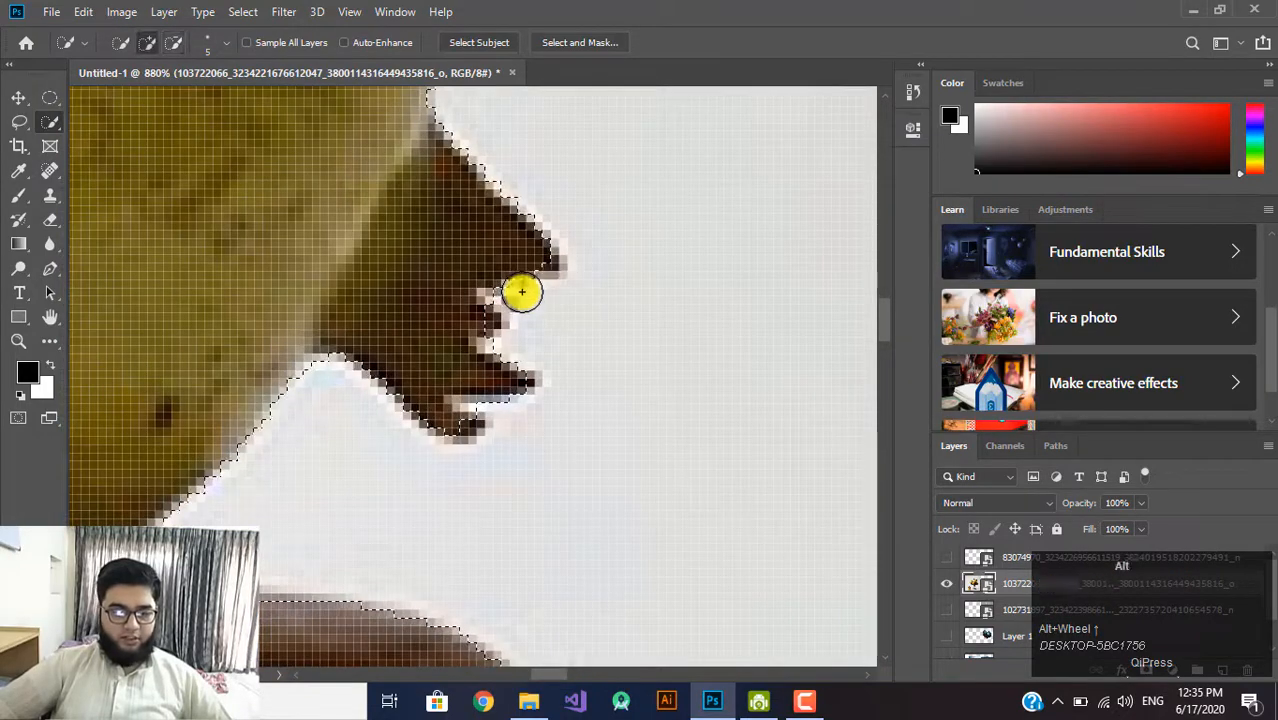
scroll(521, 291, "down", 2)
left_click(533, 294, "alt")
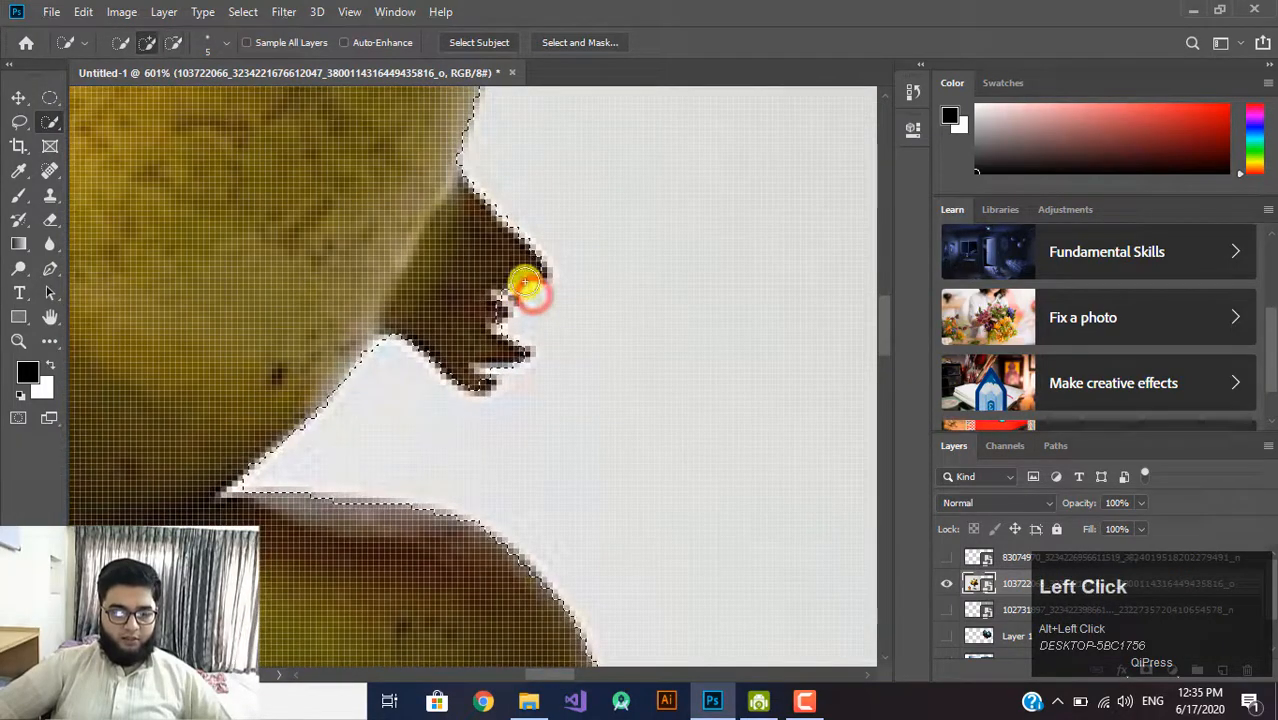
Add the missing glass strip beneath the bowl's right side and clean up the selection along its lower edge
scroll(452, 332, "down", 5)
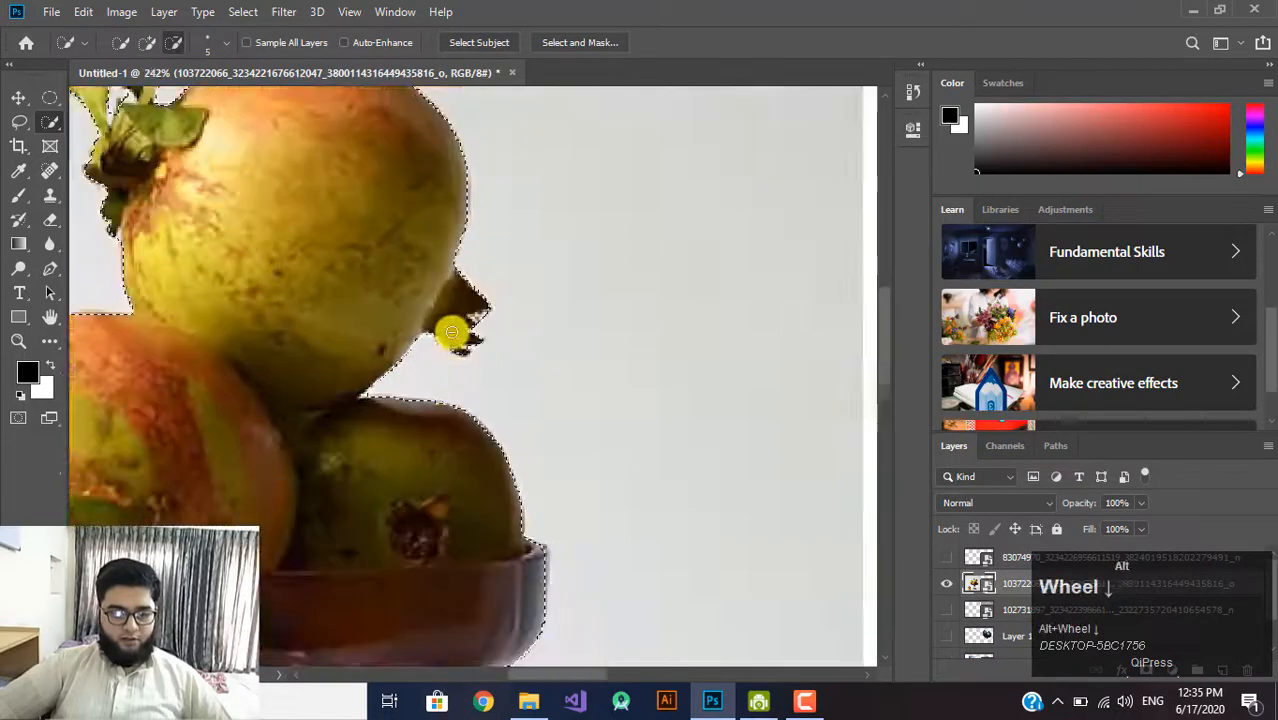
key("space")
left_click_drag(442, 431, 476, 400)
scroll(580, 366, "up", 3)
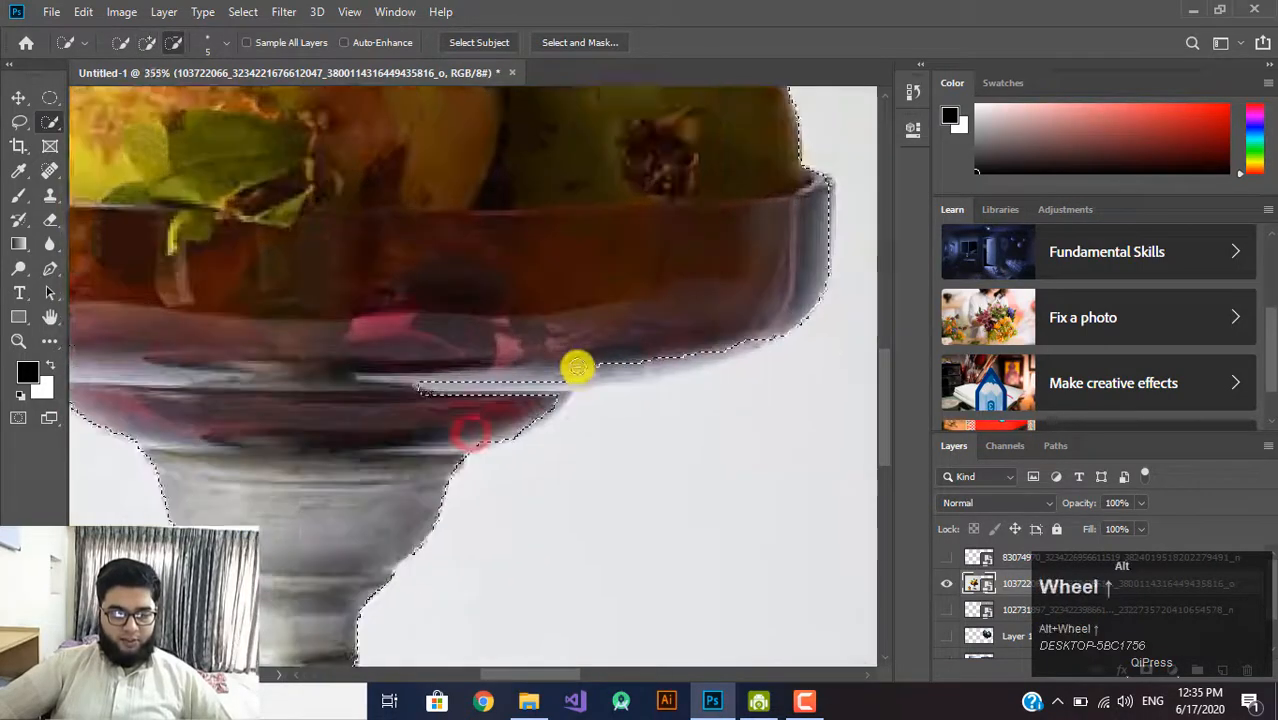
left_click_drag(816, 324, 589, 376)
left_click_drag(505, 389, 576, 384)
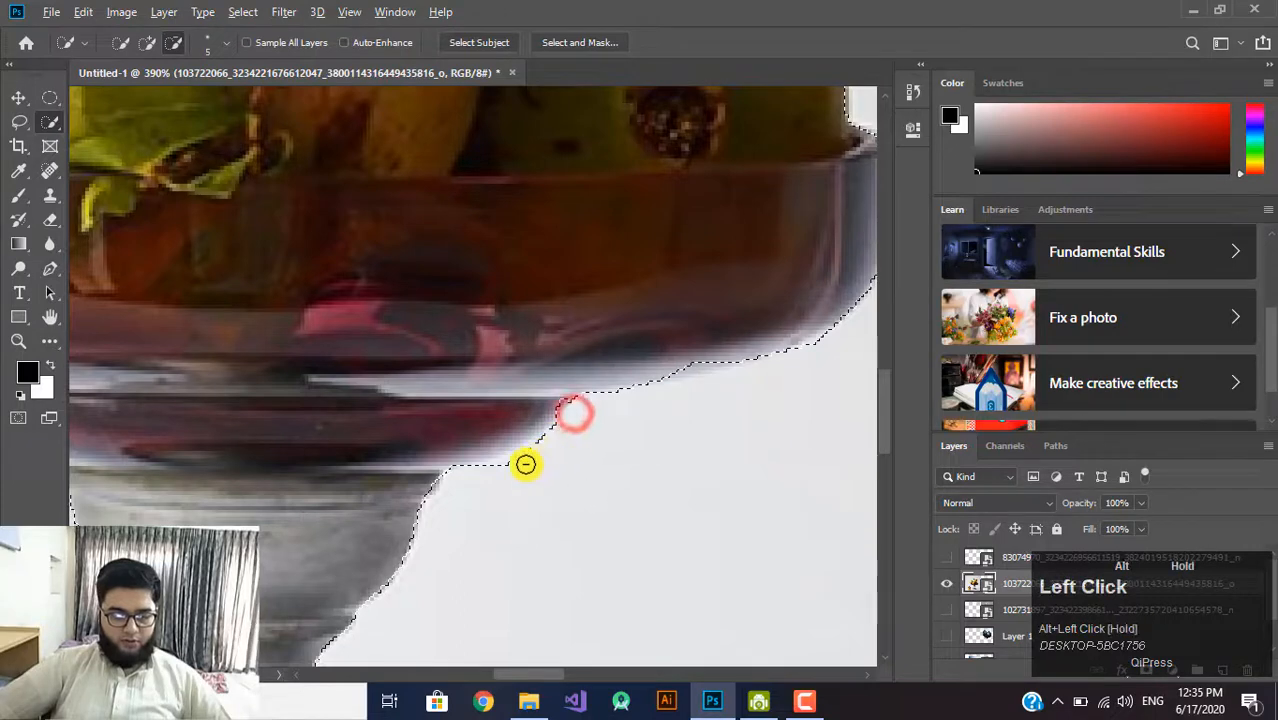
left_click_drag(485, 475, 559, 460)
Add the missing strip of glass along the bowl's lower left edge to the selection
scroll(532, 453, "down", 5)
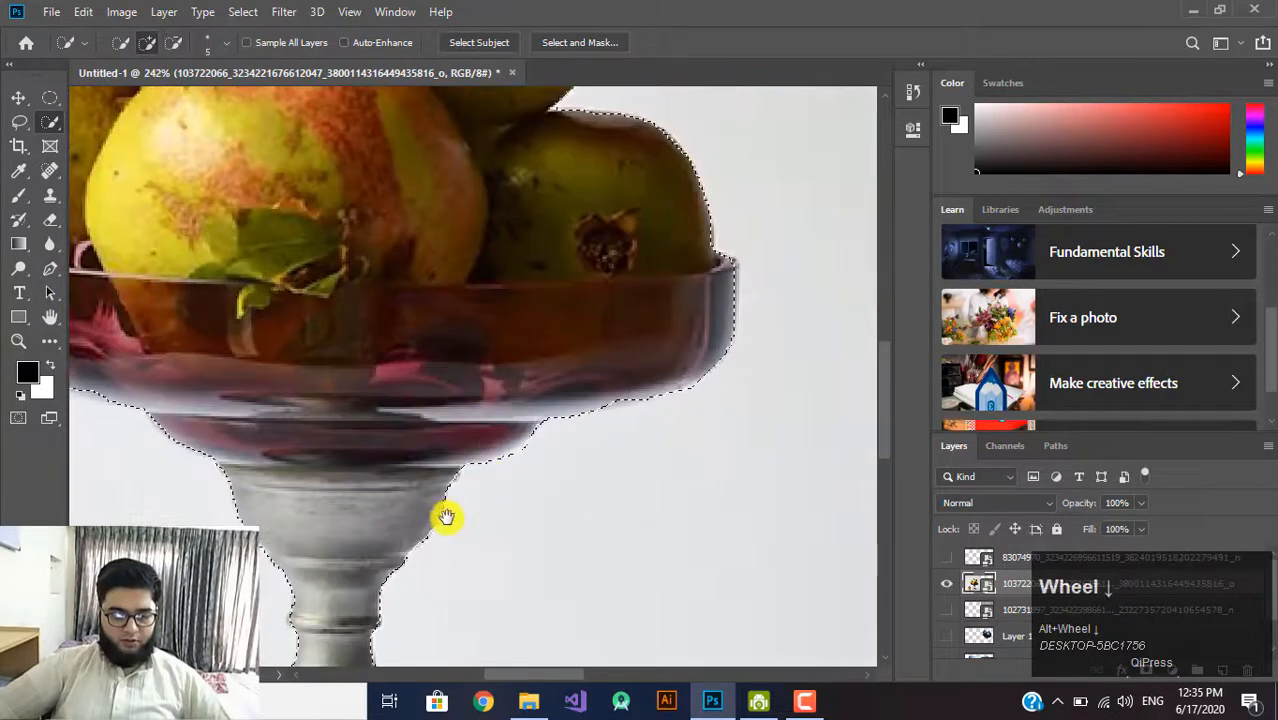
left_click_drag(453, 503, 745, 418)
scroll(365, 240, "up", 3)
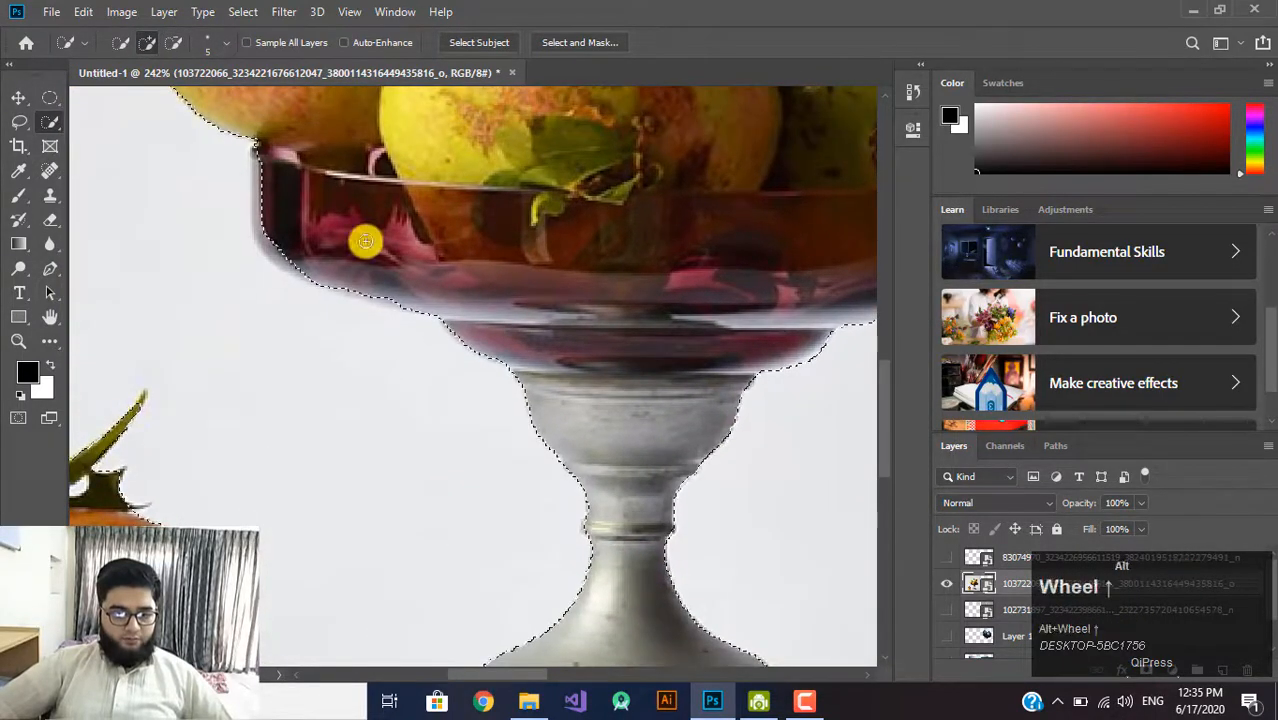
mouse_move(280, 262)
left_mouse_down()
mouse_move(228, 177)
mouse_move(231, 265)
mouse_move(260, 317)
mouse_move(410, 380)
left_mouse_up()
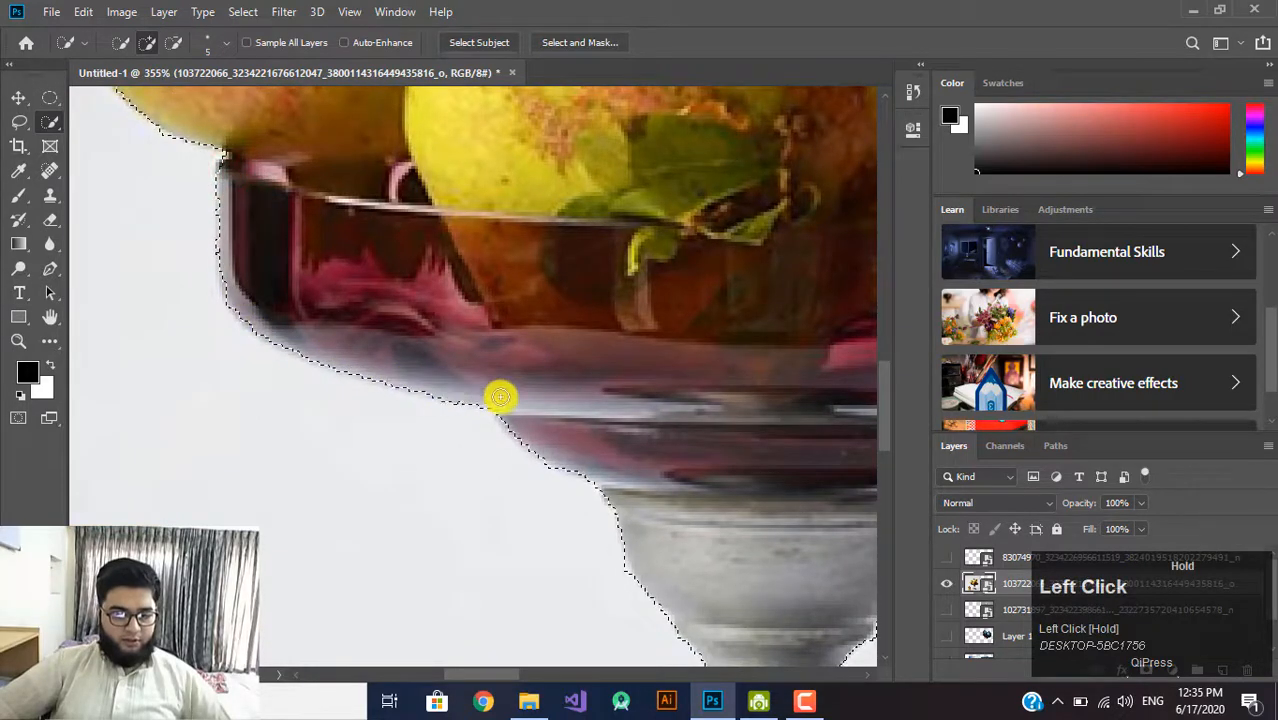
Subtract the shadow beneath the separate pomegranate, between its body and brown crown, from the selection
scroll(600, 396, "down", 5)
left_click_drag(722, 518, 428, 175)
left_click_drag(437, 438, 709, 340)
left_click_drag(171, 322, 665, 422)
left_click_drag(585, 418, 571, 322)
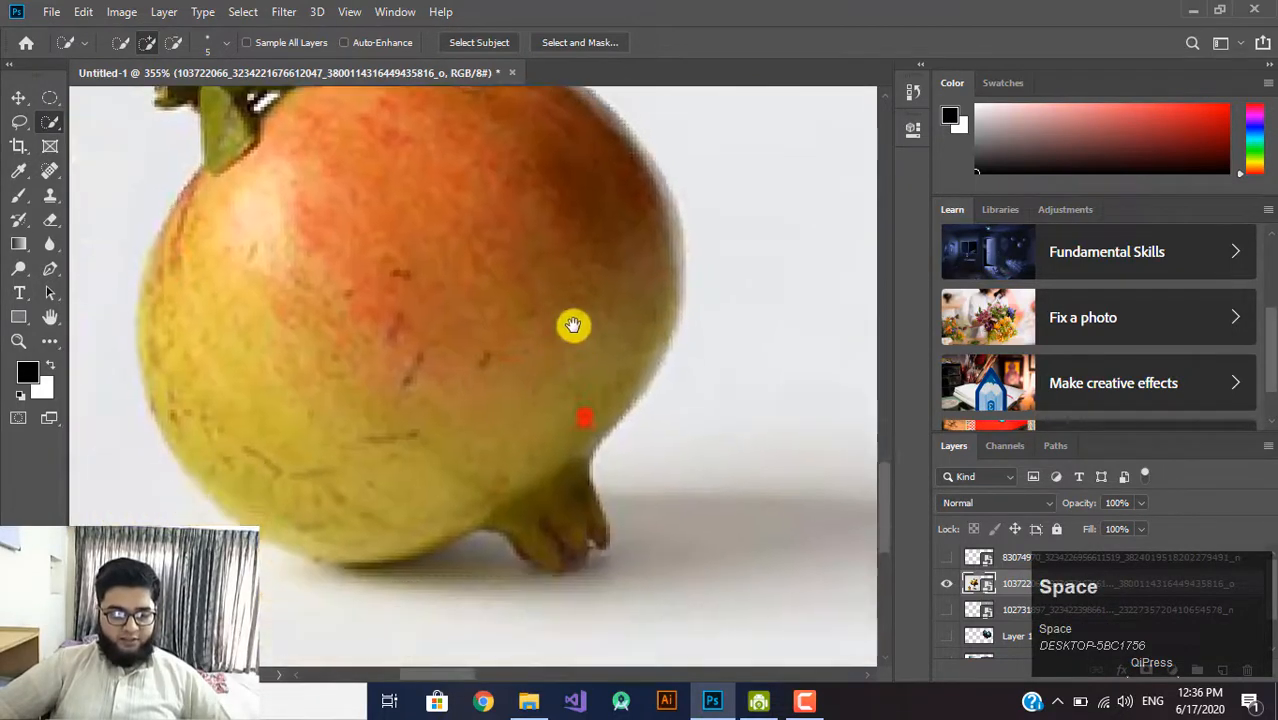
scroll(422, 502, "up", 3)
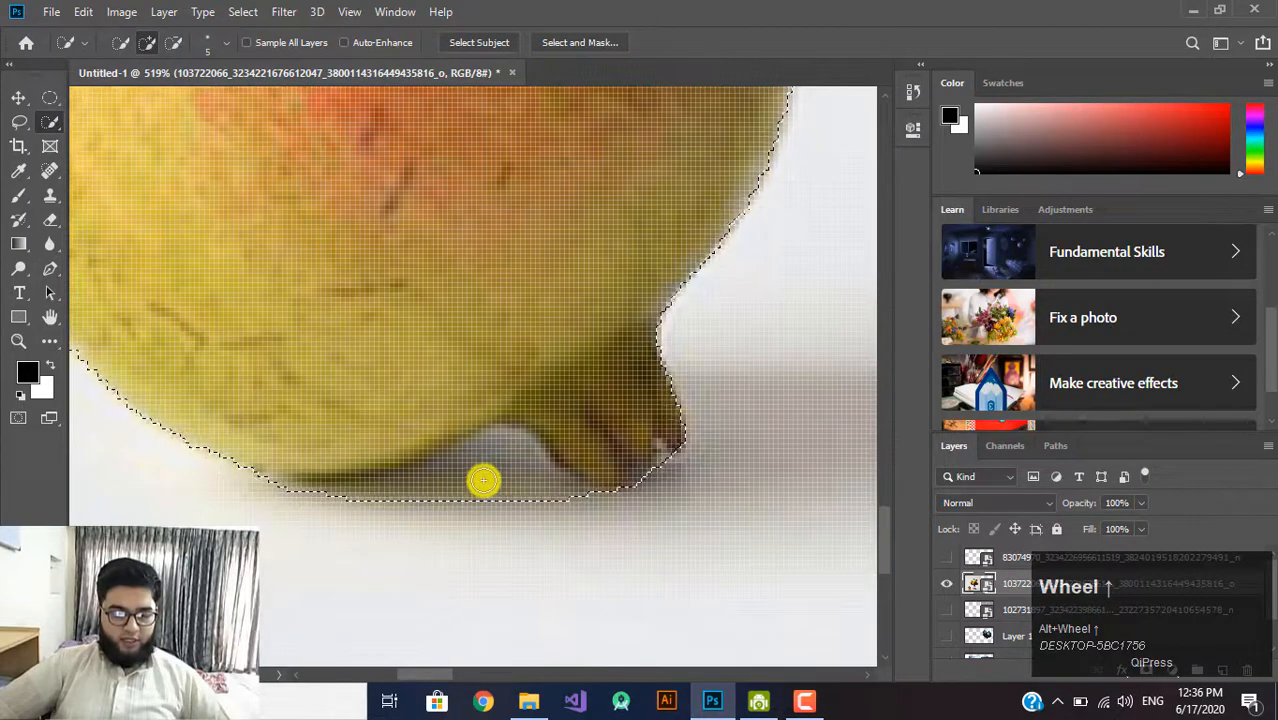
mouse_move(505, 472)
left_mouse_down()
mouse_move(428, 486)
mouse_move(571, 499)
left_mouse_up()
left_click_drag(365, 508, 377, 511)
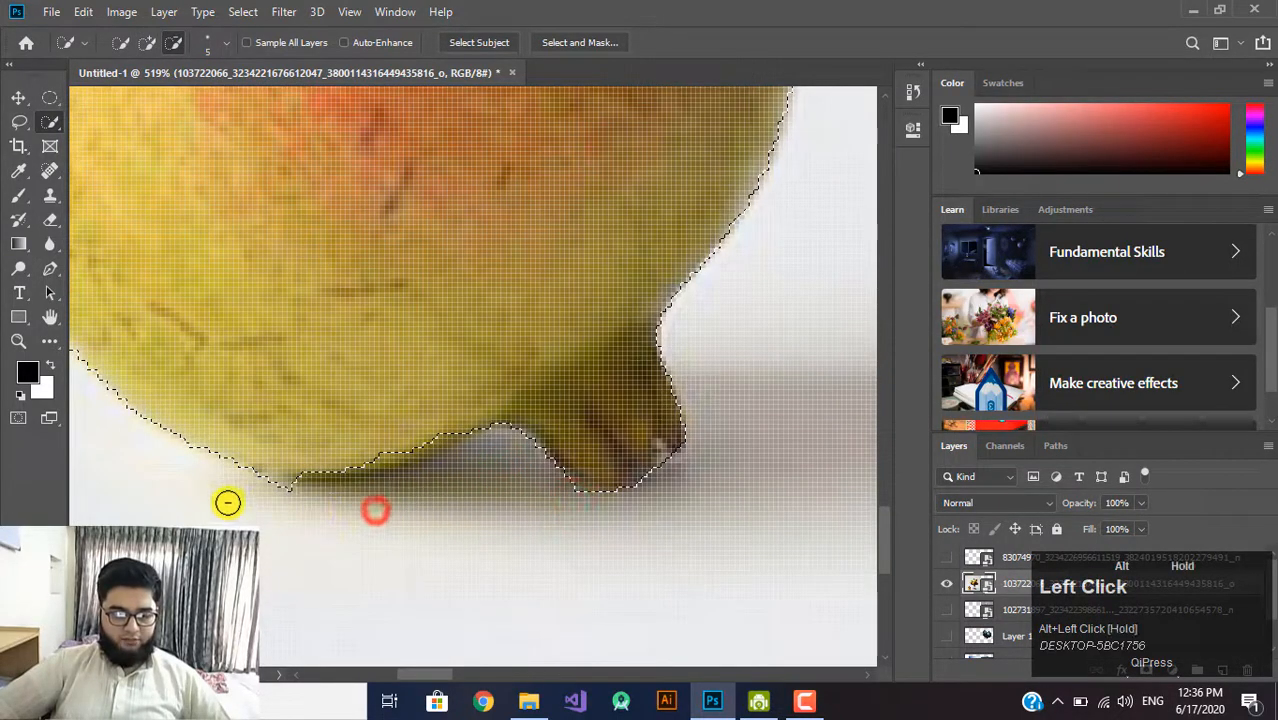
left_click_drag(228, 502, 250, 490)
Add the pale leaf tip on the separate pomegranate to the selection and subtract the white gap between its leaves
scroll(322, 494, "down", 3)
left_click_drag(440, 252, 605, 590)
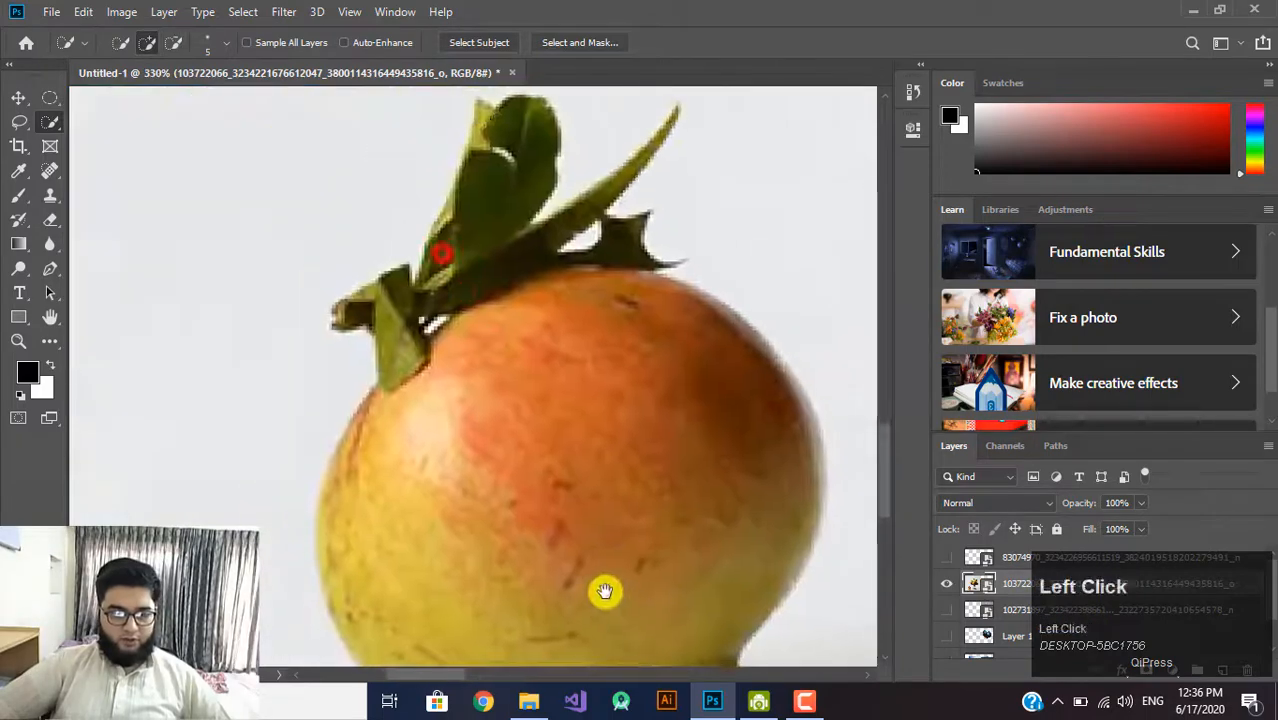
left_click_drag(495, 155, 491, 192)
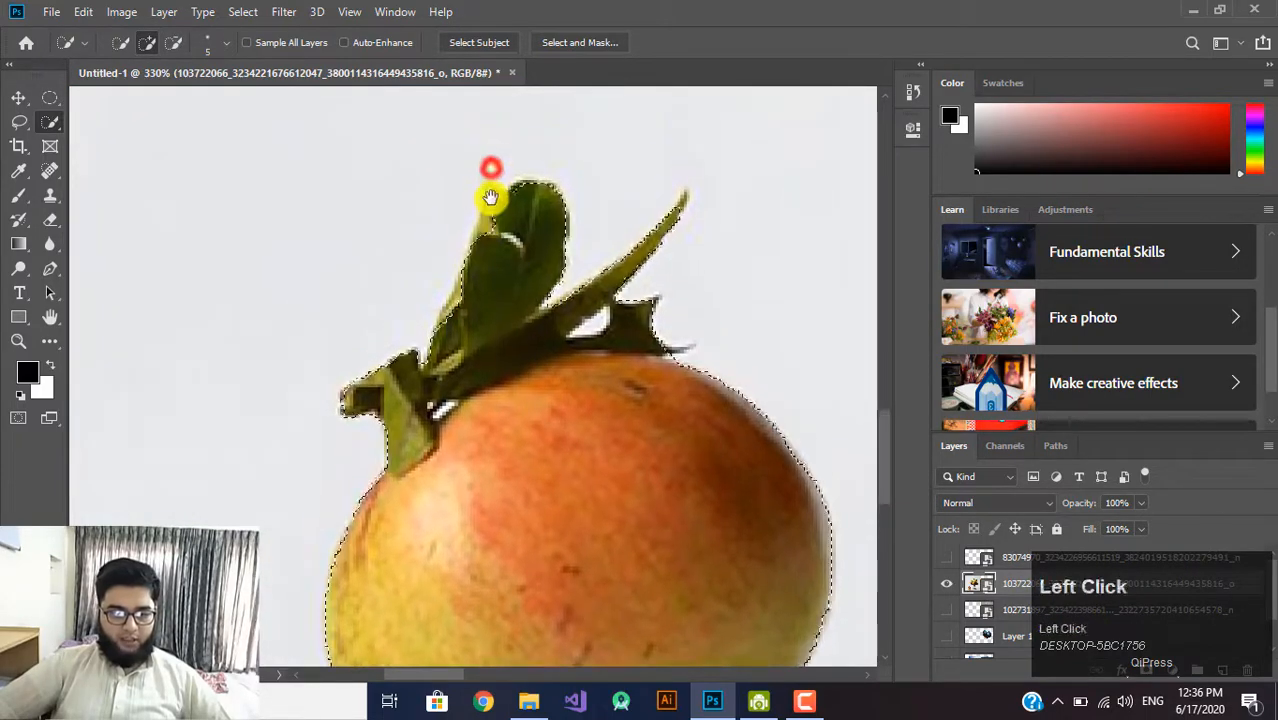
scroll(491, 197, "up", 2)
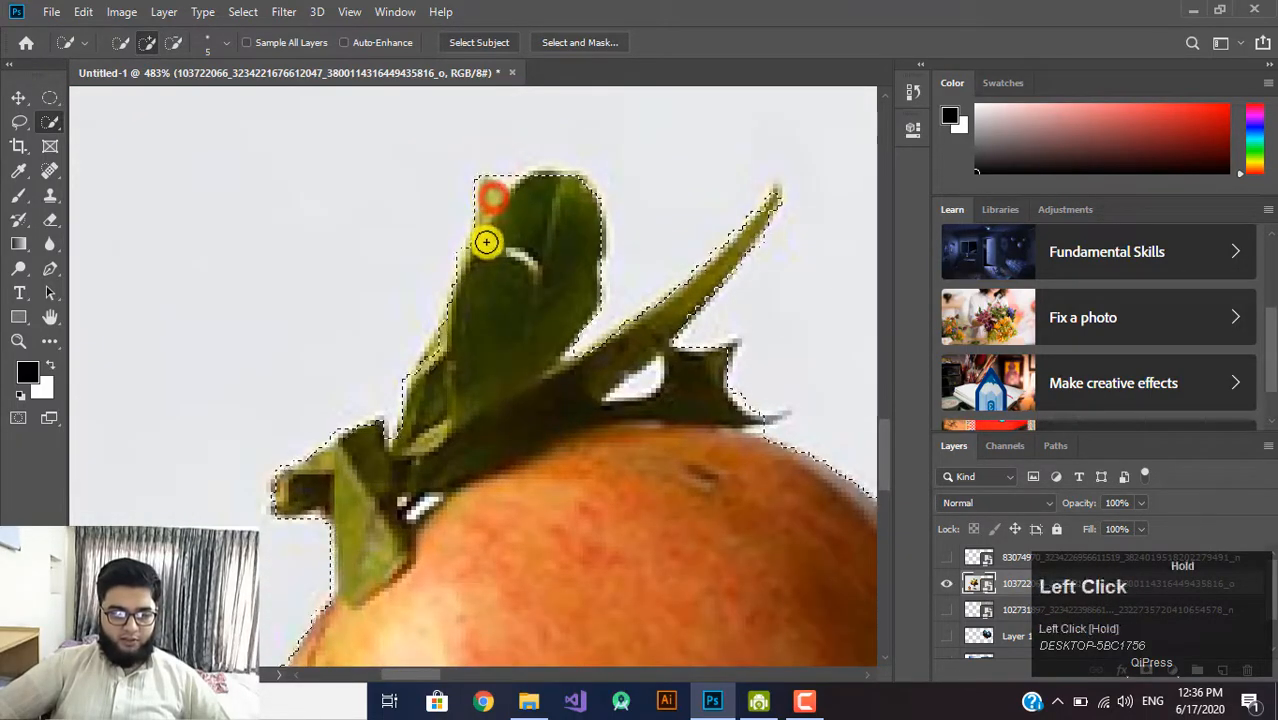
left_click(652, 380, "alt")
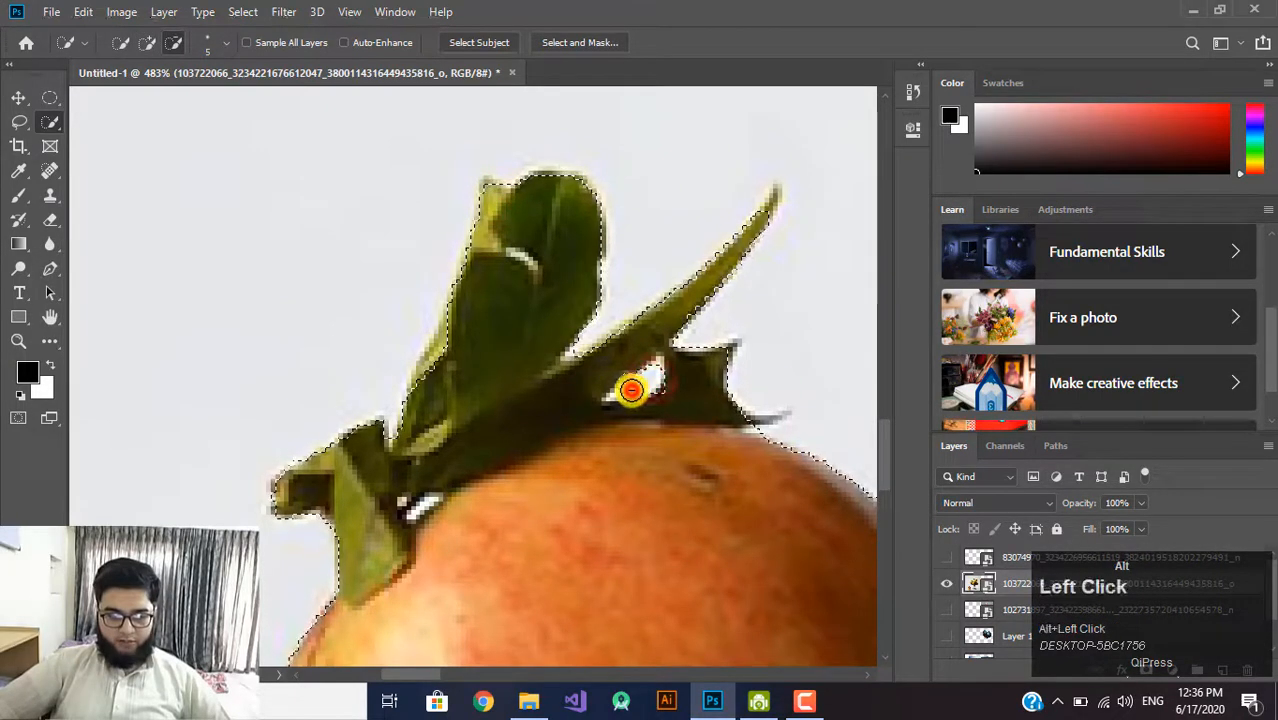
Copy the selected fruit bowl and separate pomegranate to a new layer
scroll(658, 331, "down", 6)
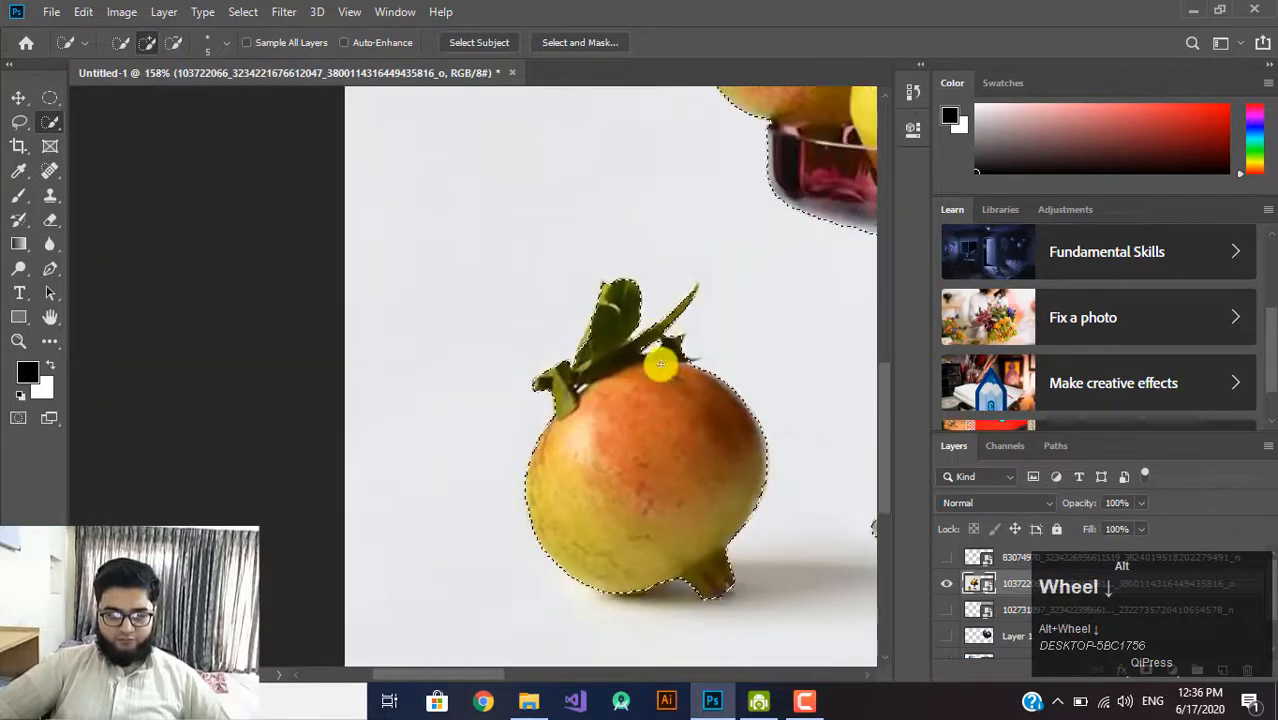
left_click_drag(763, 308, 461, 386)
scroll(462, 380, "down", 1)
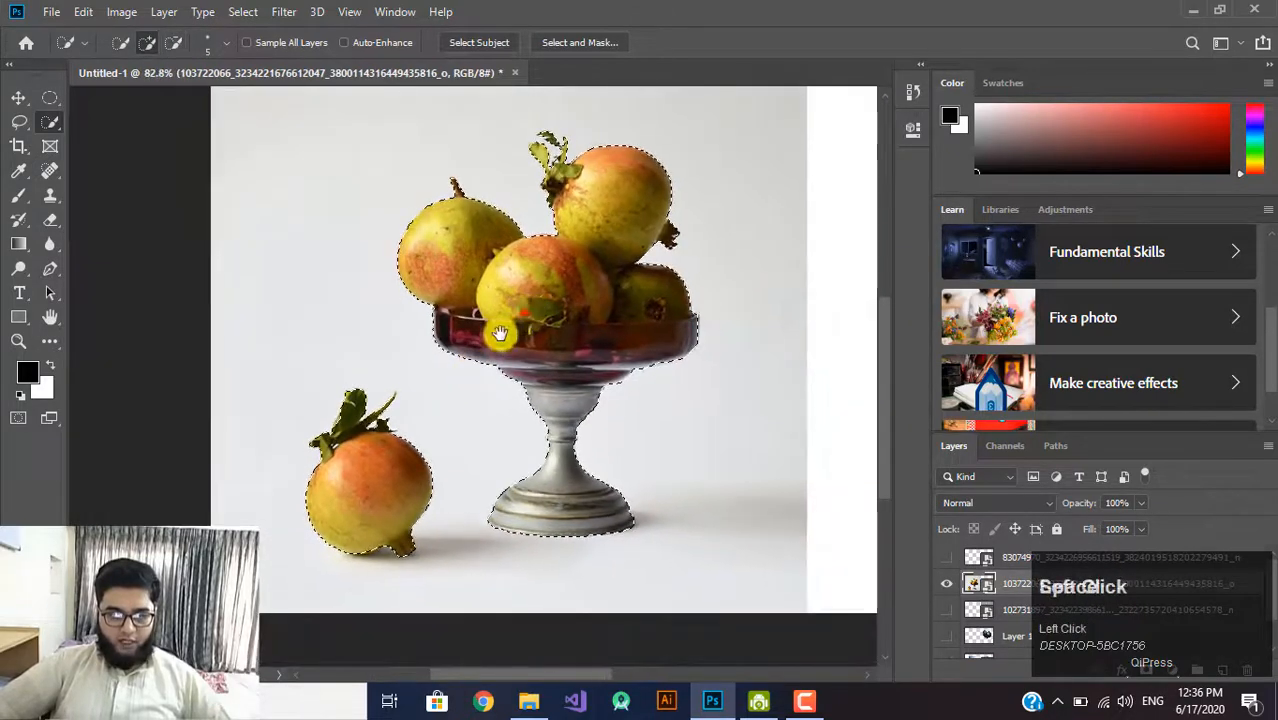
left_click_drag(499, 334, 448, 363)
scroll(556, 343, "down", 3)
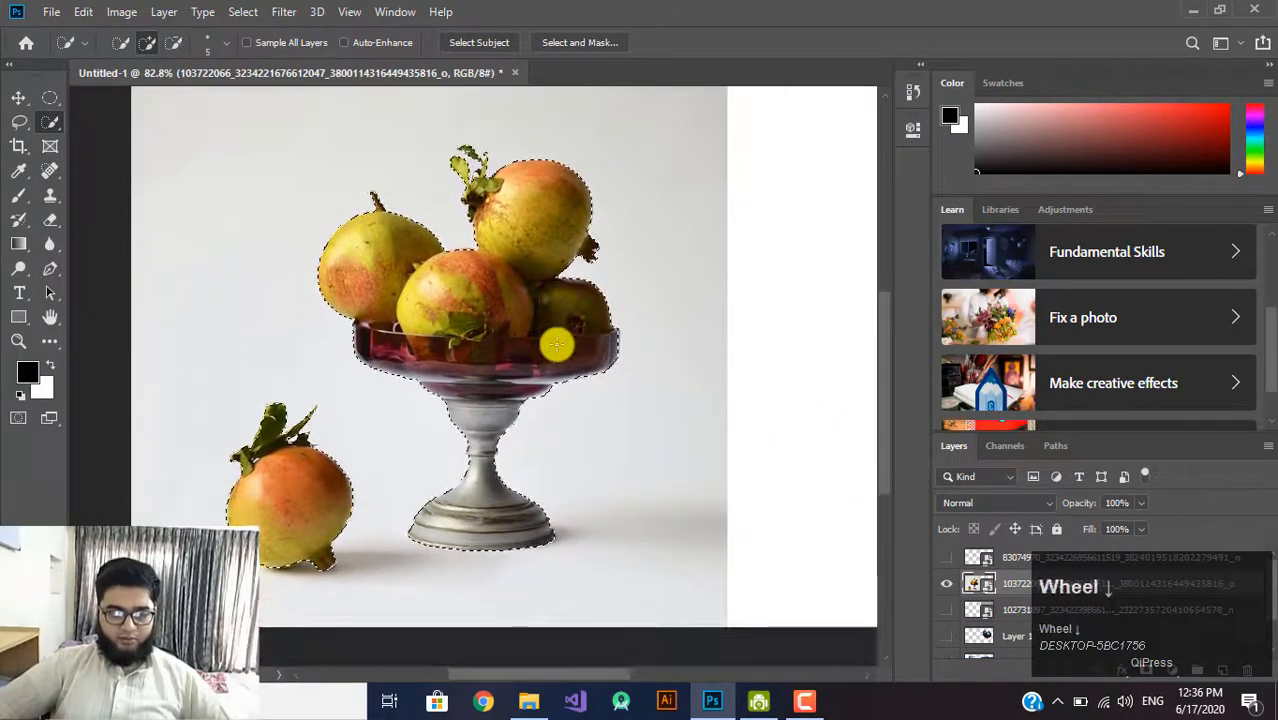
scroll(556, 345, "up", 2)
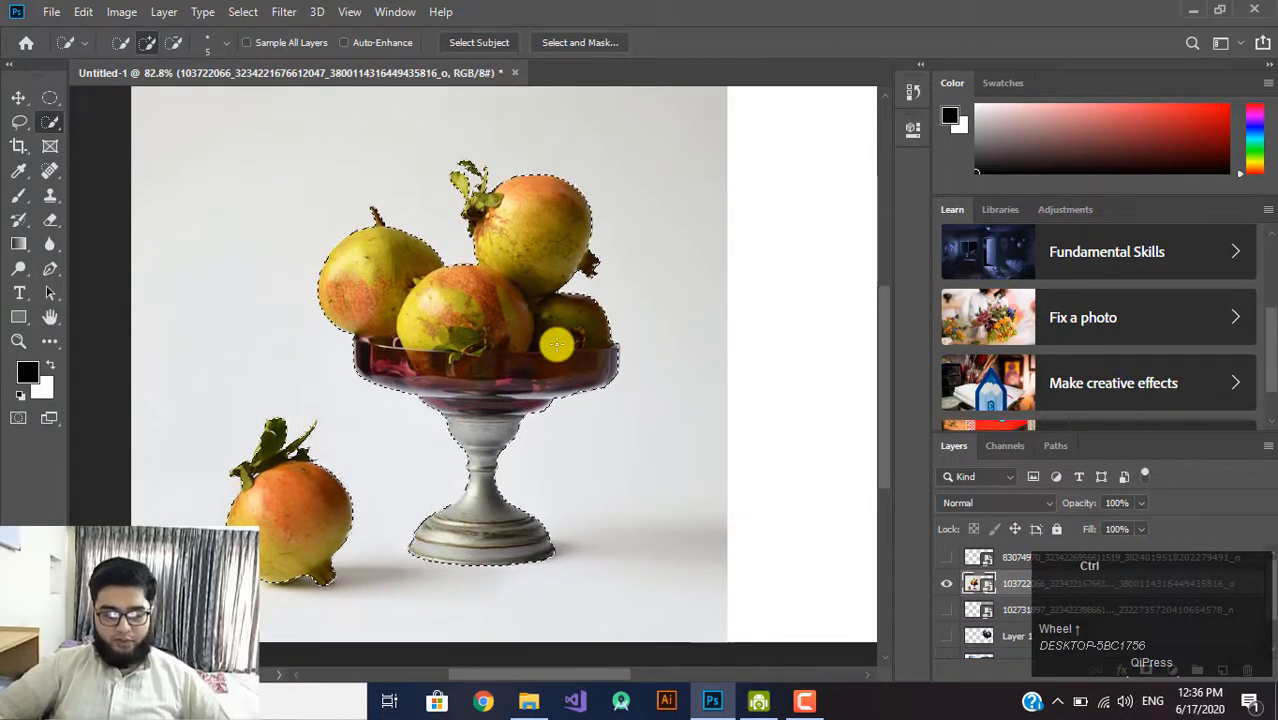
key("ctrl+j")
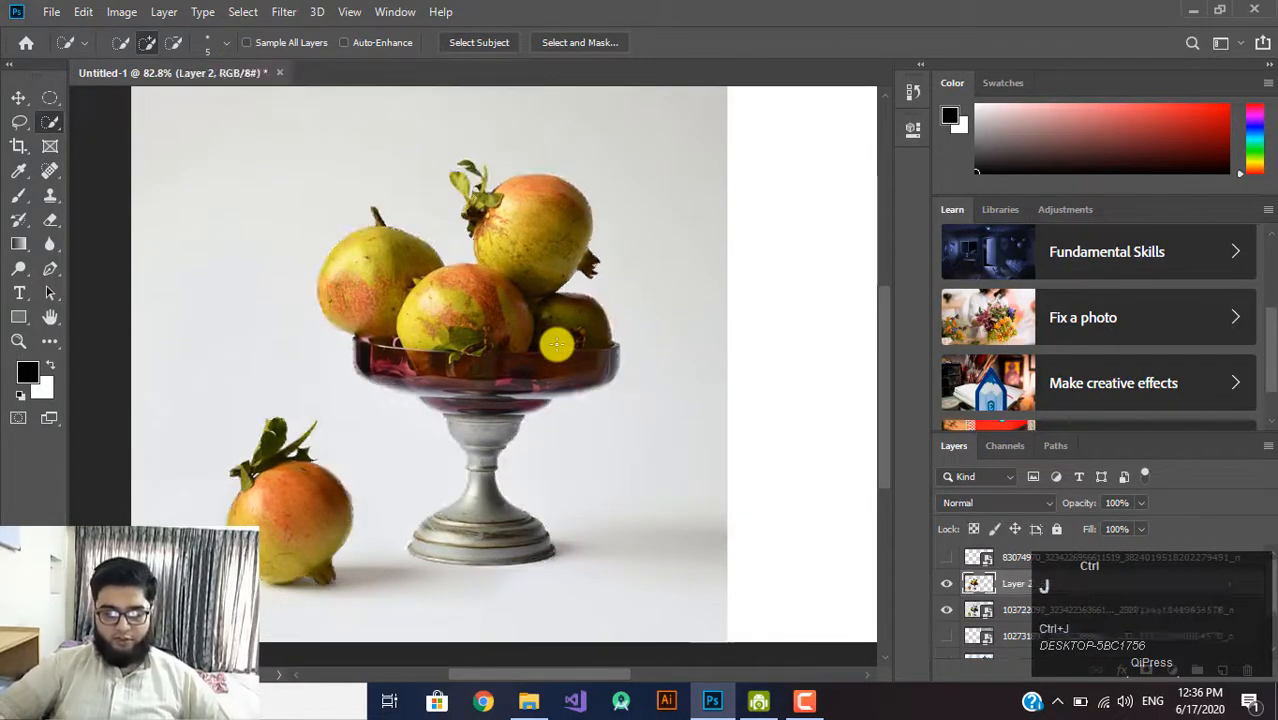
Hide the original fruit photo layer and move the cutout a little to the right and slightly up
left_click(950, 610)
left_click(18, 97)
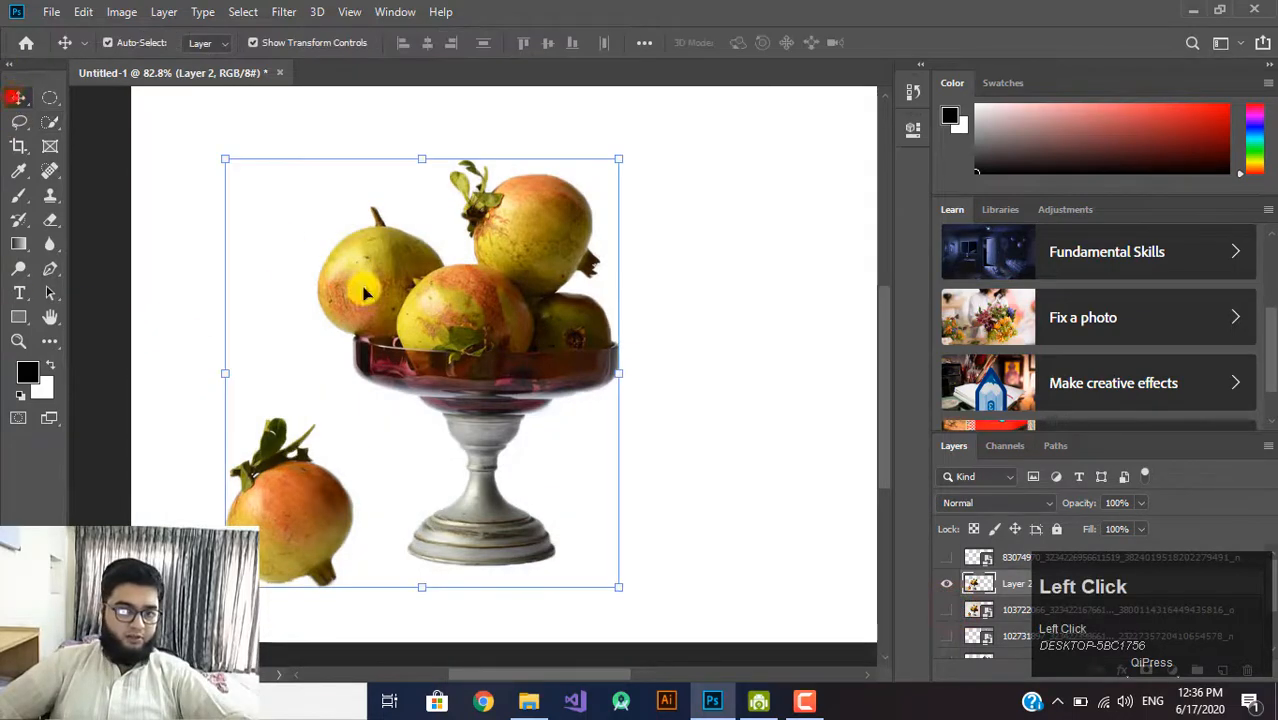
left_click_drag(486, 340, 550, 328)
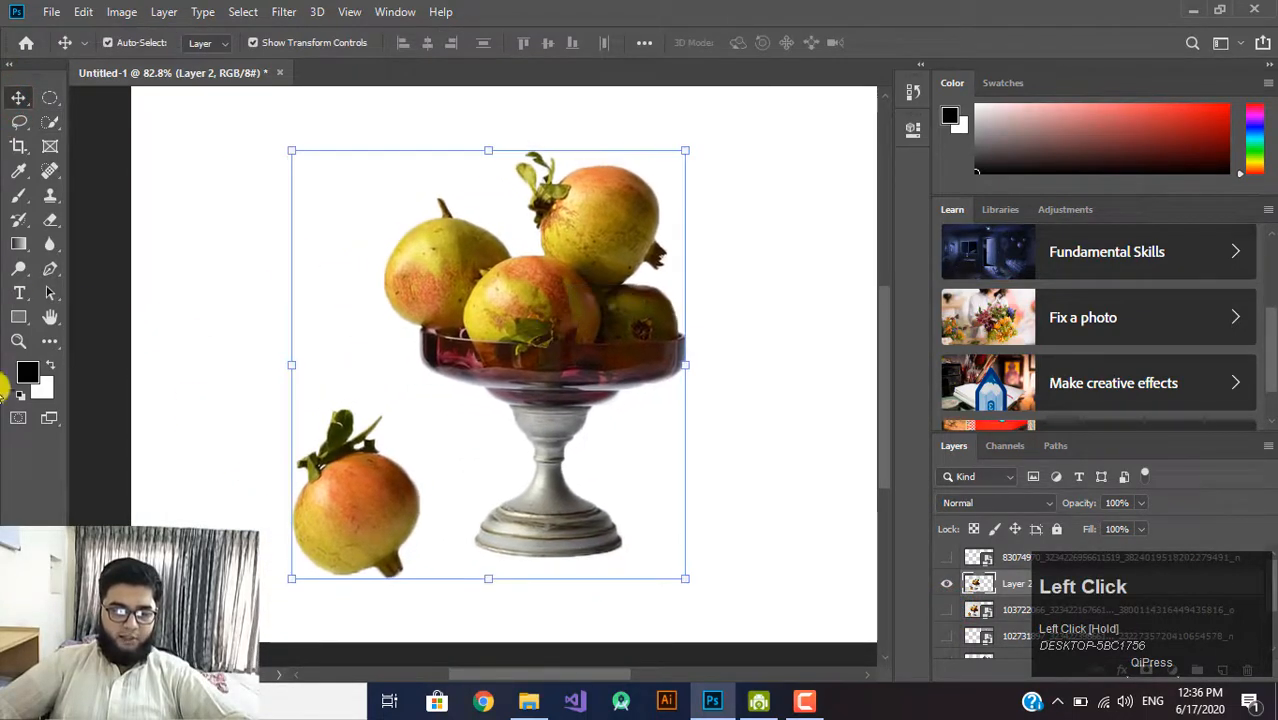
Draw a dark gray rectangle of about 690 x 638 px over the fruit and place its layer beneath the cutout layer
left_click(16, 318)
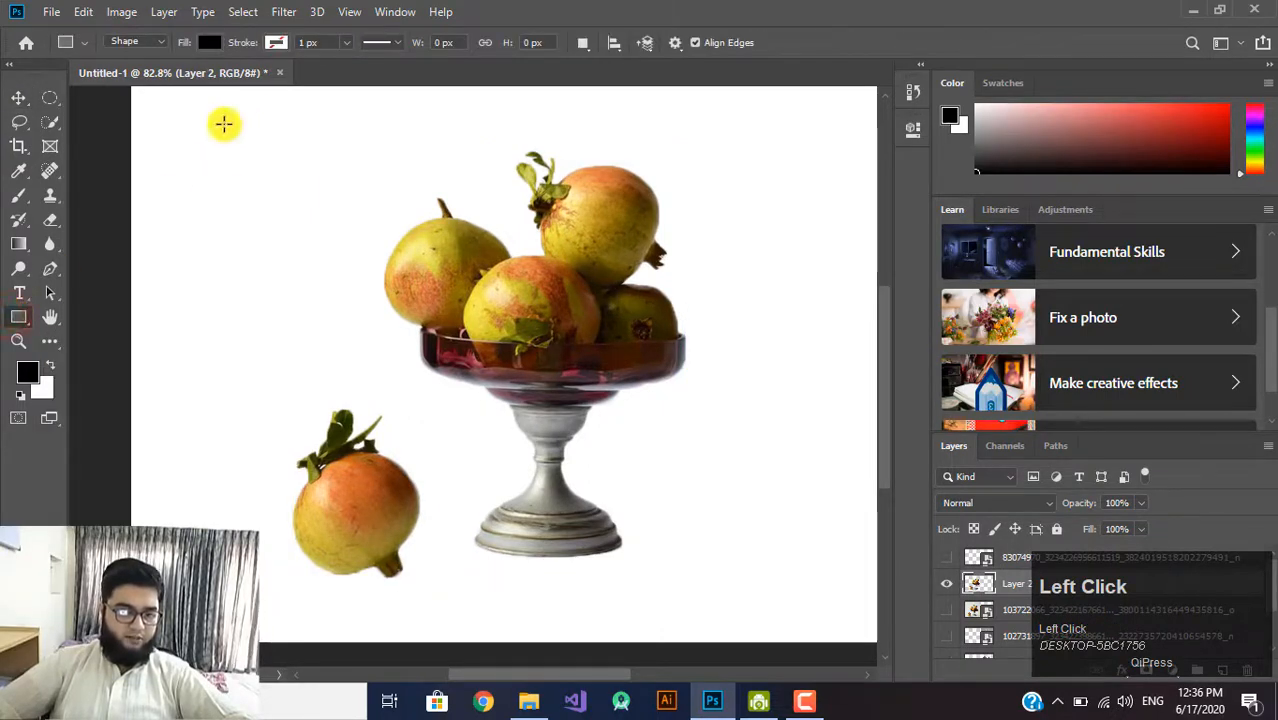
left_click_drag(224, 123, 759, 617)
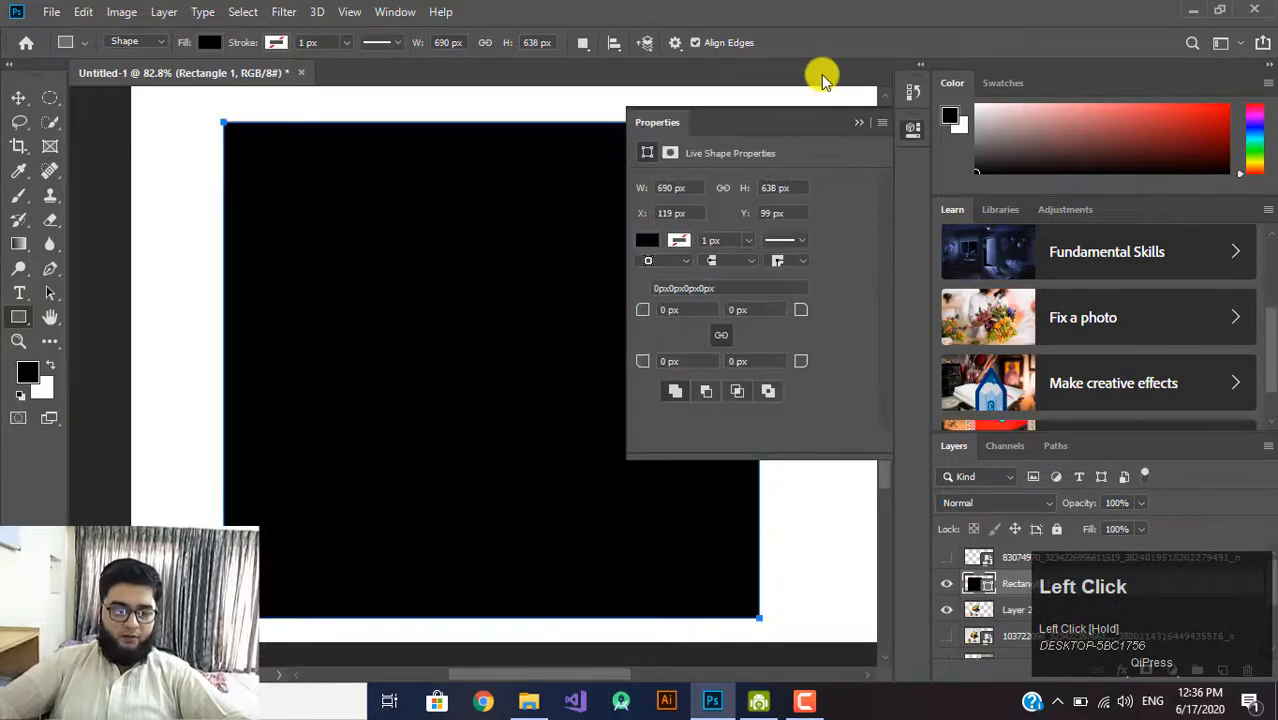
left_click(648, 243)
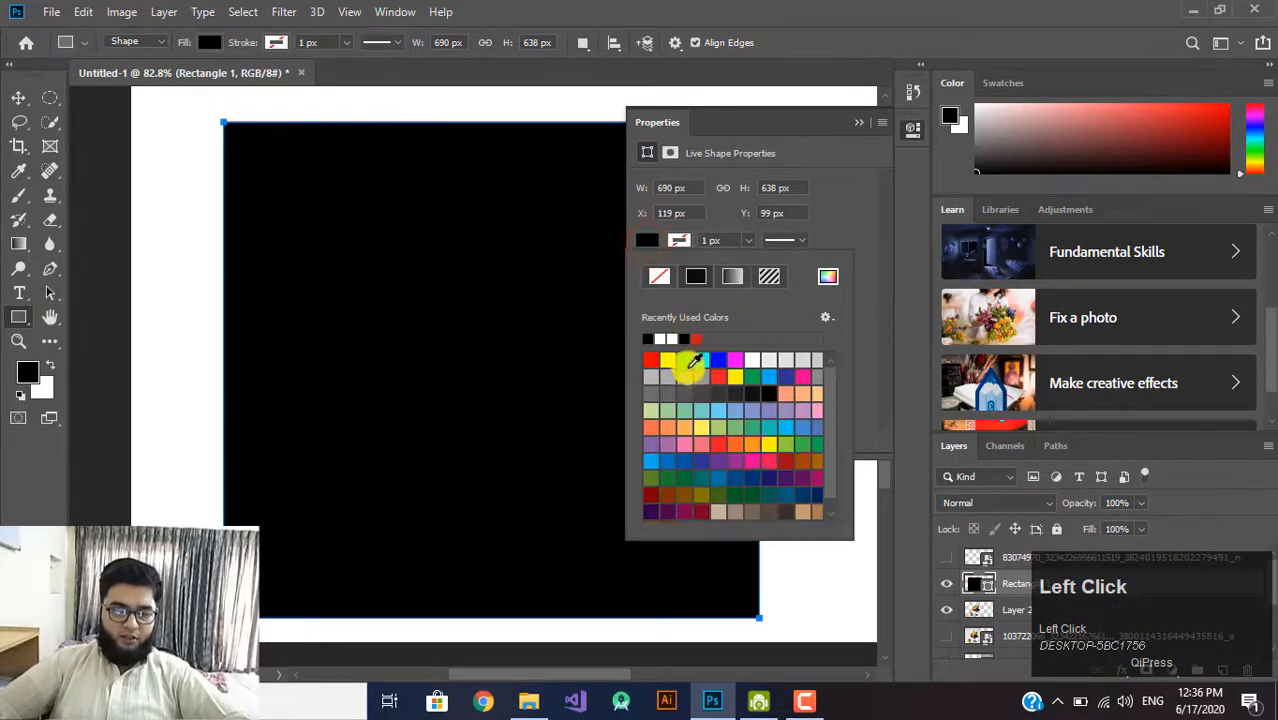
left_click(700, 393)
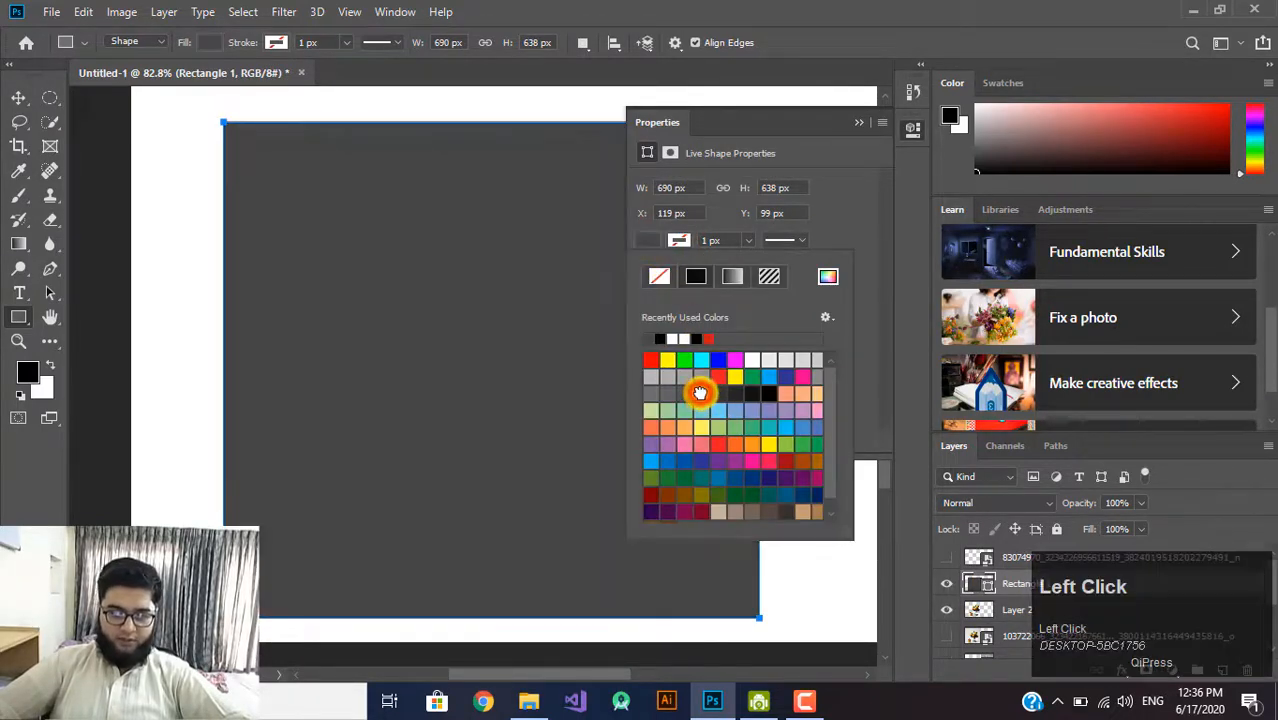
left_click(862, 128)
left_click(861, 127)
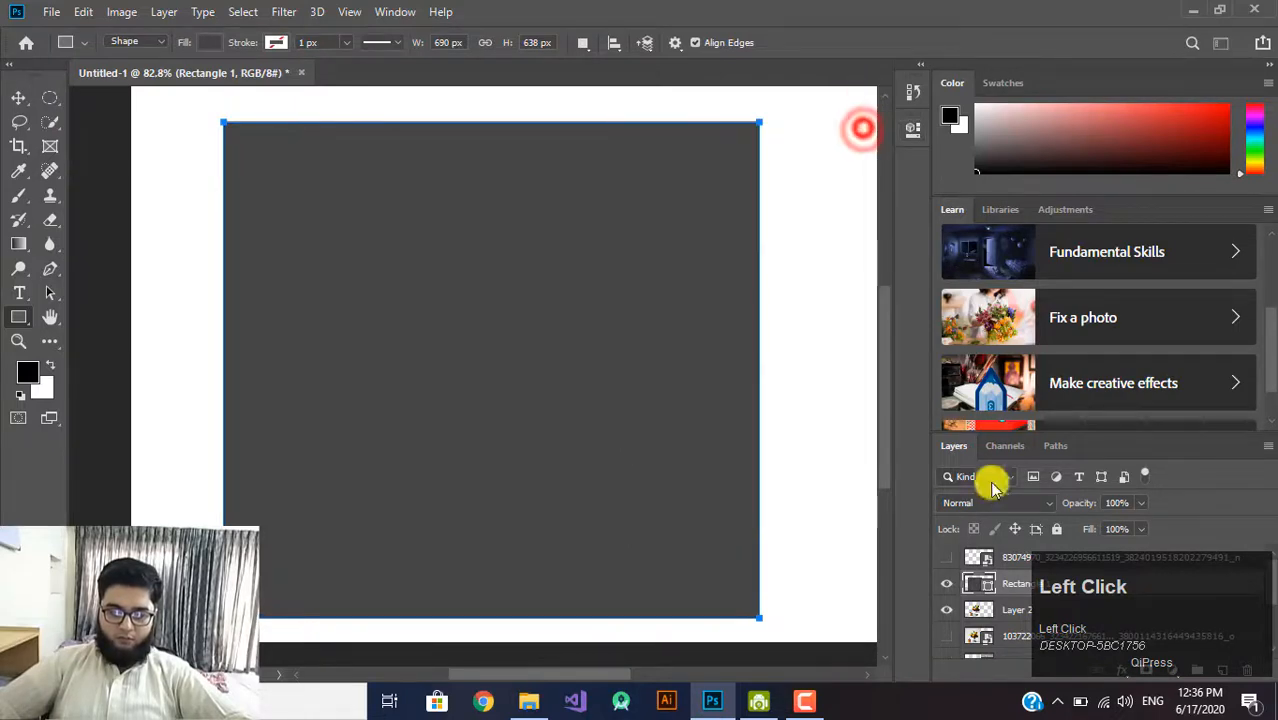
left_click_drag(1015, 582, 1015, 612)
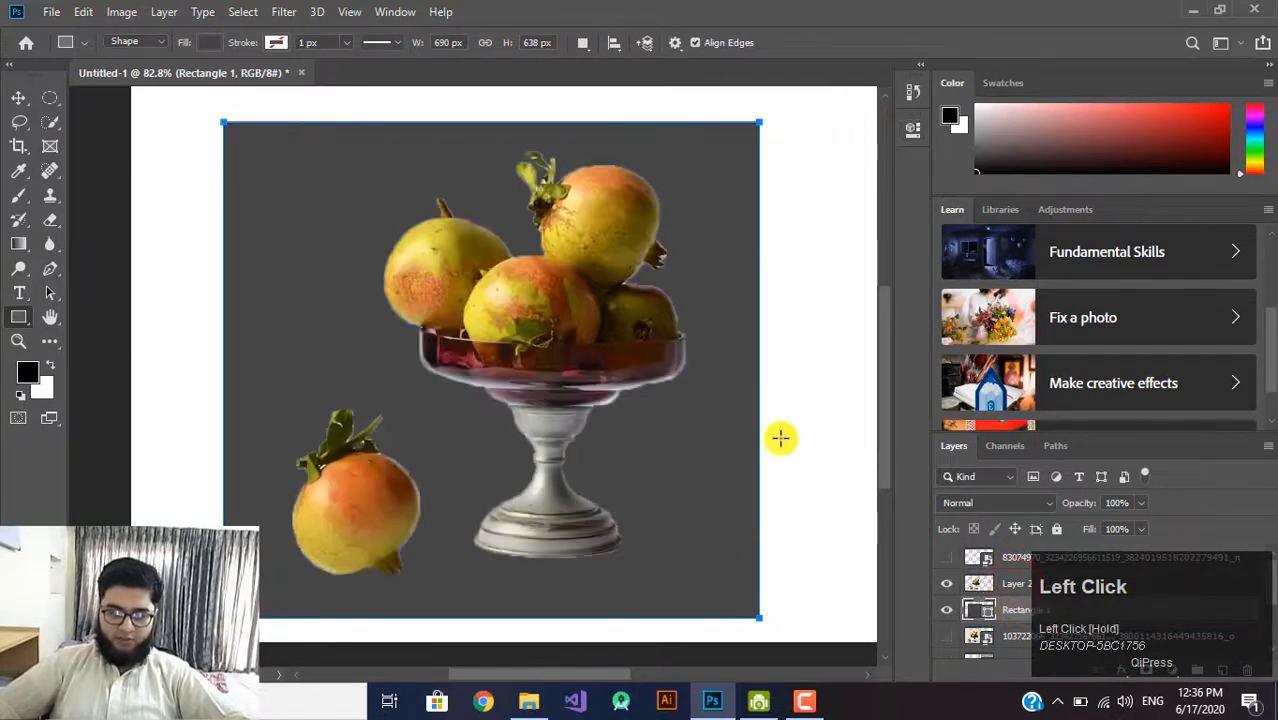
Draw a small rectangle of about 17 x 7 px over the bowl
left_click(790, 428)
left_click(688, 267)
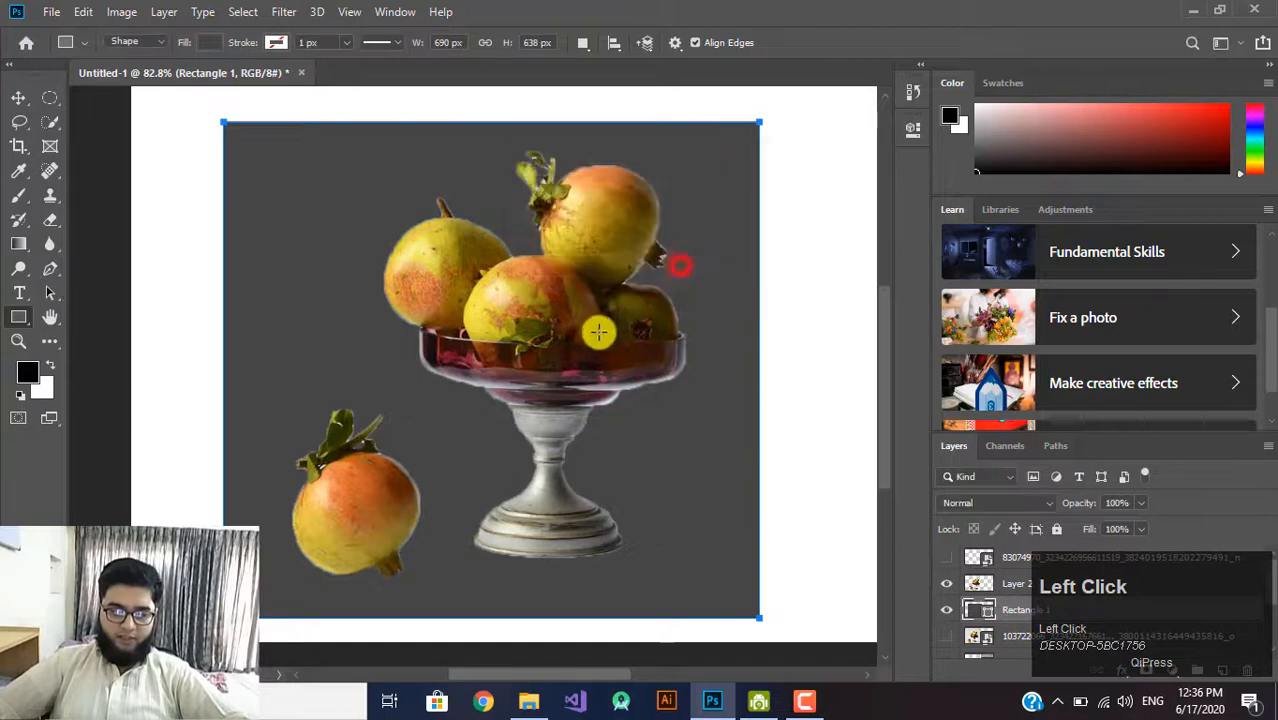
left_click_drag(577, 338, 591, 344)
left_click(859, 121)
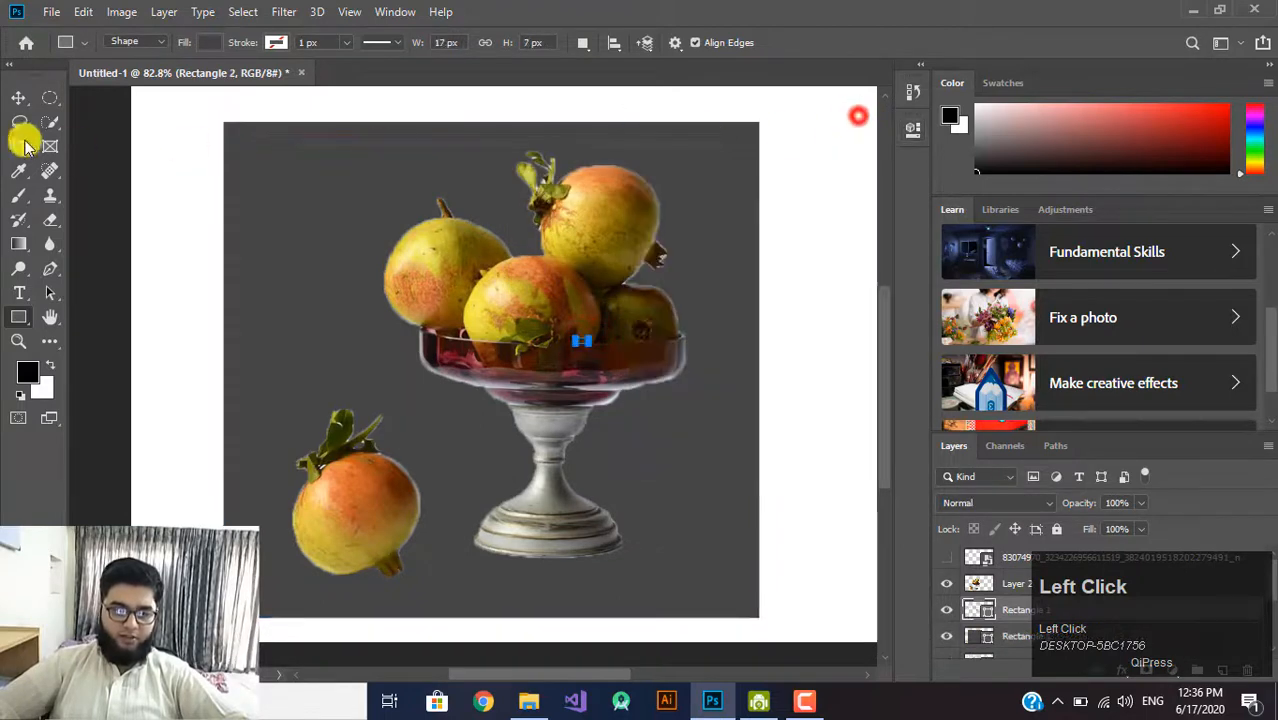
Move the fruit cutout slightly left and down over the gray rectangle
left_click(18, 97)
left_click_drag(579, 291, 586, 309)
left_click(808, 280)
left_click(608, 340)
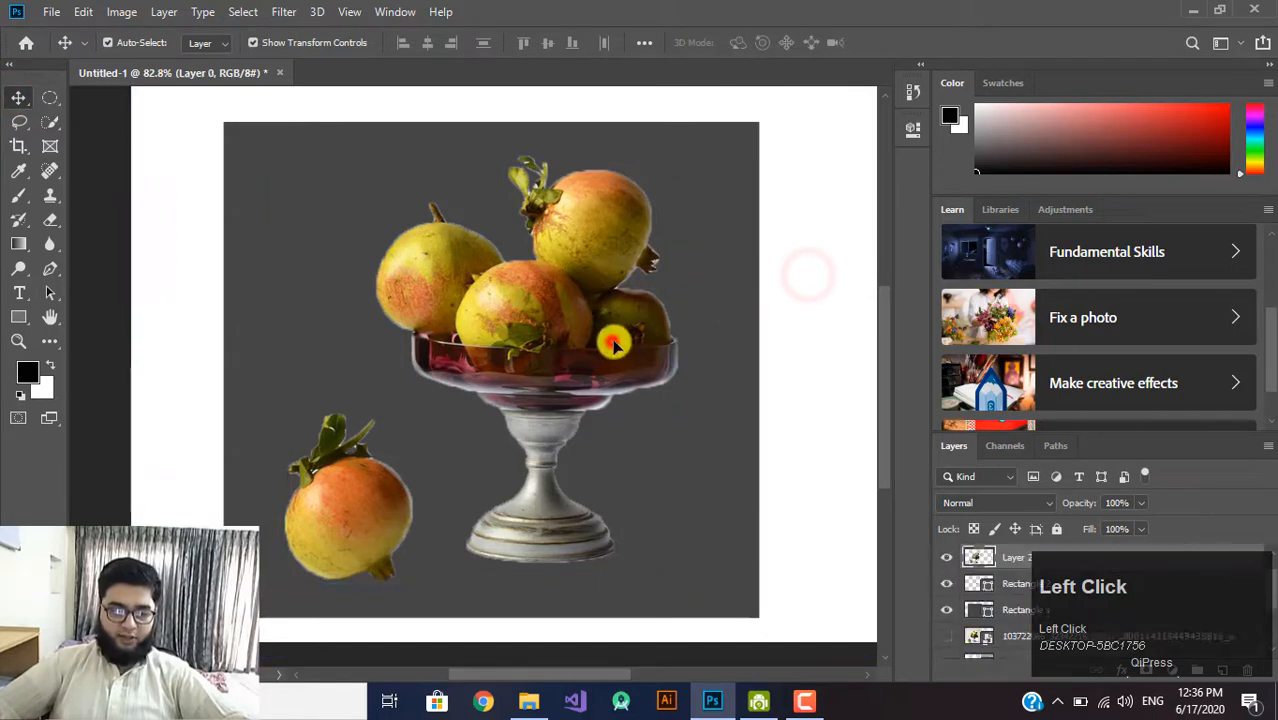
left_click(265, 268)
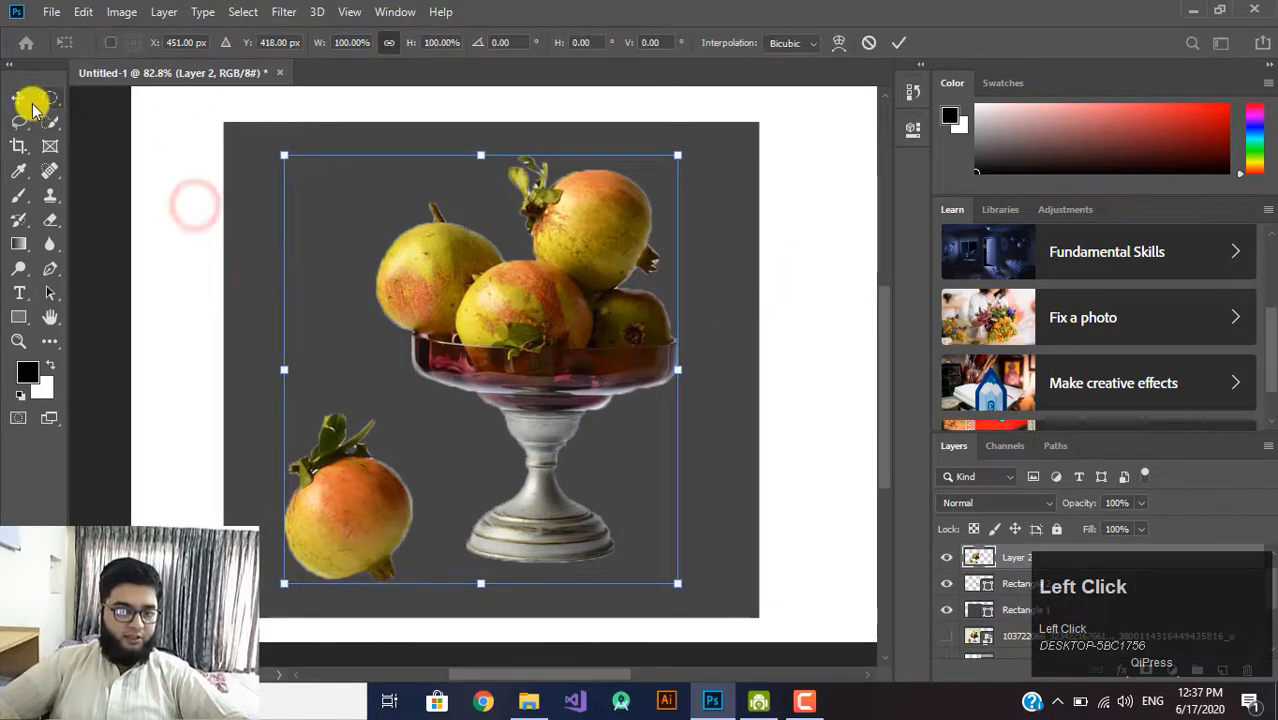
left_click(183, 163)
left_click_drag(178, 140, 500, 330)
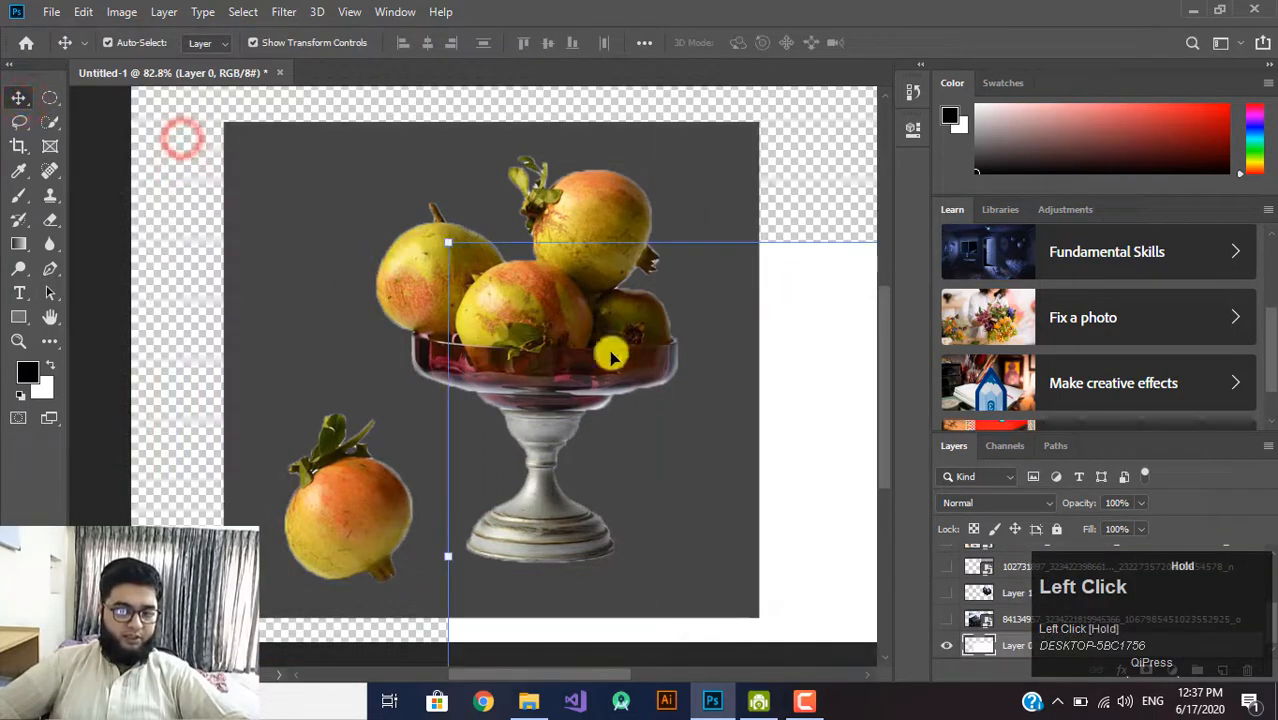
key("ctrl+z")
left_click(602, 291)
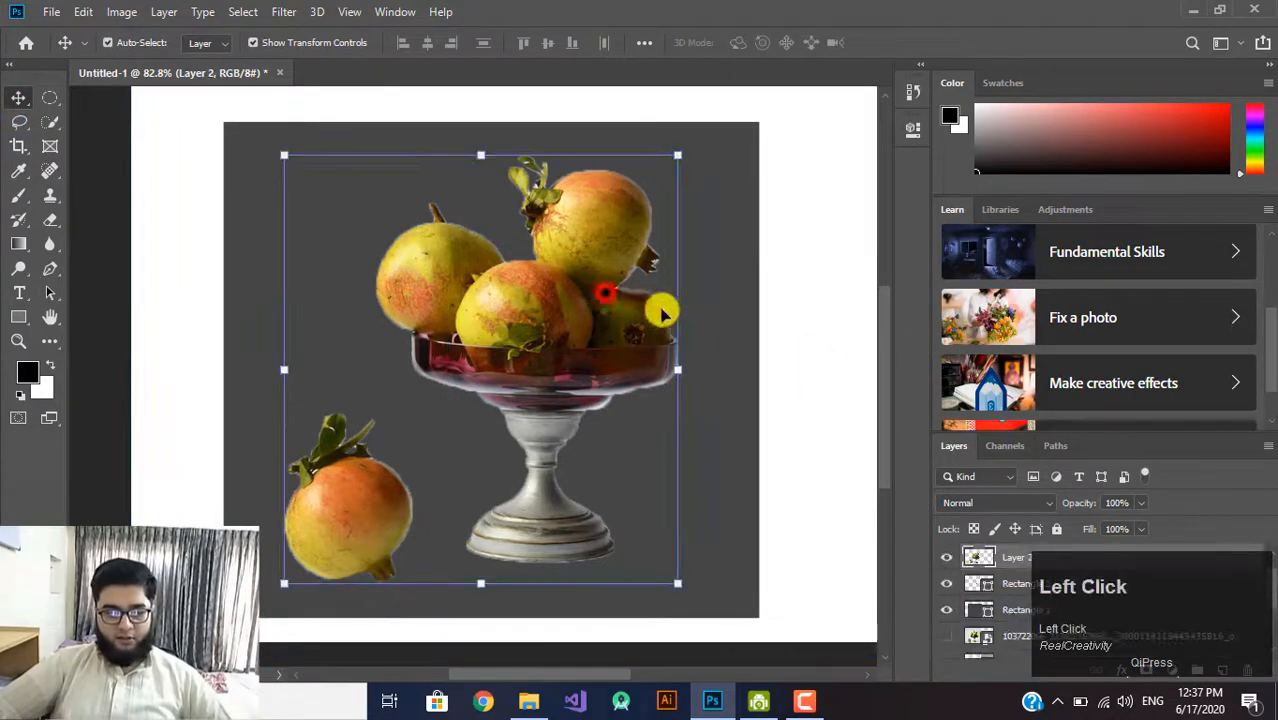
left_click(693, 320, "shift")
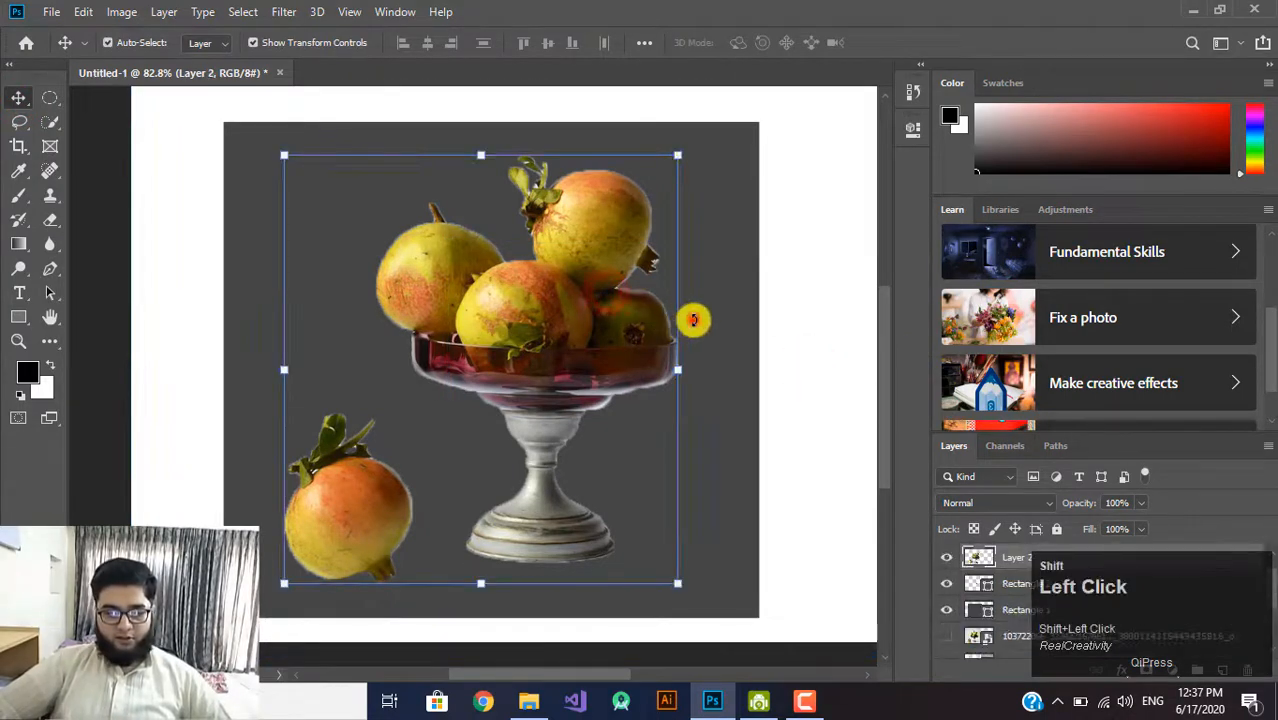
Hide the fruit cutout and both rectangle layers, and delete the small rectangle's layer
left_click(952, 558)
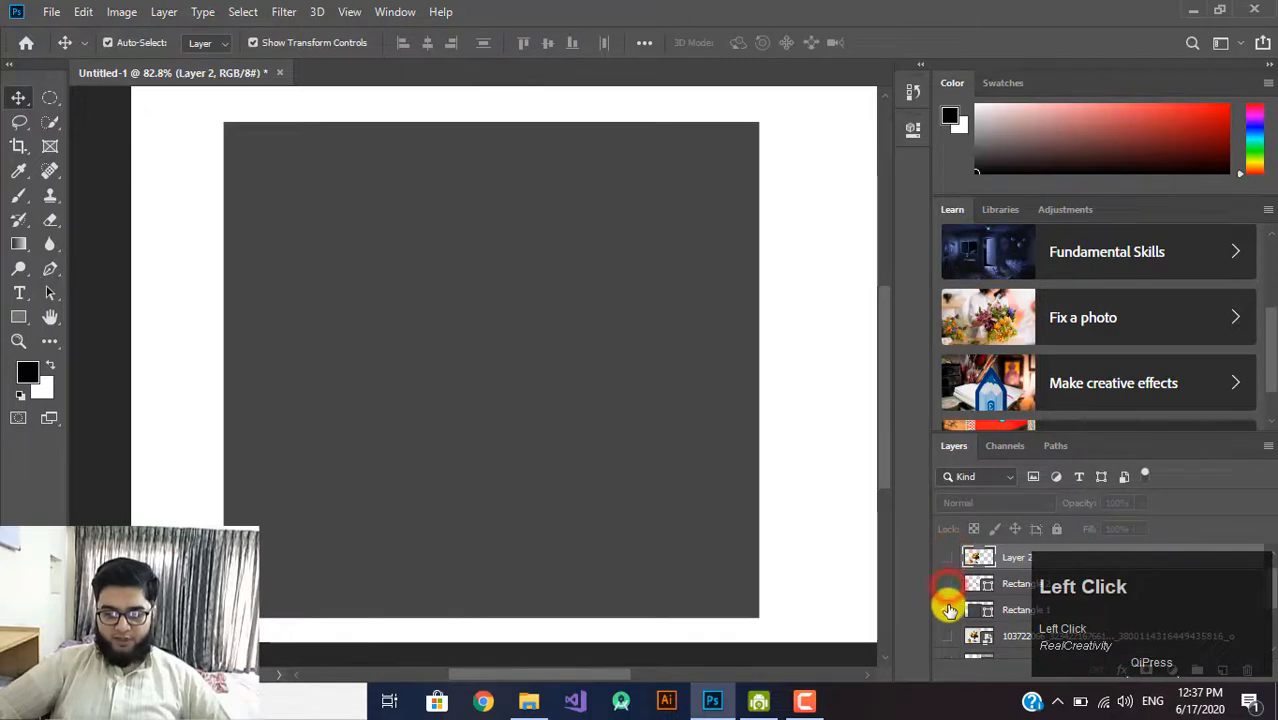
left_click(949, 608)
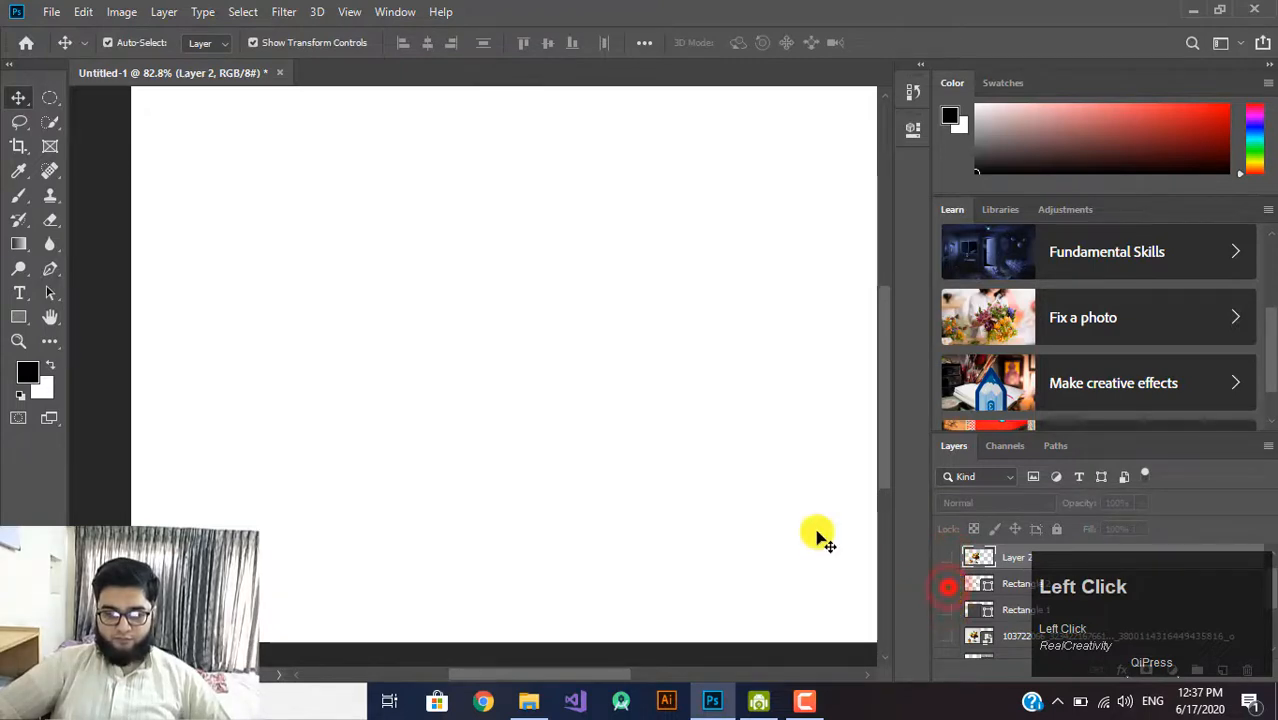
left_click(981, 586)
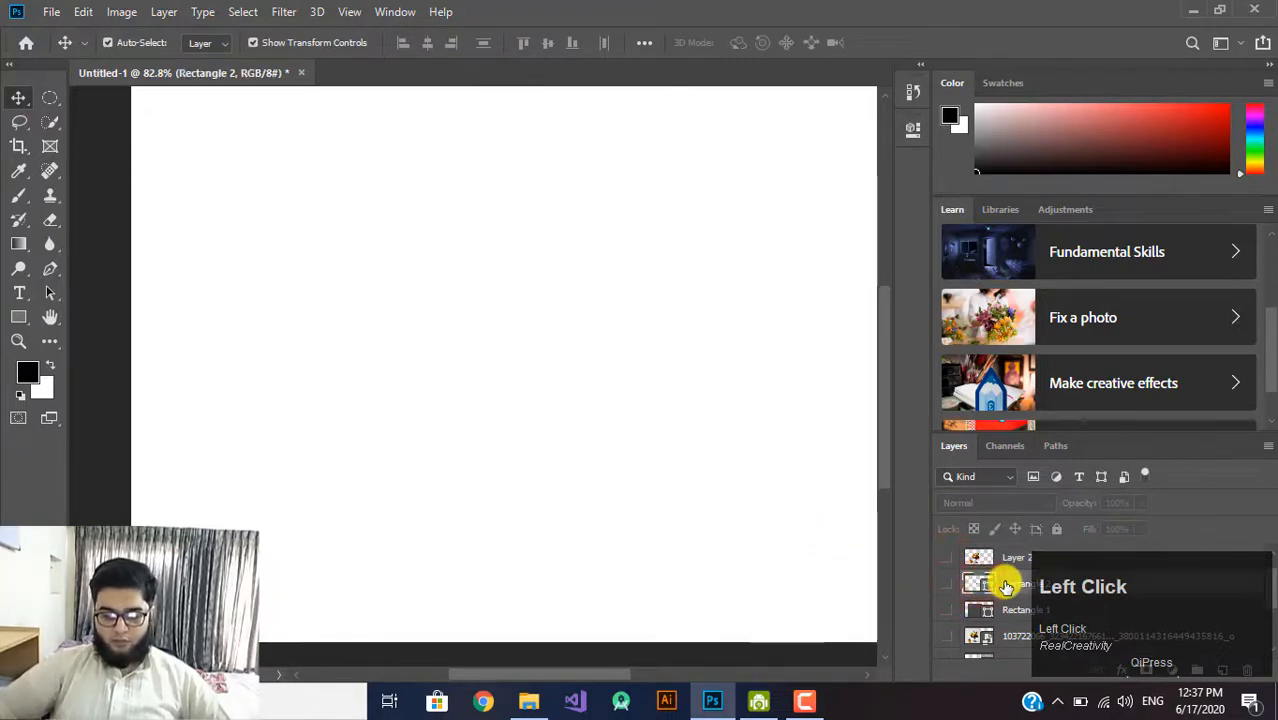
key("Delete")
Show the skyscraper photo layer just above the white background layer
scroll(1010, 598, "down", 2)
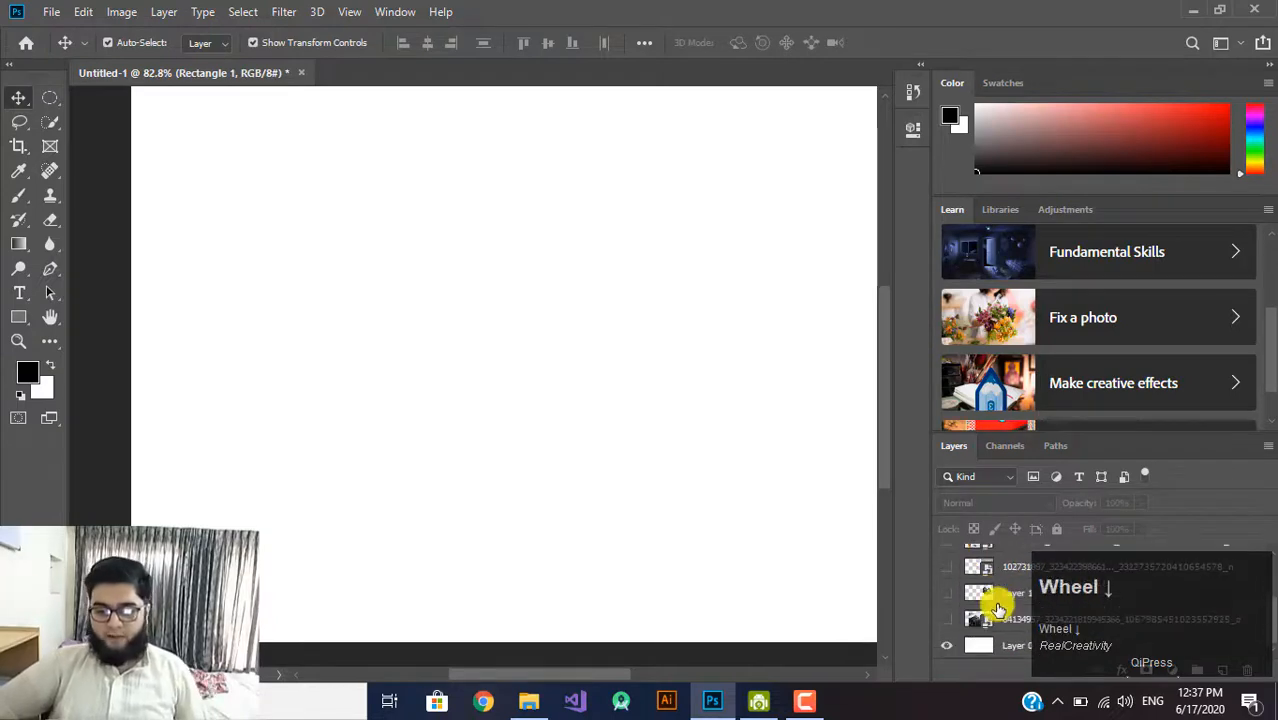
left_click(950, 622)
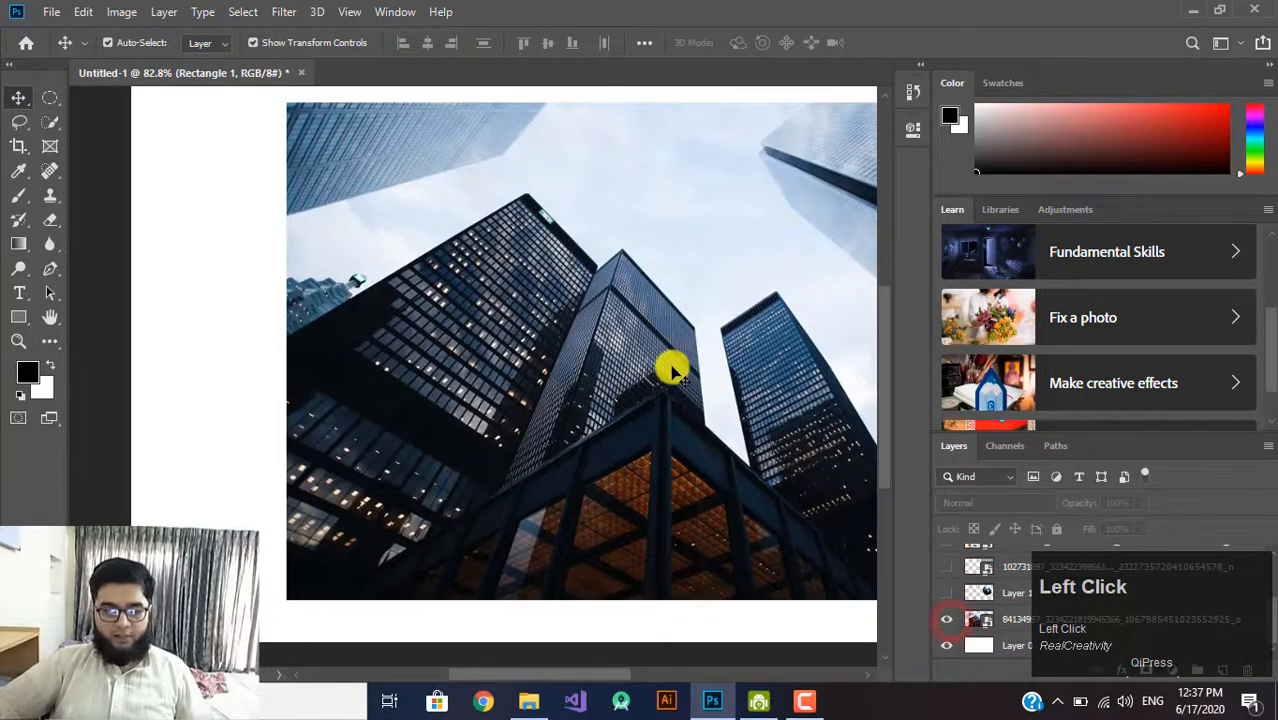
Move the skyscraper photo left on the canvas so its full width fits in the visible area
left_click_drag(628, 390, 440, 399)
Try Magic Wand selections at tolerance 32 on the photo's upper-left building, the large dark tower and the middle tower
right_click(50, 120)
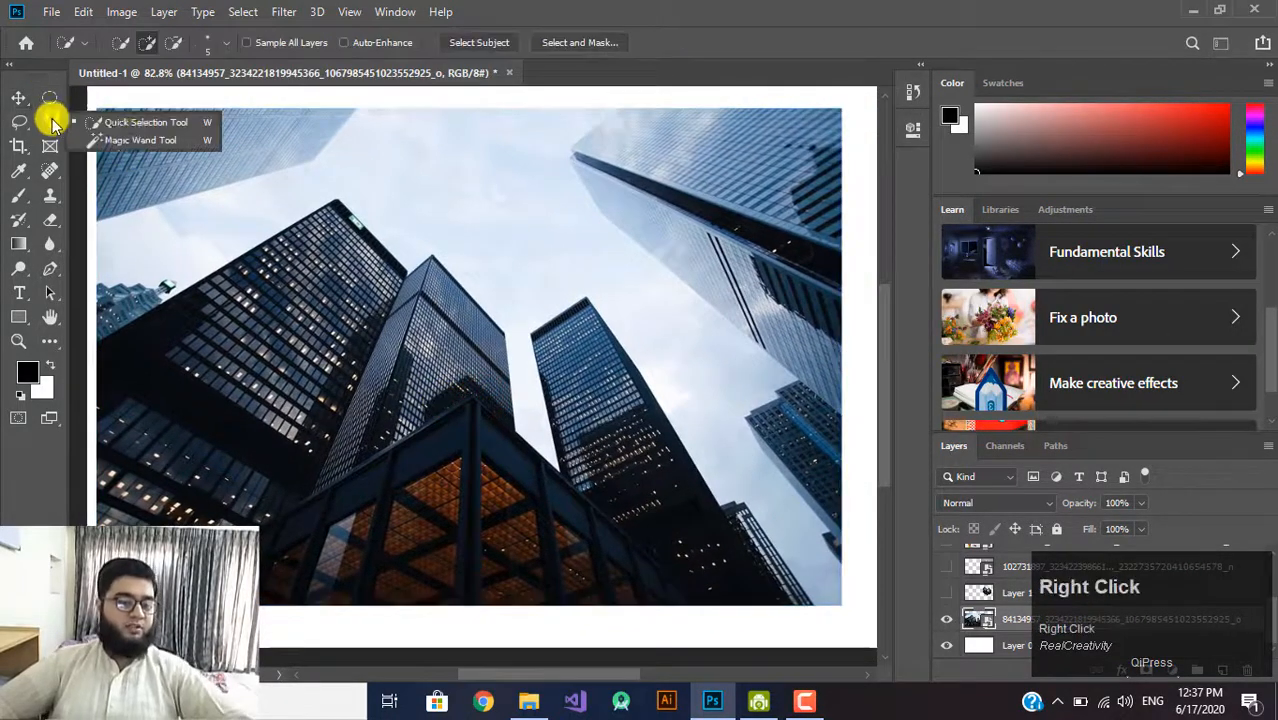
left_click(139, 141)
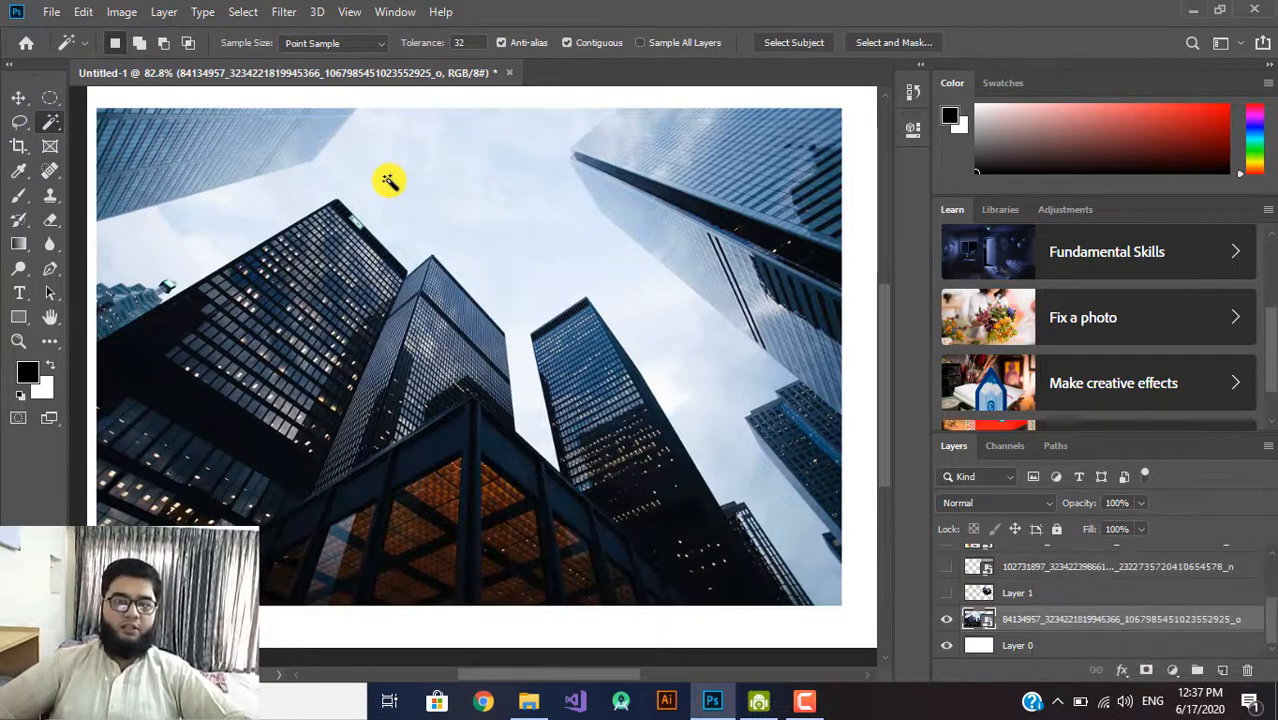
left_click(288, 153)
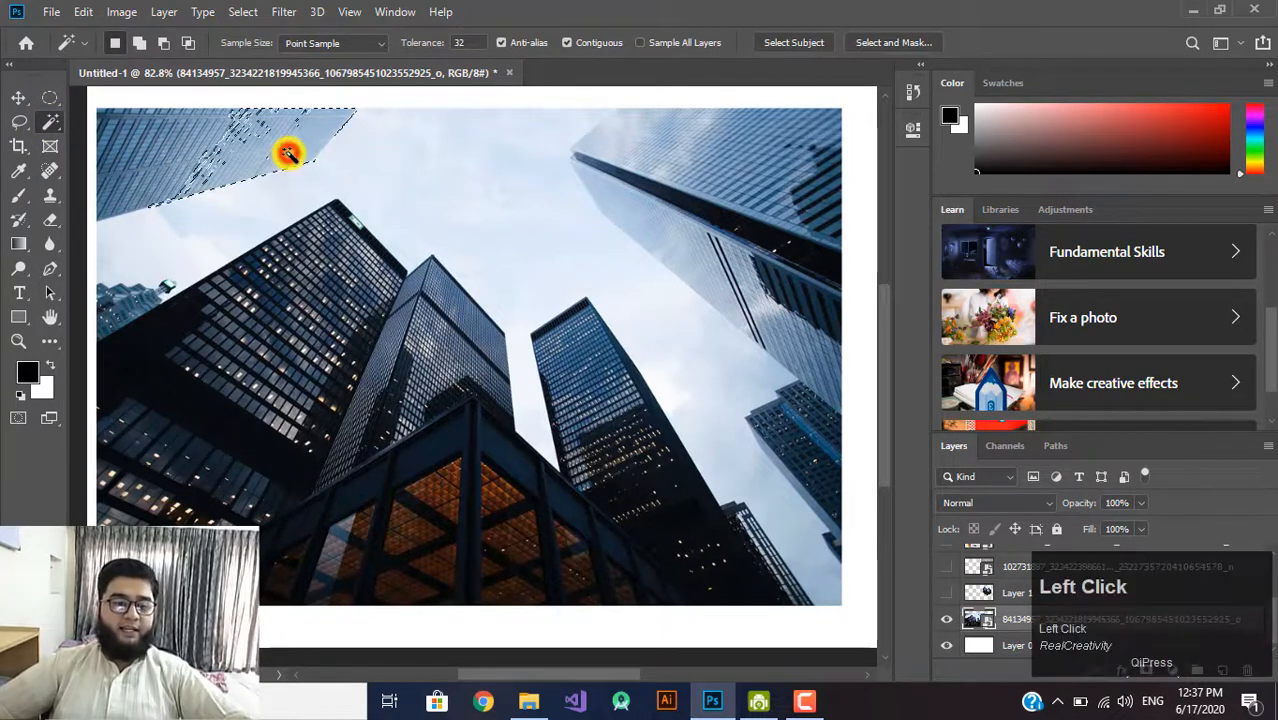
left_click(120, 131)
left_click(253, 137)
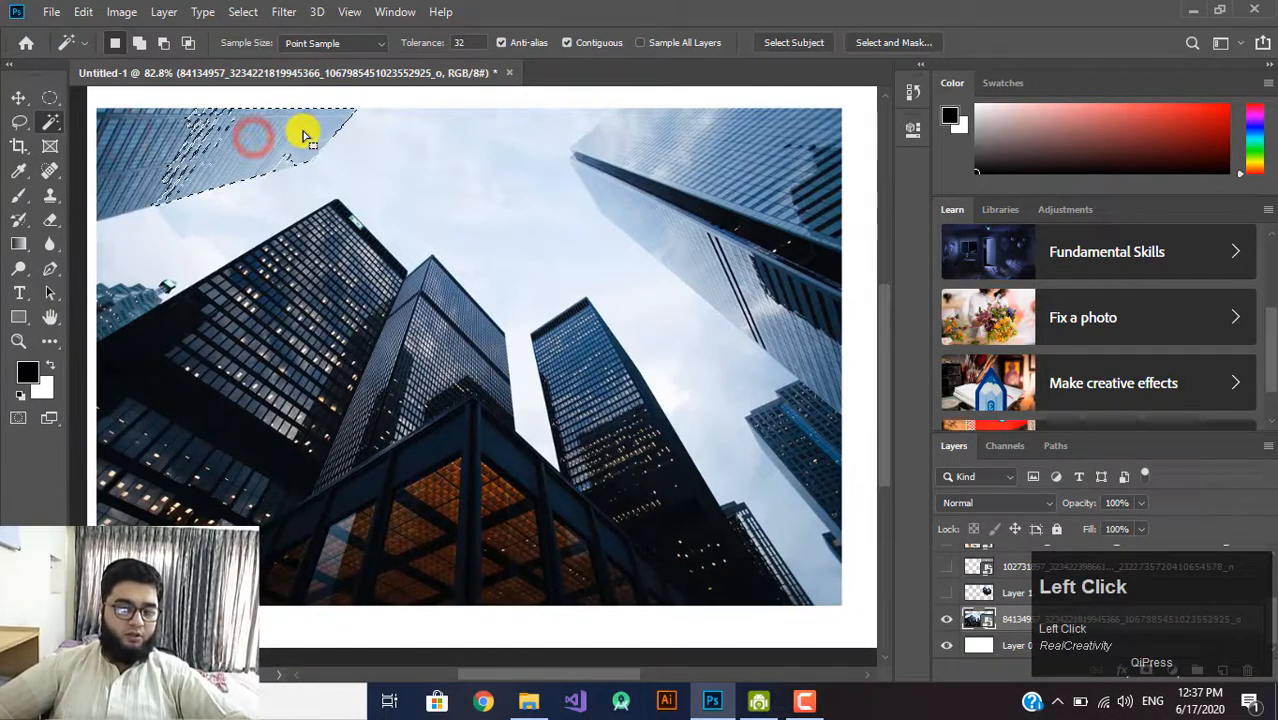
left_click(164, 342)
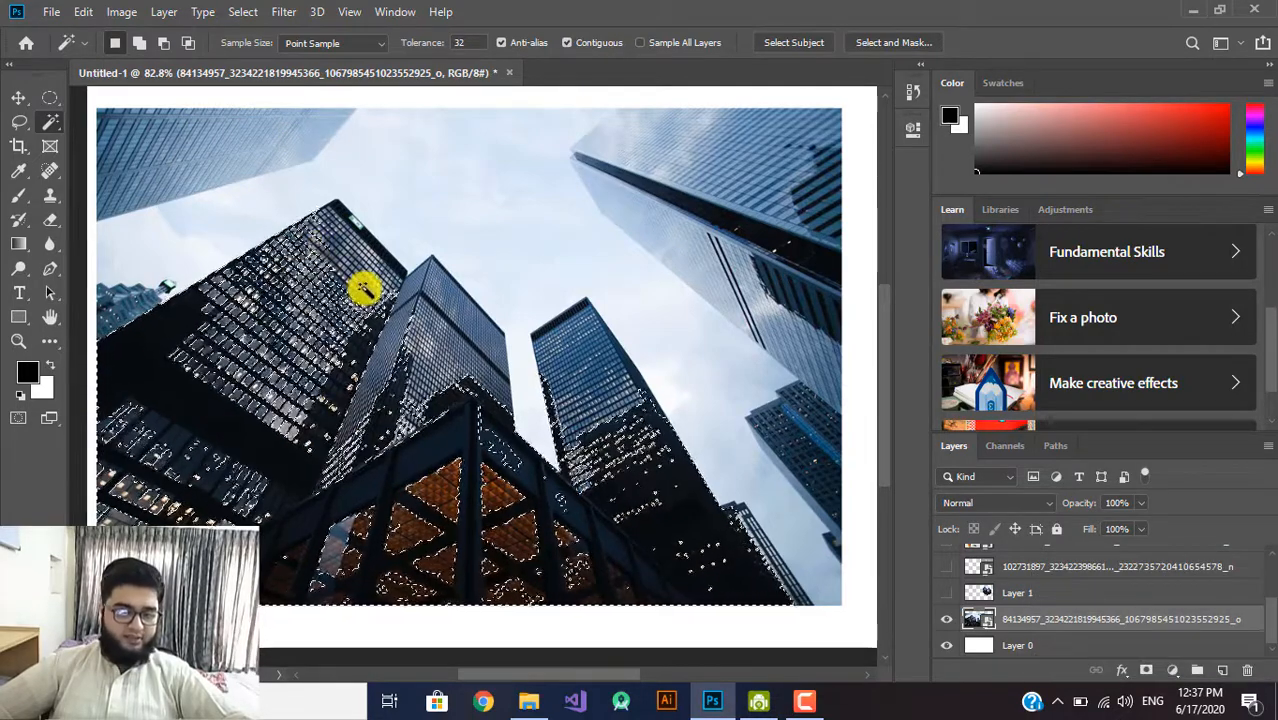
left_click(434, 314)
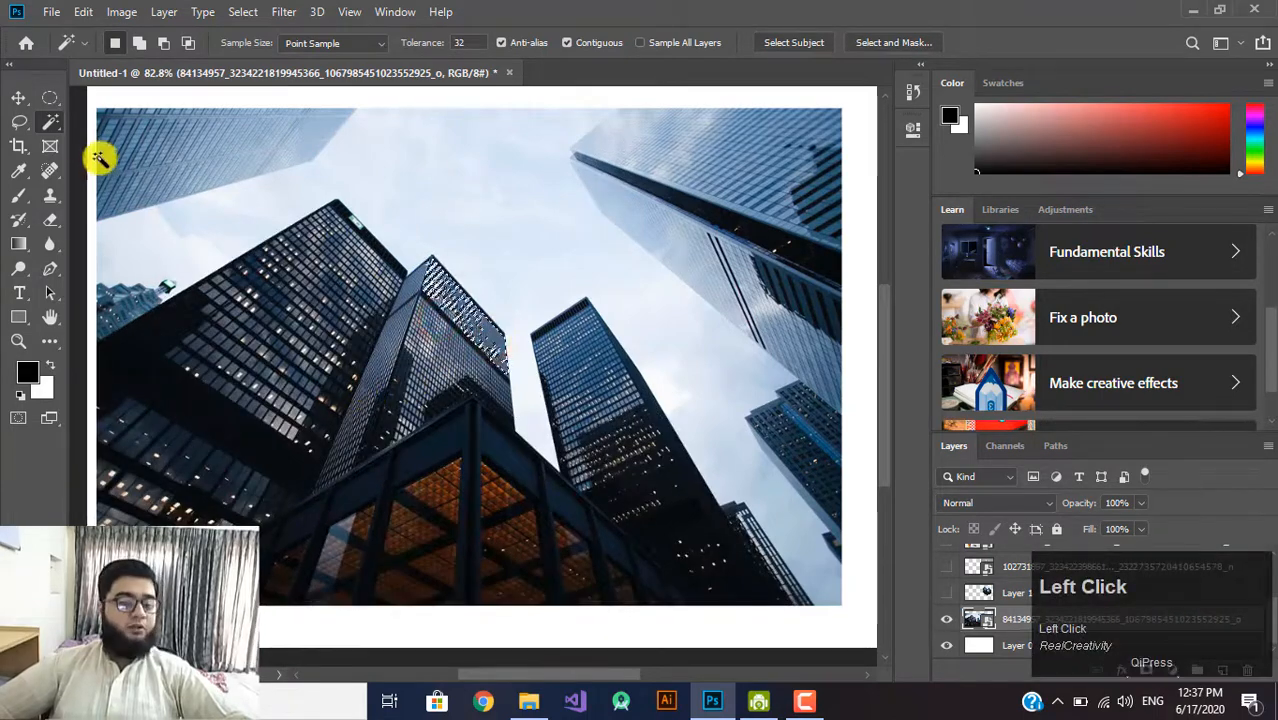
Brush a Quick Selection over the large dark tower in the left part of the photo
right_click(51, 121)
left_click(107, 124)
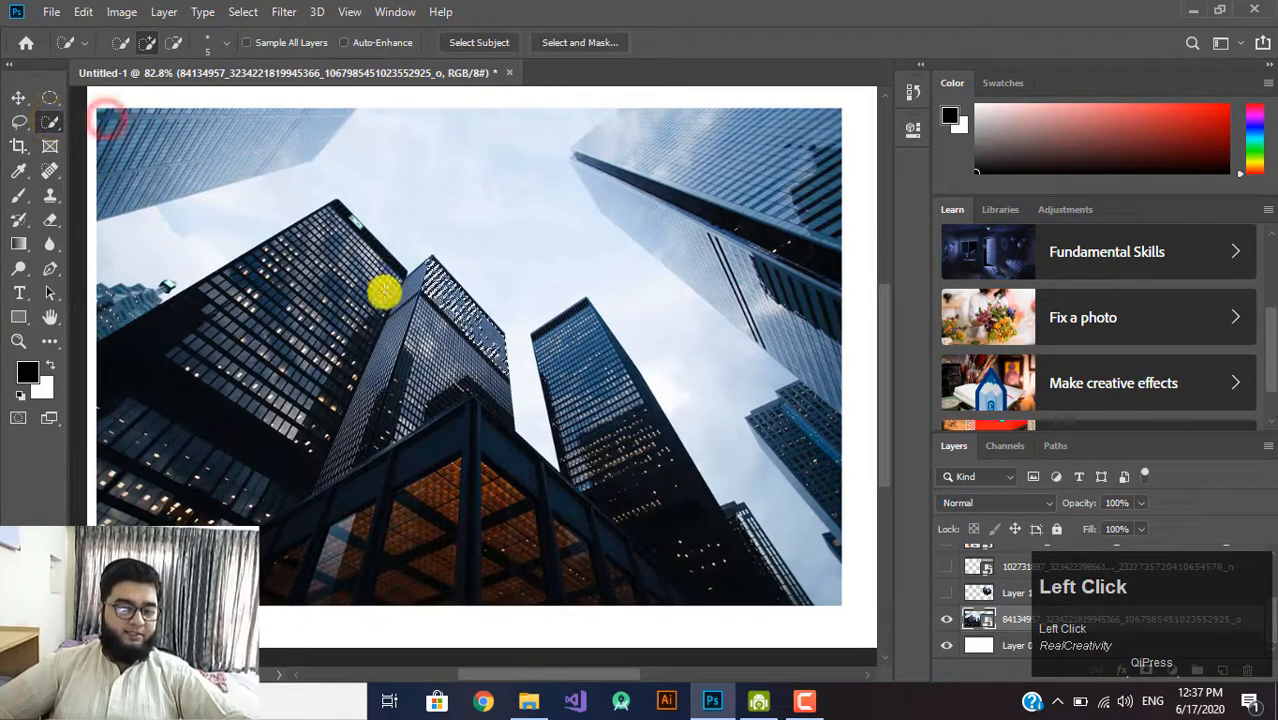
left_click_drag(383, 290, 313, 375)
left_click_drag(331, 282, 237, 385)
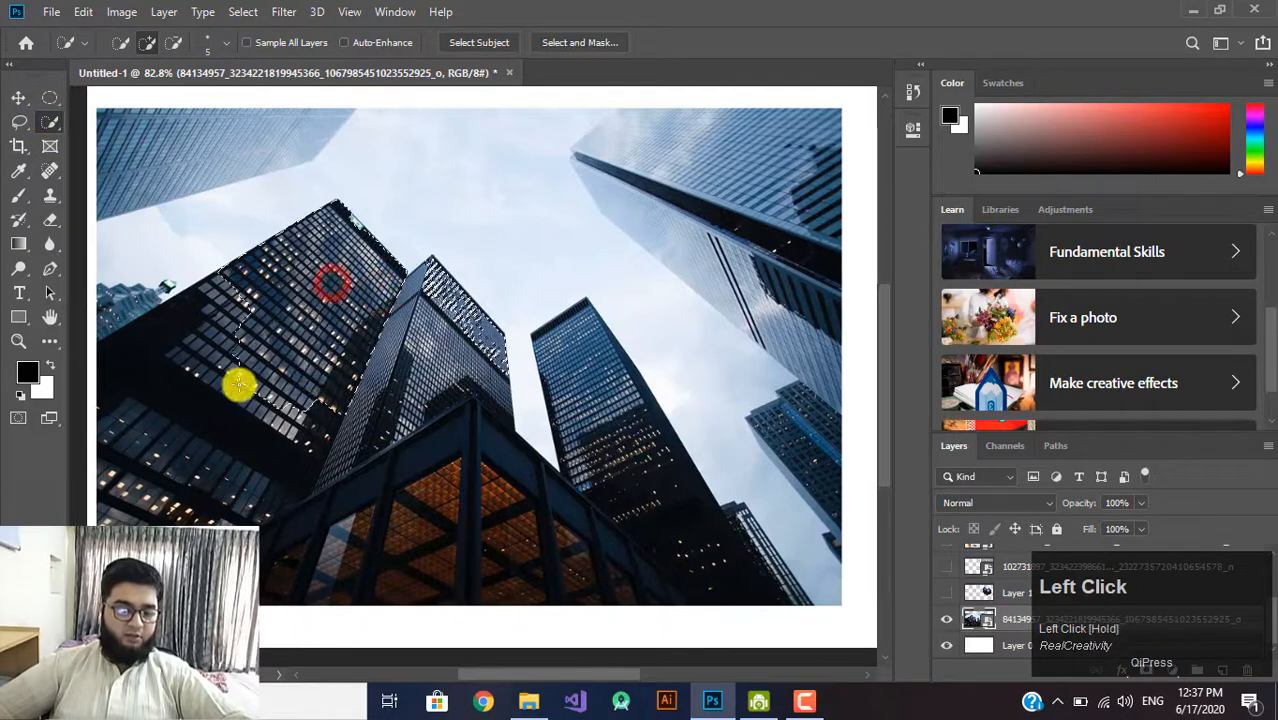
left_click_drag(240, 336, 165, 439)
Sample the photo's upper-left building and the sky with the Magic Wand at tolerance 32, then clear the selection
right_click(55, 119)
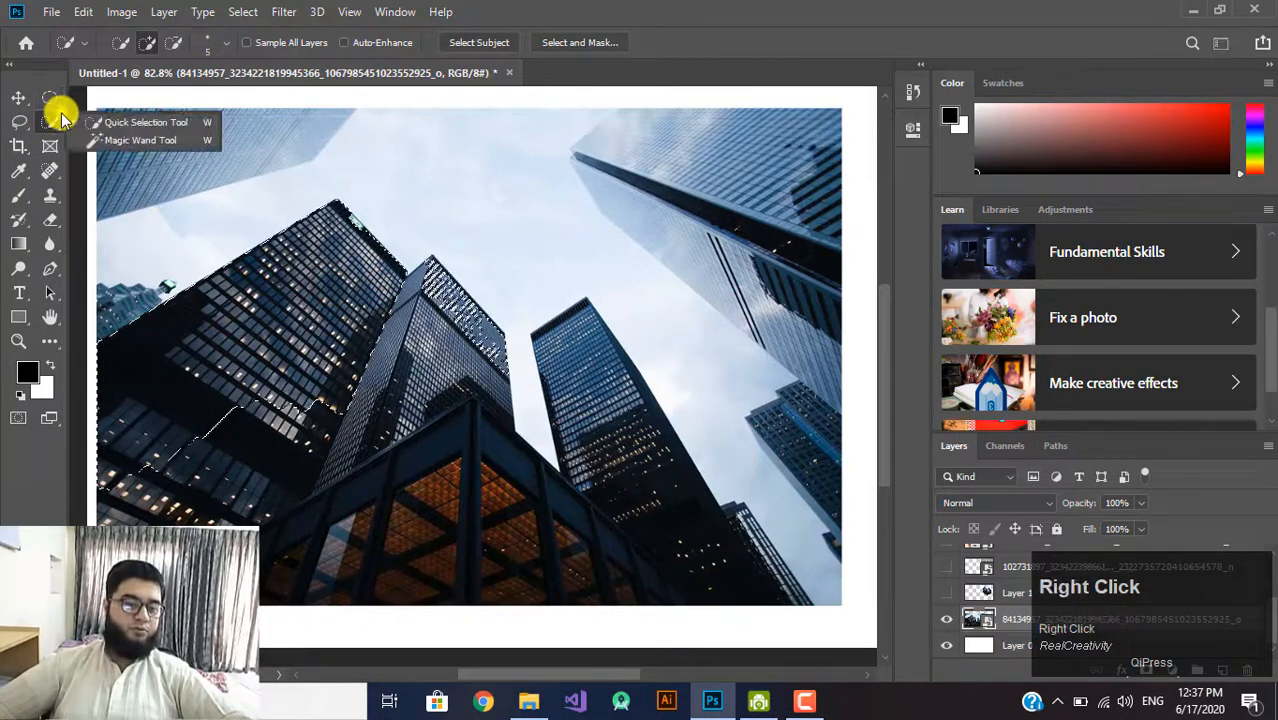
left_click(100, 141)
left_click(322, 130)
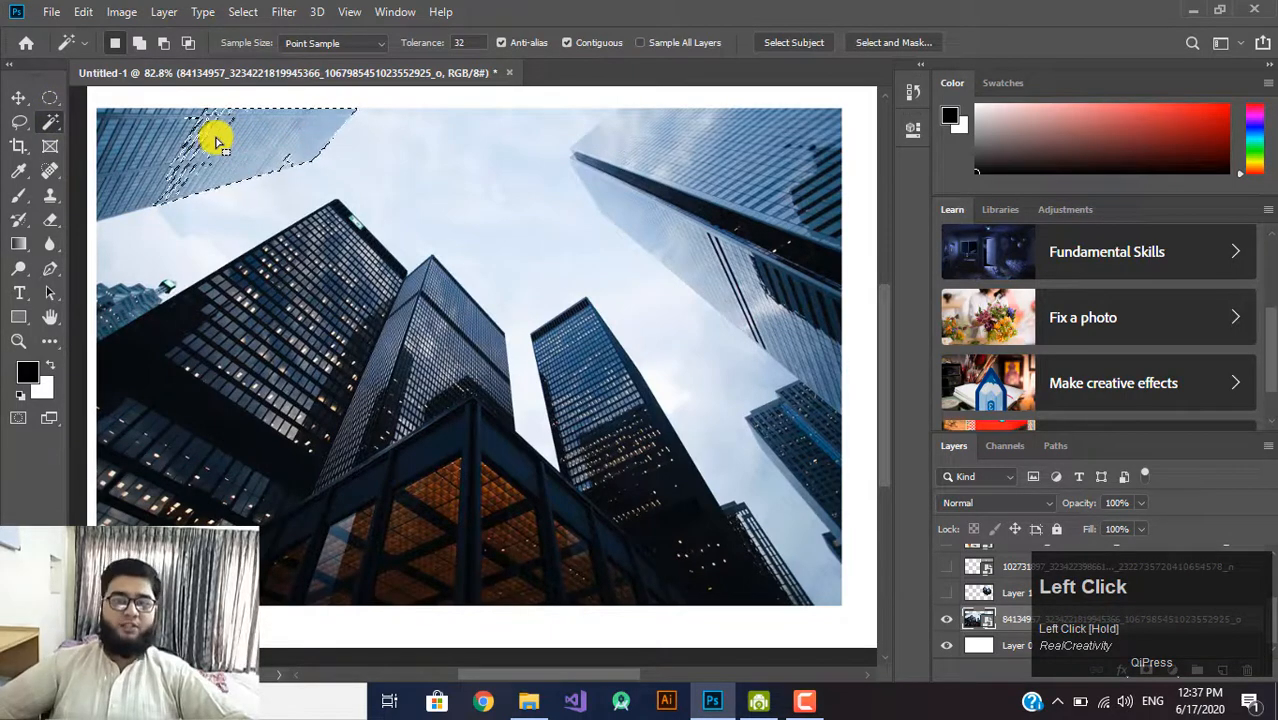
left_click(177, 140)
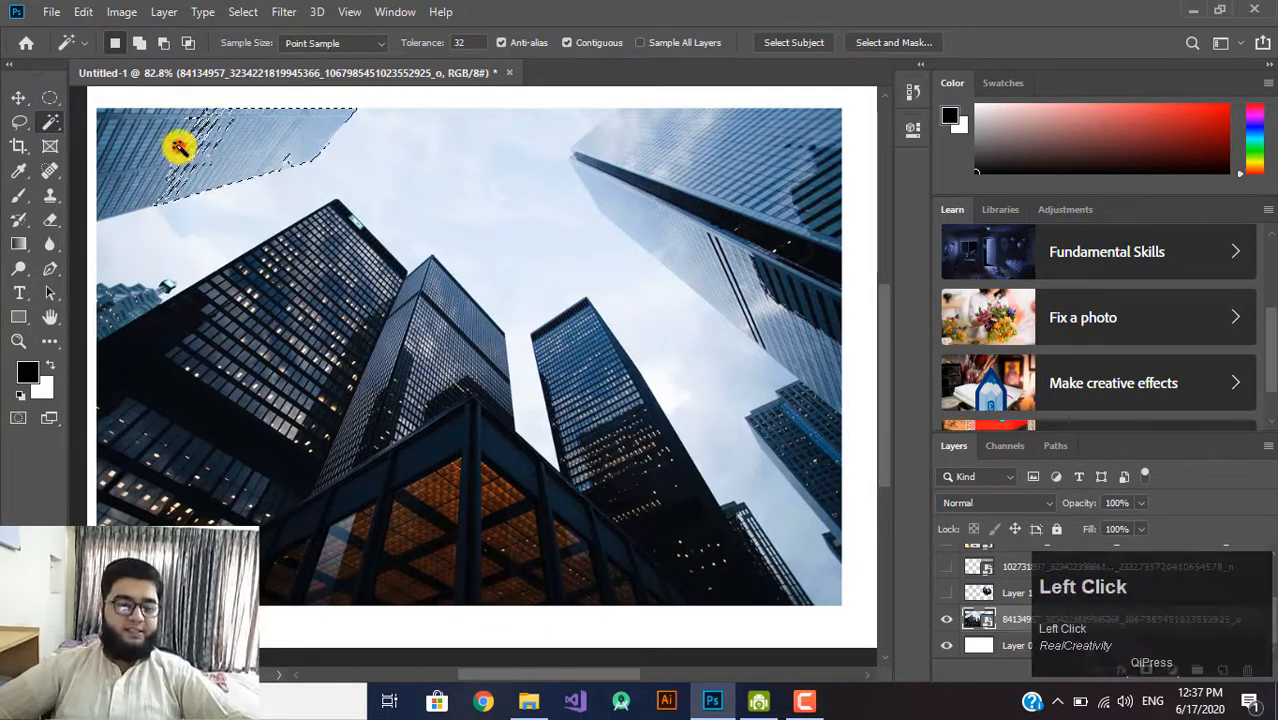
left_click(360, 162)
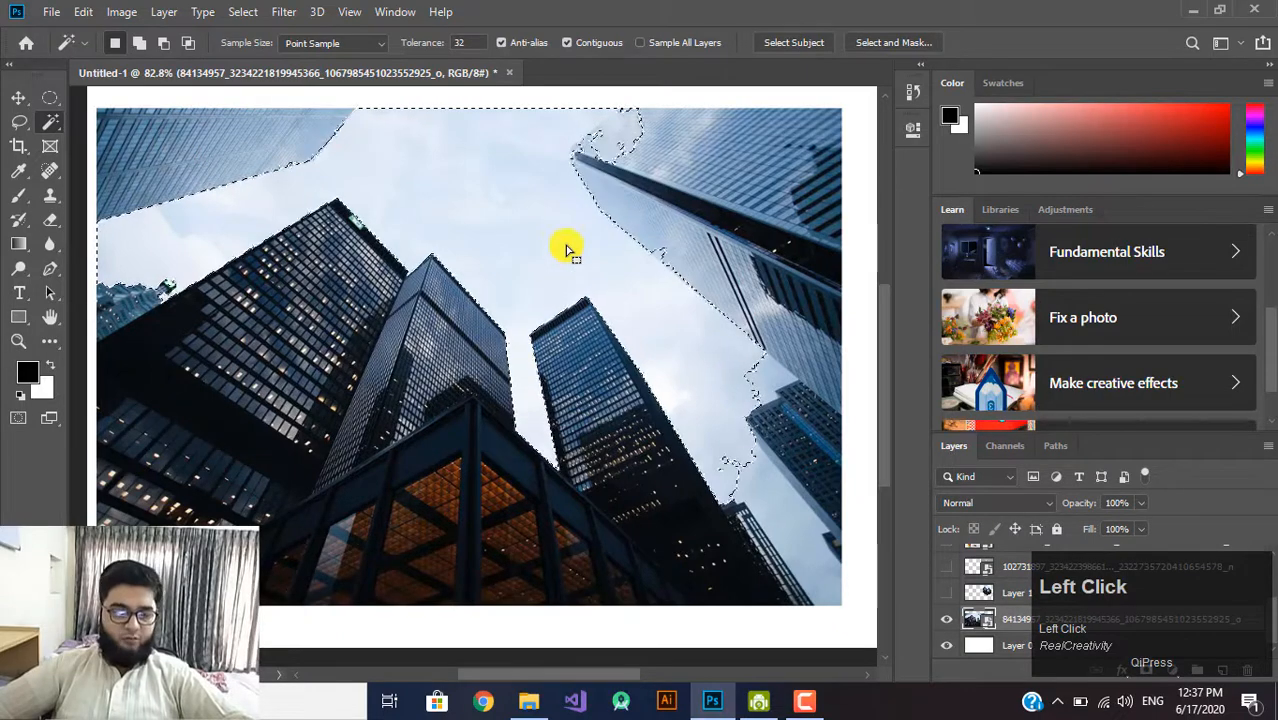
left_click(625, 297)
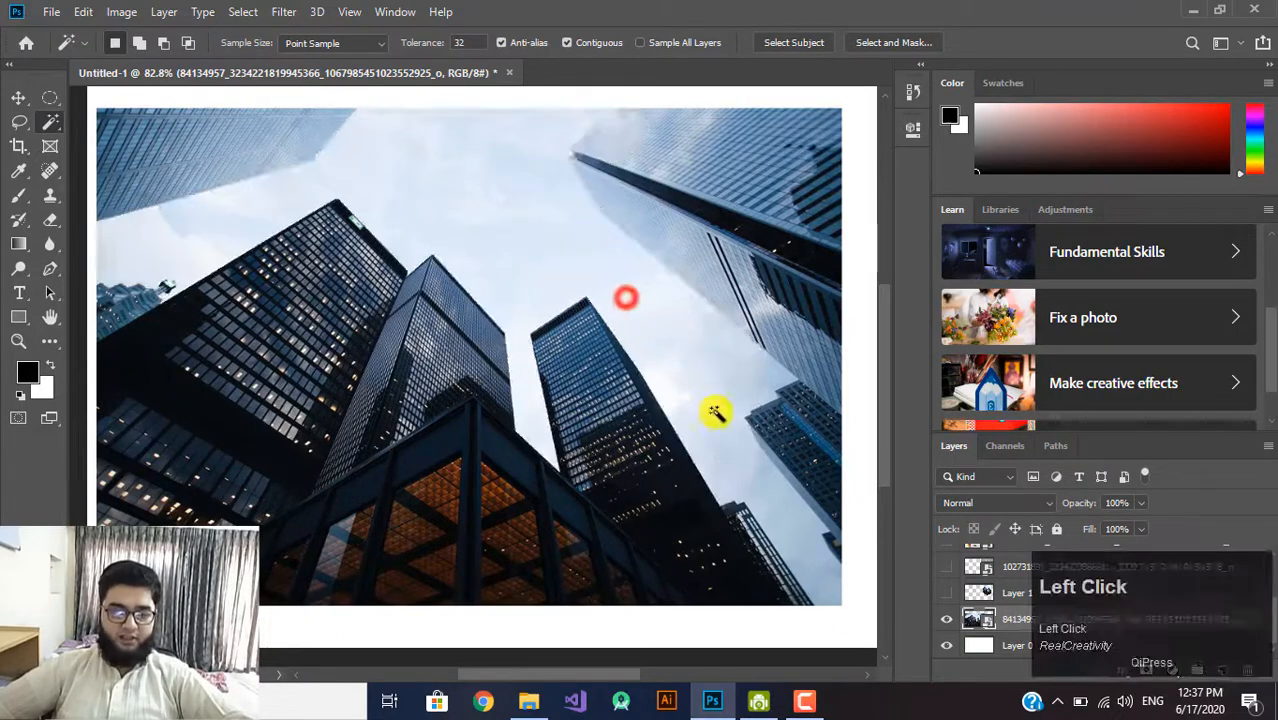
Build a Magic Wand selection of the sky, adding missing sky areas and subtracting parts of the upper-right building
left_click(782, 505)
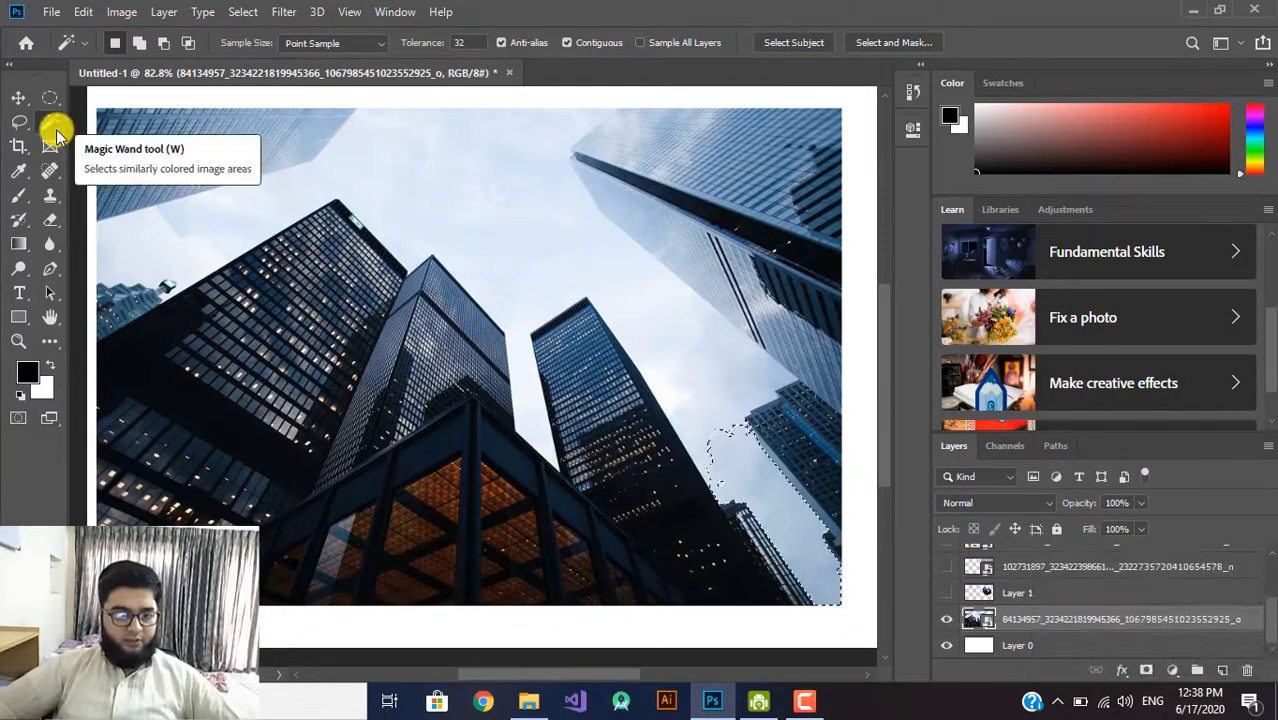
left_click(714, 406, "shift")
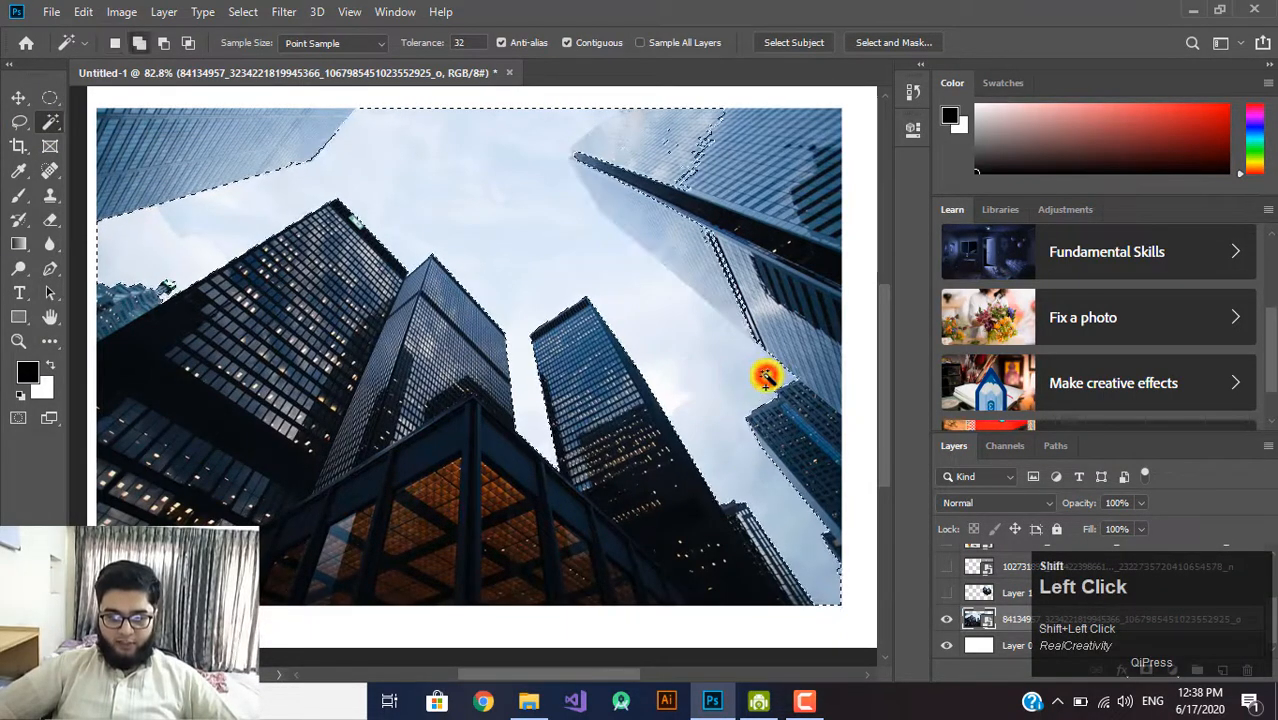
right_click(46, 126)
left_click(42, 124)
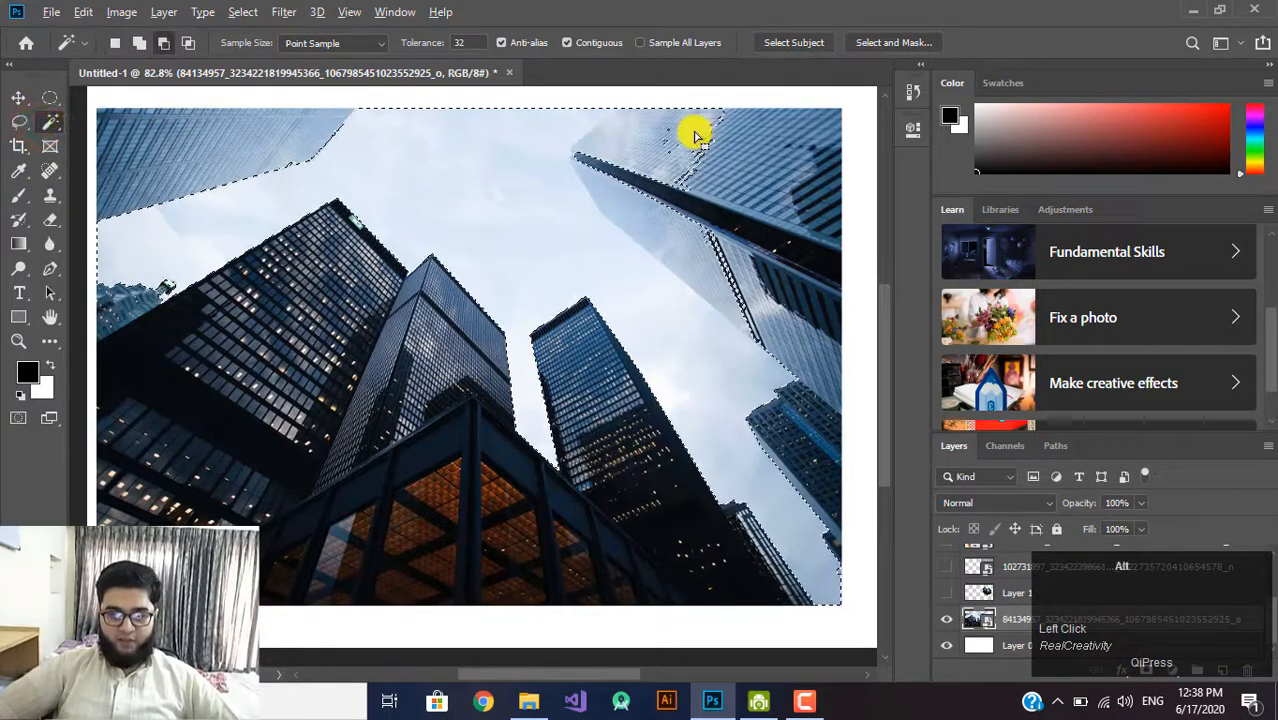
left_click(683, 141, "alt")
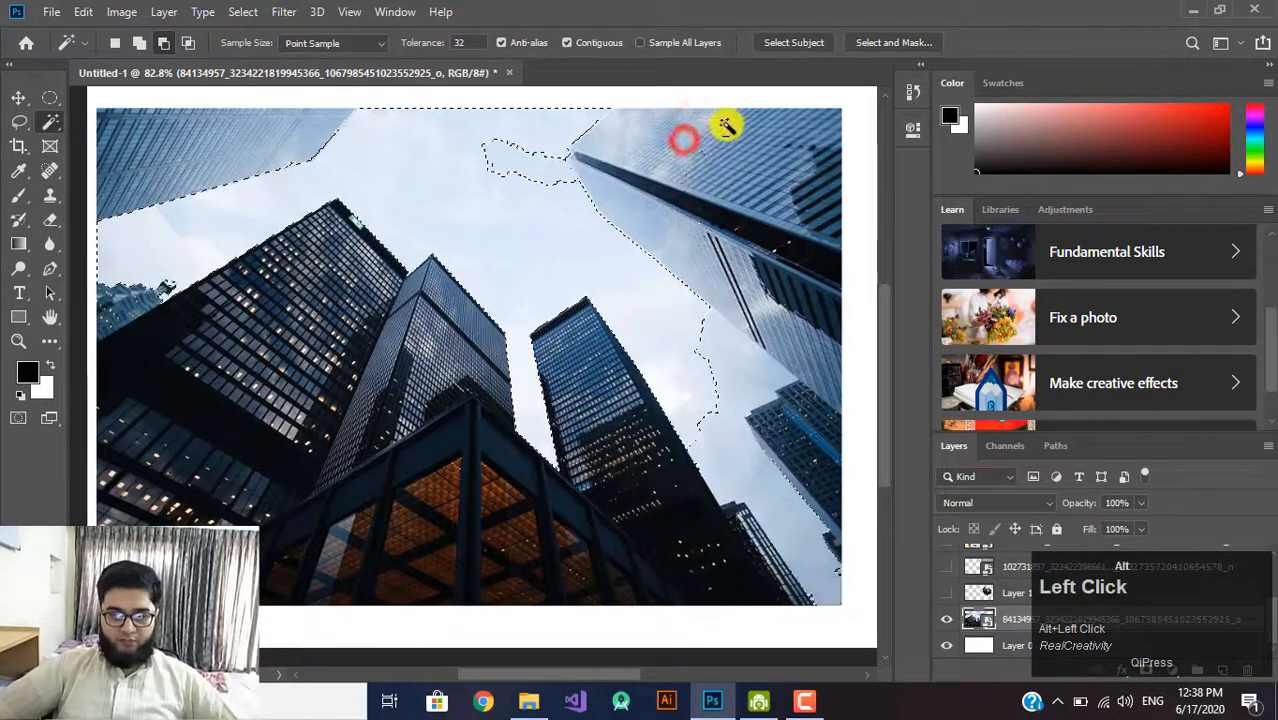
left_click(718, 118, "alt")
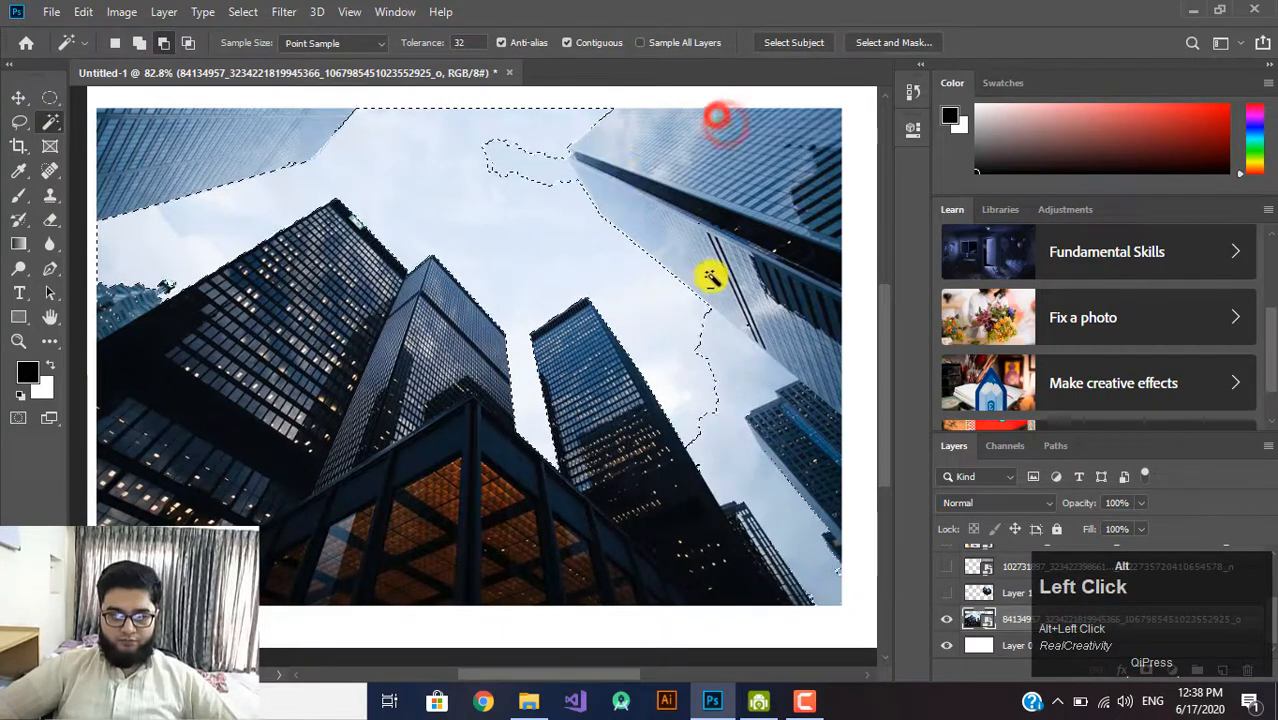
left_click(736, 403, "shift")
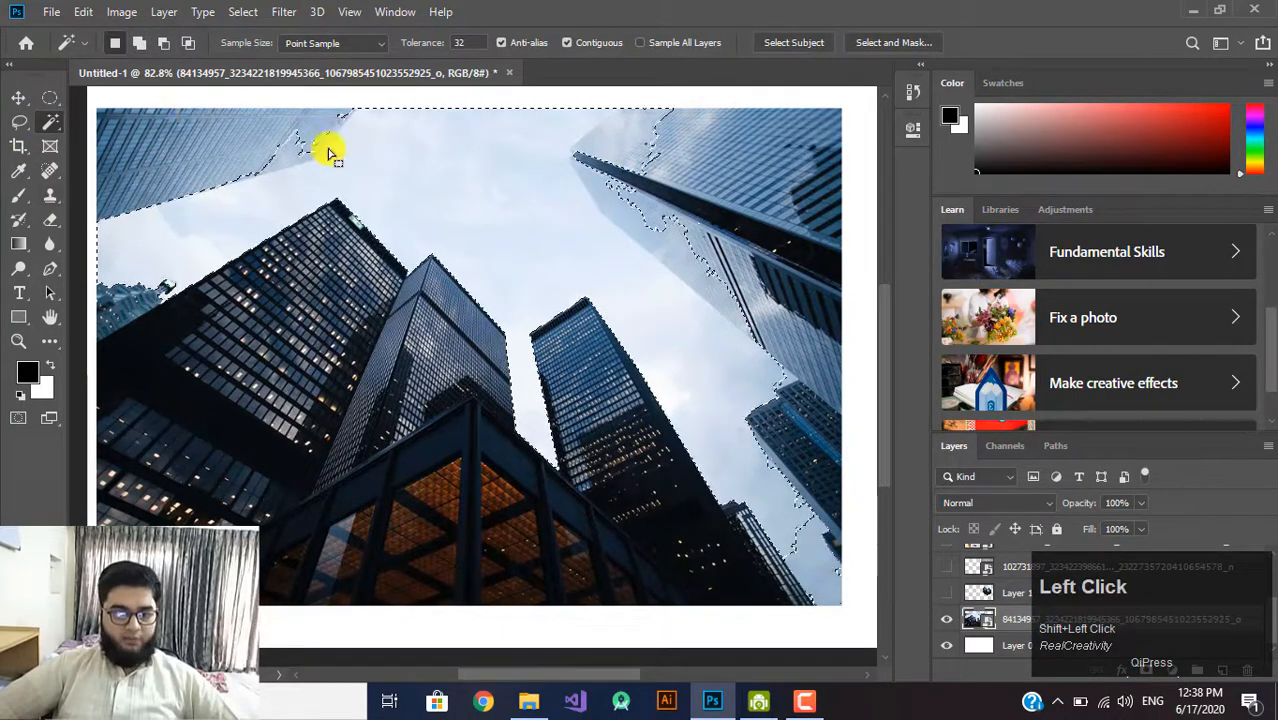
Examine the edges of the sky selection up close along the upper-left building and the towers
scroll(303, 152, "up", 5)
key("space")
left_click_drag(303, 153, 360, 290)
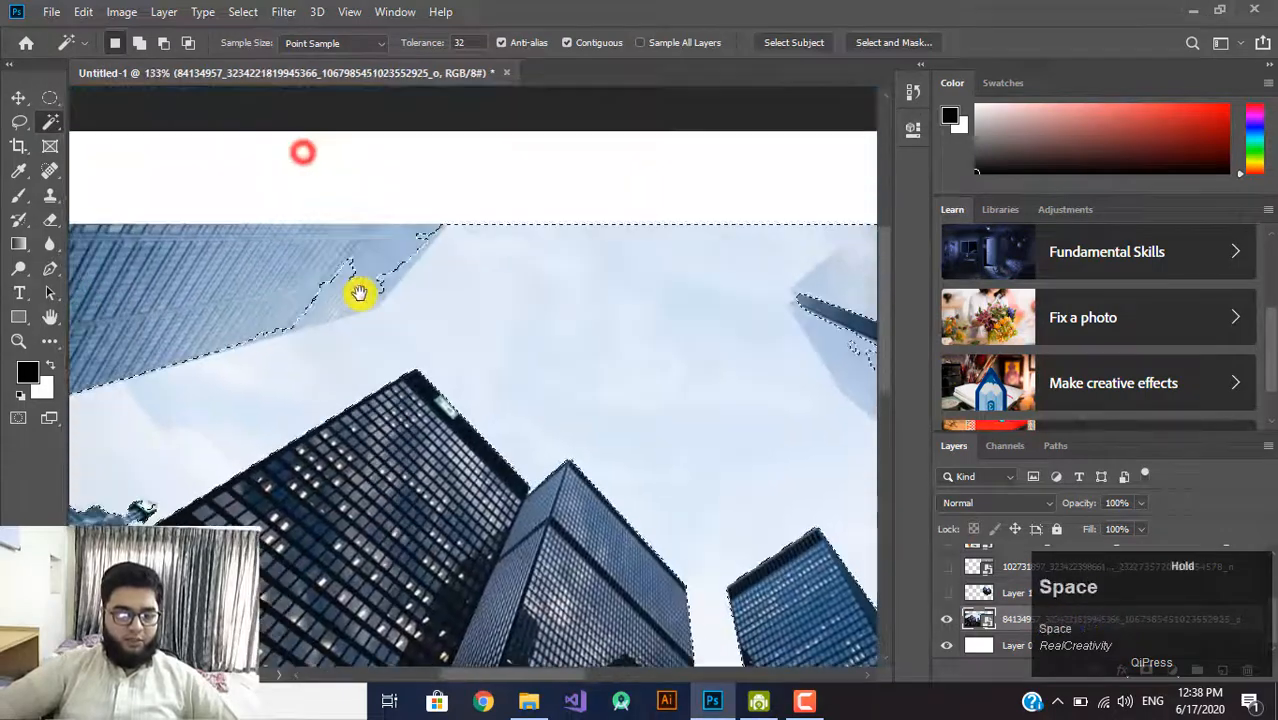
scroll(346, 286, "up", 2)
scroll(360, 348, "down", 5)
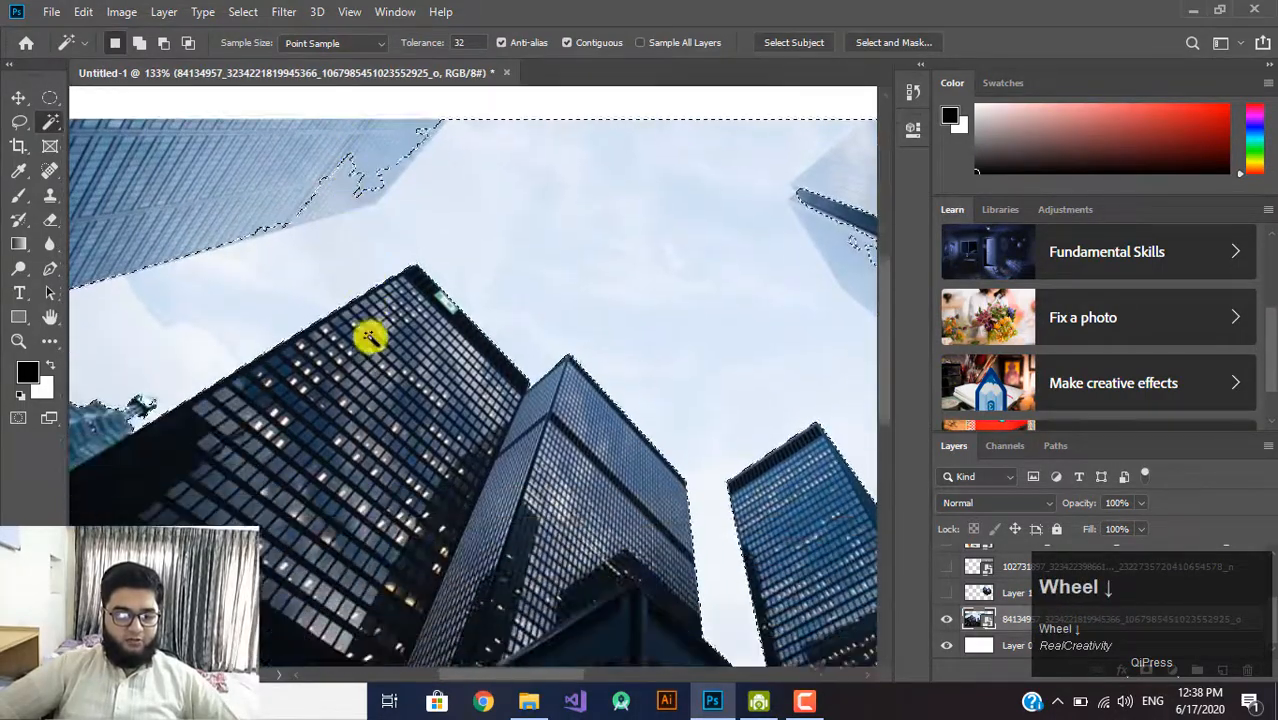
scroll(445, 377, "down", 6)
key("space")
left_click_drag(445, 377, 55, 135)
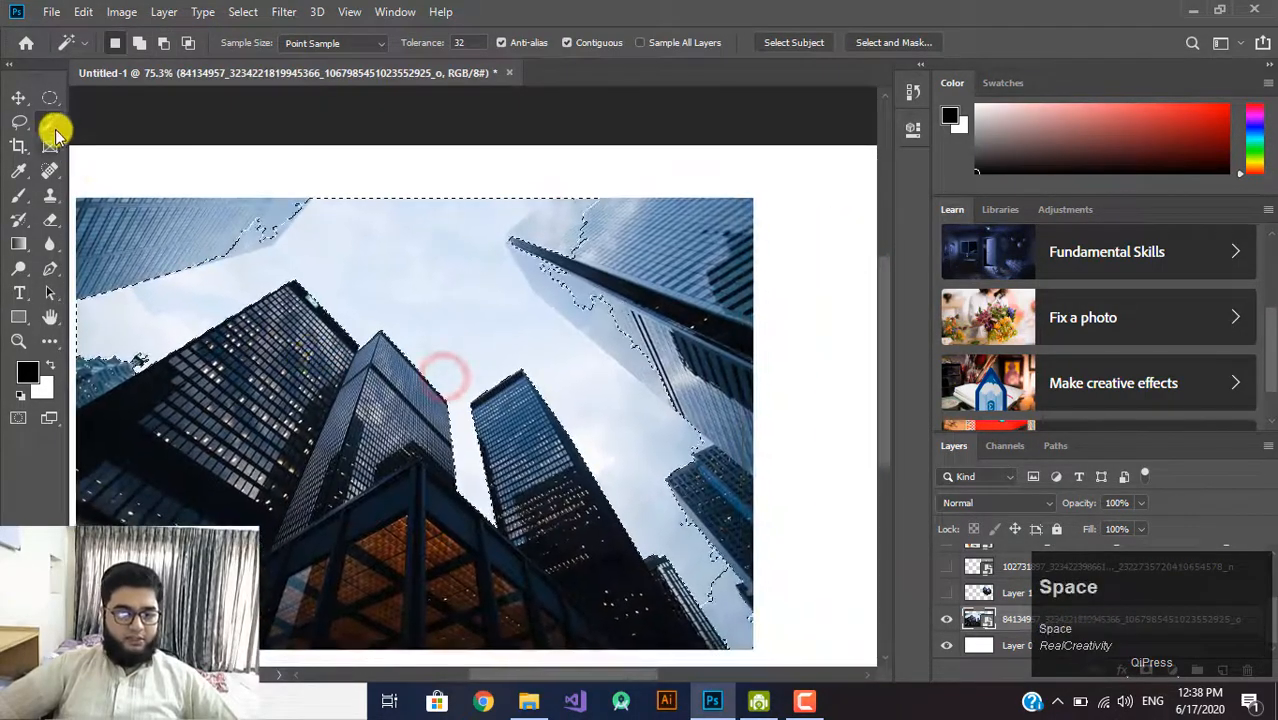
Replace the selection with a Quick Selection of the sky, subtracting the buildings in the photo's upper corners
left_click(50, 121)
left_click(90, 117)
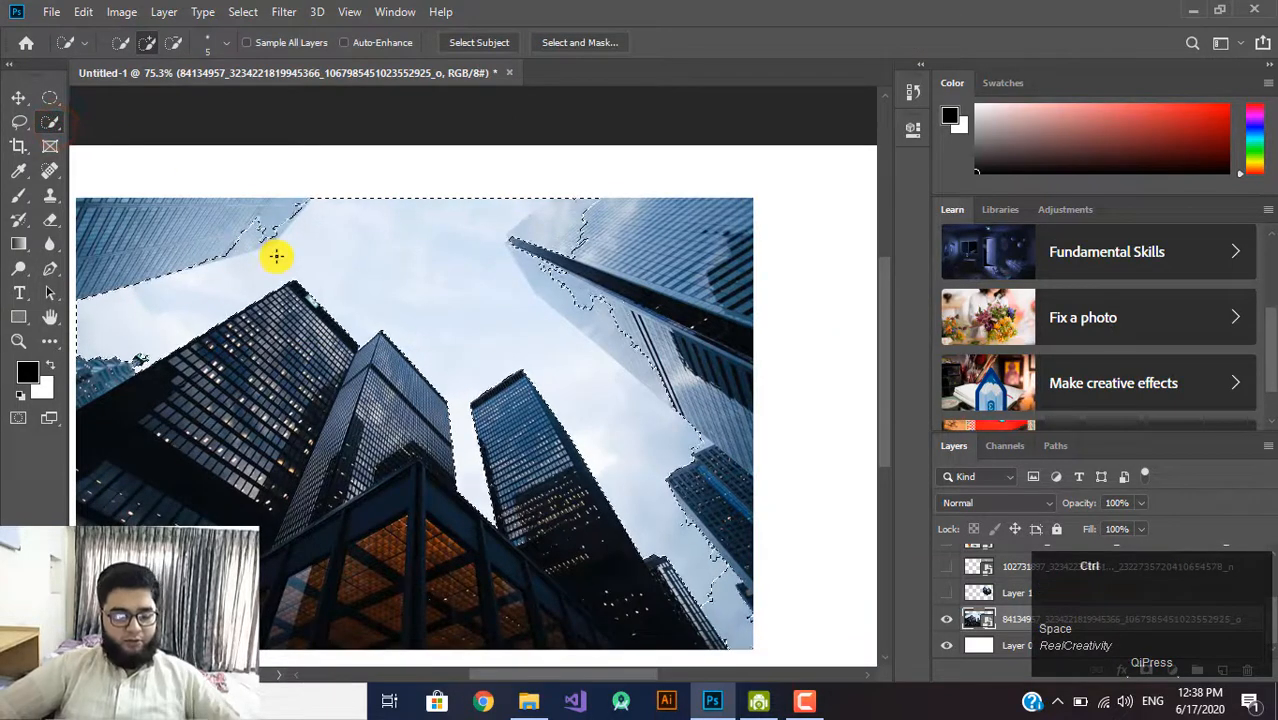
key("ctrl+d")
key("space")
left_click_drag(350, 340, 413, 322)
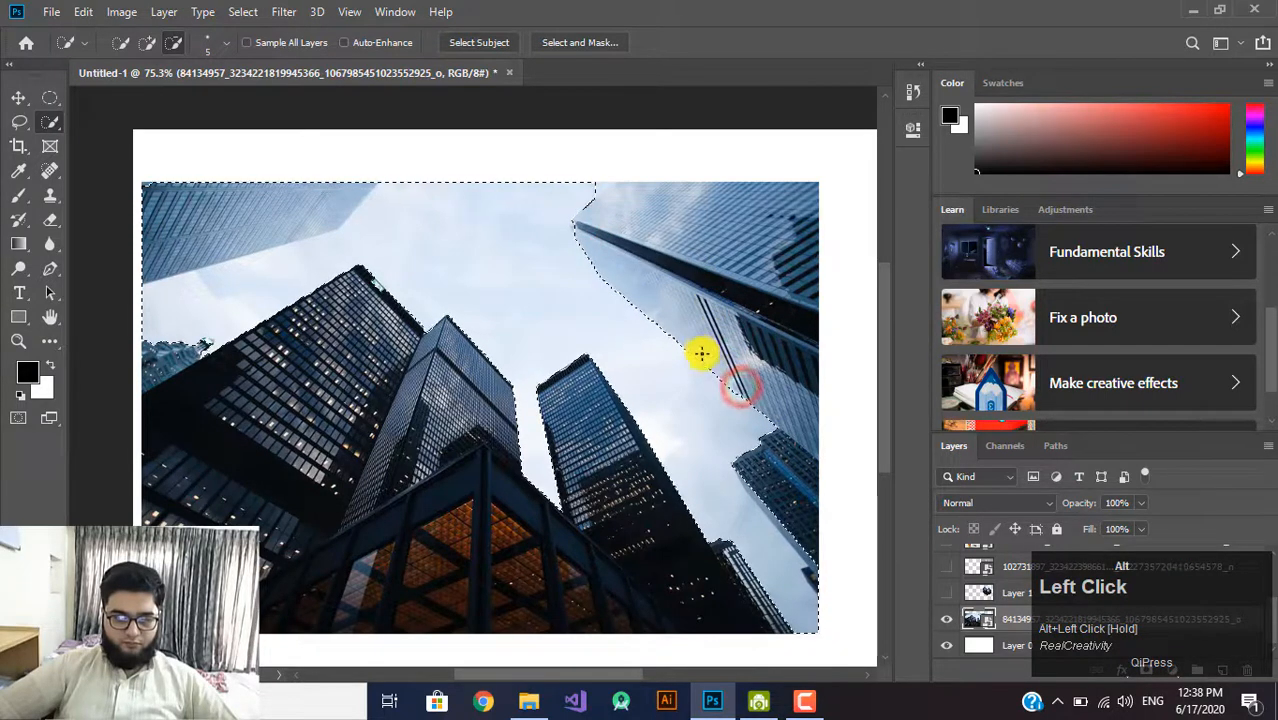
key("alt")
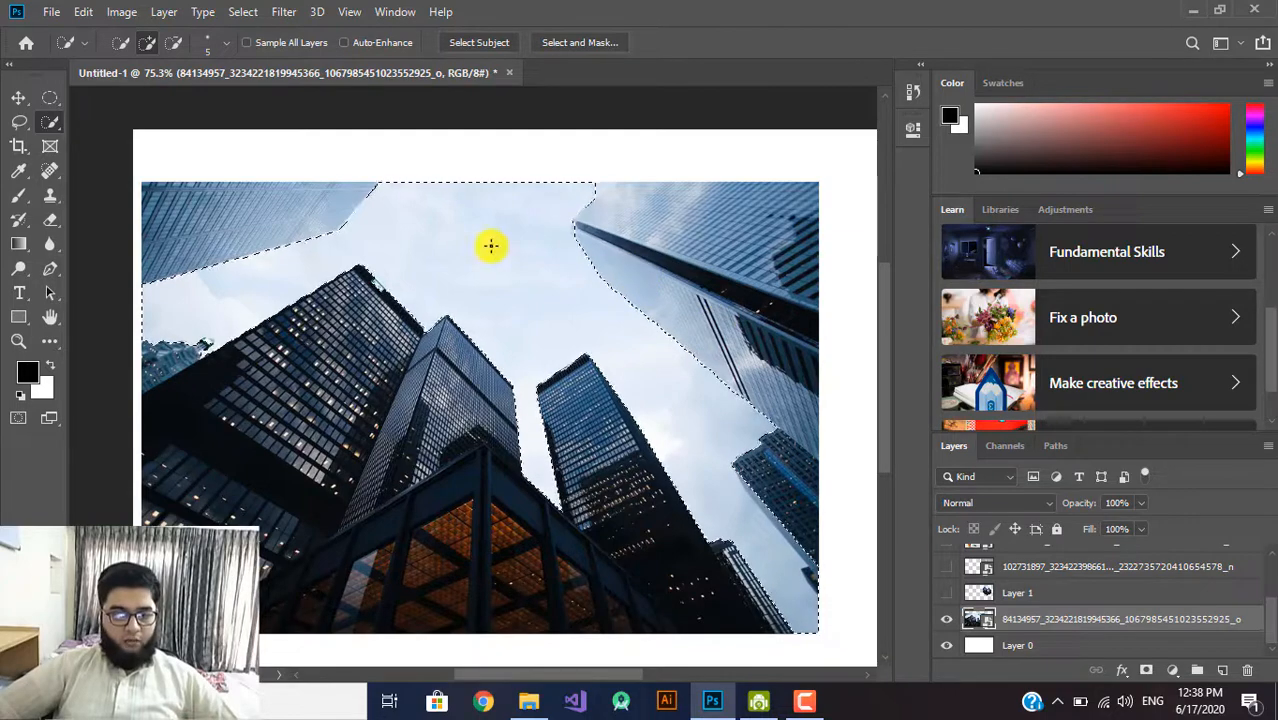
left_click(19, 97)
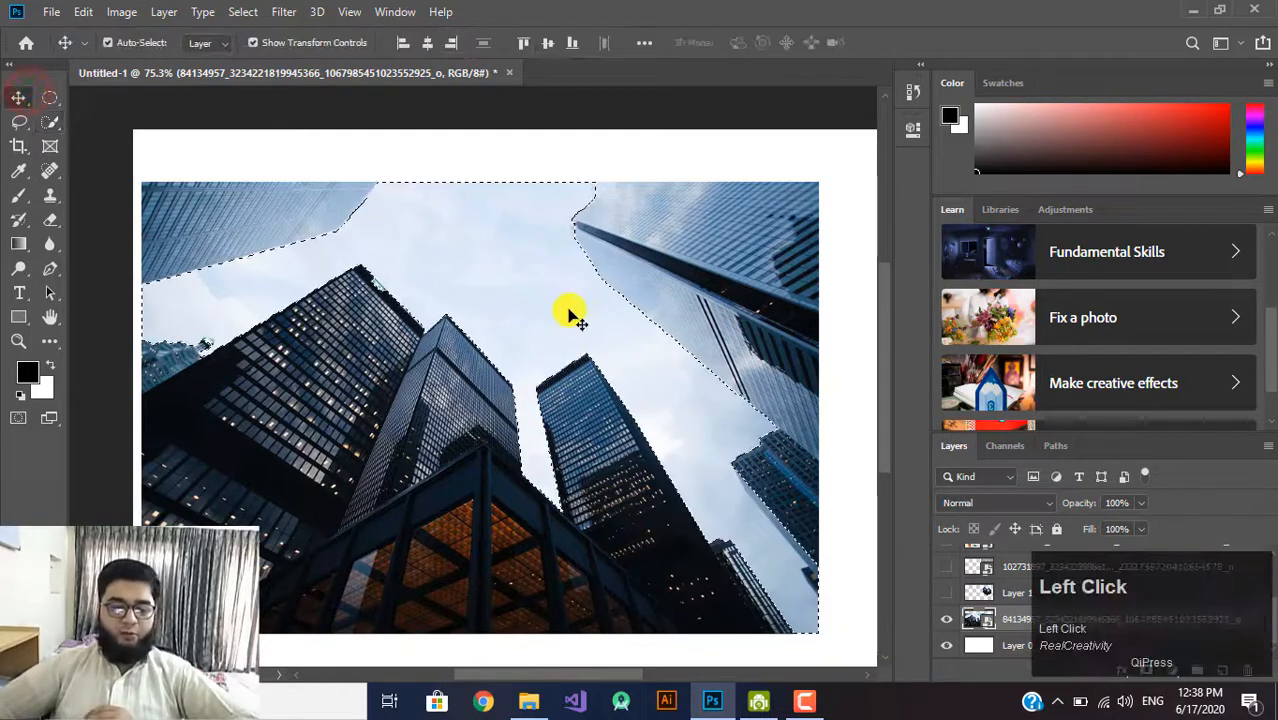
right_click(527, 269)
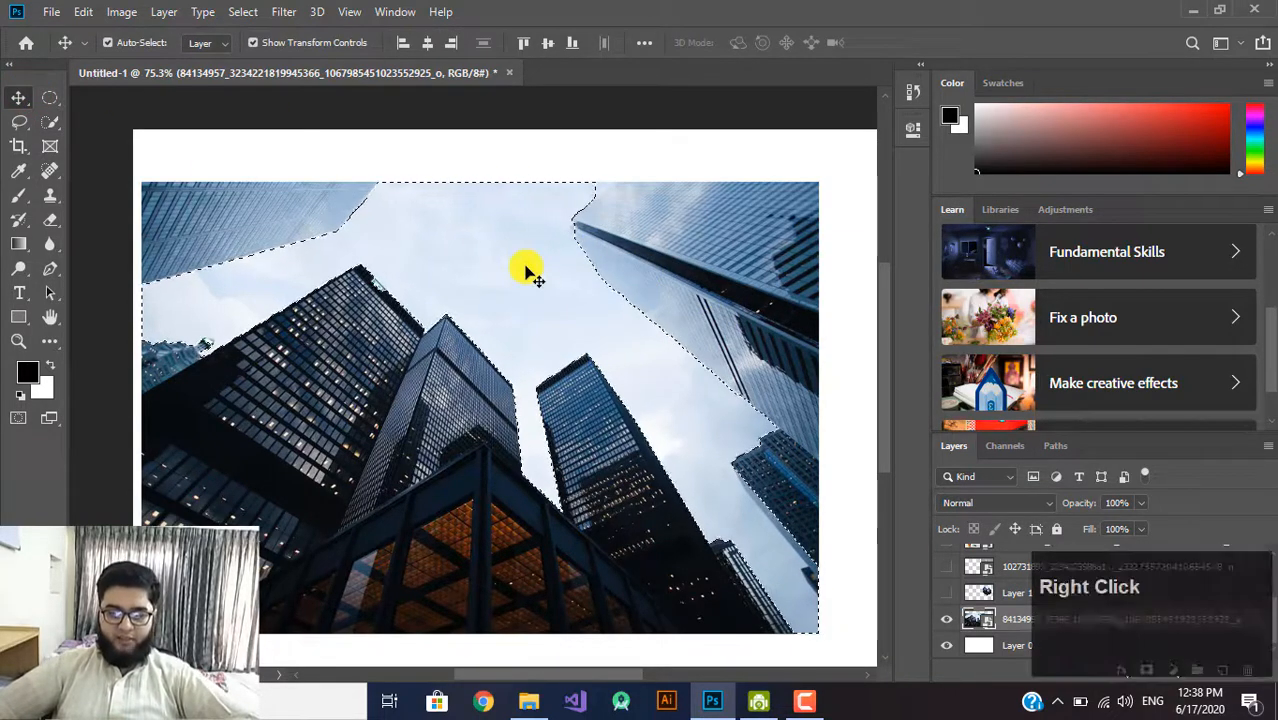
left_click(576, 240)
right_click(517, 240)
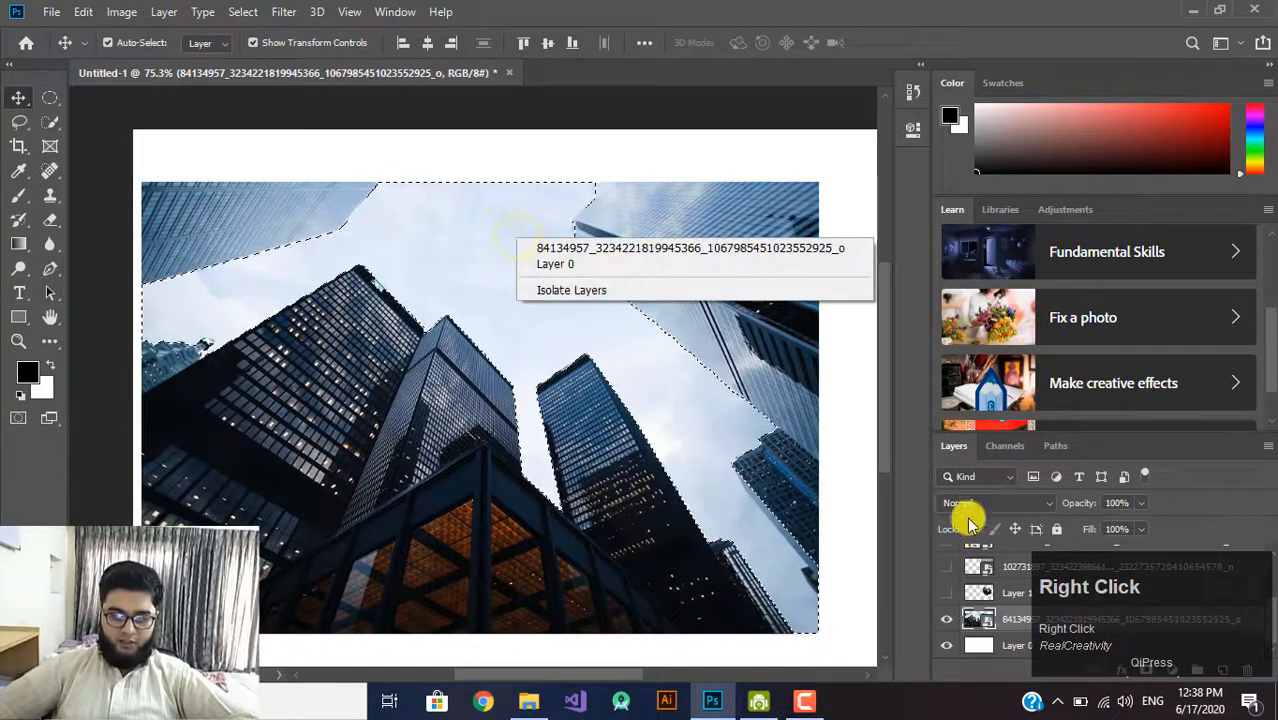
Open the skyscraper smart object's contents as a separate document, then close it and return to Untitled-1
left_click(995, 624)
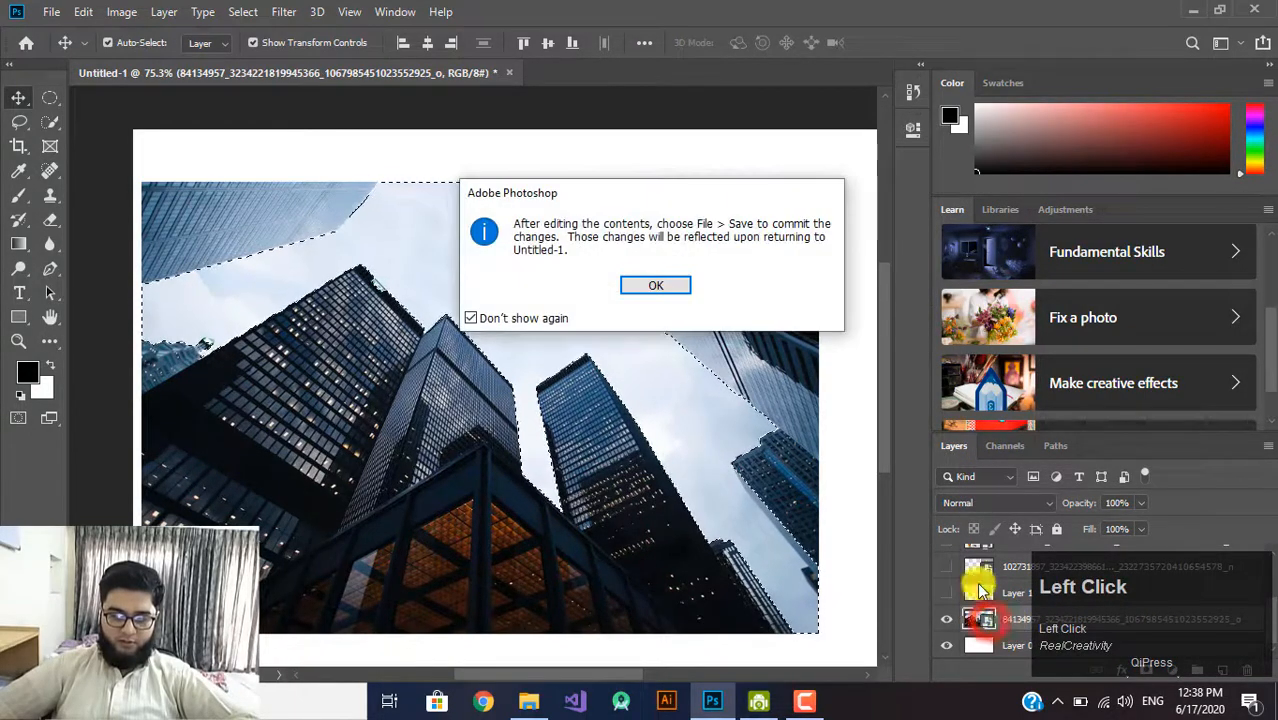
left_click(667, 284)
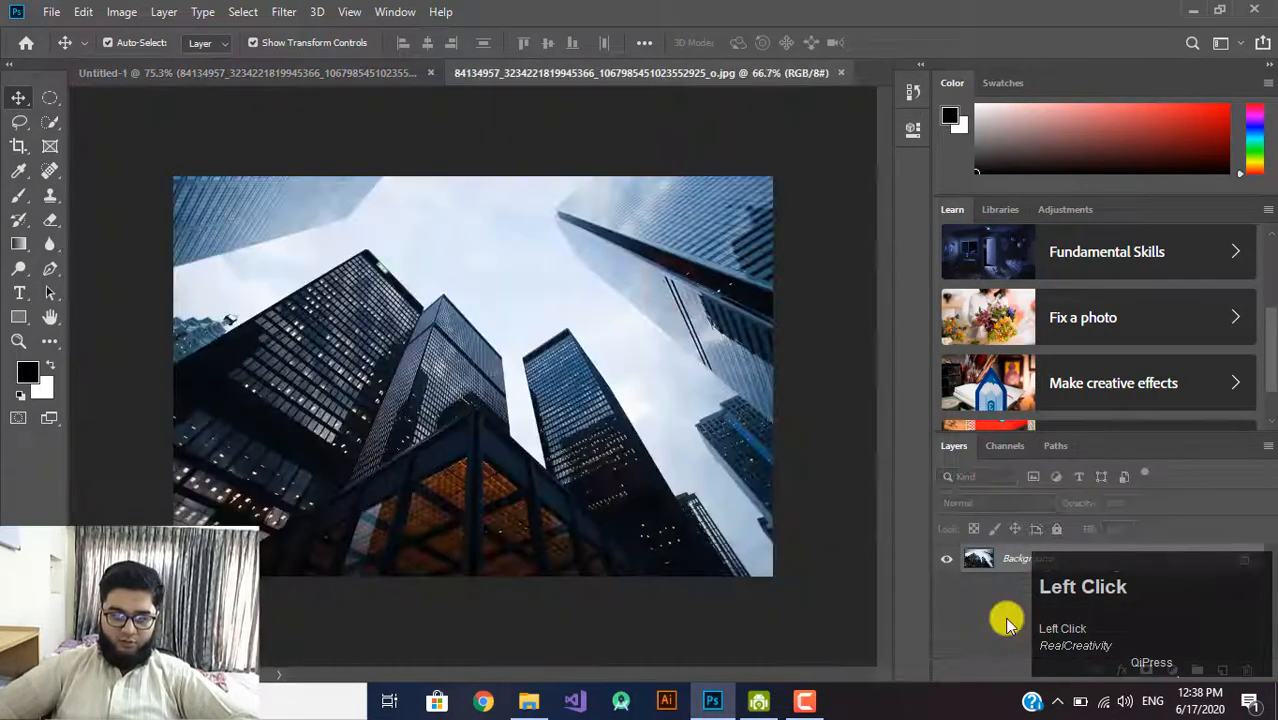
left_click(840, 73)
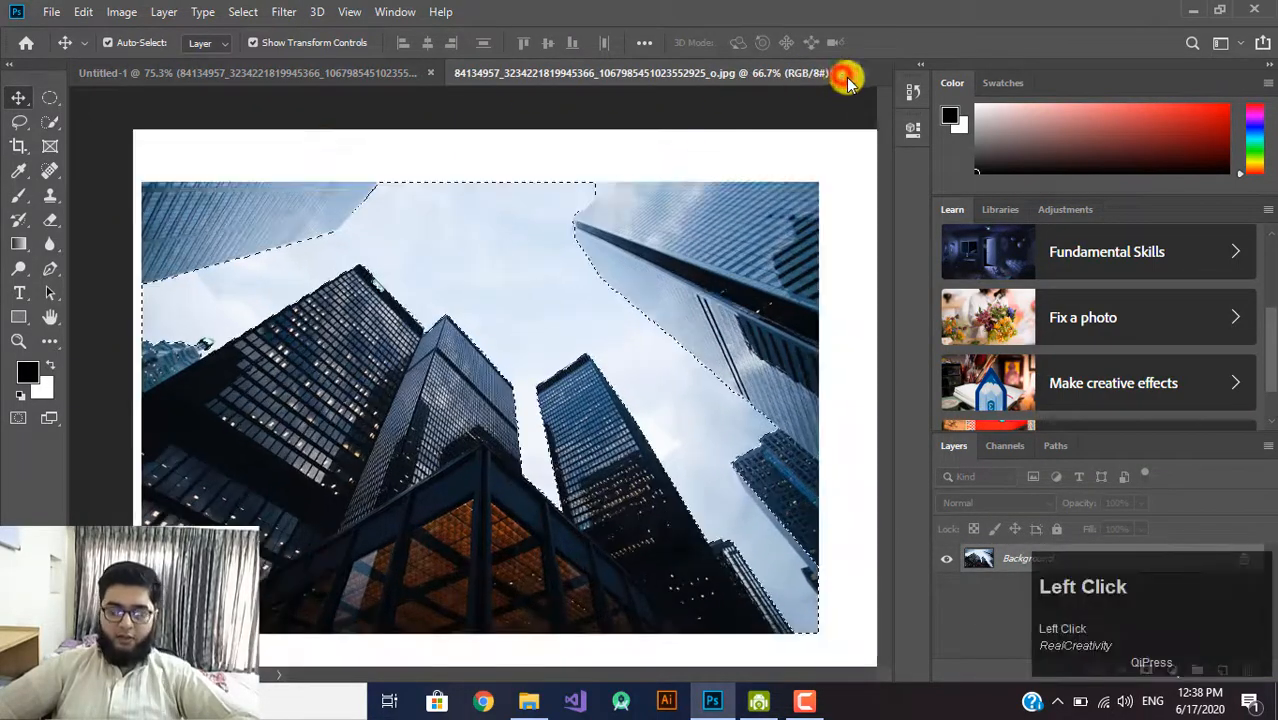
scroll(1009, 650, "down", 1)
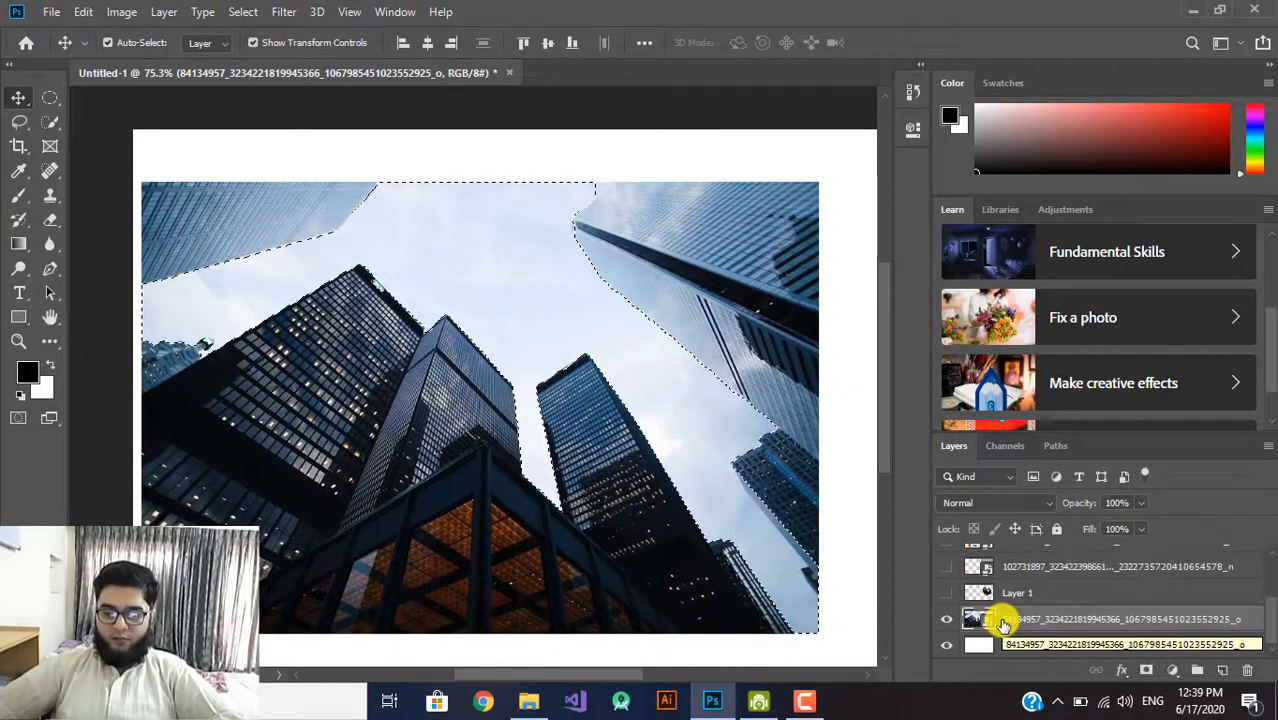
Rasterize the skyscraper photo layer, keeping the sky selection active
right_click(1018, 622)
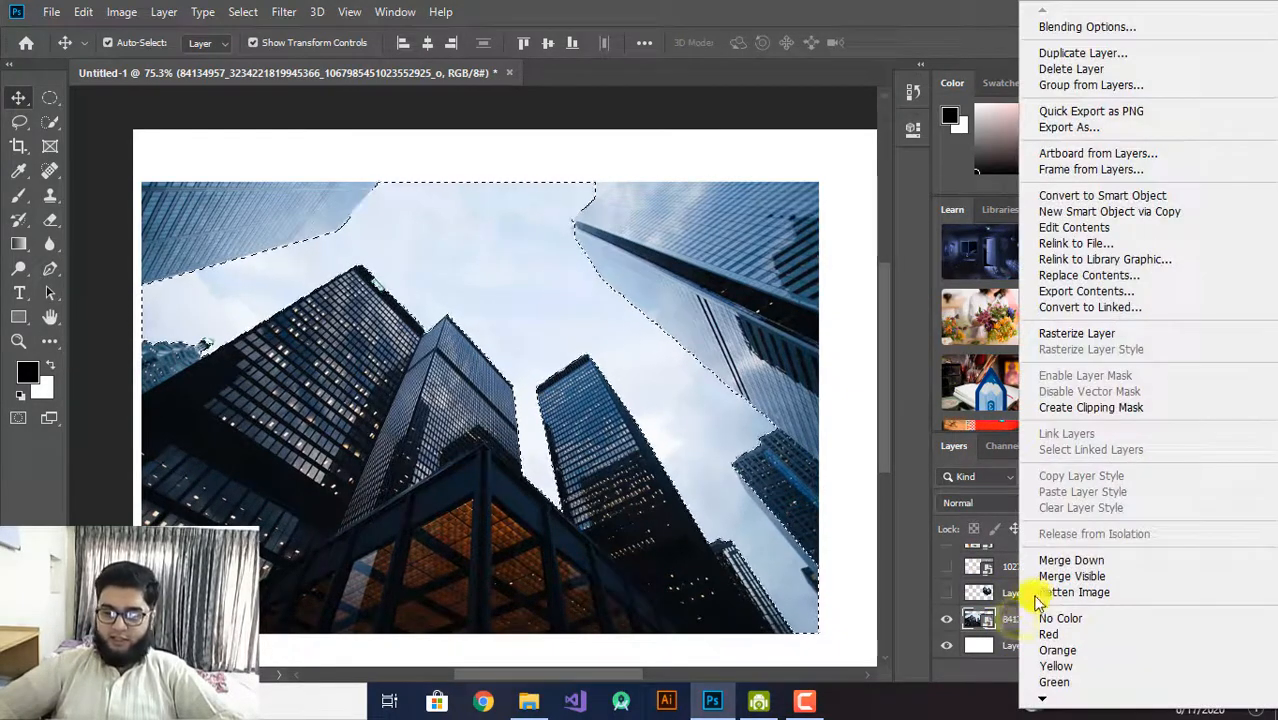
left_click(1062, 336)
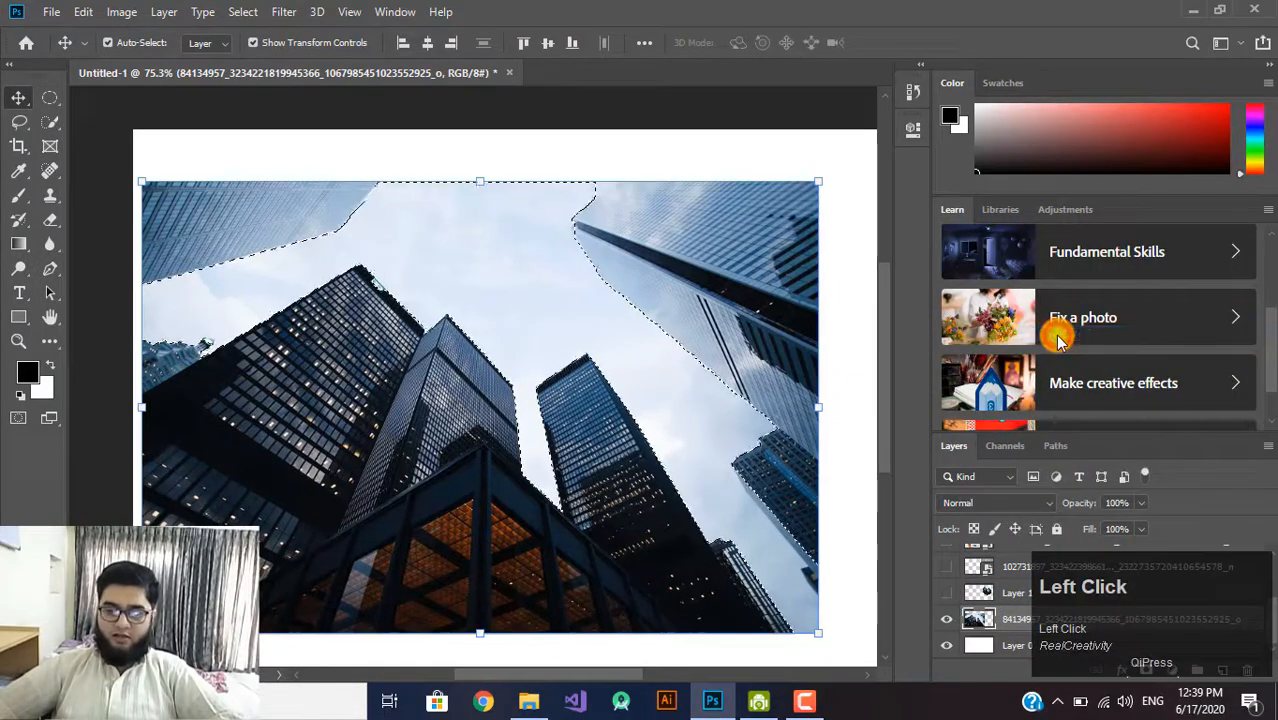
right_click(503, 290)
left_click(528, 177)
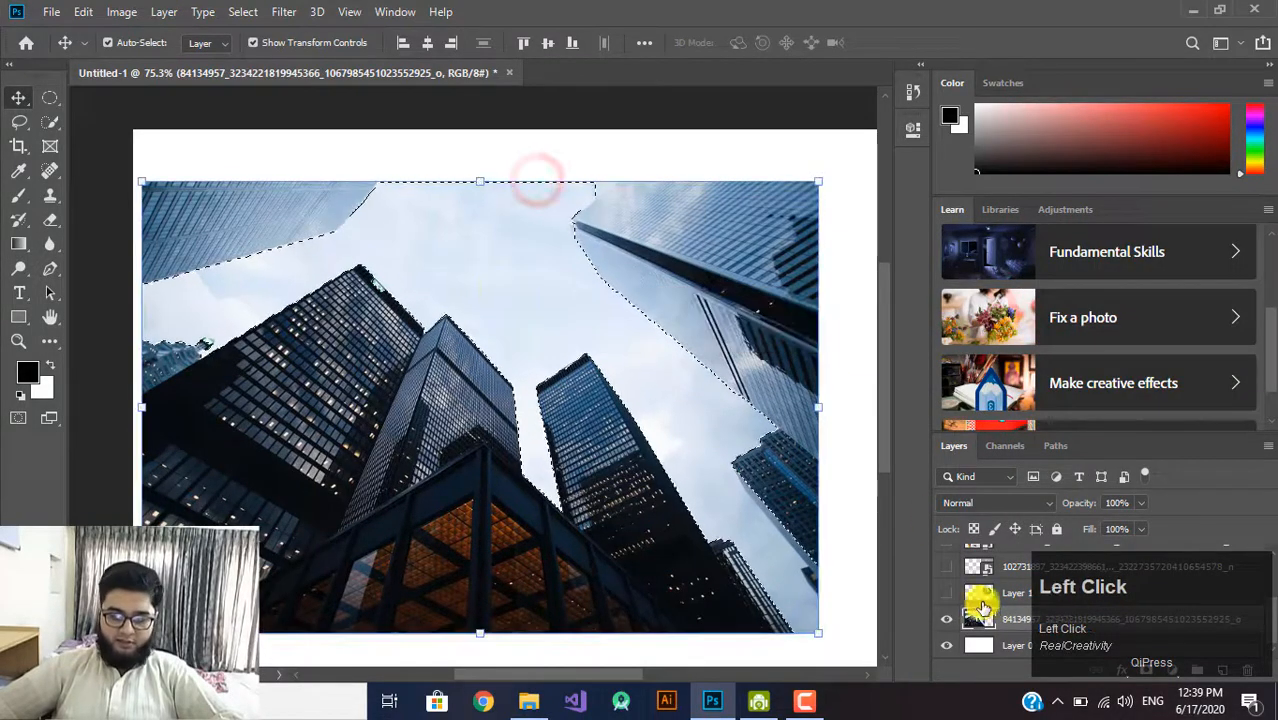
Switch to the Magic Wand tool and invert the sky selection to select the area outside the sky
right_click(50, 122)
left_click(88, 128)
right_click(63, 132)
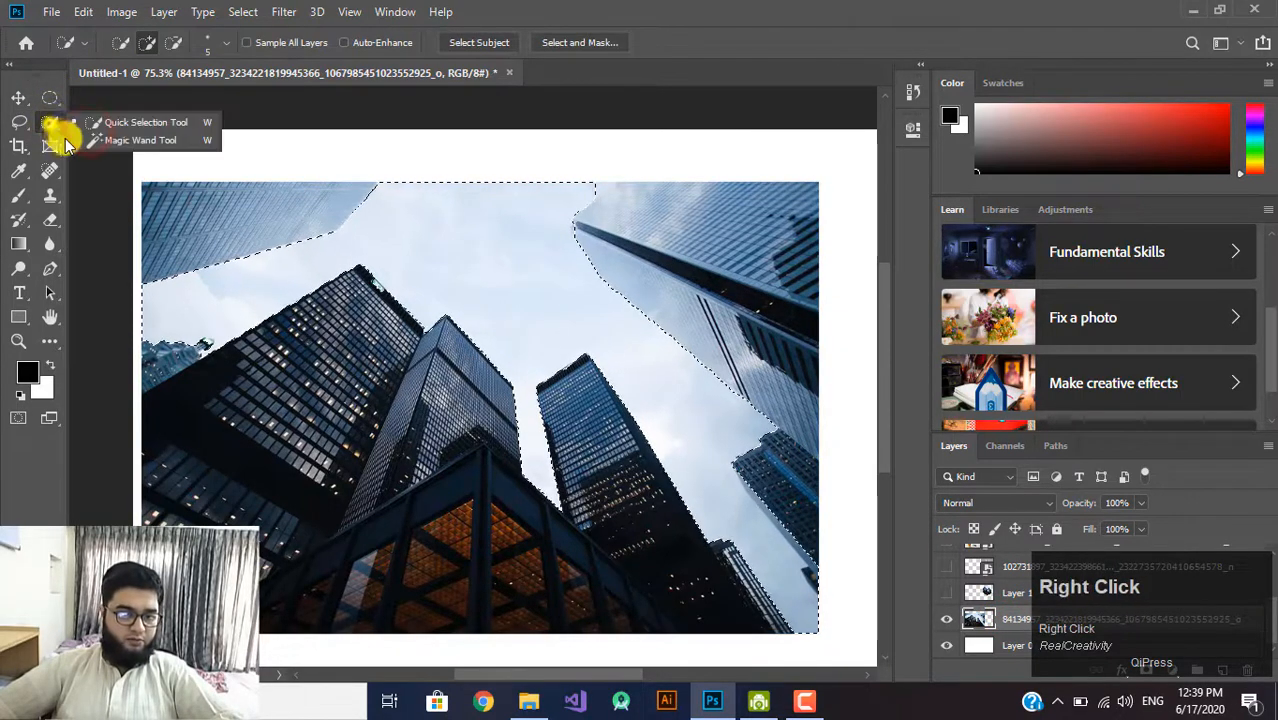
left_click(200, 140)
right_click(481, 187)
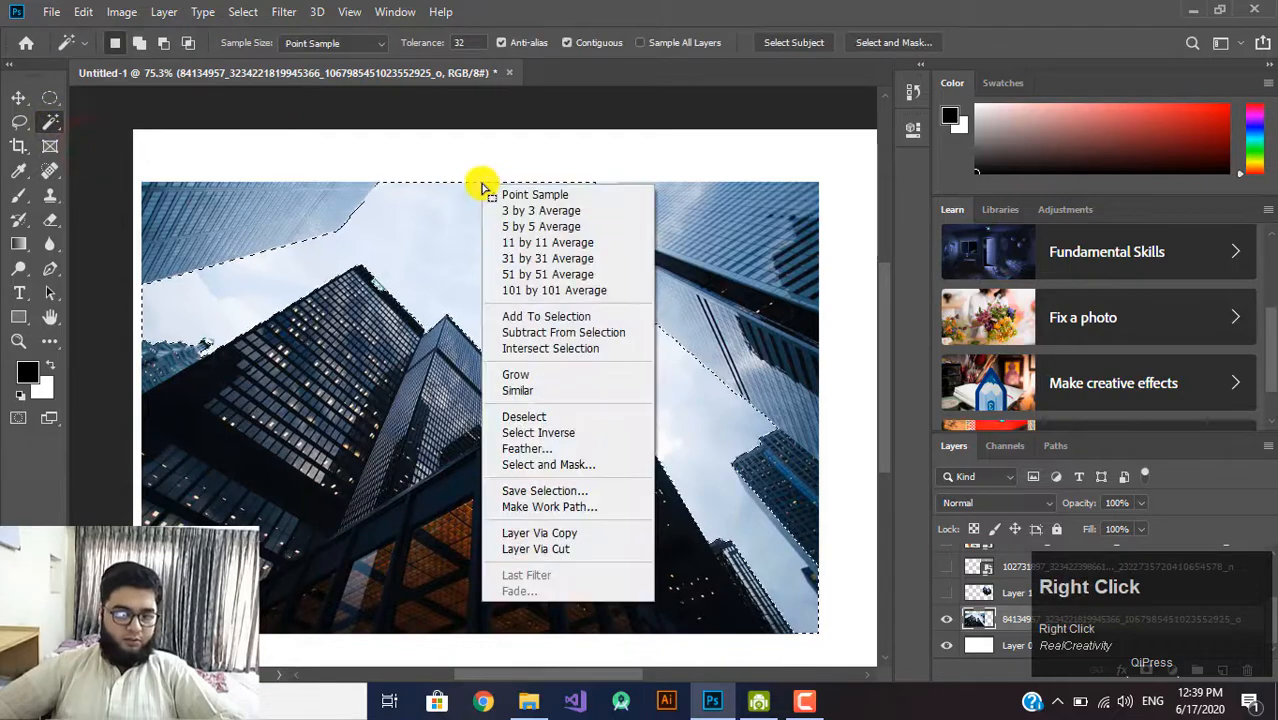
left_click(552, 433)
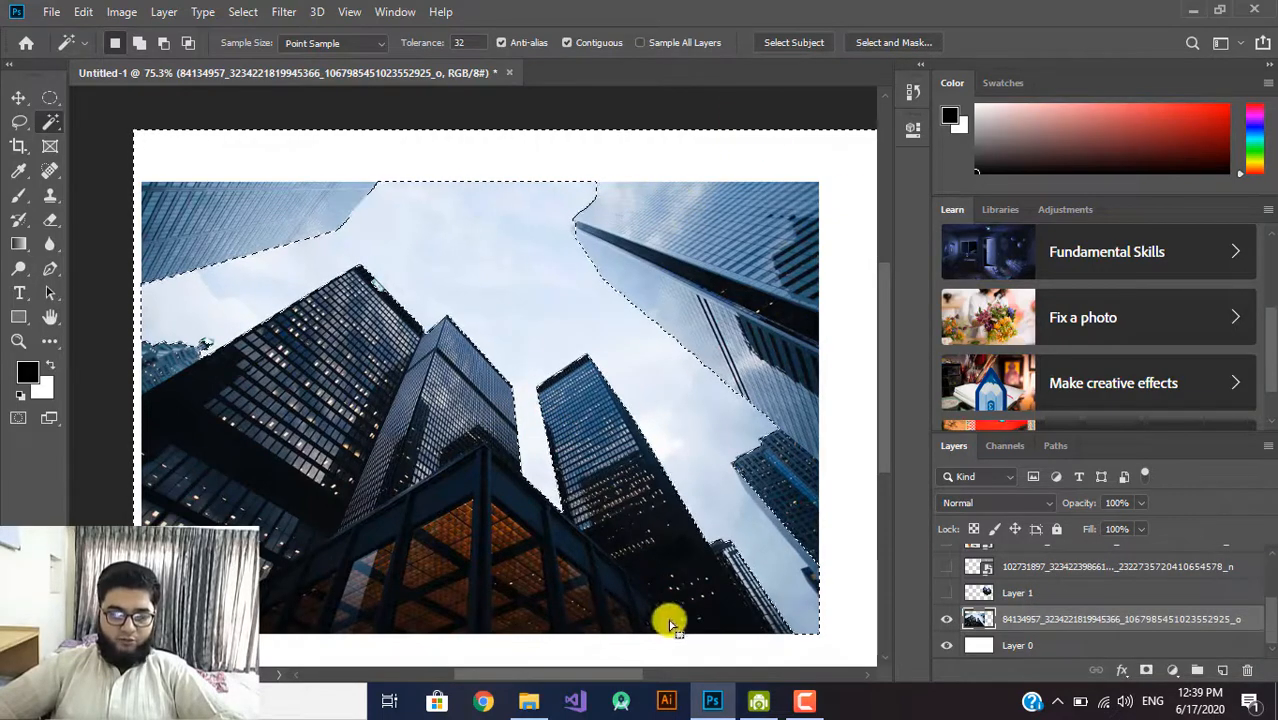
Copy the selected buildings from the skyscraper photo to a new layer and hide the original photo layer
left_click(1005, 619)
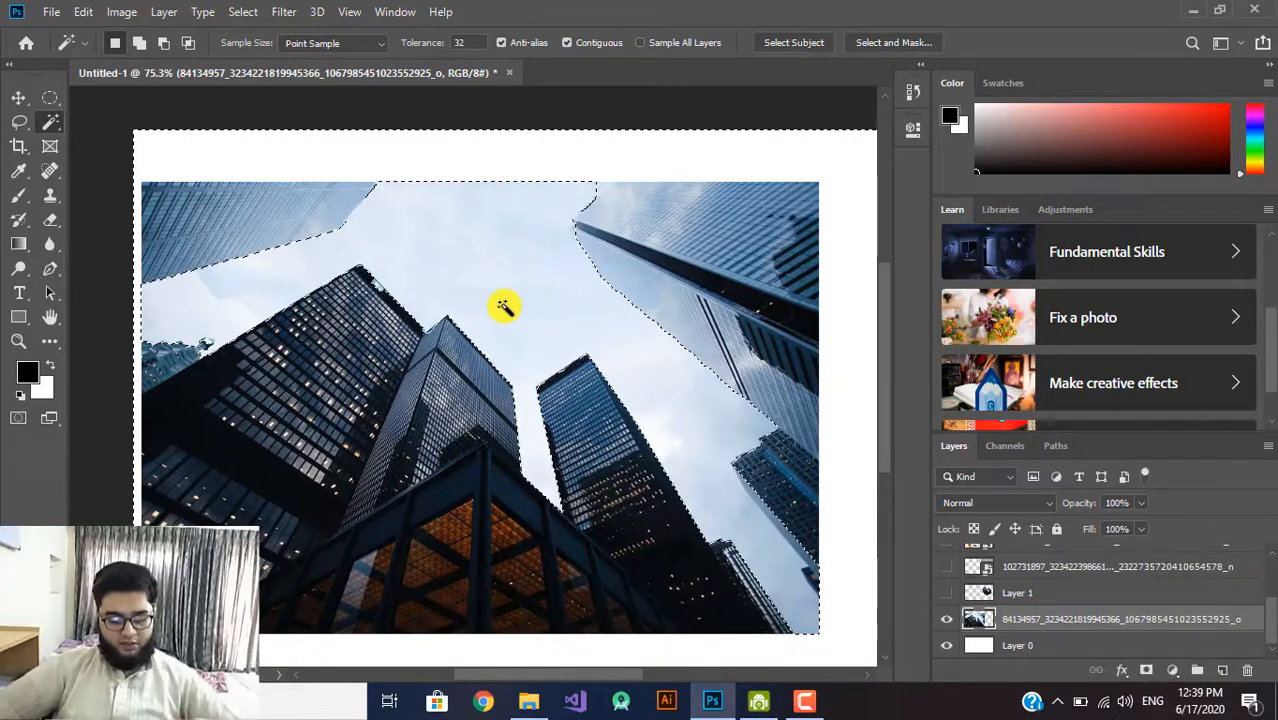
key("ctrl+j")
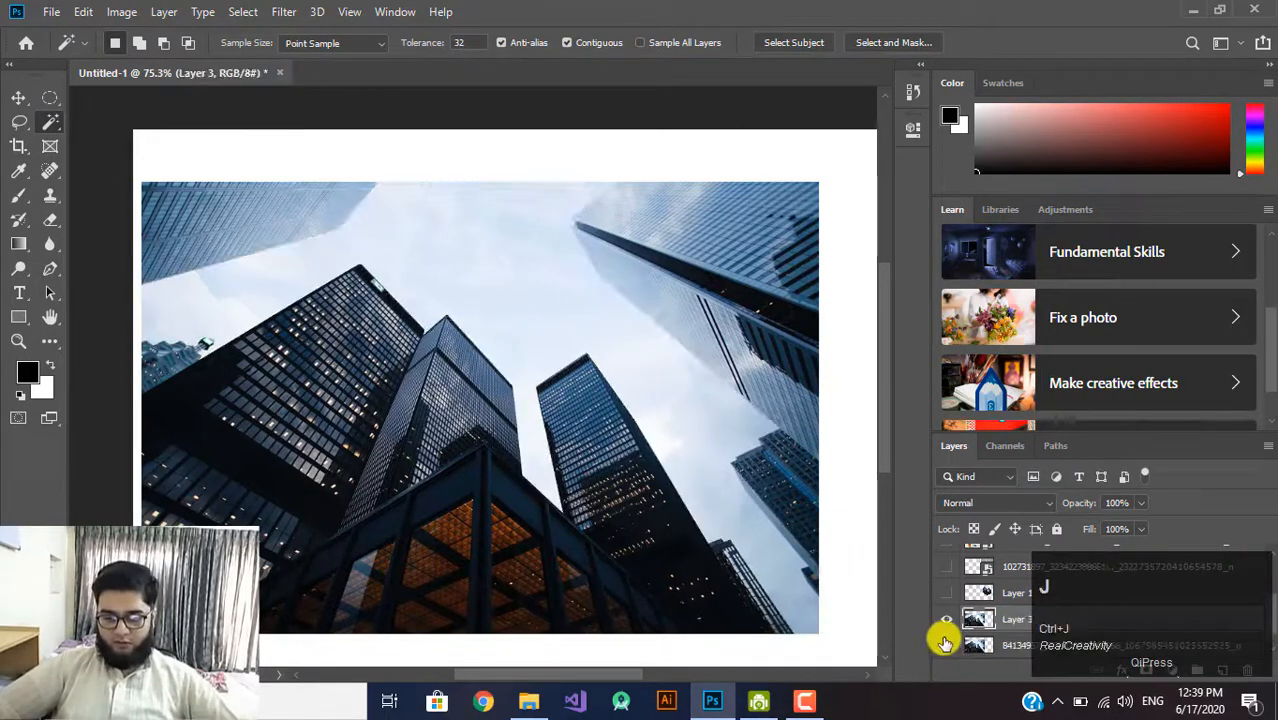
left_click(945, 643)
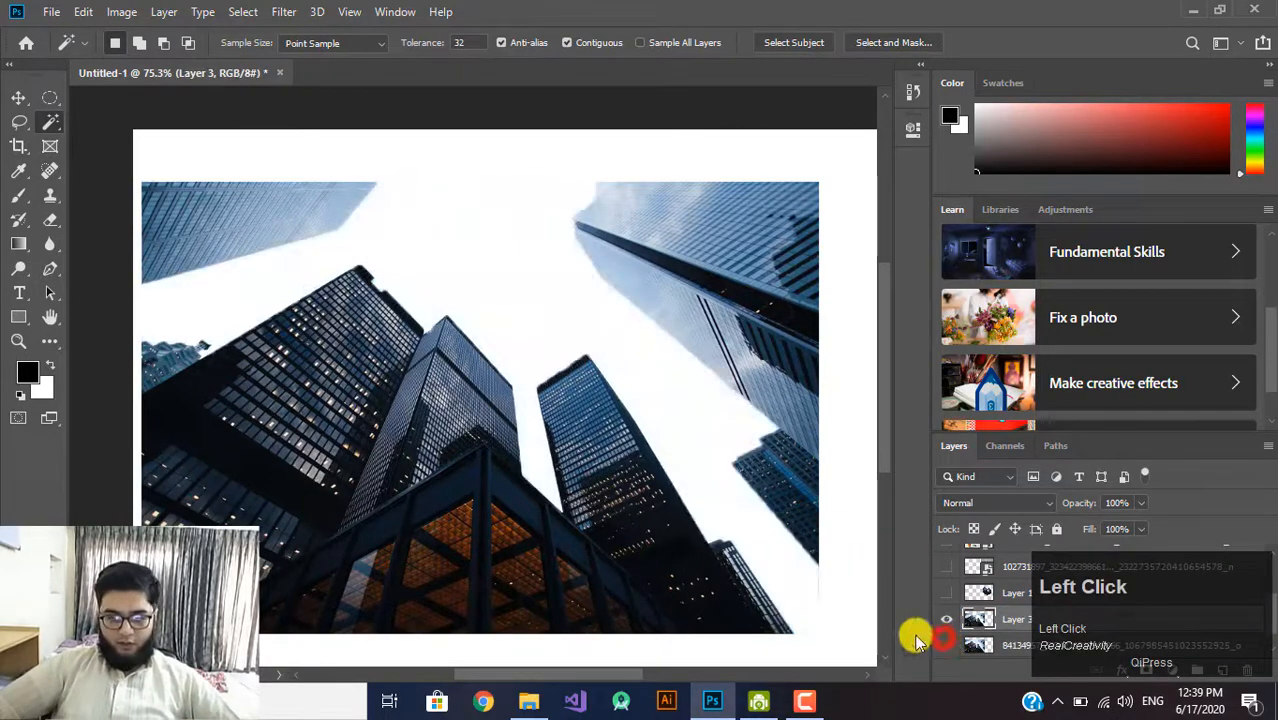
Undo the accidental background move and shift the building cutout slightly to the right
left_click(14, 98)
left_click_drag(380, 282, 415, 268)
key("ctrl+z")
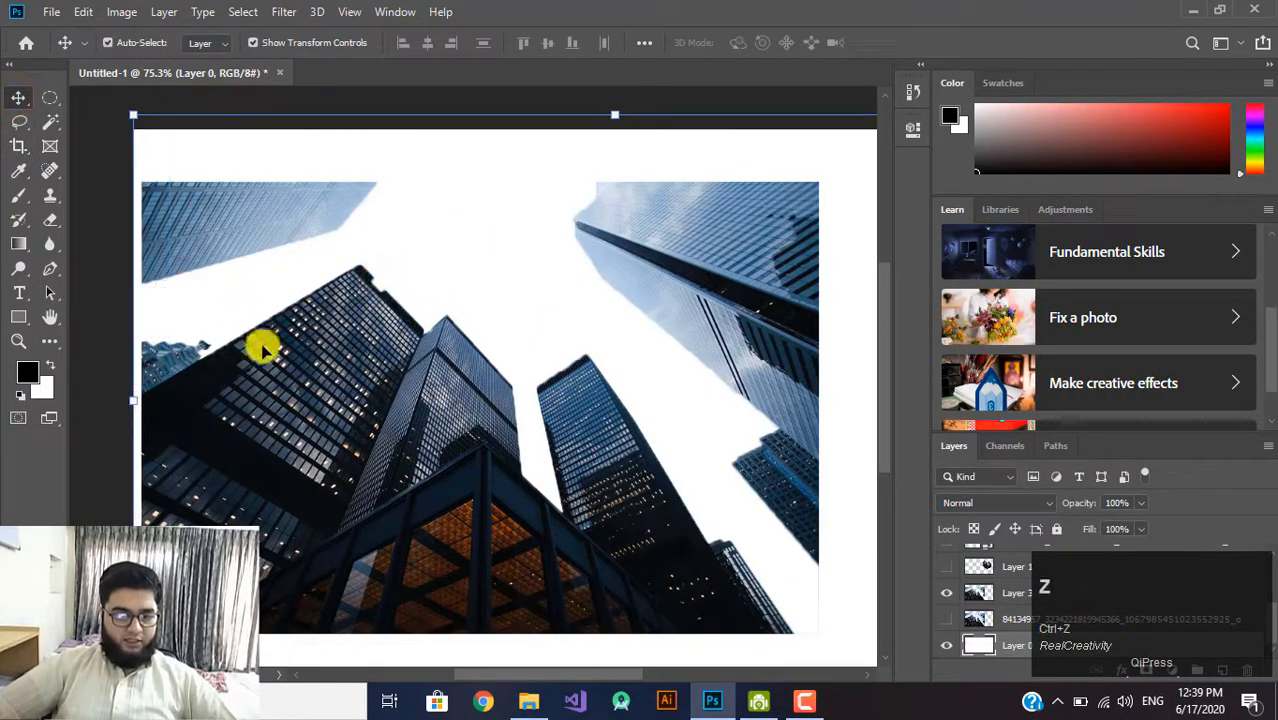
left_click_drag(300, 448, 326, 448)
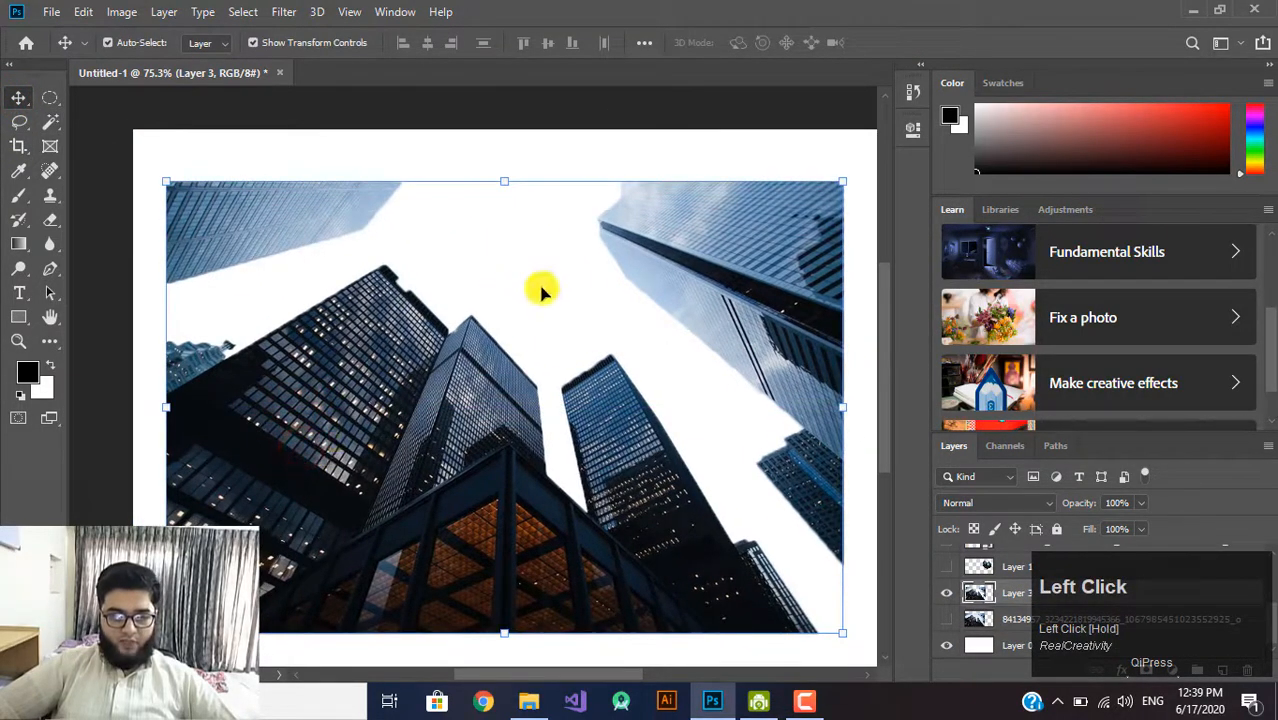
Draw a rectangle of about 962 × 643 px over the building cutout and place its layer beneath the cutout
left_click(18, 316)
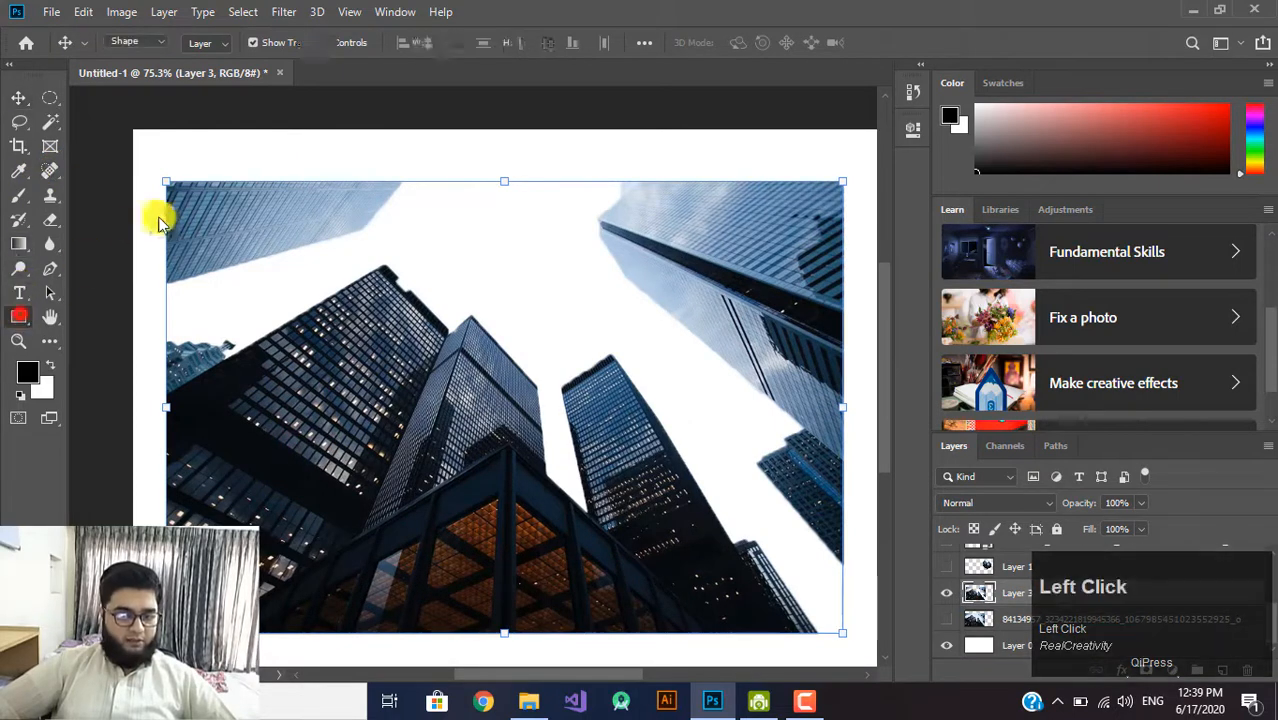
left_click_drag(165, 180, 842, 630)
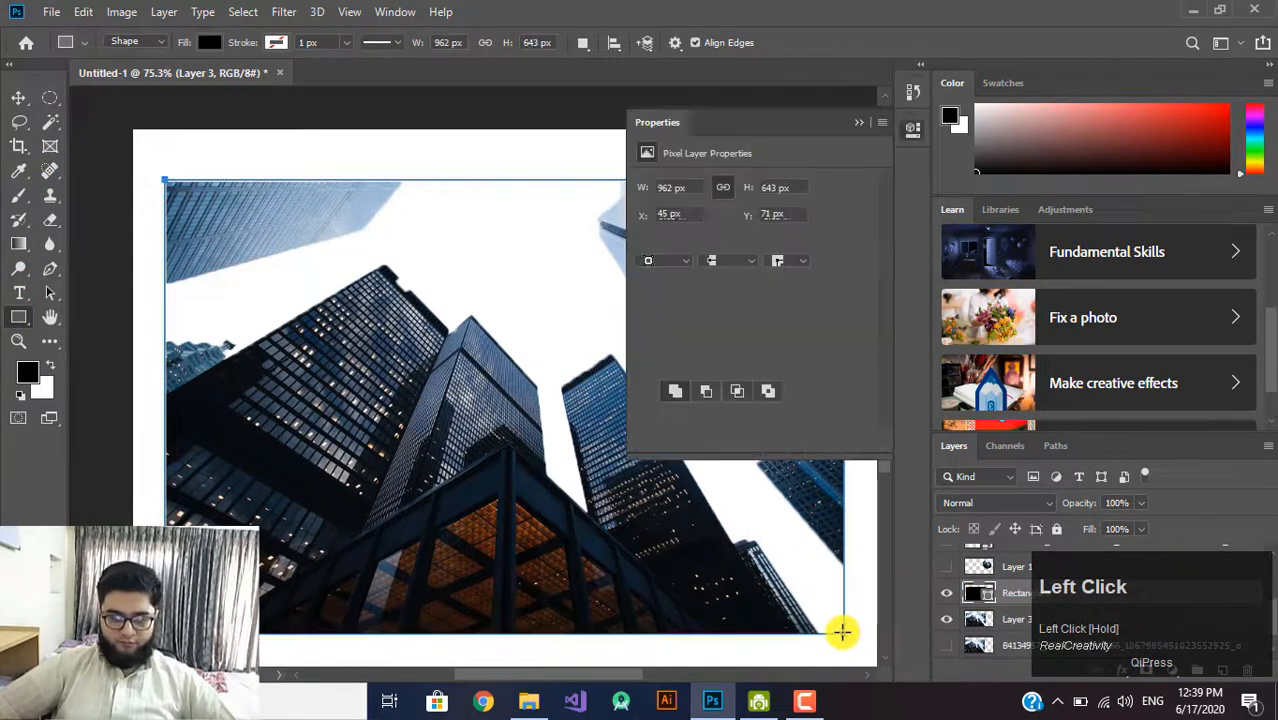
left_click_drag(978, 602, 975, 628)
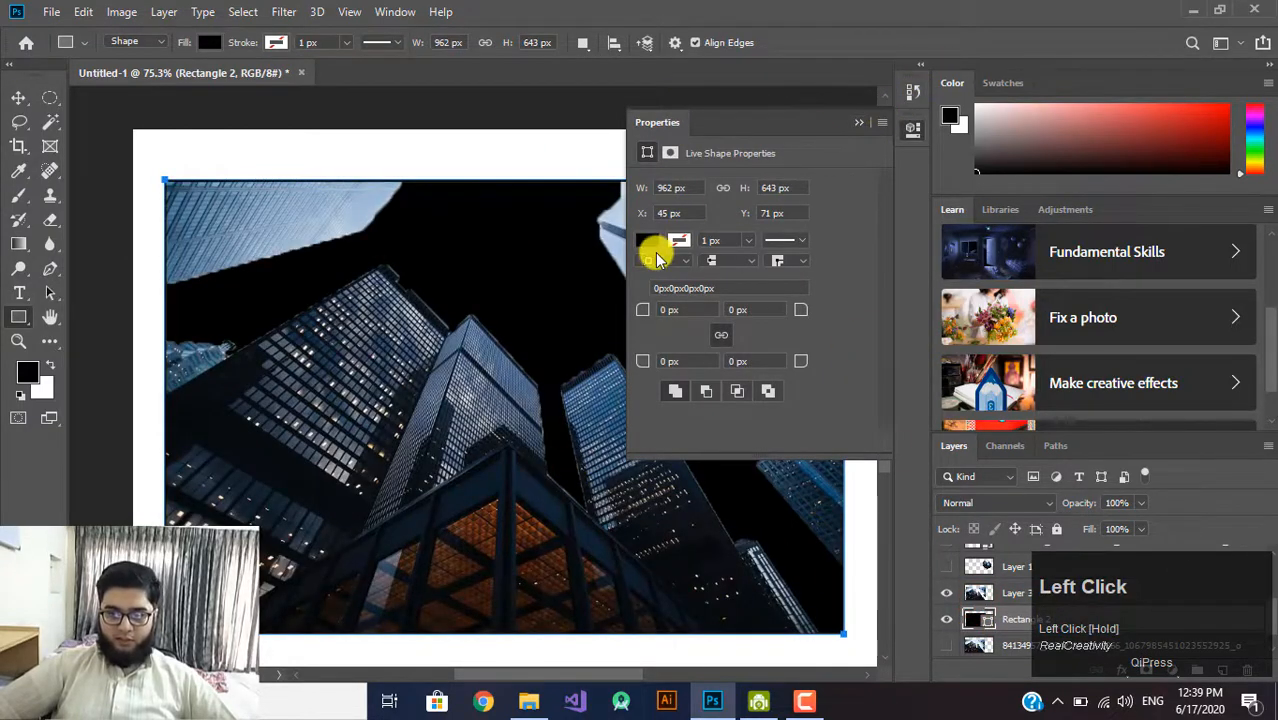
Fill the rectangle behind the buildings with red and switch to the Move tool
left_click(652, 241)
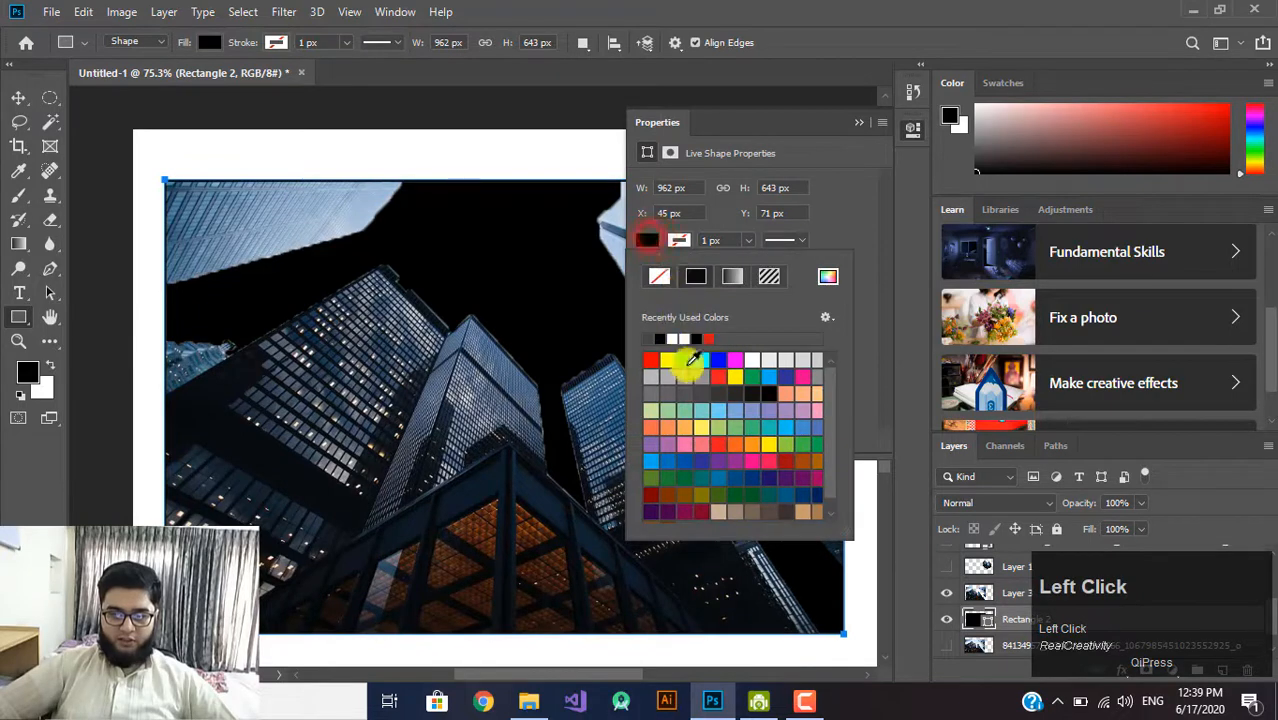
left_click(861, 118)
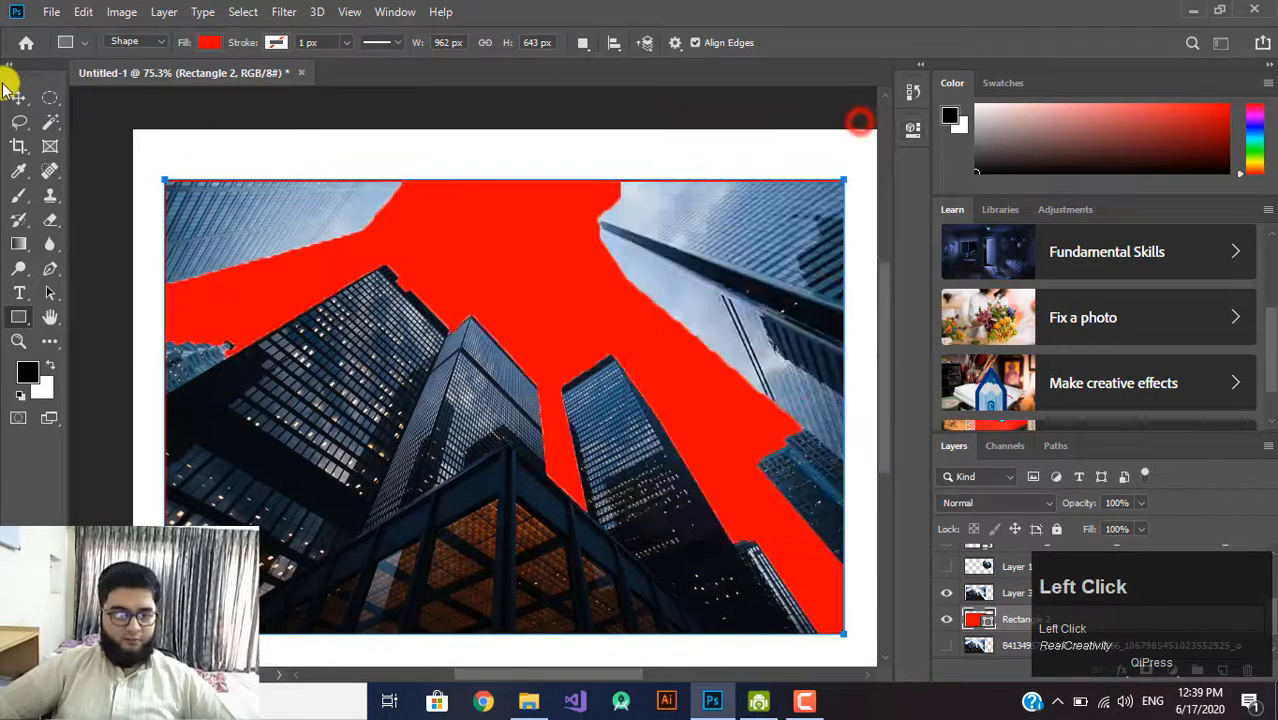
left_click(18, 97)
left_click(203, 117)
left_click(613, 303)
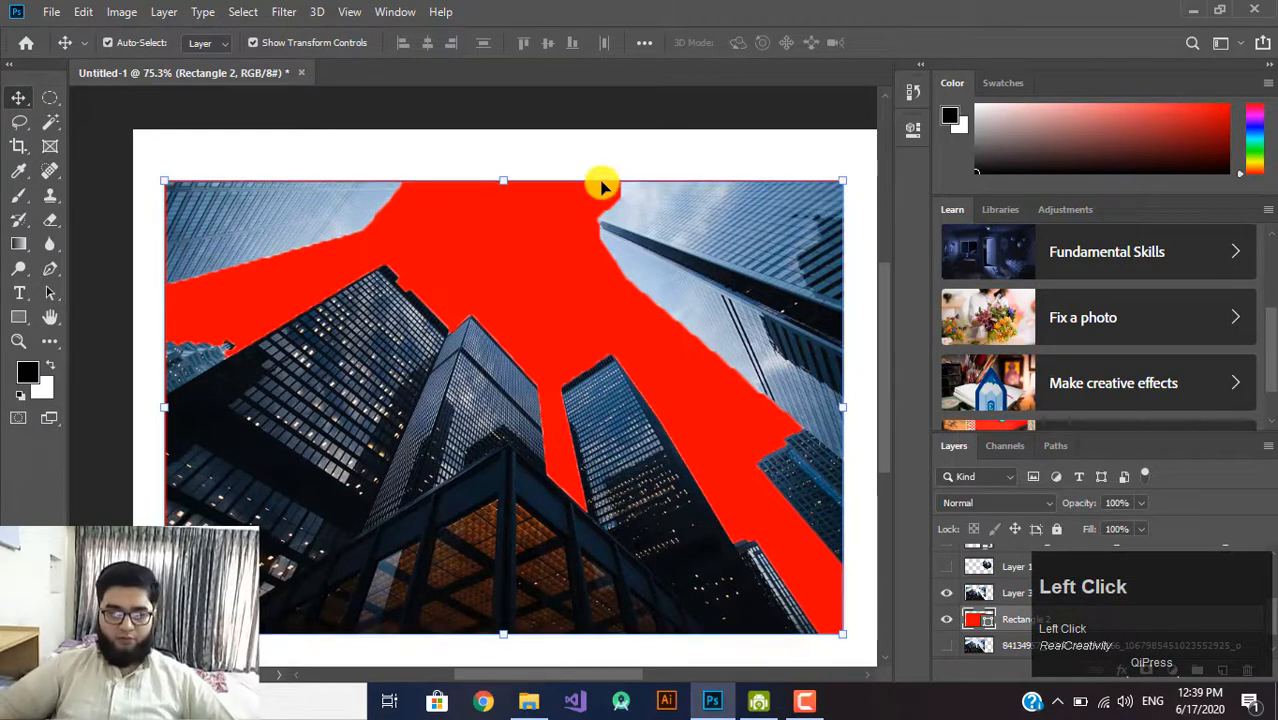
Hide the red rectangle and building cutout layers, and look through the other layers in the document
left_click(947, 619)
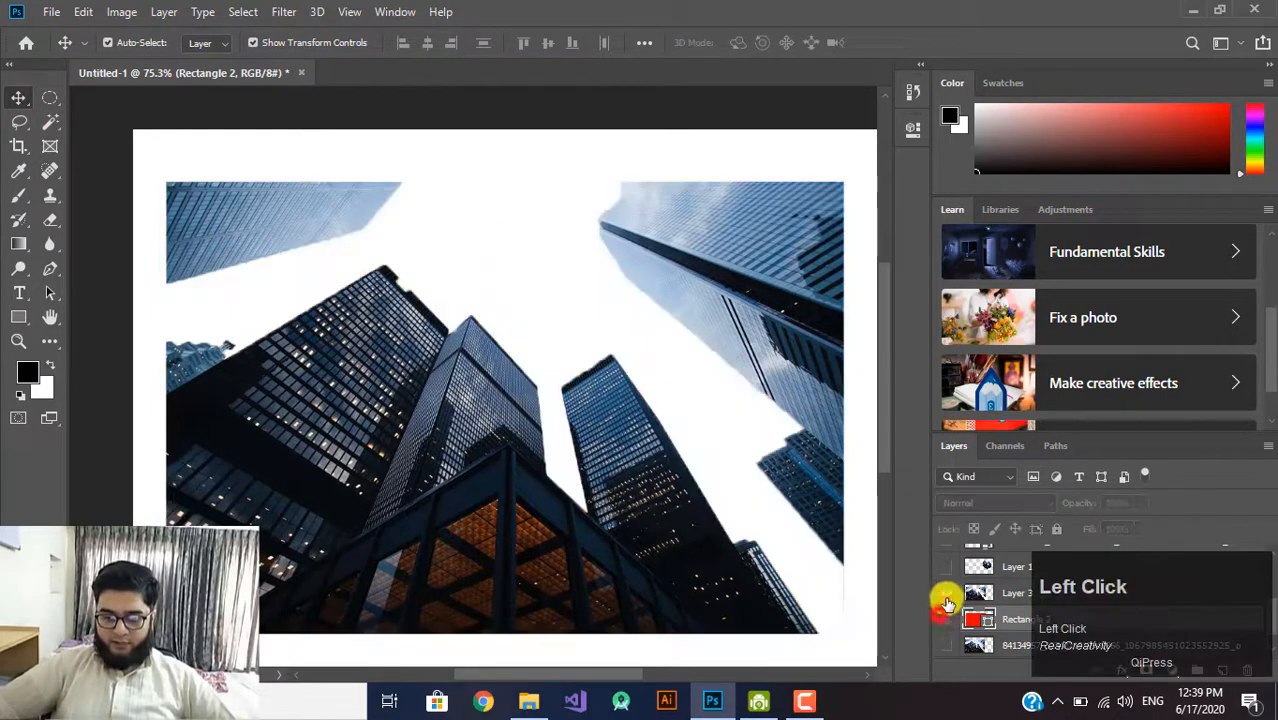
left_click(947, 595)
scroll(1014, 616, "down", 1)
scroll(960, 634, "up", 1)
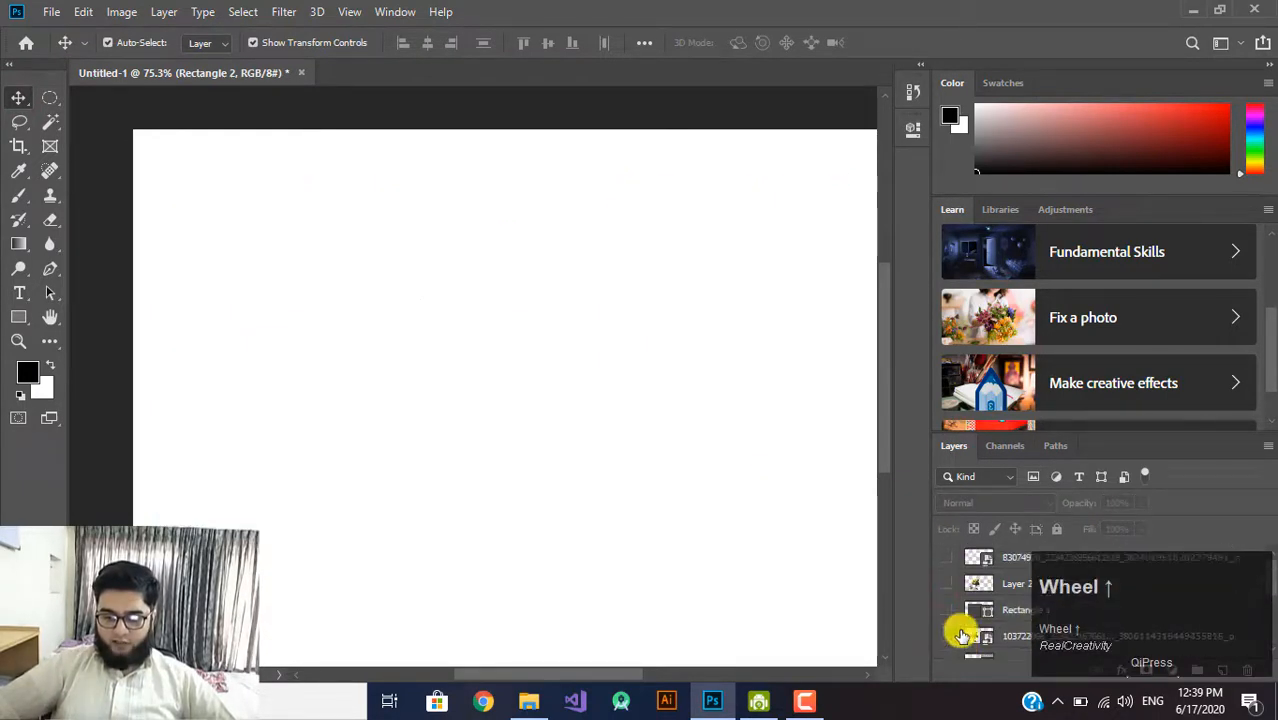
scroll(985, 625, "down", 3)
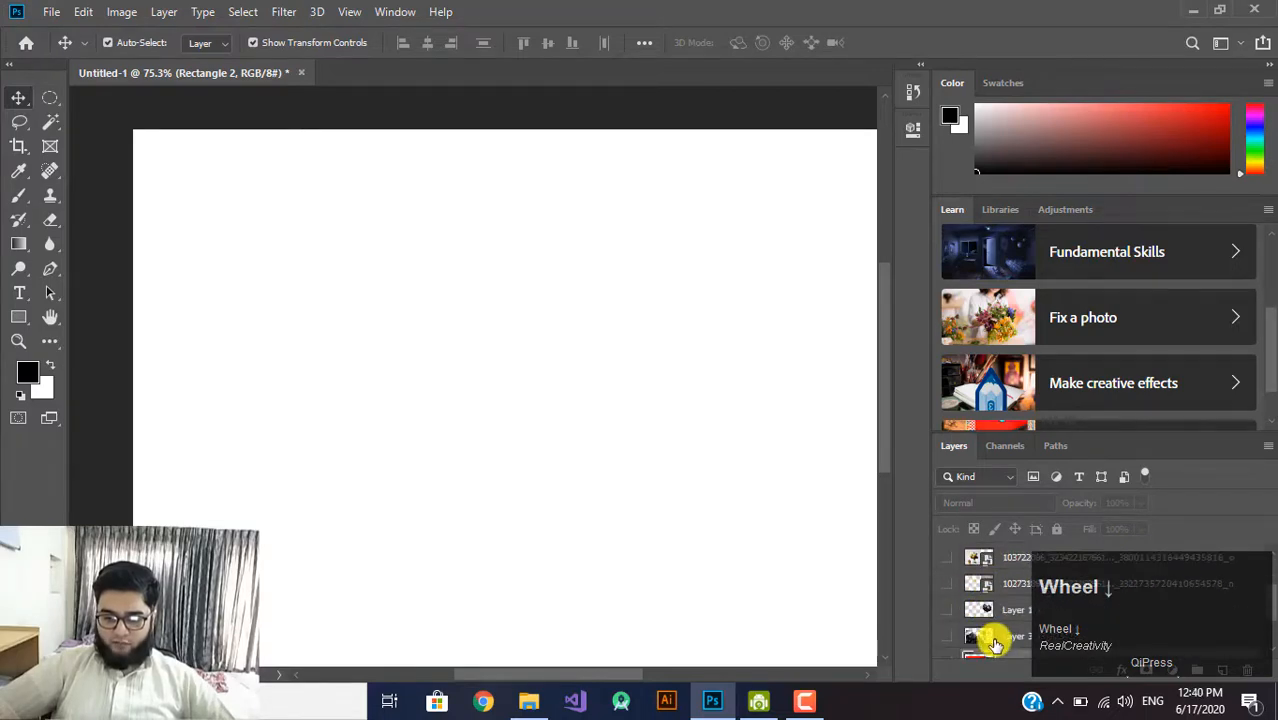
scroll(995, 640, "down", 2)
scroll(995, 636, "up", 3)
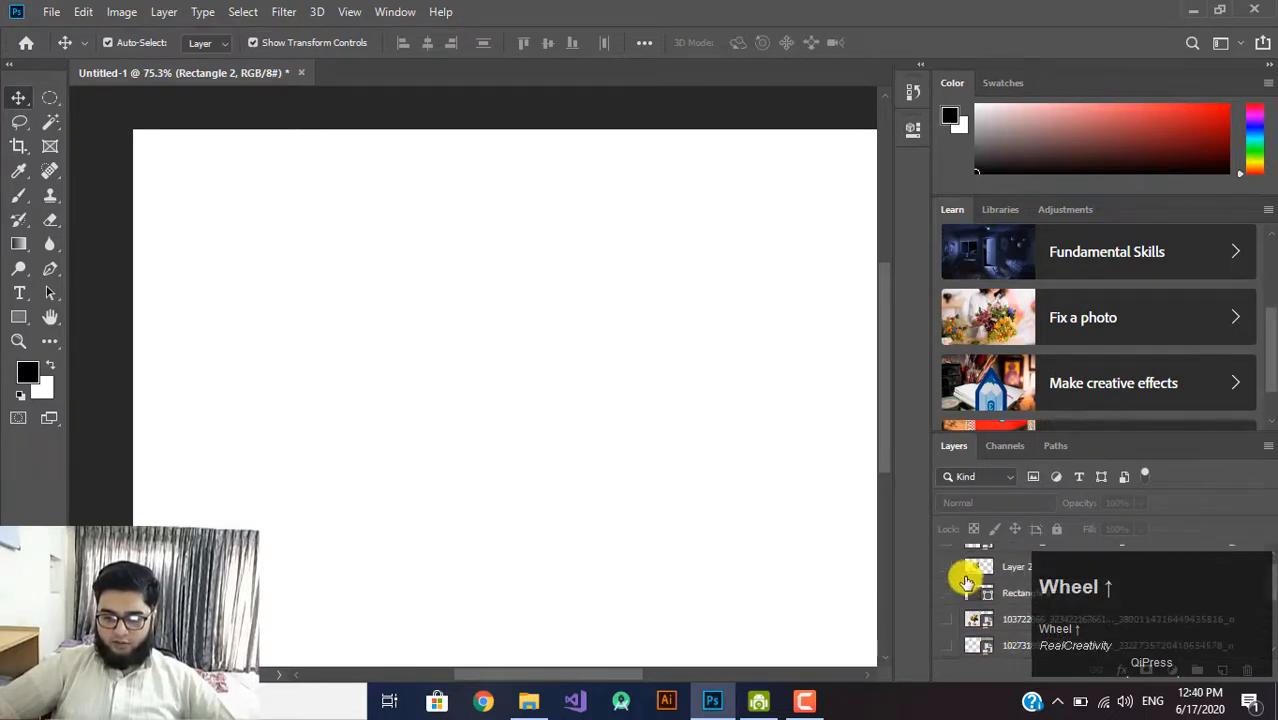
scroll(945, 592, "down", 3)
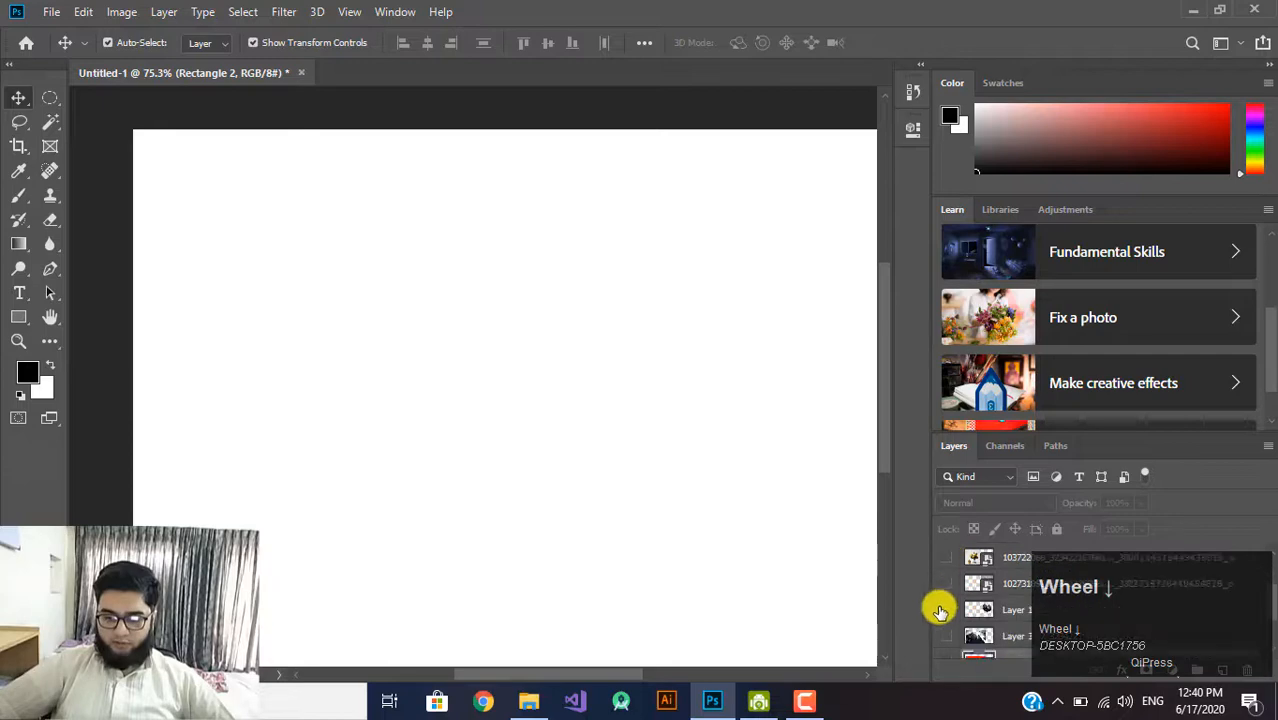
left_click(946, 560)
left_click(946, 560)
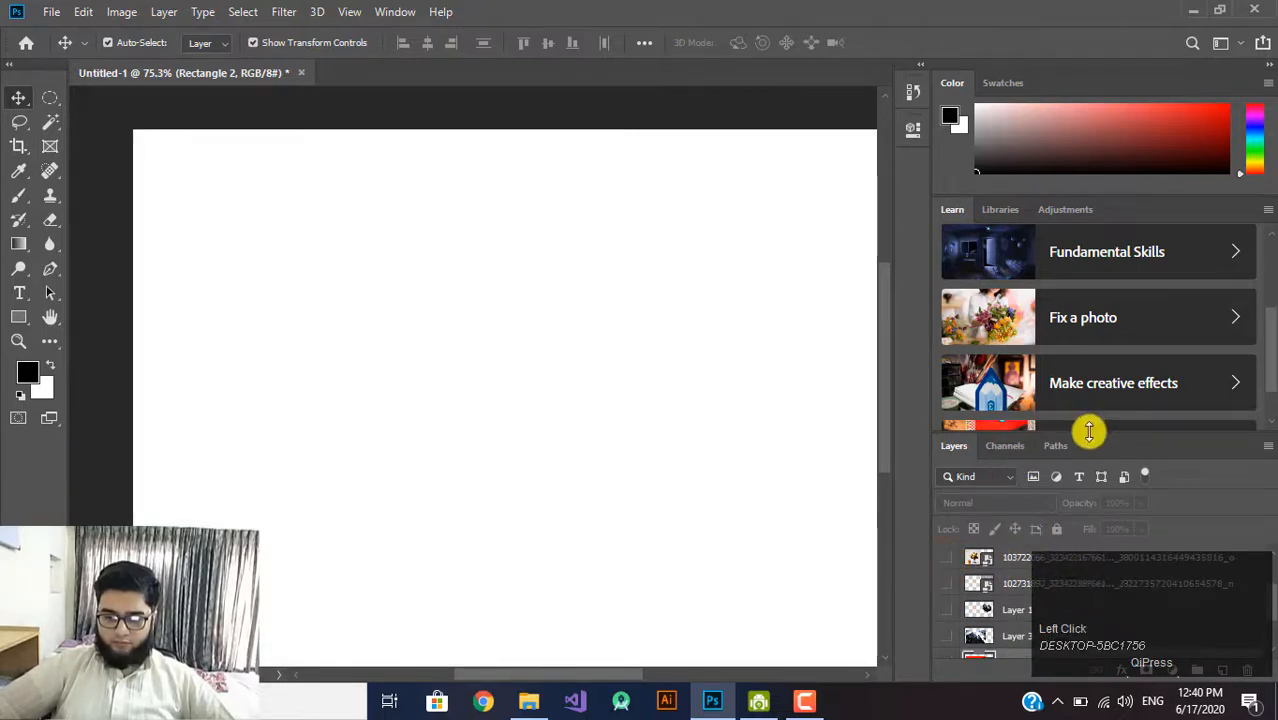
Close the Learn panel group to make room for the full layer list
left_click_drag(1089, 432, 1098, 262)
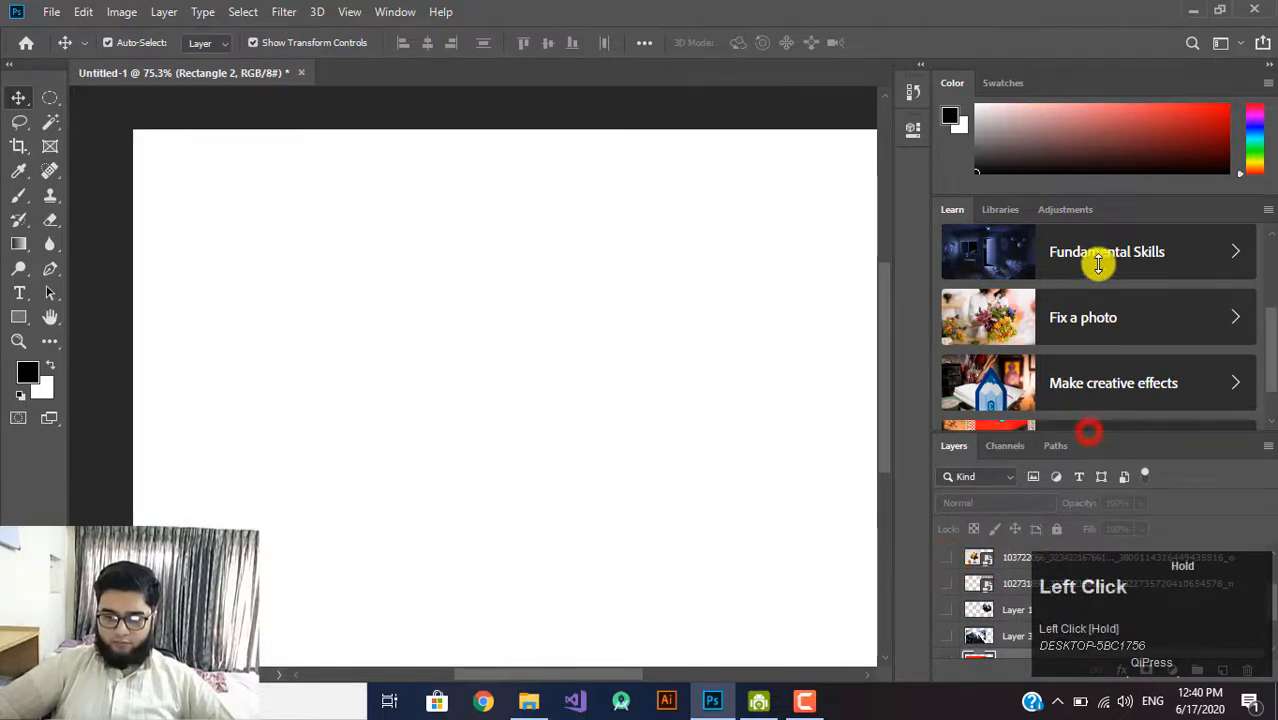
right_click(1268, 218)
left_click(1219, 243)
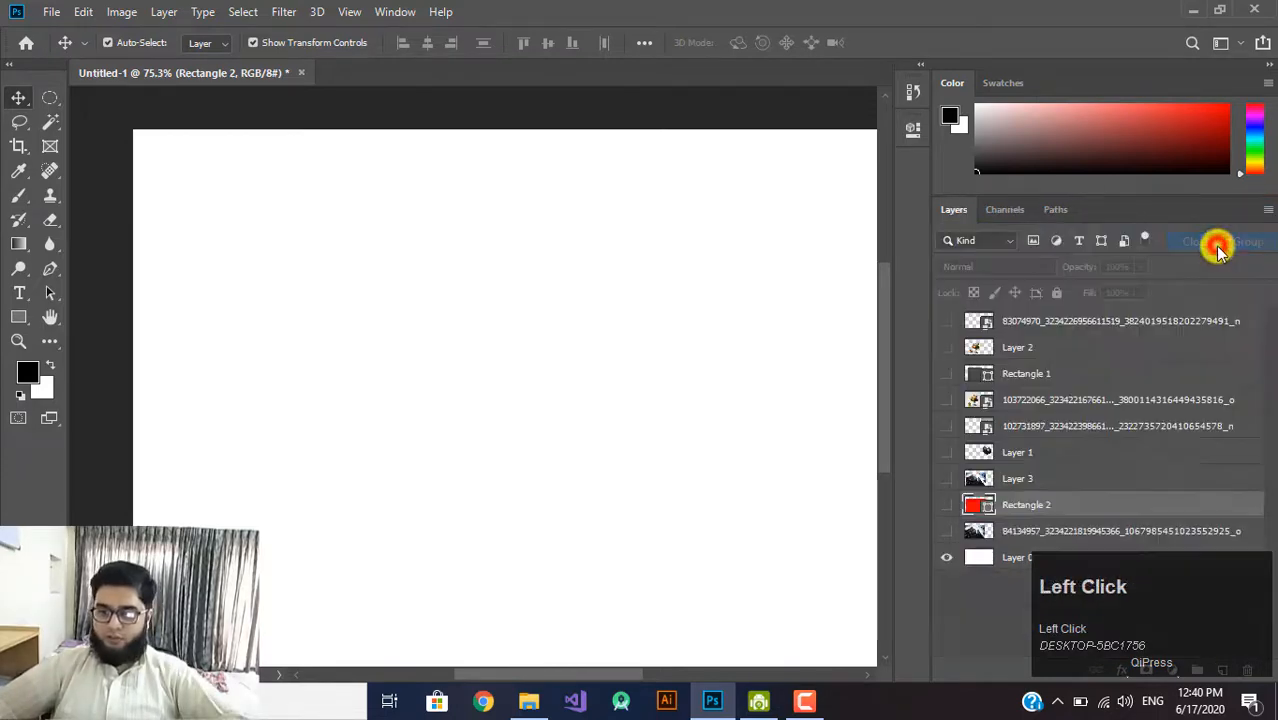
Show the topmost food collage layer and move it to the middle of the canvas
scroll(1078, 408, "up", 2)
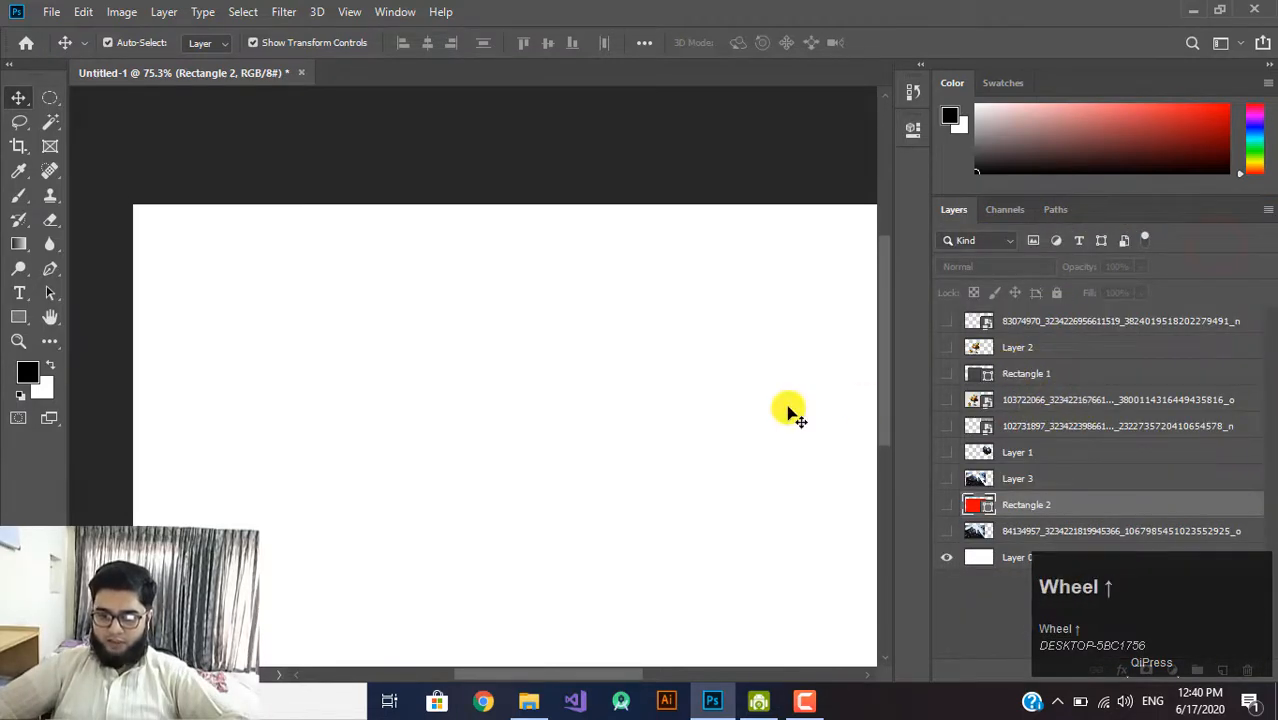
scroll(787, 410, "down", 3)
scroll(966, 371, "up", 2)
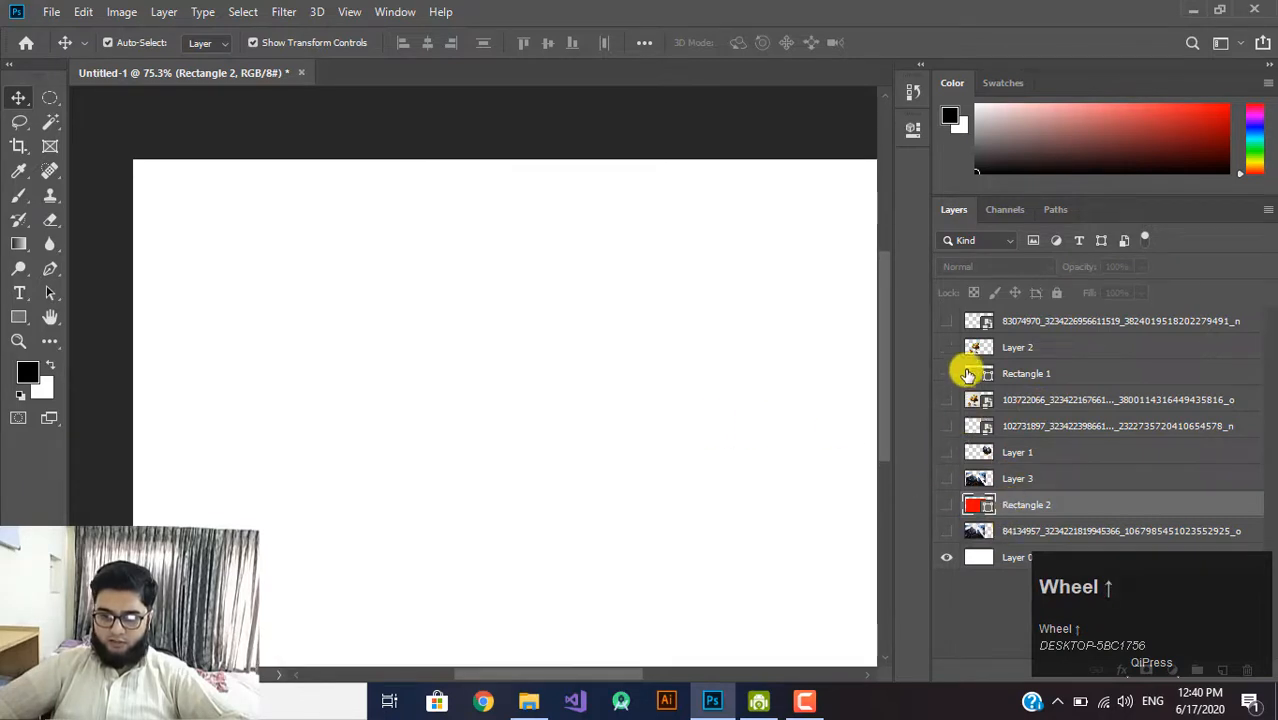
scroll(960, 326, "down", 2)
left_click(945, 323)
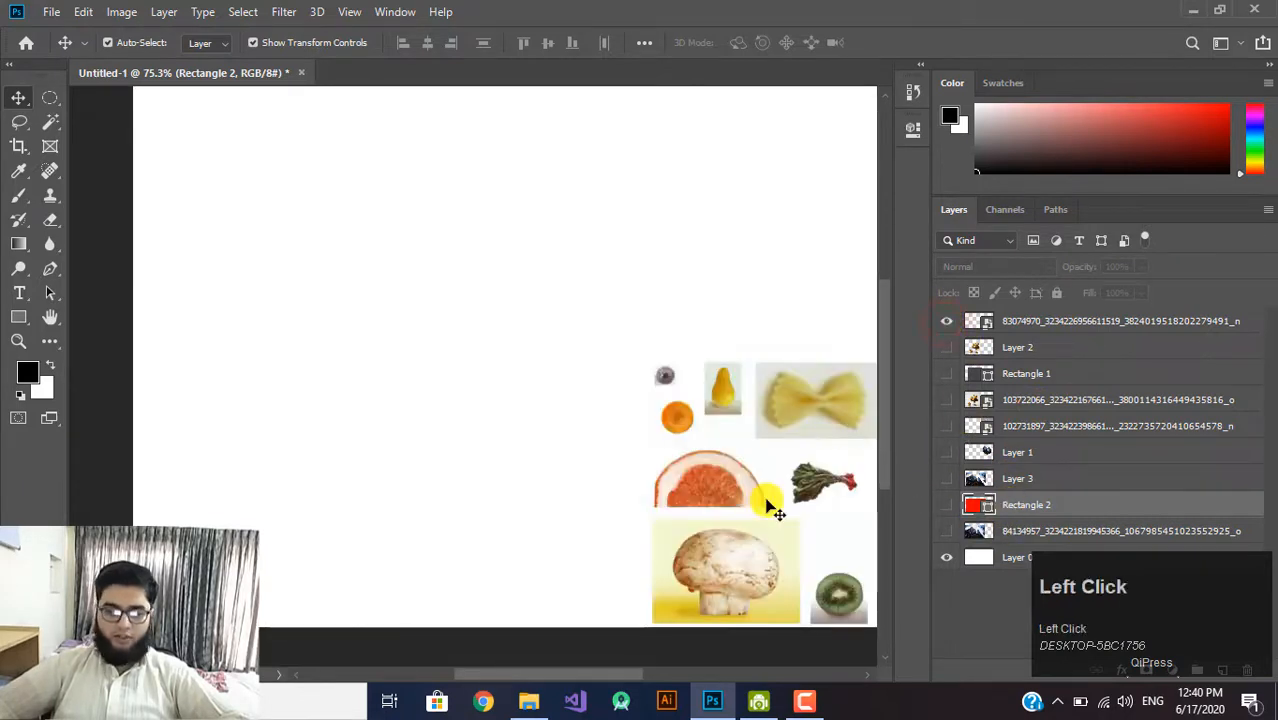
left_click_drag(770, 508, 418, 373)
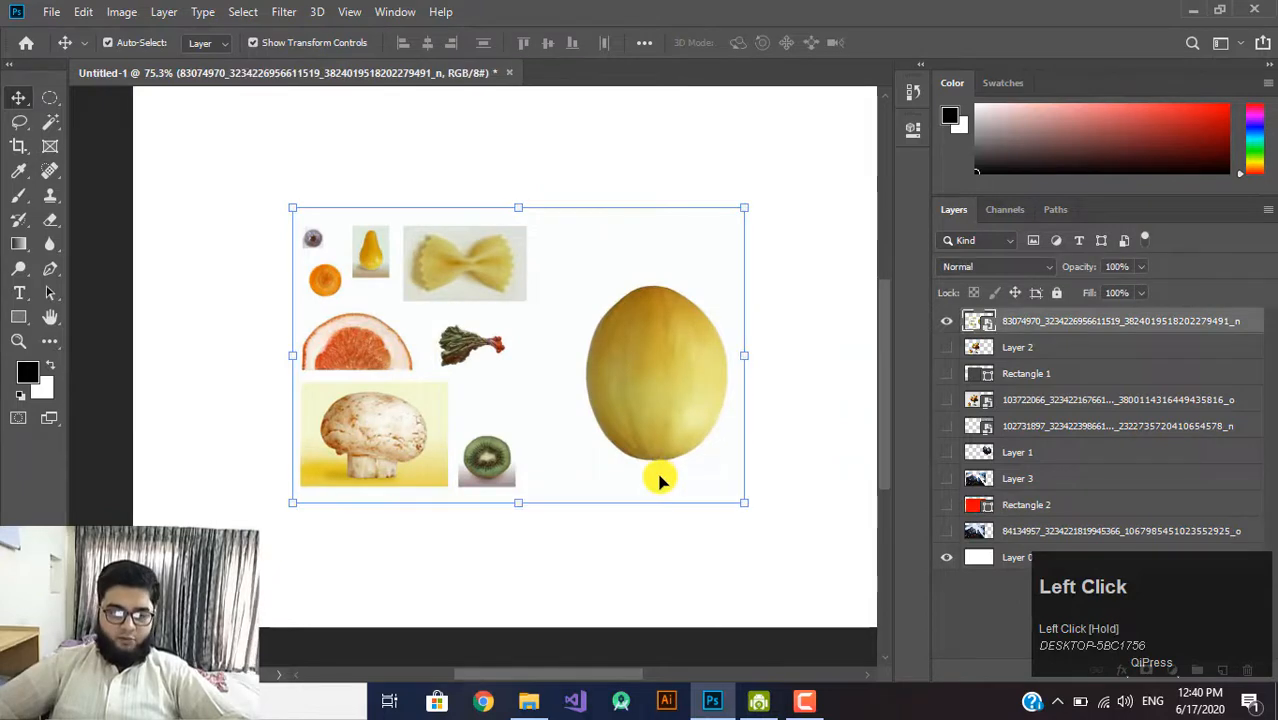
scroll(562, 360, "up", 2)
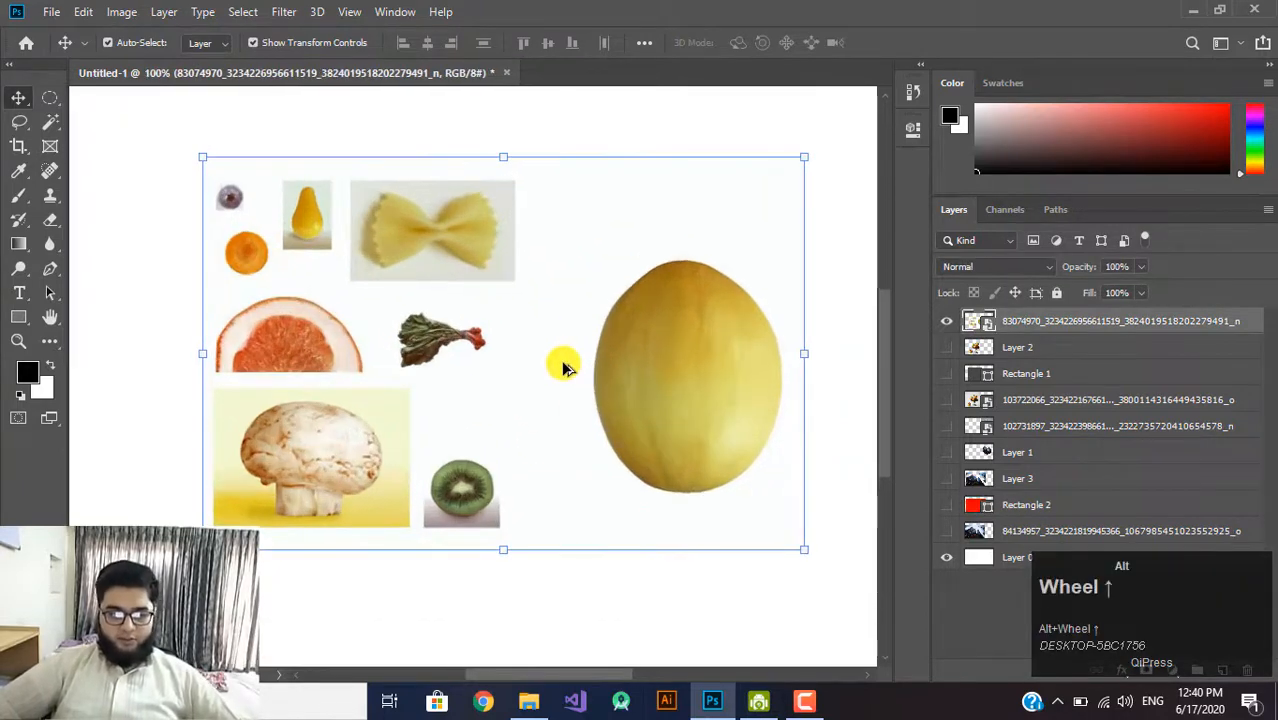
left_click(555, 365)
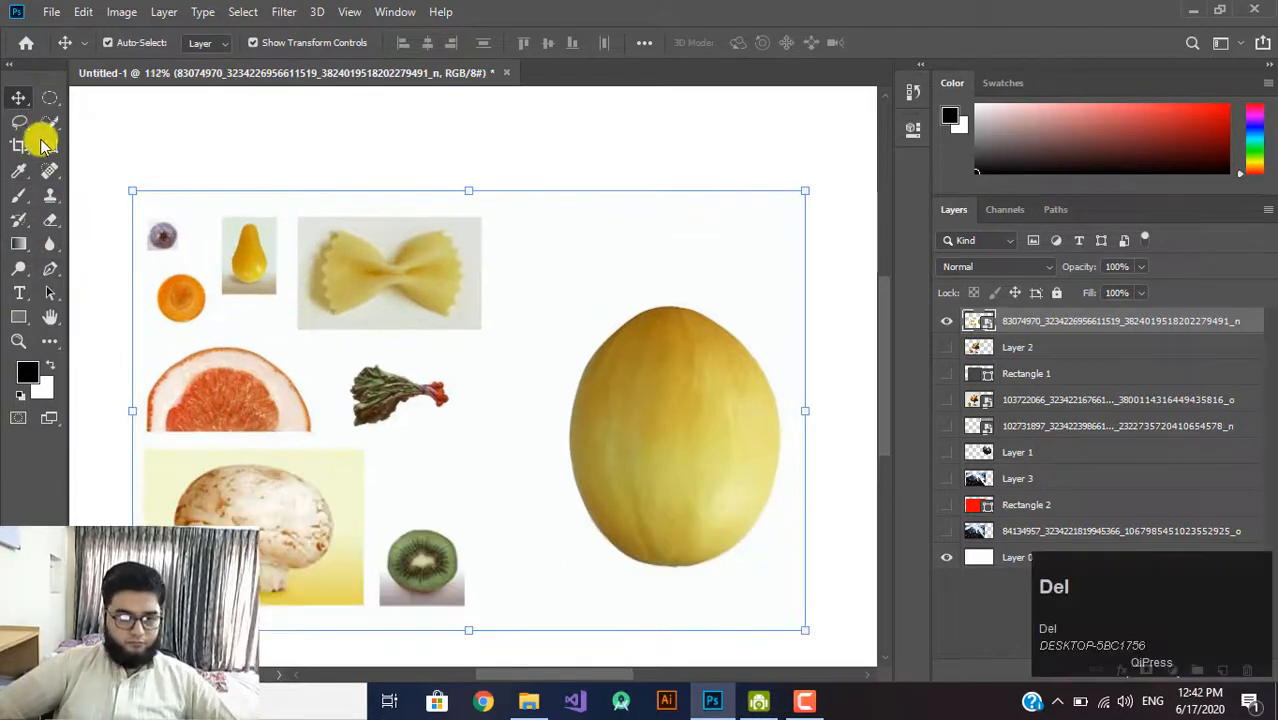
Select the large yellow melon with the Quick Selection tool and copy it to a new layer
left_click(47, 119)
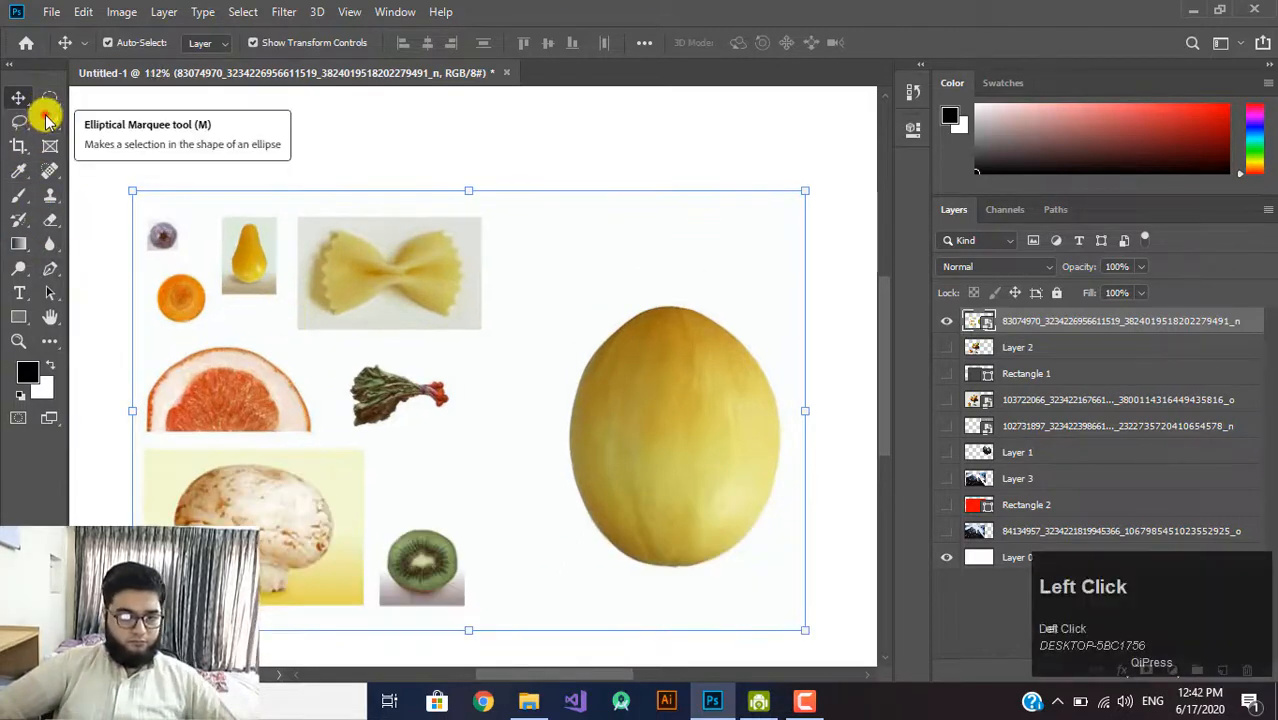
mouse_move(682, 359)
left_mouse_down()
mouse_move(653, 377)
mouse_move(694, 455)
left_mouse_up()
key("ctrl+j")
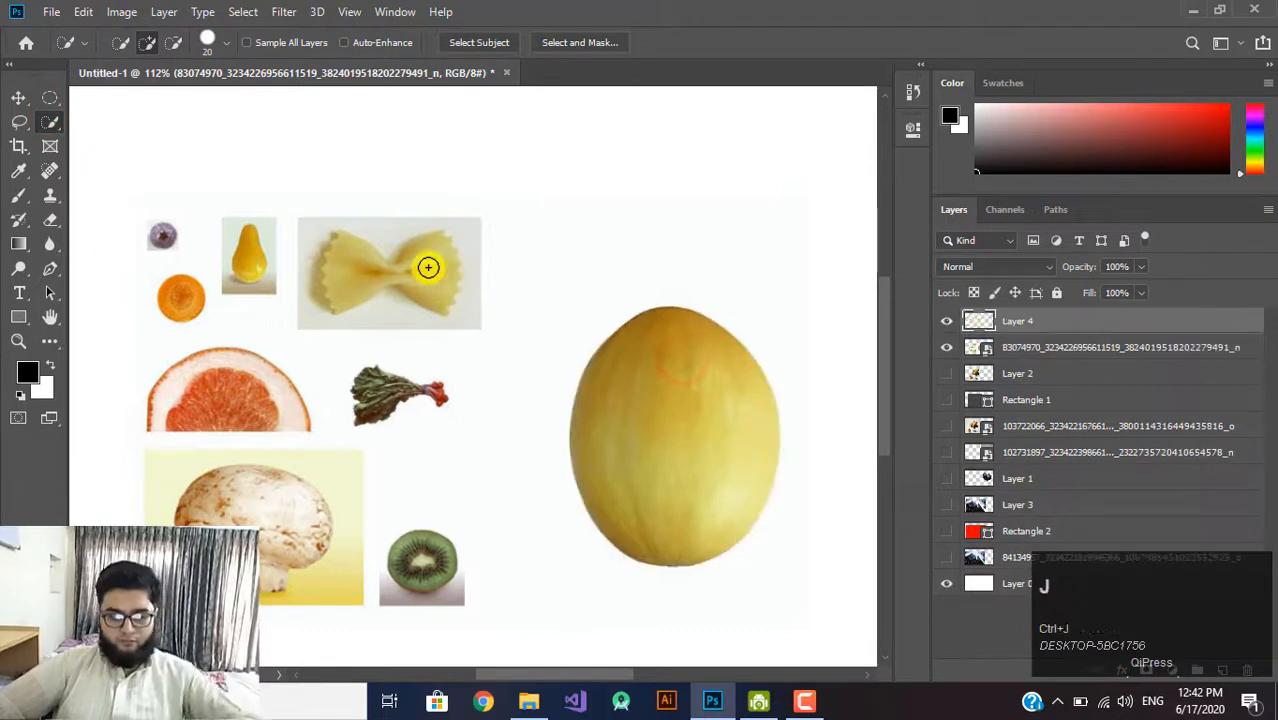
Quick-select the bow-tie pasta on the collage layer, subtract the shadow at its left edge, and copy it to a new layer
scroll(460, 280, "up", 5)
left_click_drag(458, 279, 371, 285)
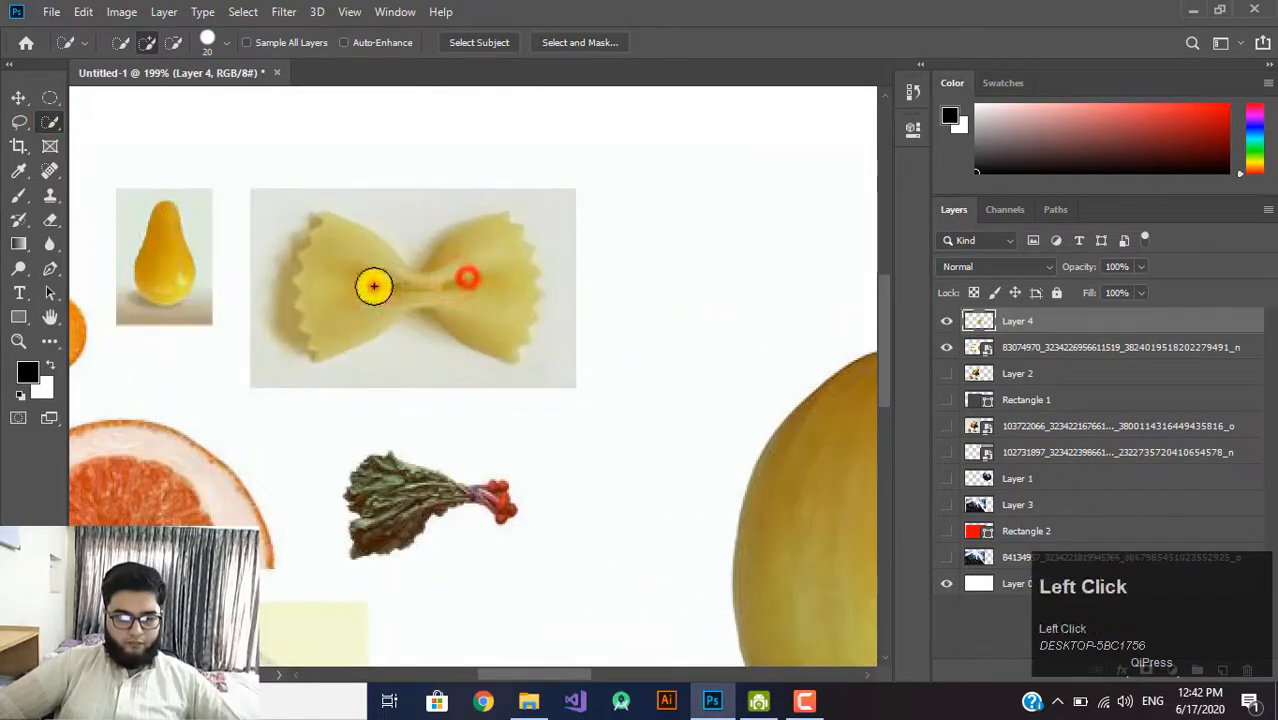
left_click(1011, 347)
mouse_move(465, 274)
left_mouse_down()
mouse_move(350, 262)
mouse_move(348, 248)
left_mouse_up()
left_click_drag(348, 248, 325, 310)
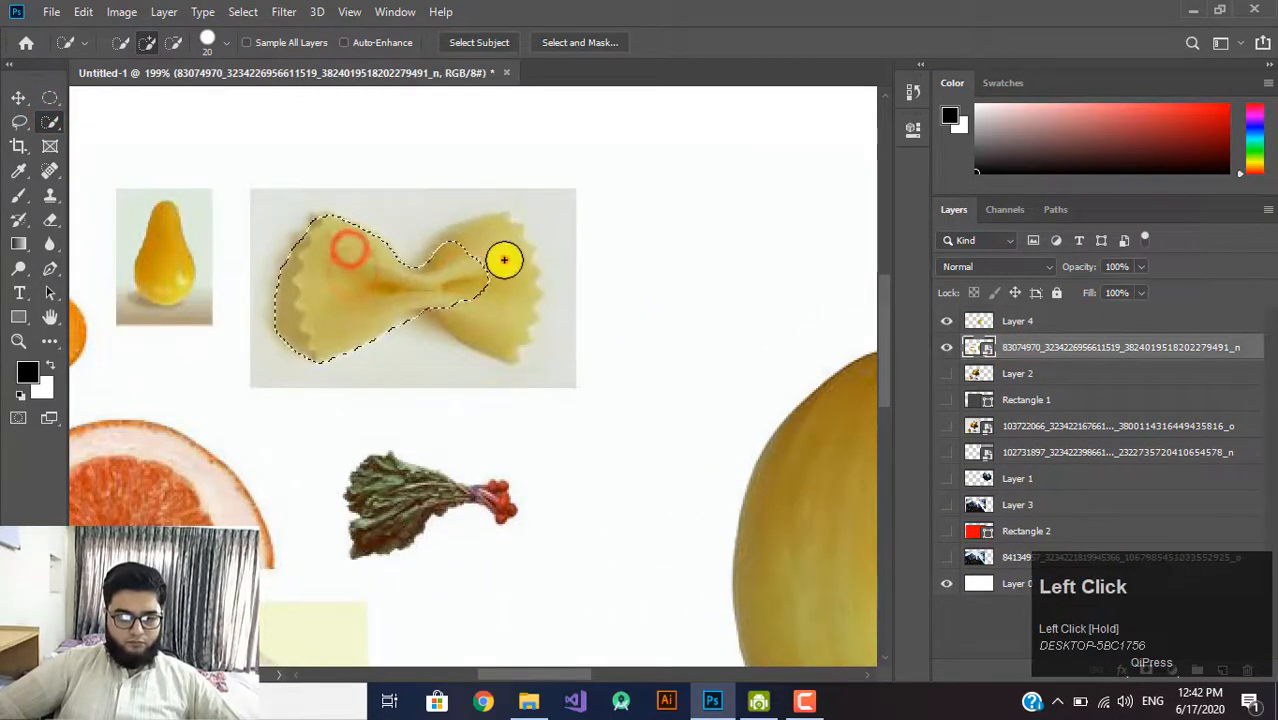
mouse_move(505, 260)
left_mouse_down()
mouse_move(502, 322)
mouse_move(576, 367)
left_mouse_up()
scroll(502, 321, "up", 5)
mouse_move(265, 237)
left_mouse_down("alt")
mouse_move(236, 318)
mouse_move(262, 428)
left_mouse_up("alt")
key("ctrl+j")
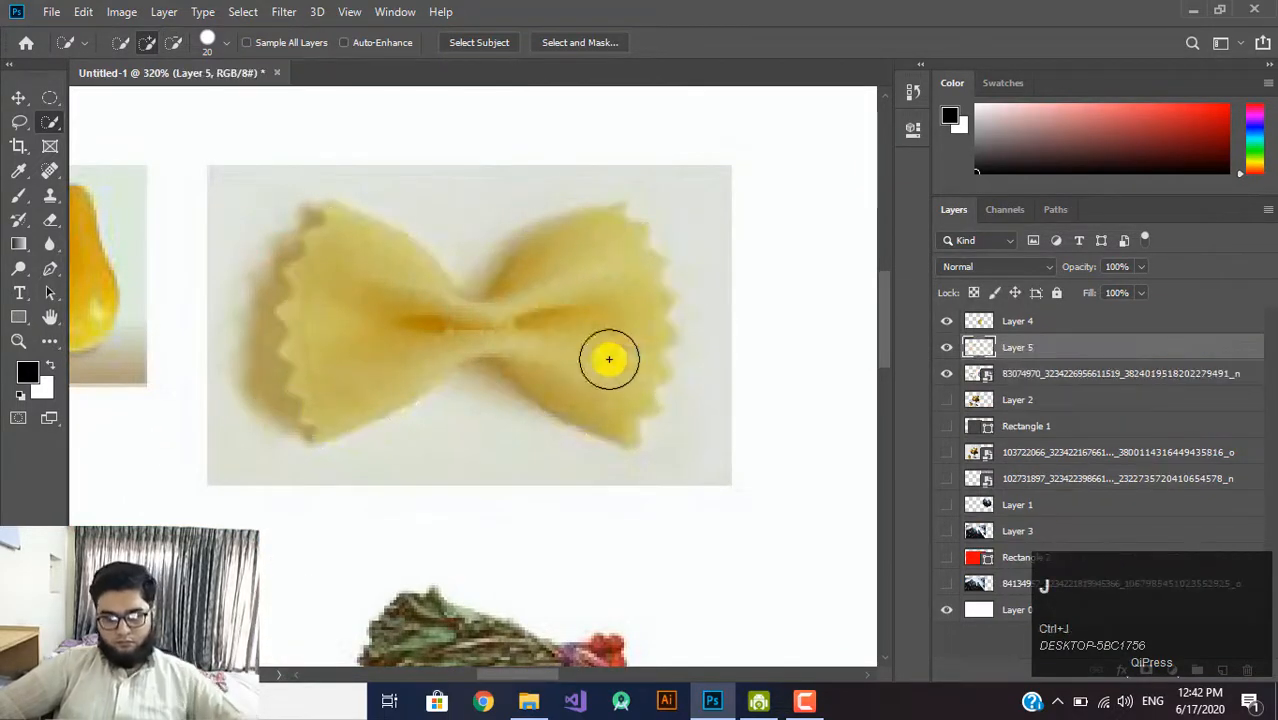
Quick-select the radish bunch on the food collage layer and copy it to a new layer
scroll(1183, 350, "down", 3)
left_click(1115, 376)
mouse_move(371, 408)
left_mouse_down()
mouse_move(422, 459)
mouse_move(471, 459)
mouse_move(533, 487)
left_mouse_up()
key("ctrl+j")
Quick-select the kiwi slice on the food collage layer, subtract the shadow along its lower edge, and copy it to a new layer
left_click(978, 400)
scroll(485, 365, "down", 5)
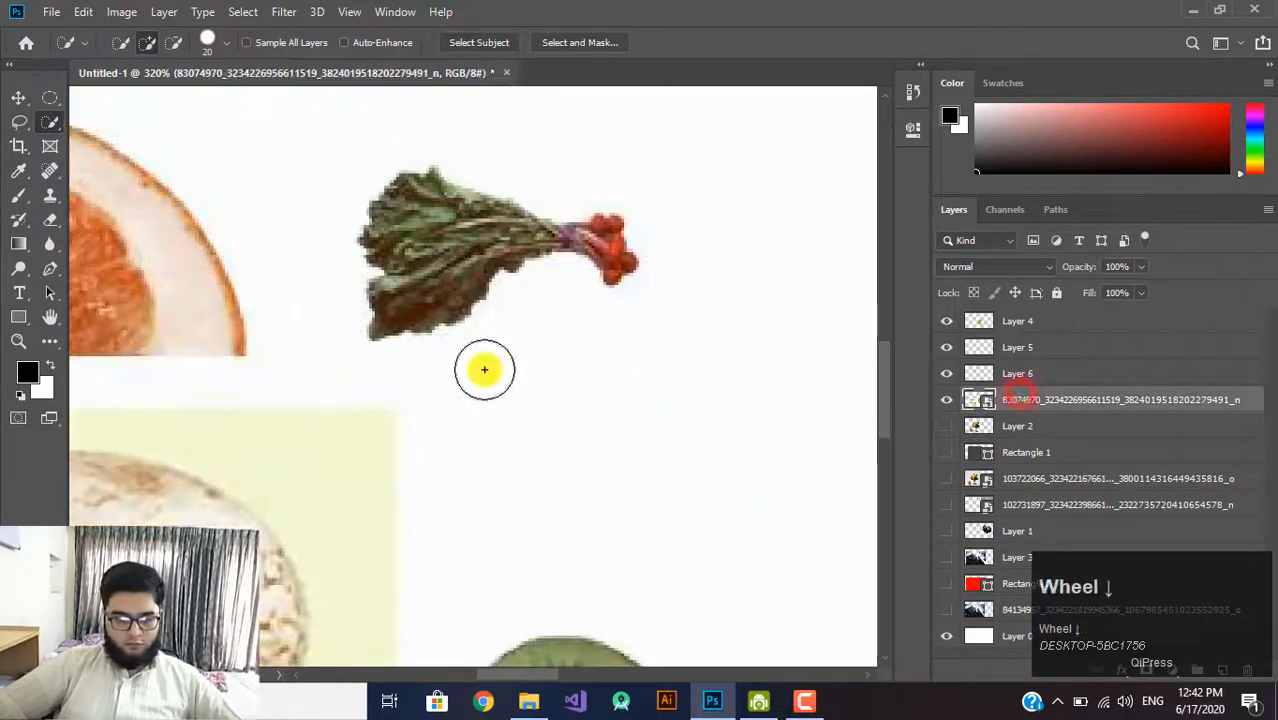
left_click(547, 583)
scroll(548, 583, "up", 5)
left_click_drag(546, 572, 430, 326)
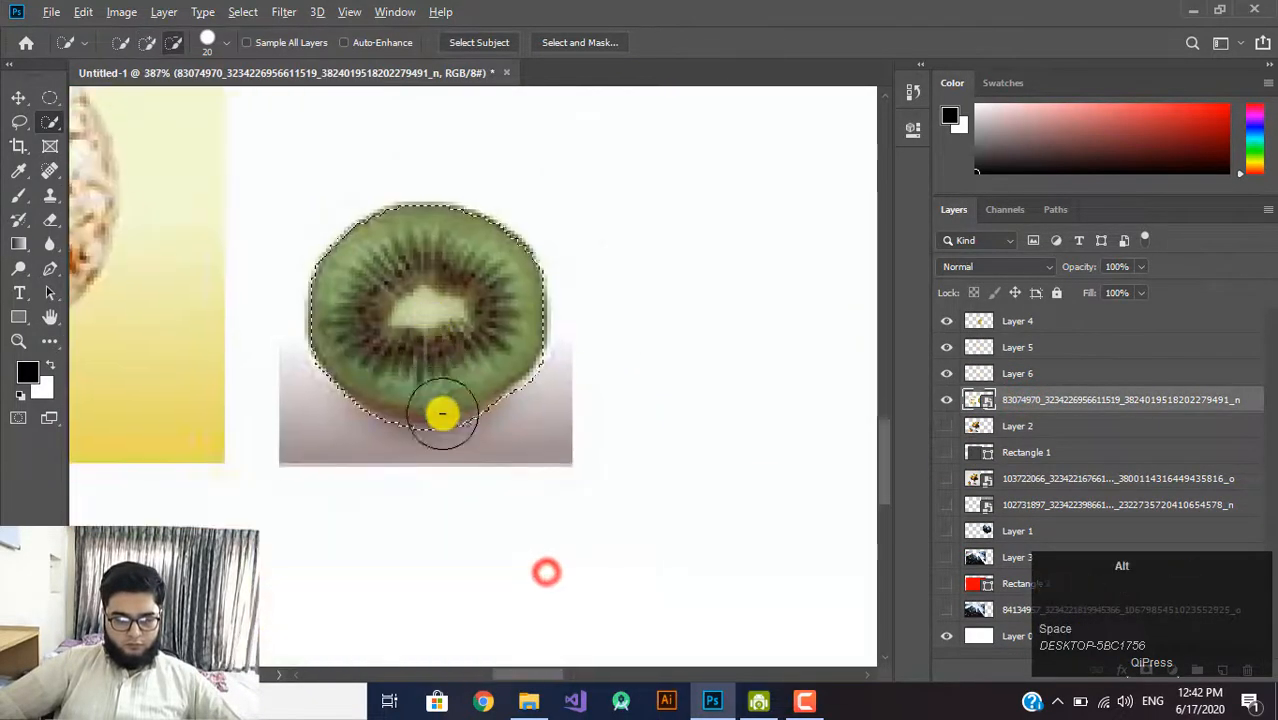
mouse_move(557, 399)
left_mouse_down()
mouse_move(468, 459)
mouse_move(379, 456)
mouse_move(476, 456)
mouse_move(456, 448)
left_mouse_up()
left_click(442, 380)
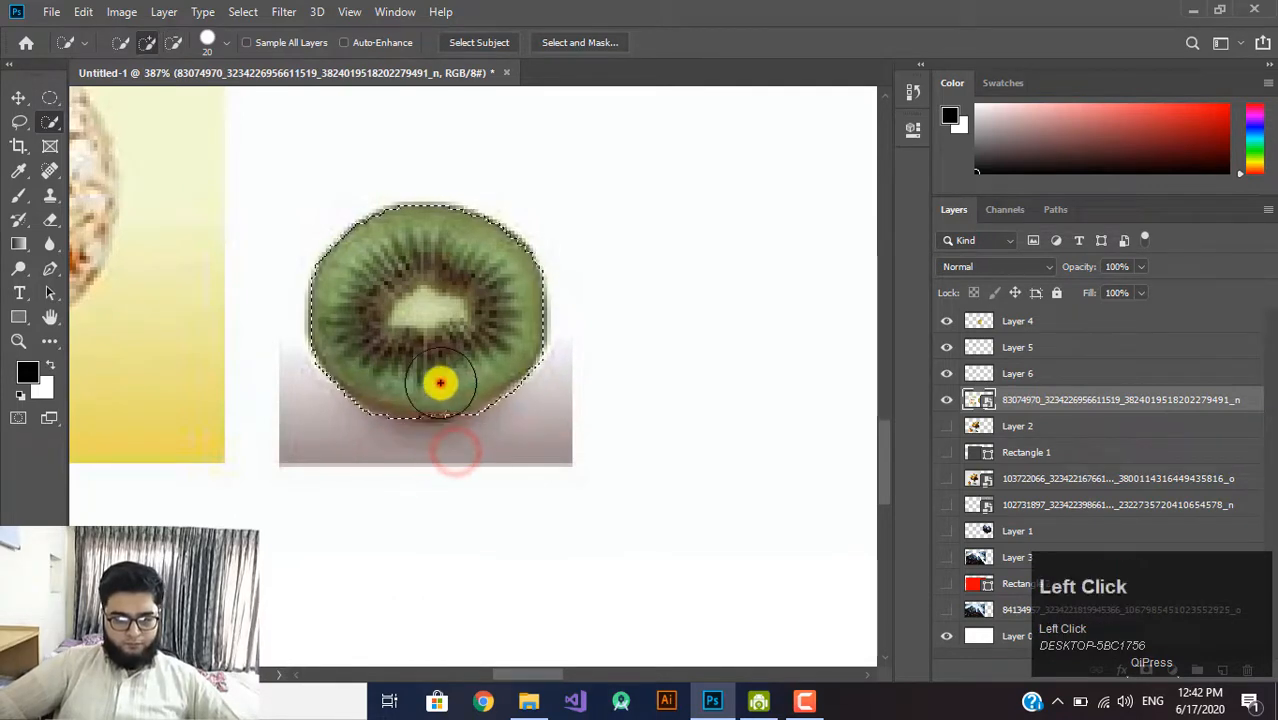
key("ctrl+j")
Quick-select the mushroom on the food collage layer, undoing the stroke that spills into the yellow background
left_click_drag(448, 296, 1050, 428)
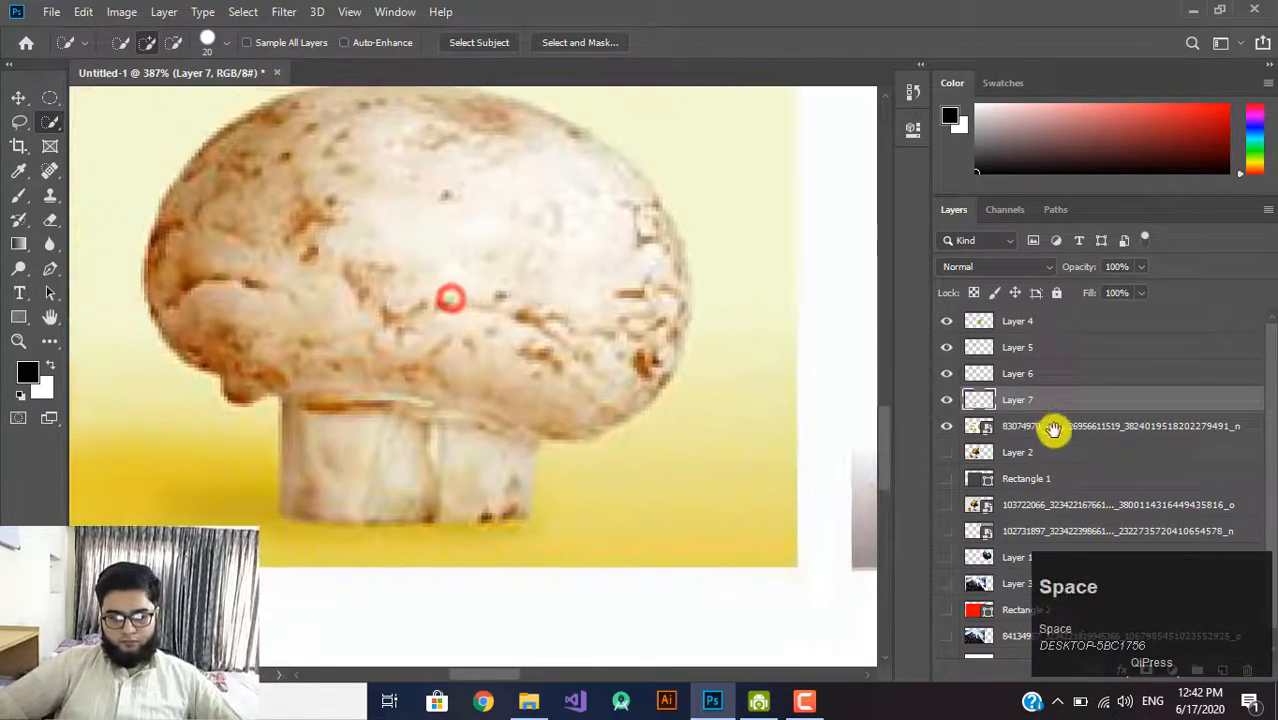
left_click(1055, 428)
mouse_move(470, 304)
left_mouse_down()
mouse_move(506, 383)
mouse_move(542, 285)
mouse_move(358, 311)
mouse_move(322, 273)
mouse_move(338, 241)
mouse_move(609, 355)
mouse_move(613, 273)
mouse_move(631, 270)
mouse_move(674, 334)
mouse_move(672, 413)
mouse_move(614, 452)
mouse_move(652, 268)
left_mouse_up()
left_click(526, 594)
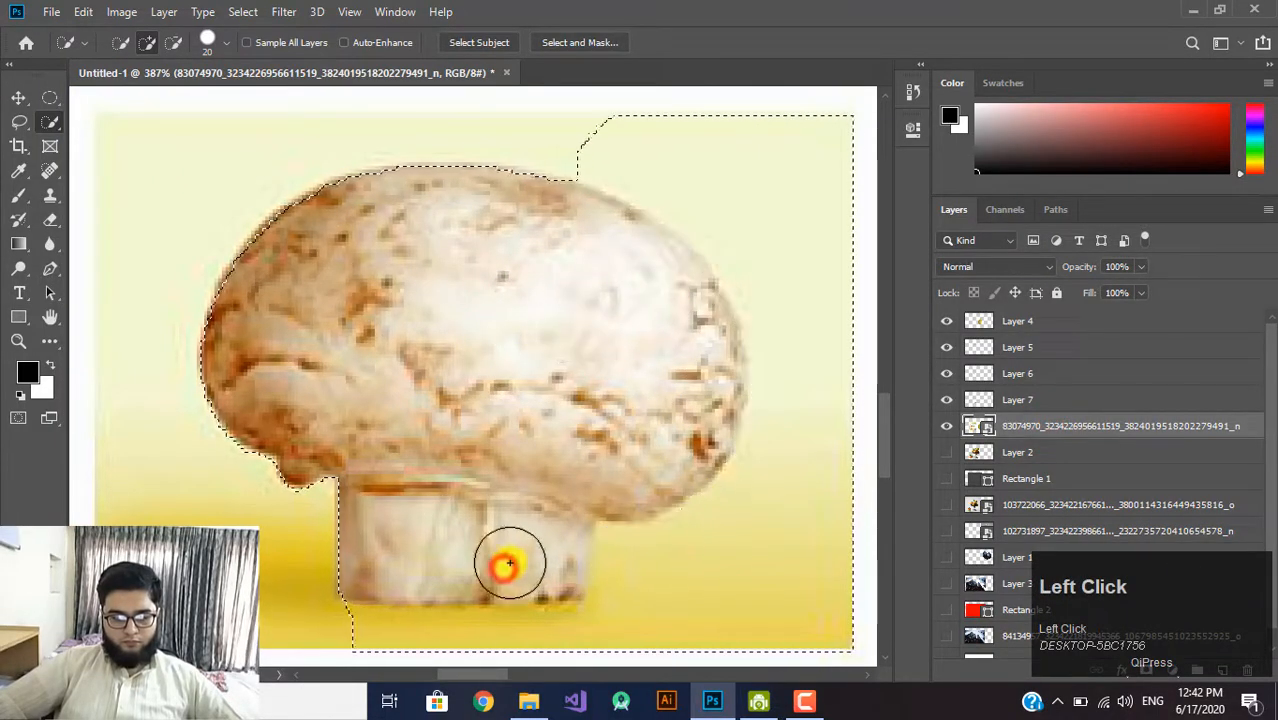
key("ctrl+z")
Try to add the missing notch at the base of the mushroom's stem to the selection with a 7 px brush
key("bracketleft")
key("bracketleft")
key("bracketleft")
key("bracketleft")
key("bracketleft")
key("bracketleft")
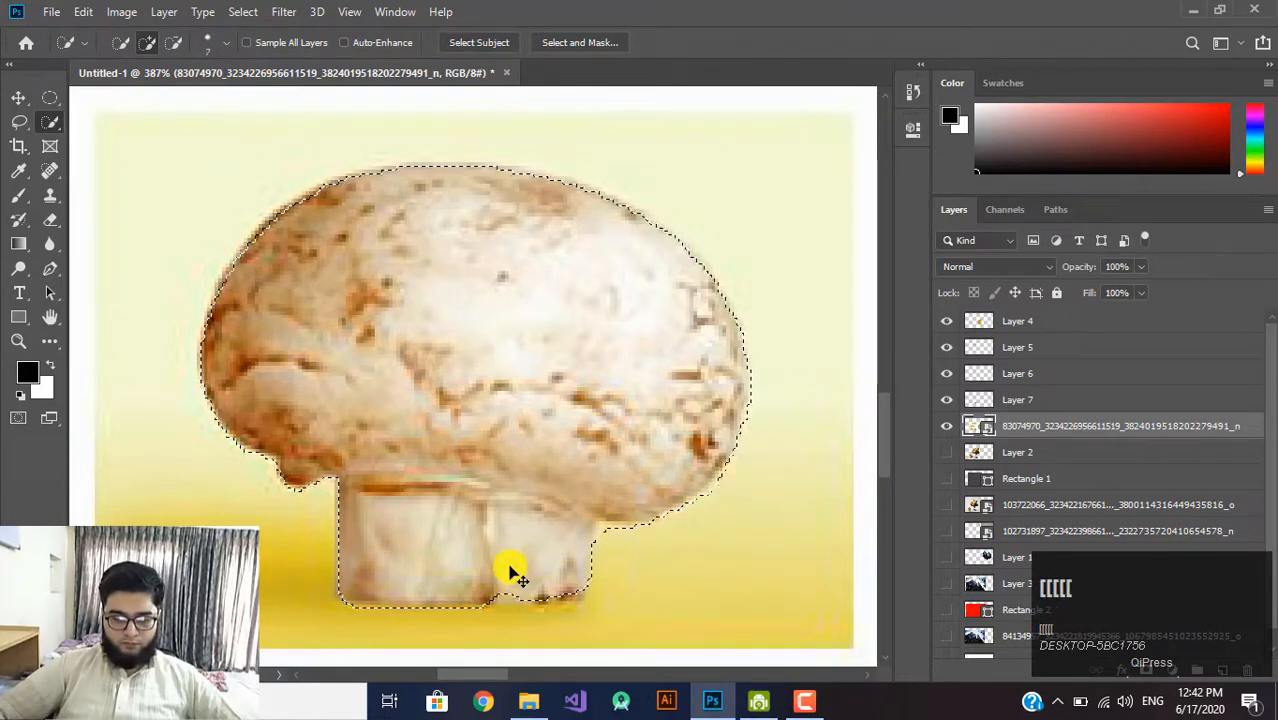
left_click(513, 594)
key("ctrl+z")
scroll(513, 594, "up", 3)
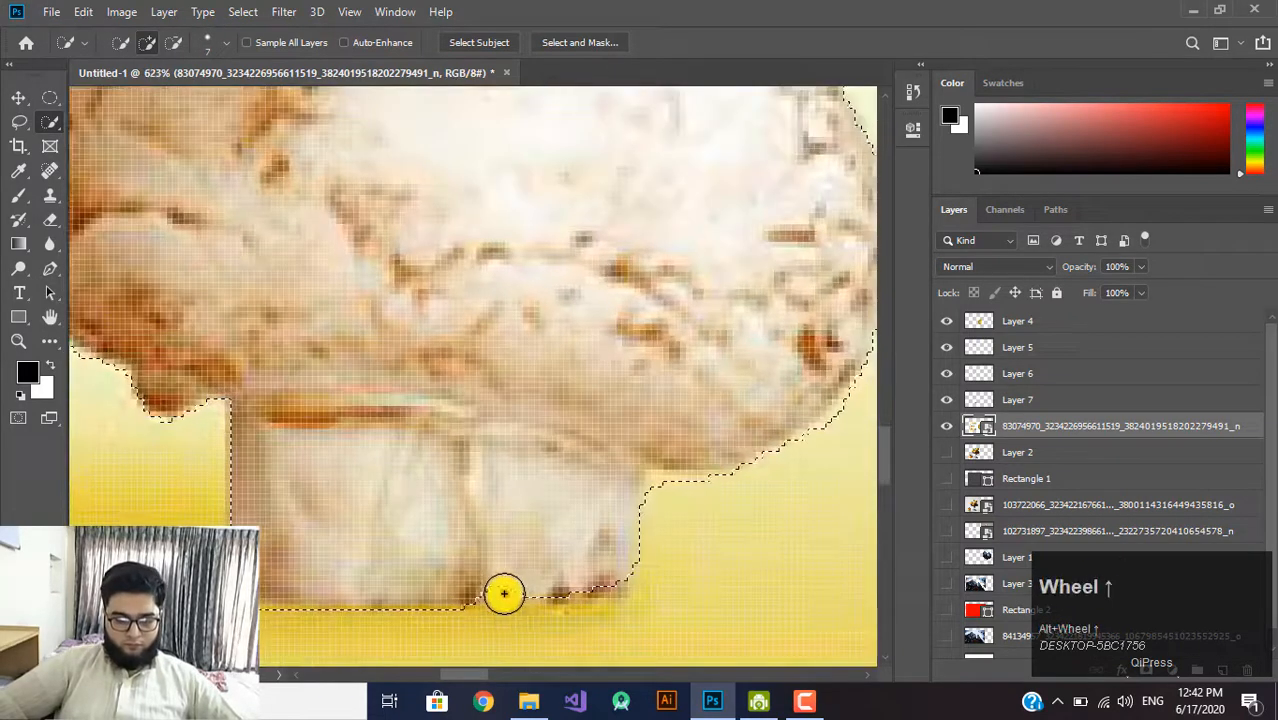
left_click(502, 591)
key("ctrl+z")
left_click(514, 585)
key("ctrl+z")
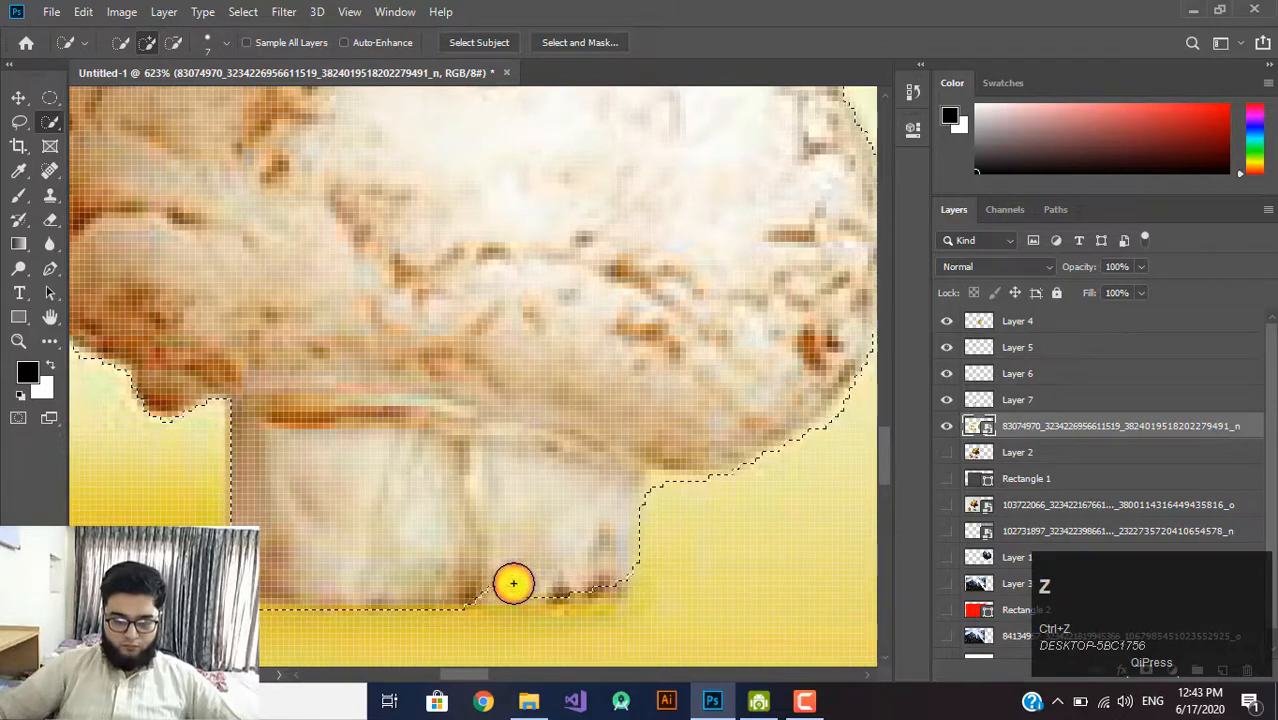
Reduce the brush to 4 px, add the stem base to the mushroom selection, and copy the mushroom to a new layer
key("bracketleft")
key("bracketleft")
key("bracketleft")
left_click(499, 594)
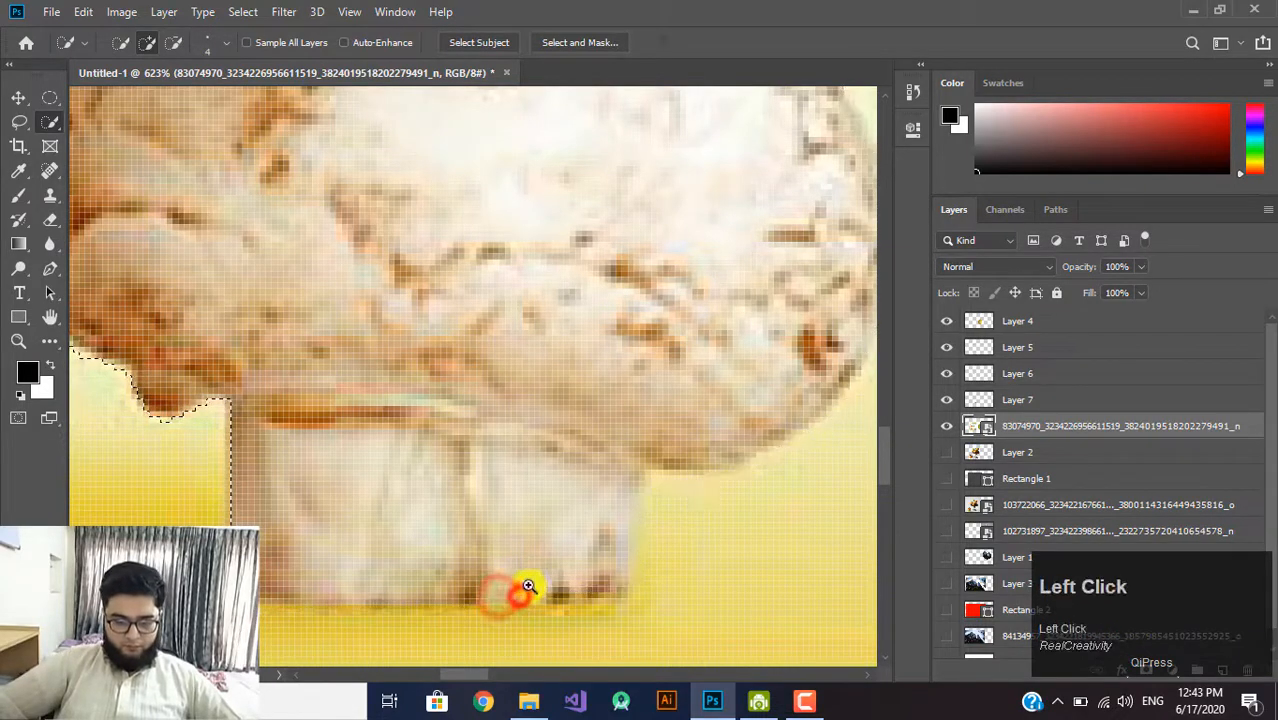
key("z")
scroll(522, 589, "down", 2, "alt")
scroll(529, 546, "down", 1, "alt")
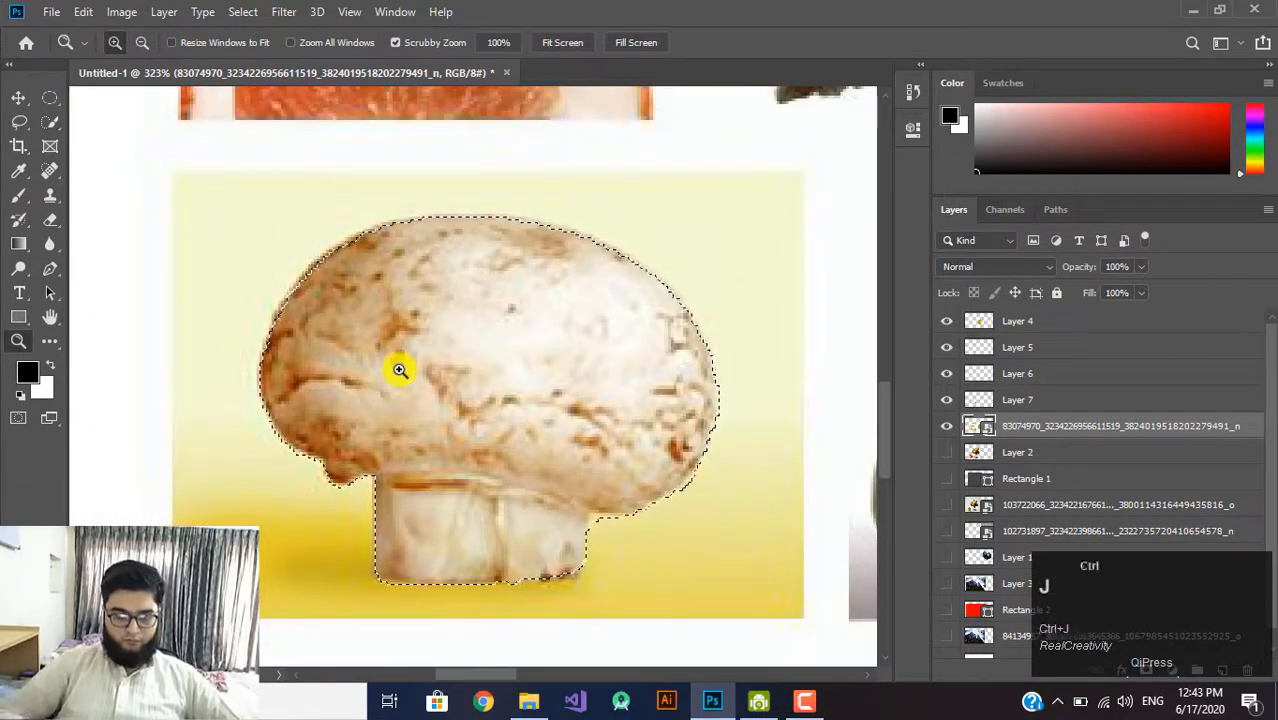
key("ctrl+j")
Select the small yellow pear-shaped gourd on the food collage layer with the Quick Selection tool and copy it to a new layer
scroll(399, 365, "up", 5)
left_click(1043, 452)
scroll(585, 223, "up", 5)
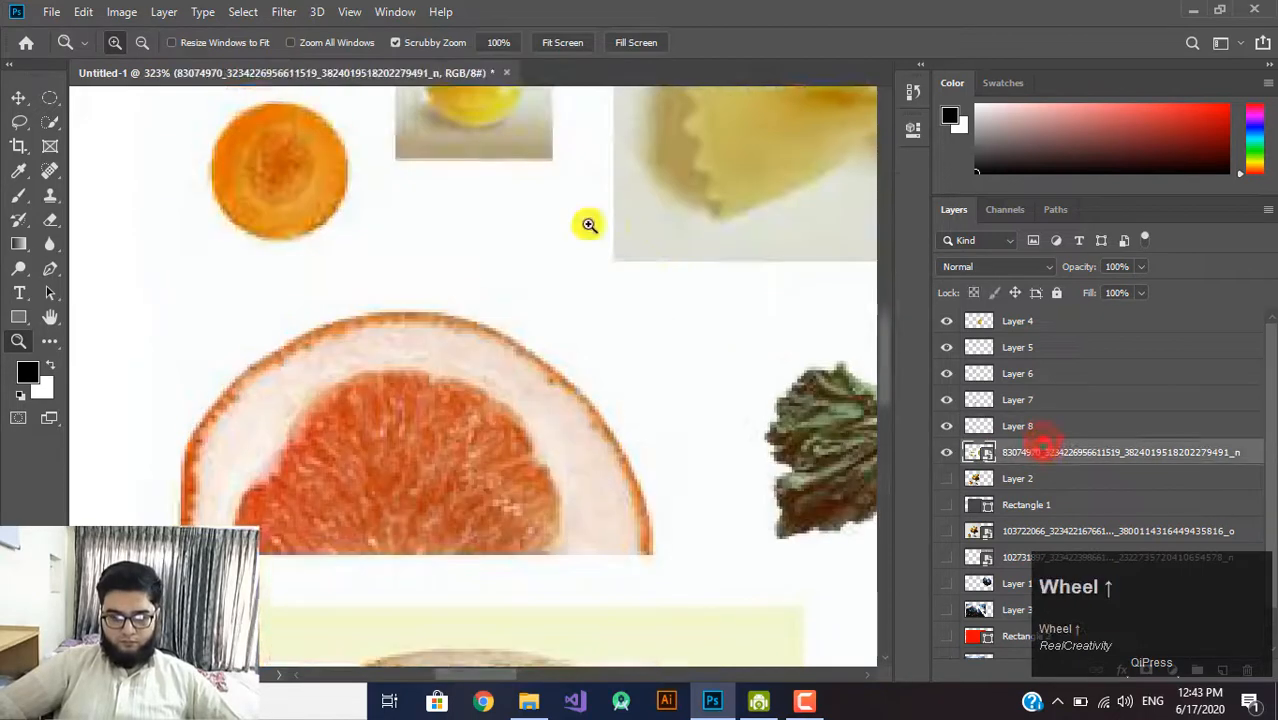
left_click(49, 122)
left_click_drag(483, 210, 465, 180)
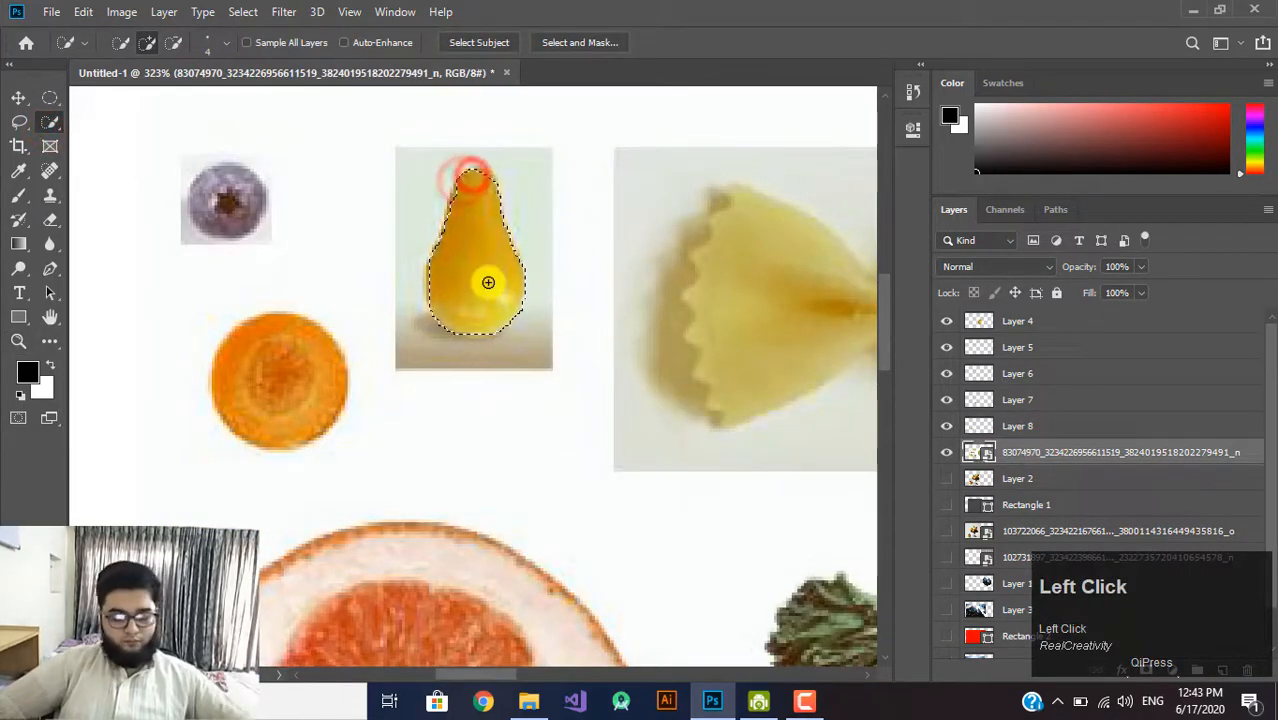
key("ctrl+j")
Quick-select the blueberry on the food collage layer, subtract the excess at its right edge, and copy it to a new layer
left_click_drag(235, 185, 234, 222)
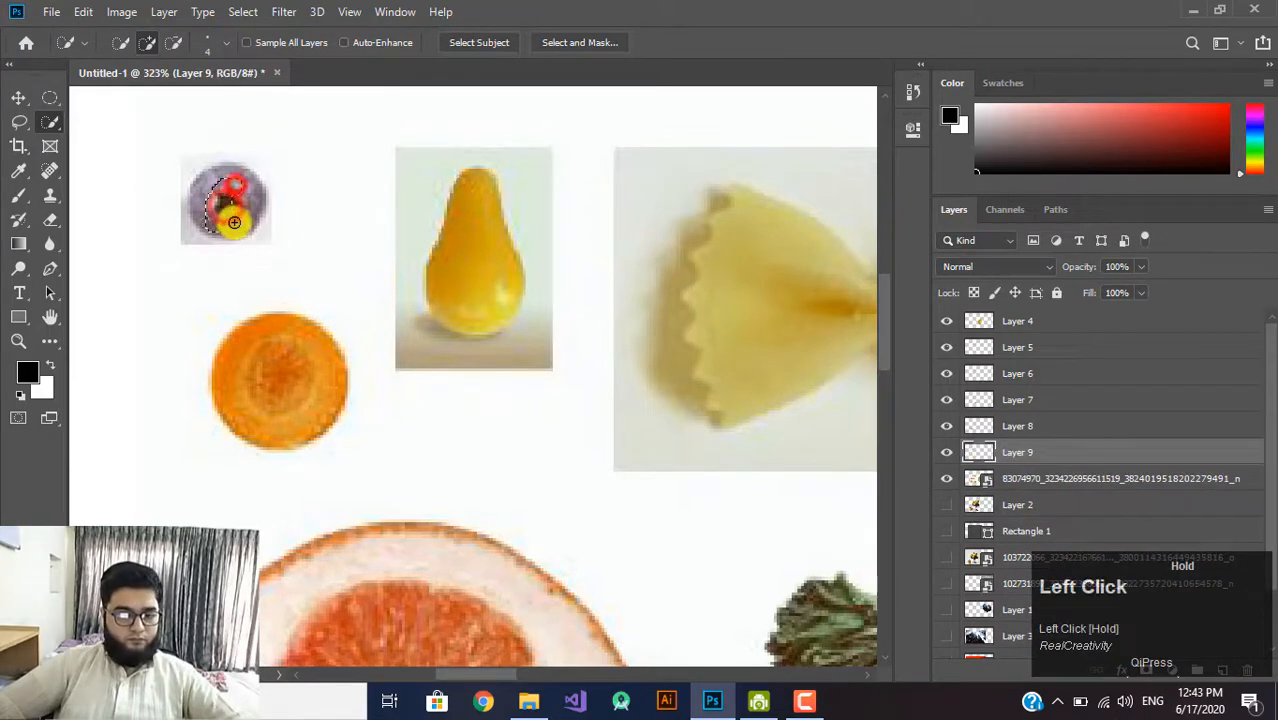
left_click(1021, 477)
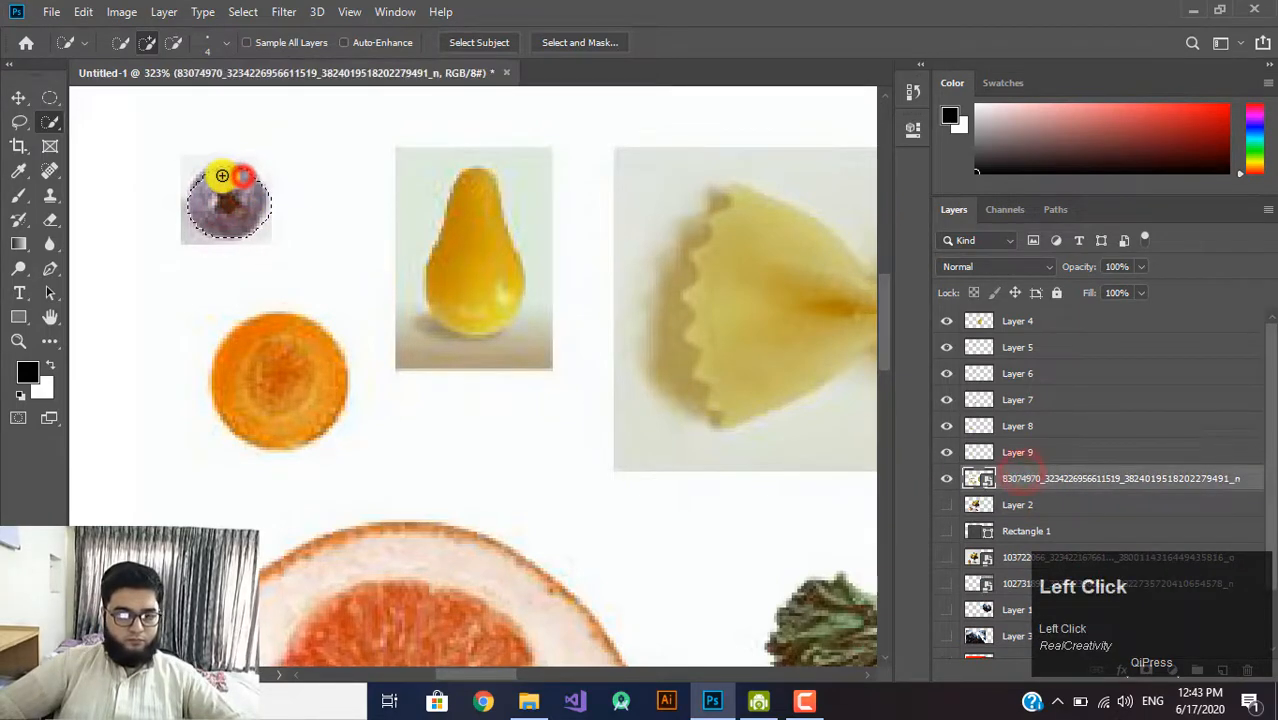
left_click_drag(222, 176, 272, 217)
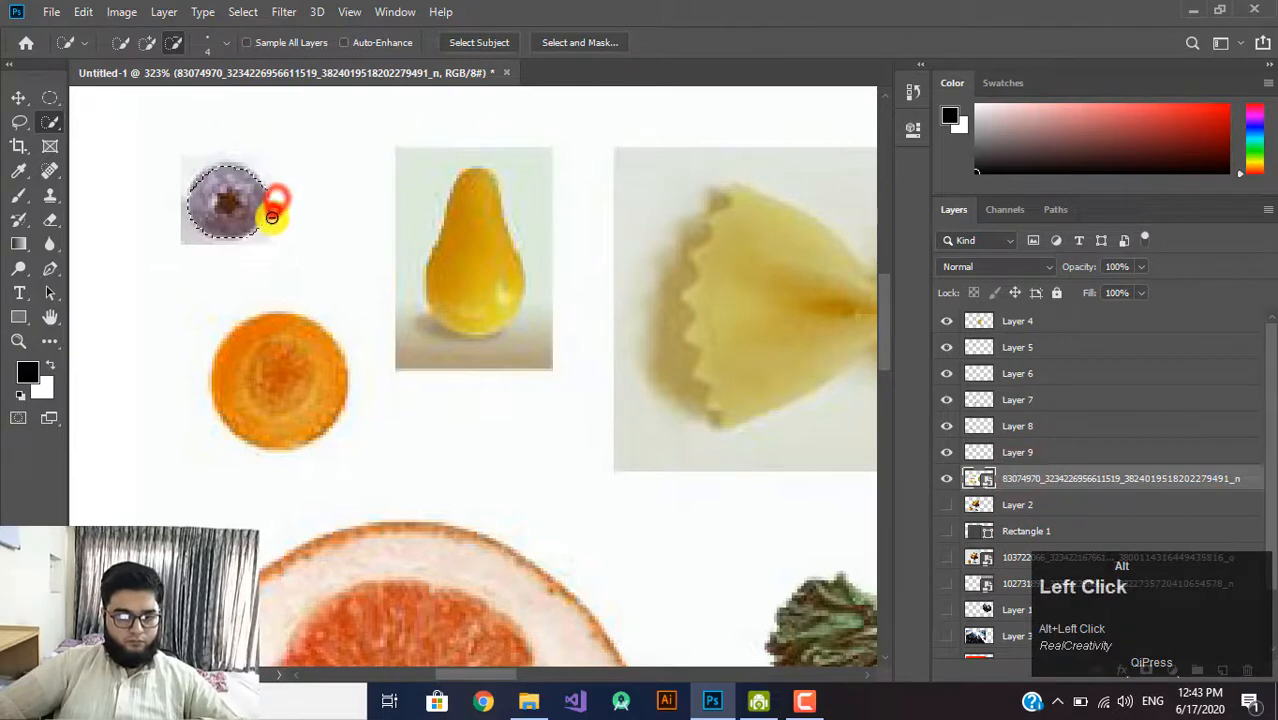
left_click(201, 178)
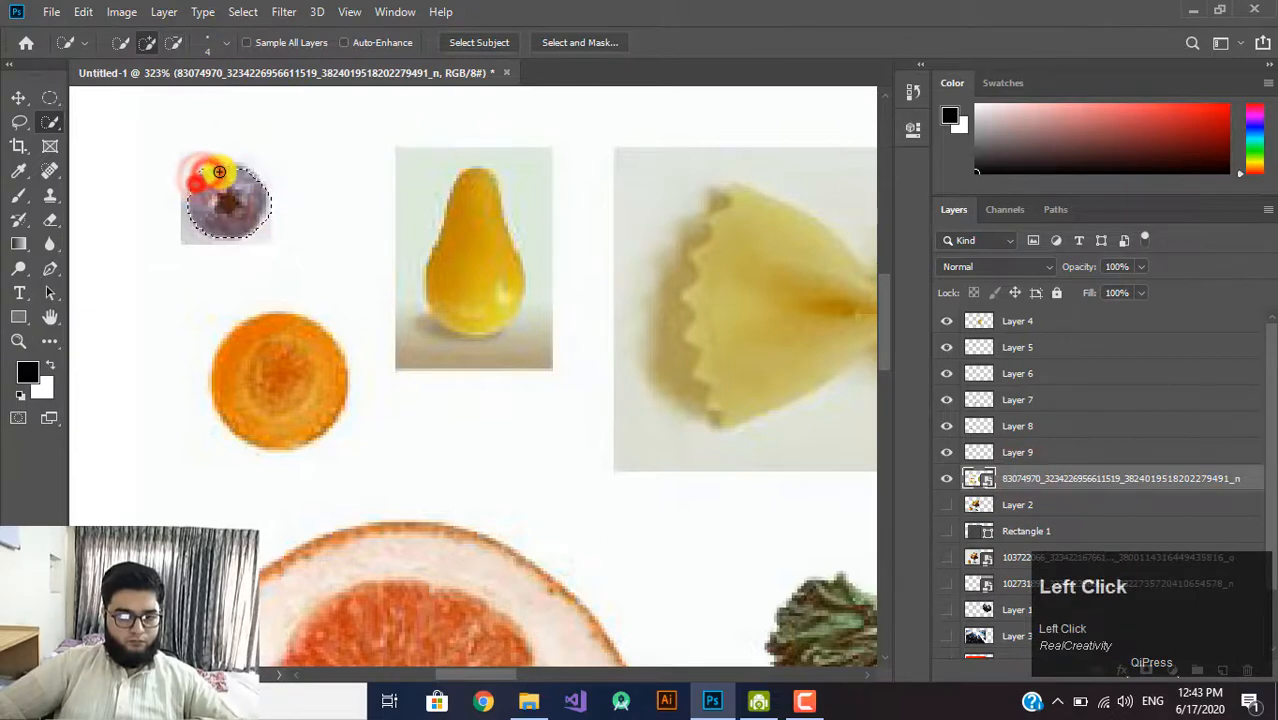
left_click(276, 198, "alt")
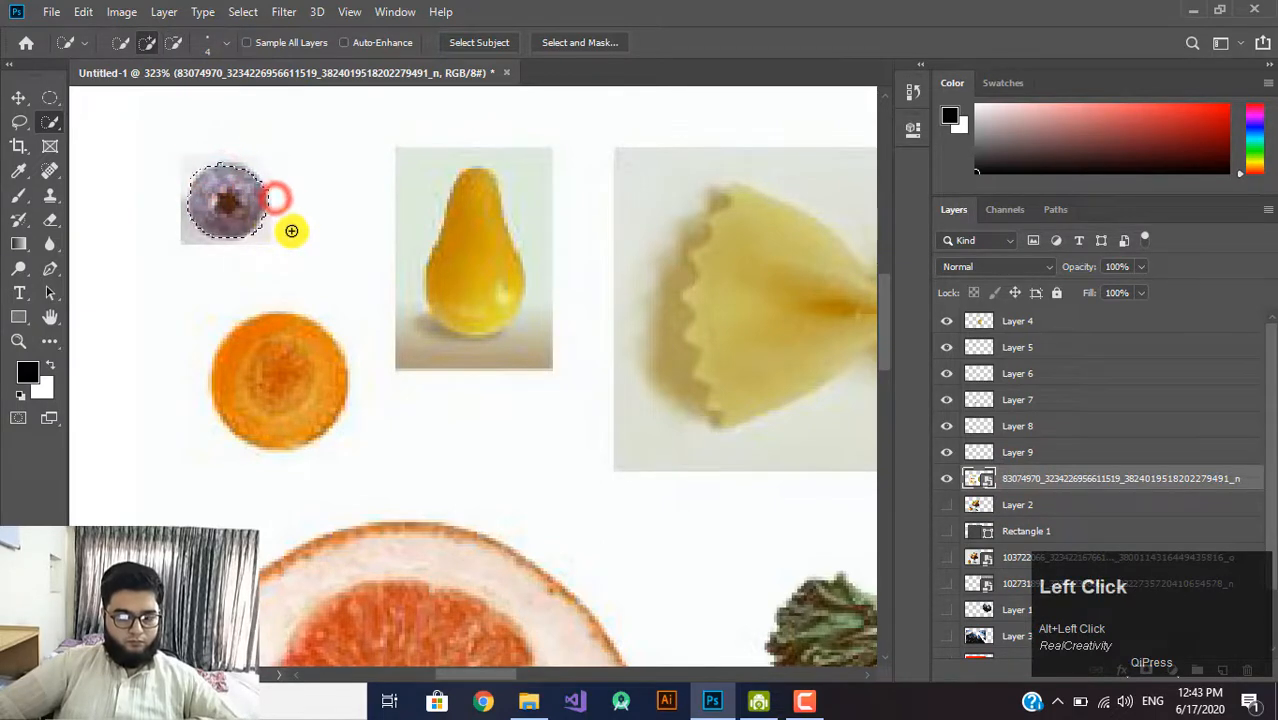
key("ctrl+j")
Quick-select the round carrot slice on the food collage layer, trim its lower-right edge, and copy it to a new layer
left_click(1016, 503)
mouse_move(310, 352)
left_mouse_down()
mouse_move(266, 362)
mouse_move(283, 384)
mouse_move(344, 399)
left_mouse_up()
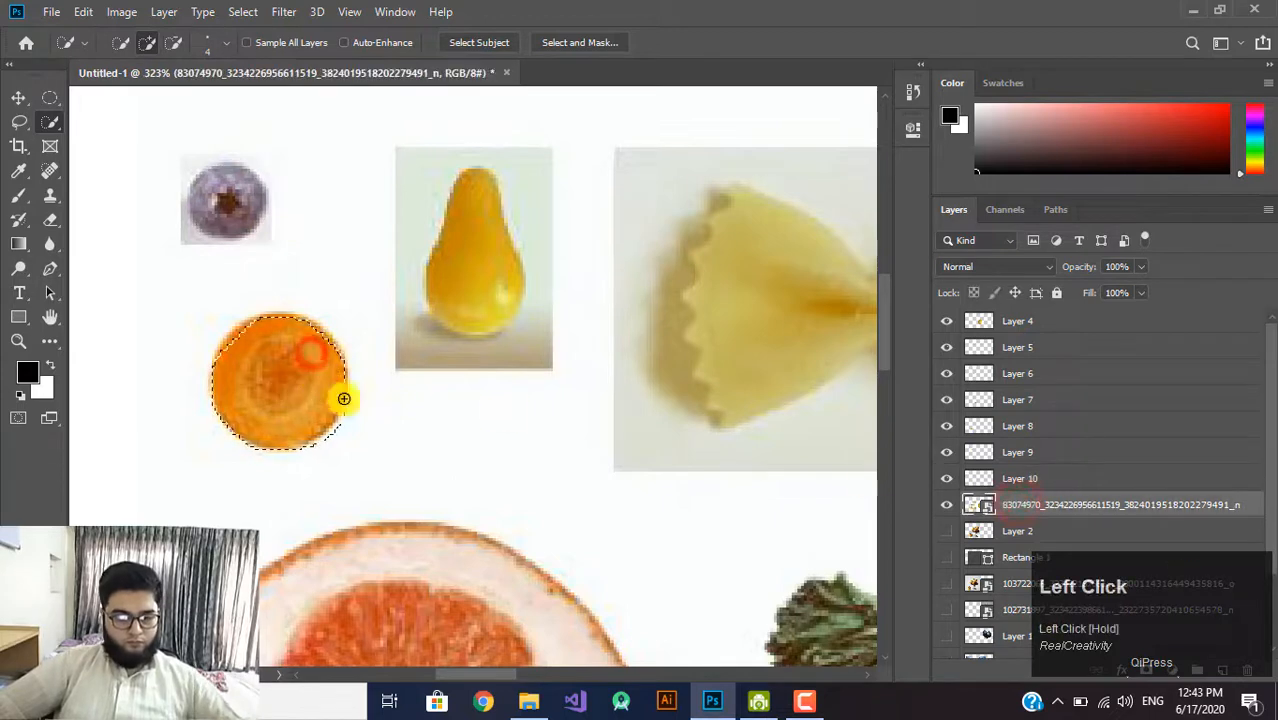
left_click(349, 417, "alt")
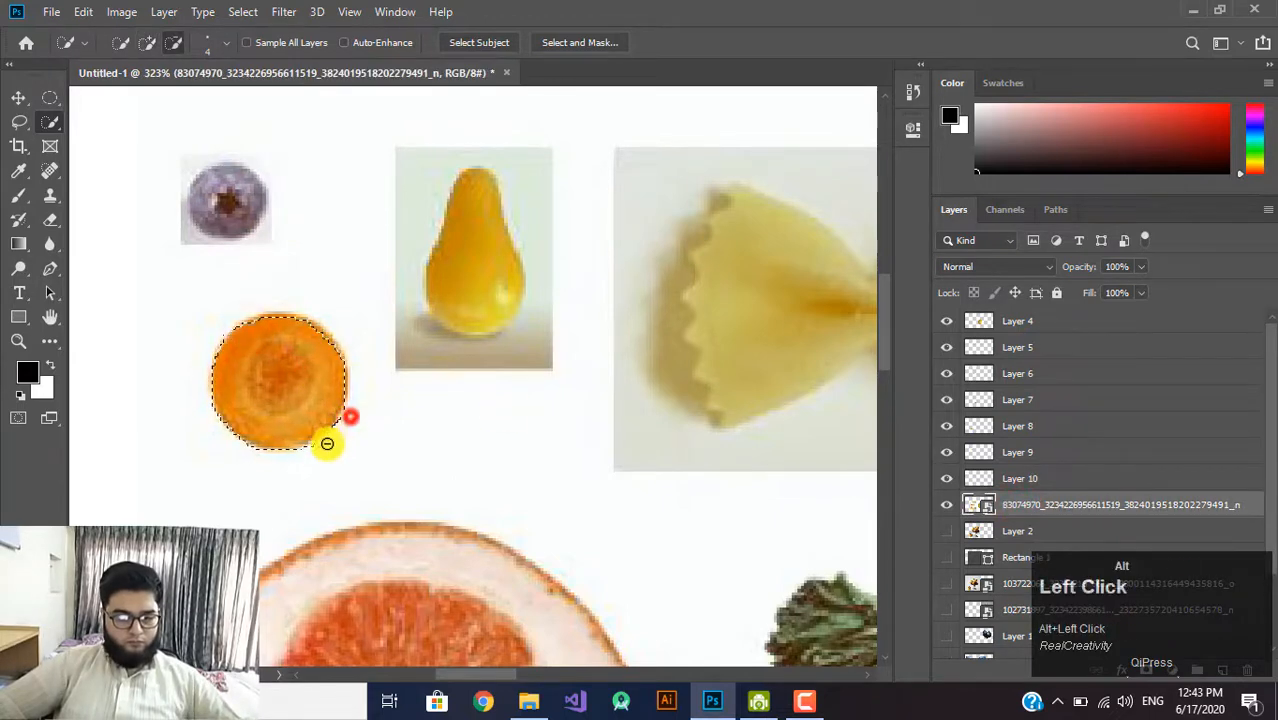
key("ctrl+j")
Quick-select the red flesh of the grapefruit half on the food collage layer, leaving out the rind
left_click(1010, 530)
scroll(429, 469, "down", 2)
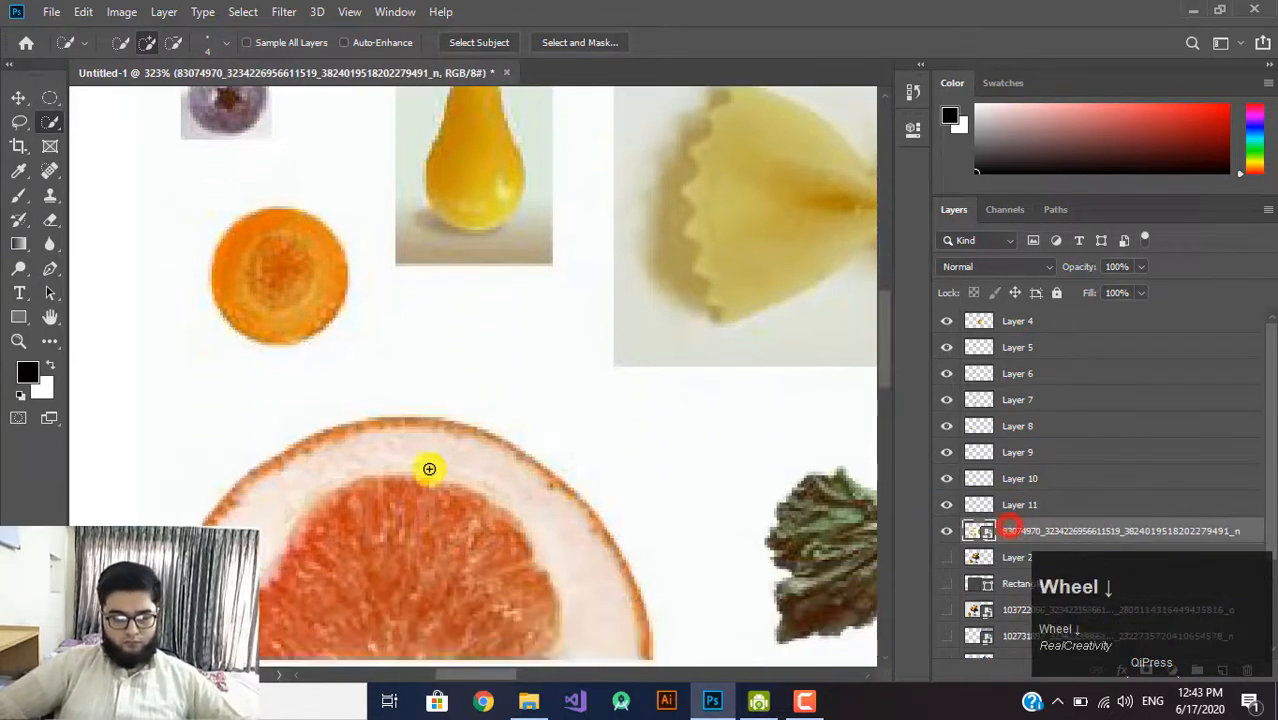
scroll(429, 469, "down", 2)
mouse_move(425, 454)
left_mouse_down()
mouse_move(333, 520)
mouse_move(506, 533)
mouse_move(320, 496)
left_mouse_up()
left_click(251, 516)
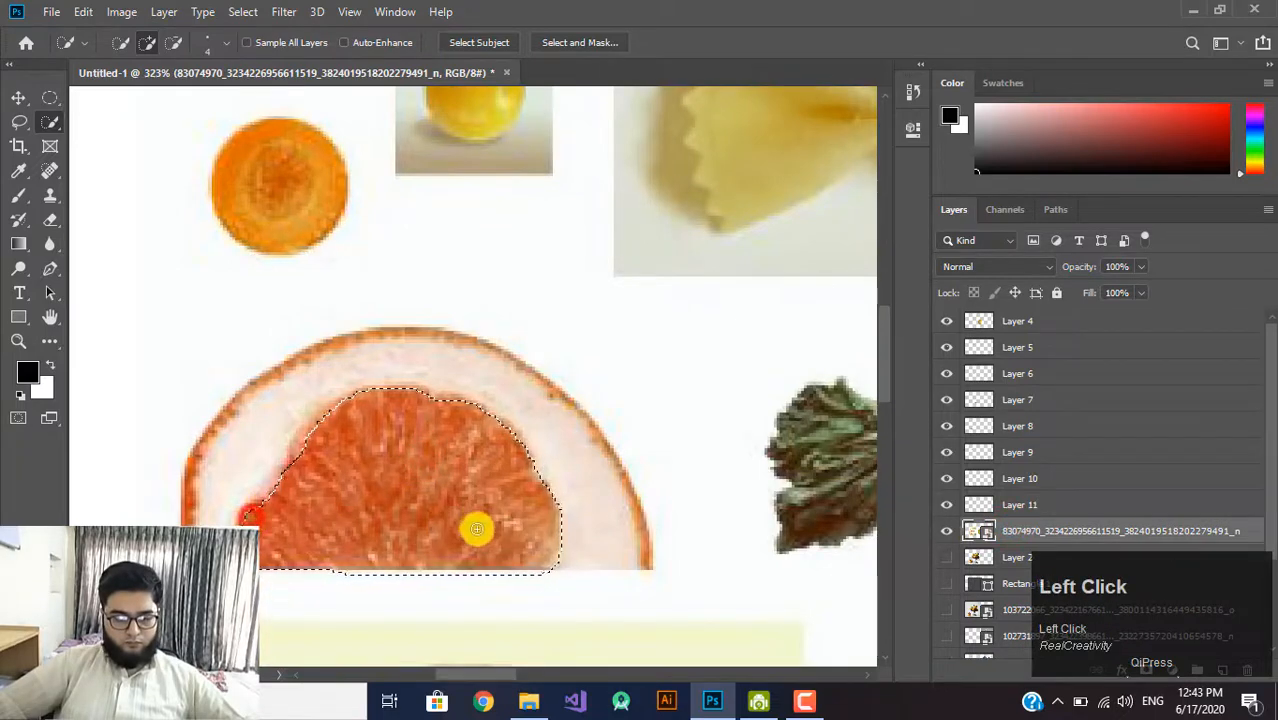
Trim the grapefruit selection along its flat bottom edge and copy the flesh to a new layer
left_click_drag(548, 576, 333, 575, "alt")
left_click_drag(485, 565, 382, 563)
key("ctrl+z")
scroll(457, 573, "up", 7)
mouse_move(460, 558)
left_mouse_down()
mouse_move(550, 489)
mouse_move(444, 483)
left_mouse_up()
scroll(498, 439, "down", 7)
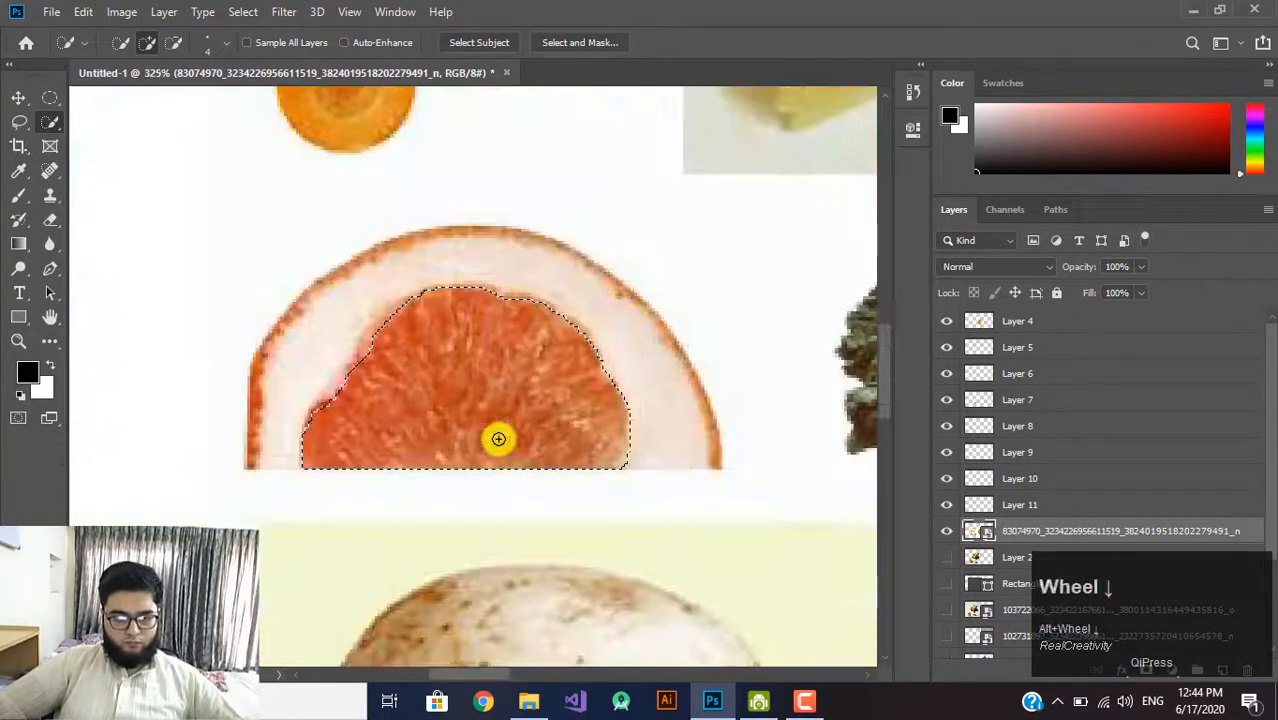
key("ctrl+j")
Hide the food collage layer so only the cut-out food items show on the white background
scroll(742, 473, "down", 2)
left_click_drag(727, 470, 390, 388)
left_click(948, 562)
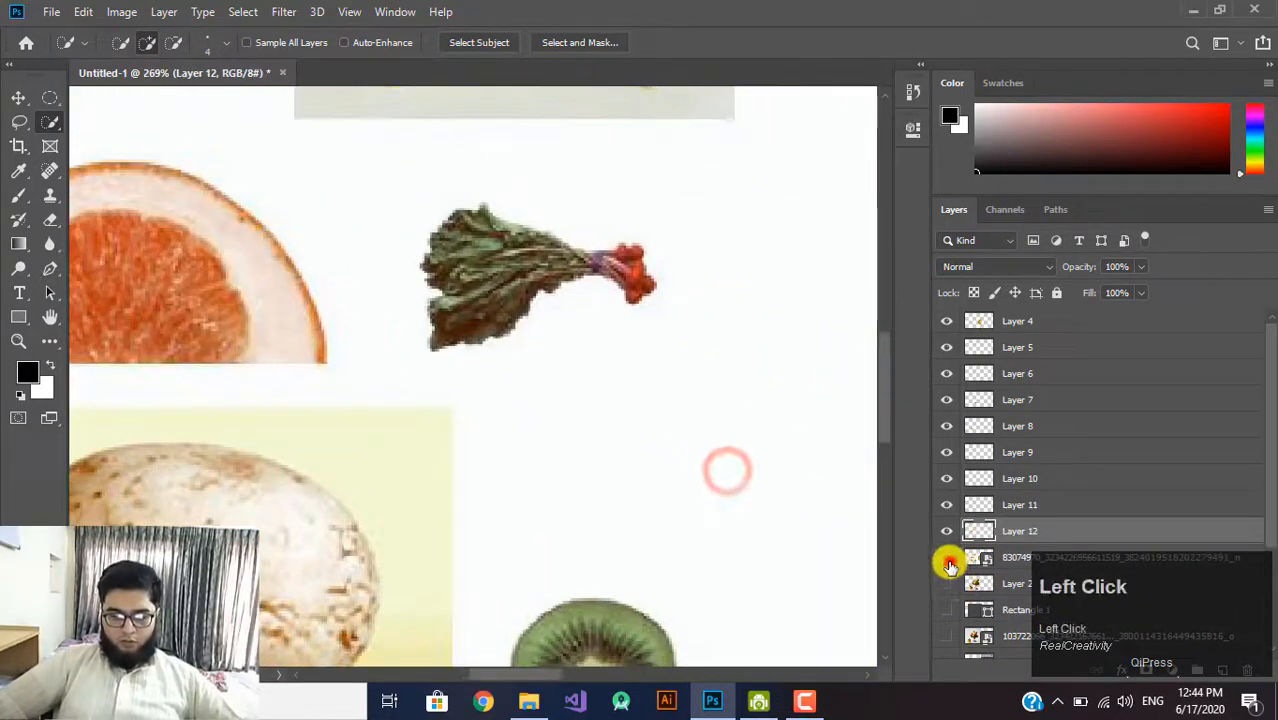
scroll(568, 428, "down", 5)
left_click_drag(568, 428, 455, 426)
Move the melon slightly up and to the left with the Move tool
left_click(19, 100)
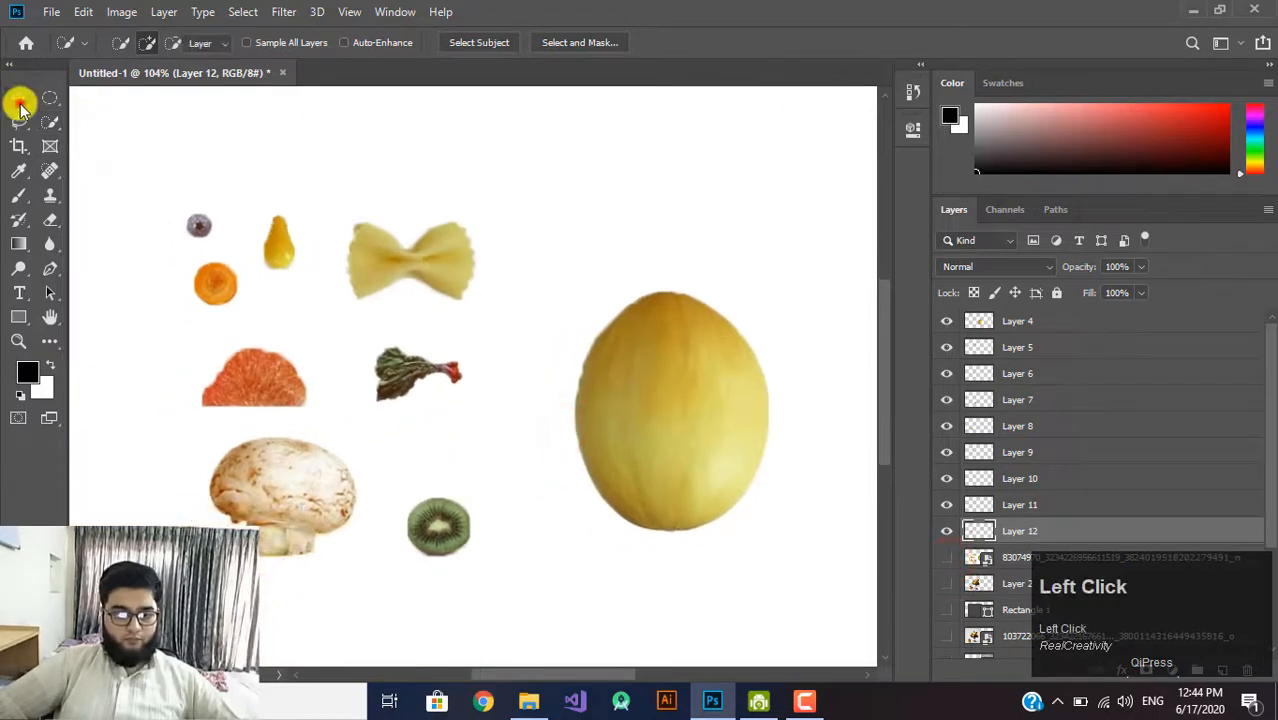
left_click(340, 304)
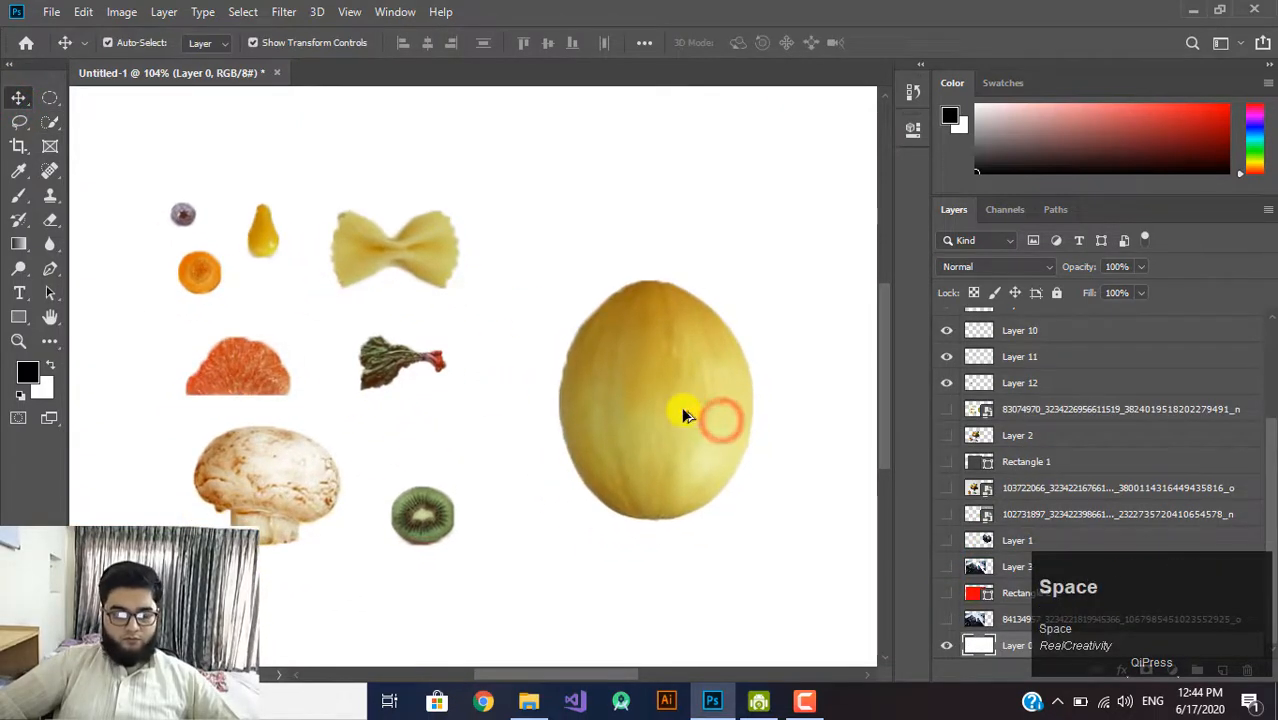
left_click_drag(680, 412, 650, 403)
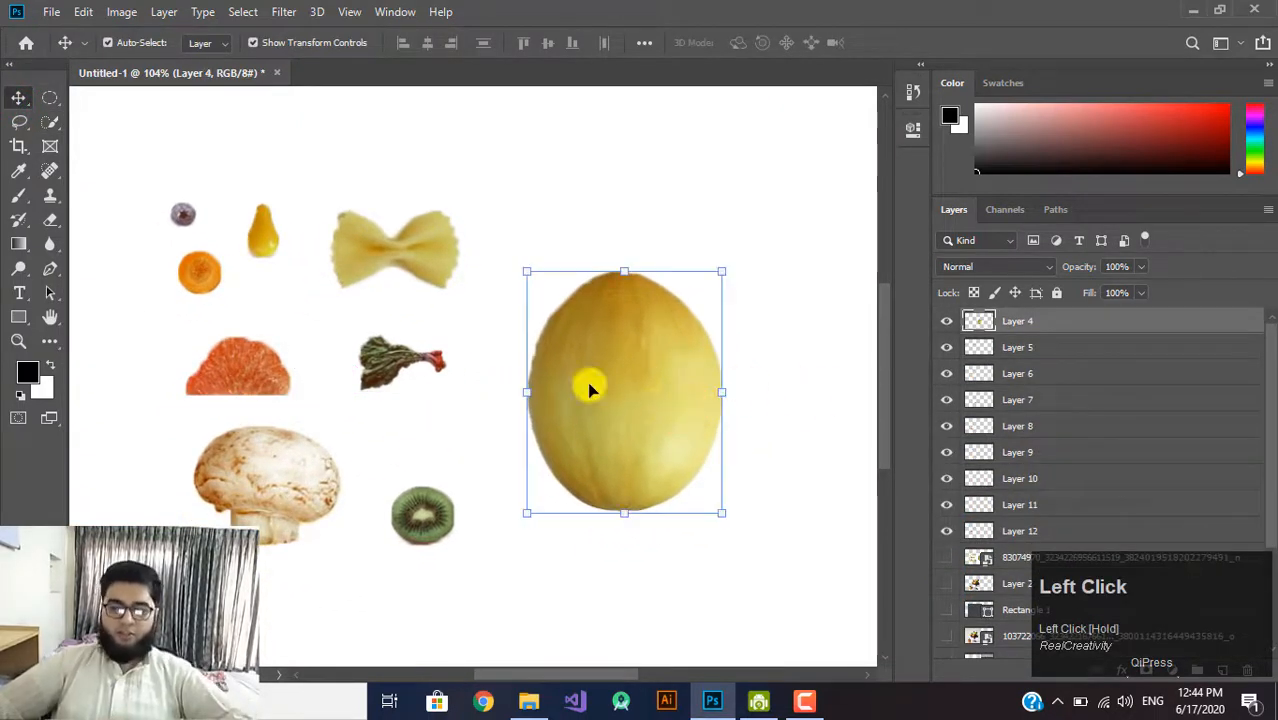
Move the bow-tie pasta slightly to the right and apply its transform at the original size
left_click(425, 368)
left_click_drag(382, 254, 398, 258)
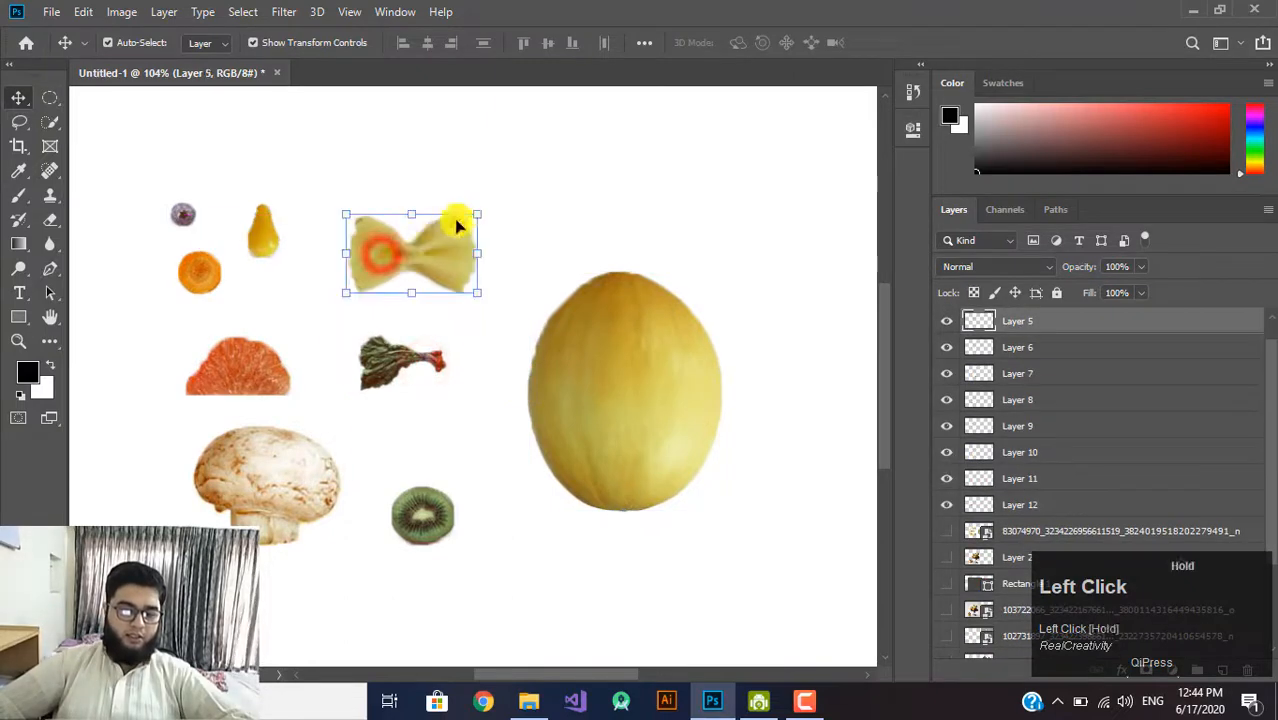
left_click(466, 214)
left_click(371, 181)
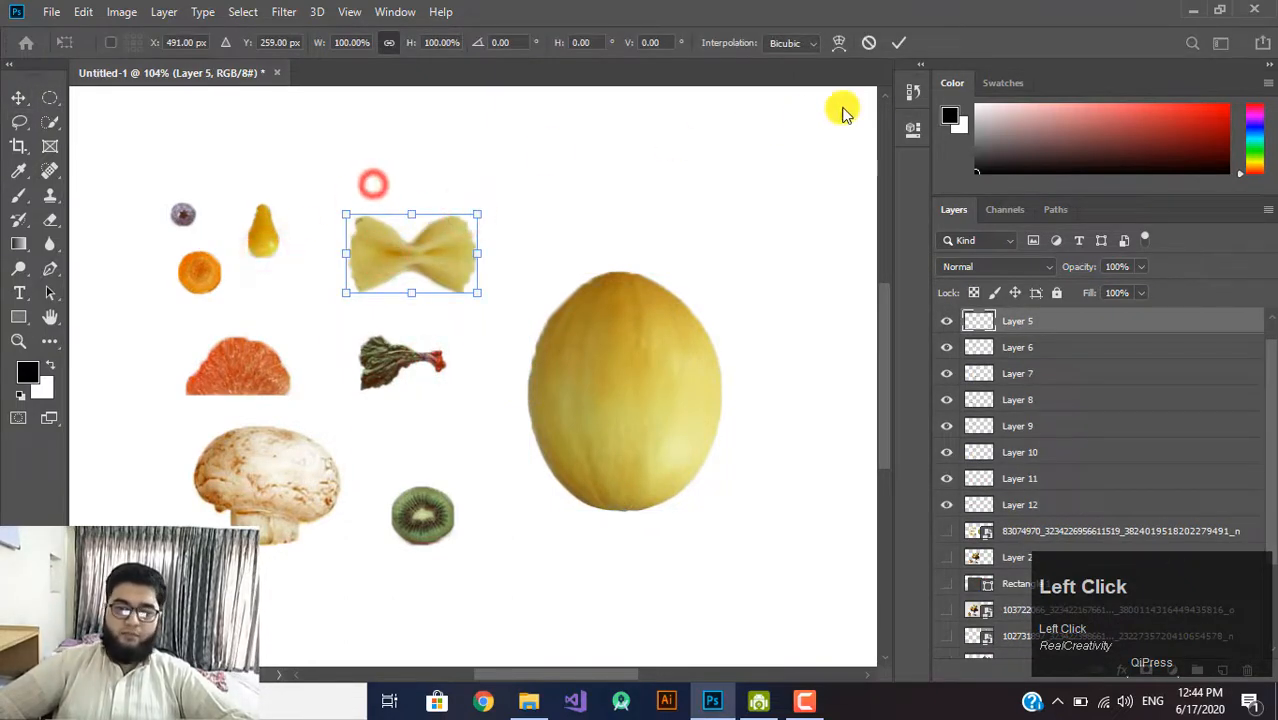
left_click(899, 43)
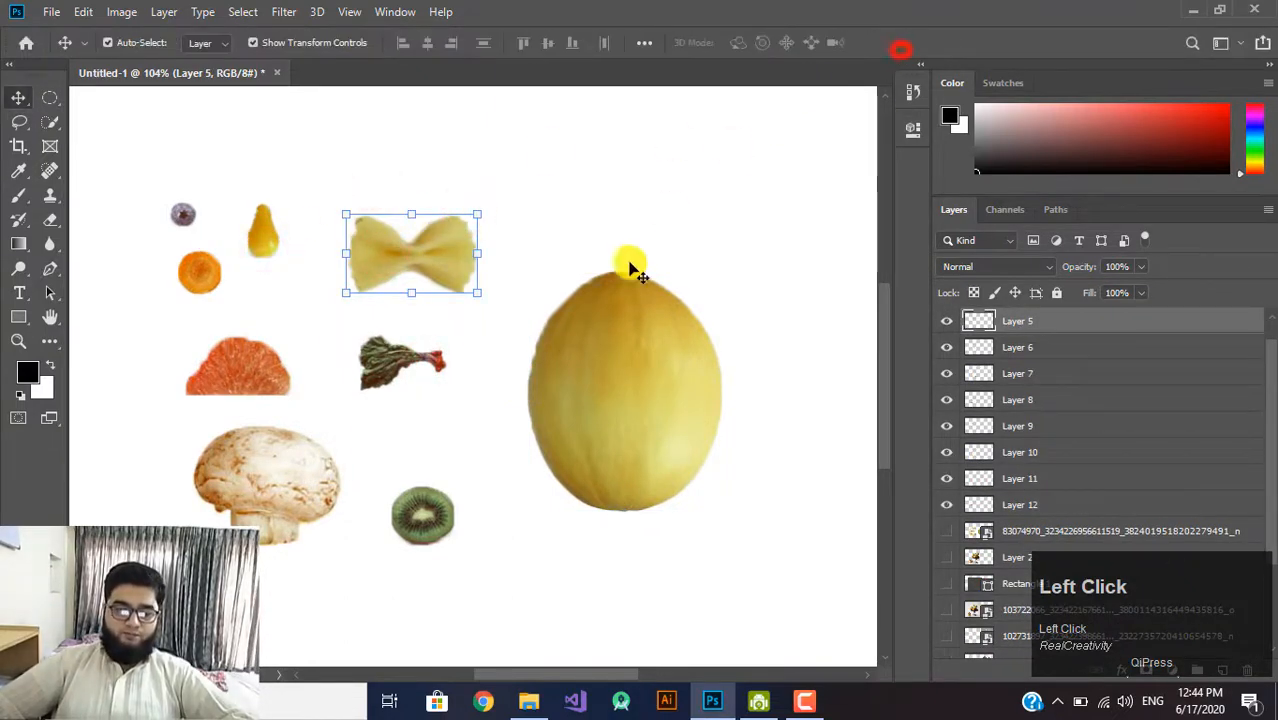
Place the mushroom on top of the melon as a head and move its layer above the melon's layer
left_click(624, 358)
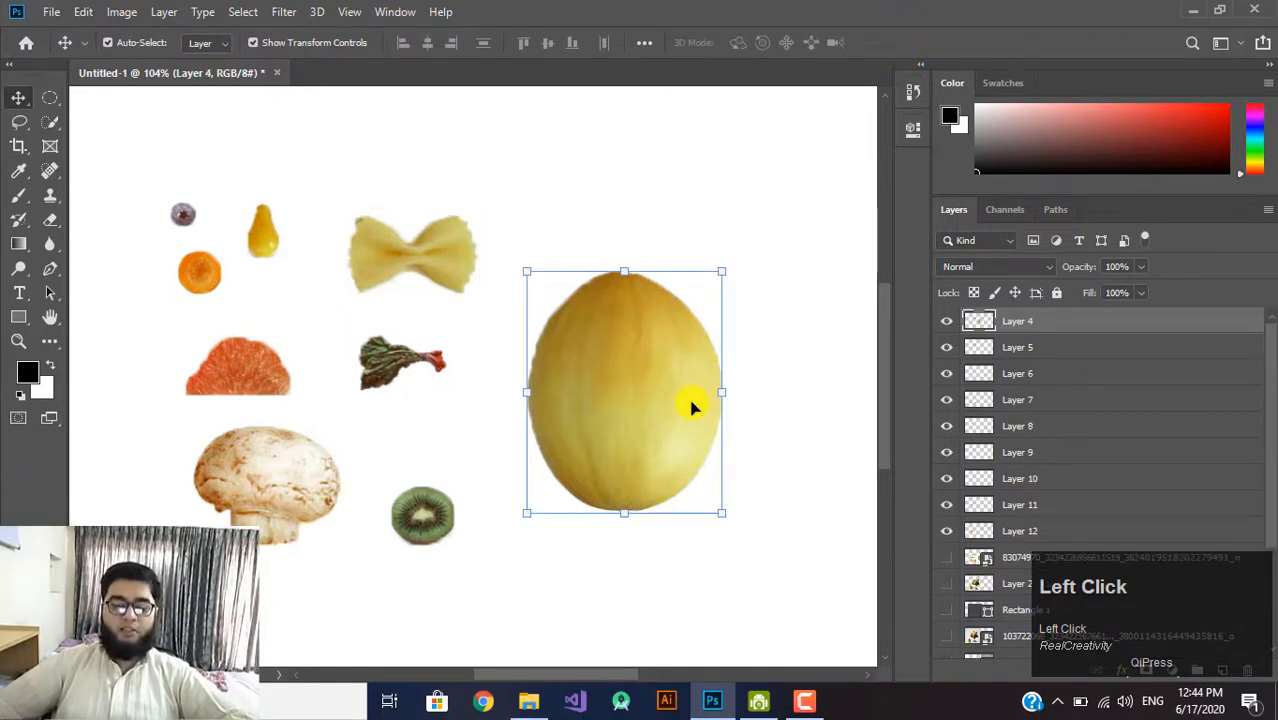
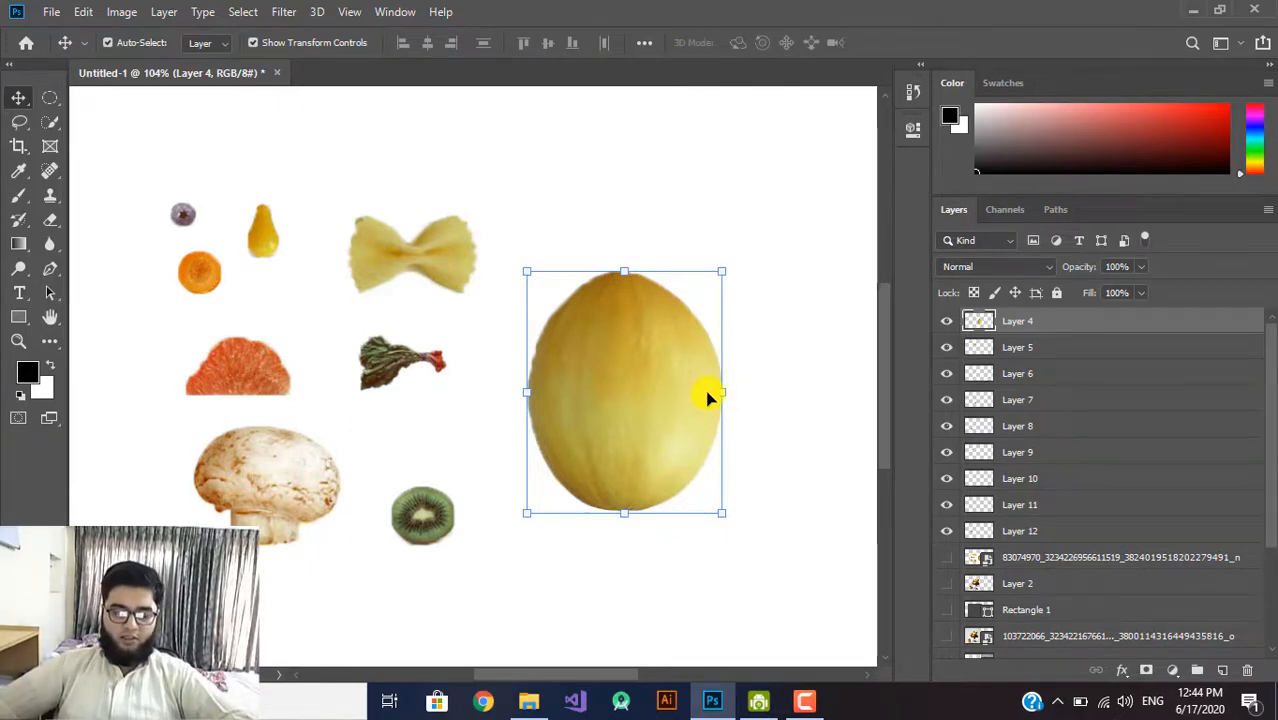
left_click(399, 450)
left_click(248, 468)
left_click_drag(300, 487, 662, 228)
scroll(1008, 334, "up", 2)
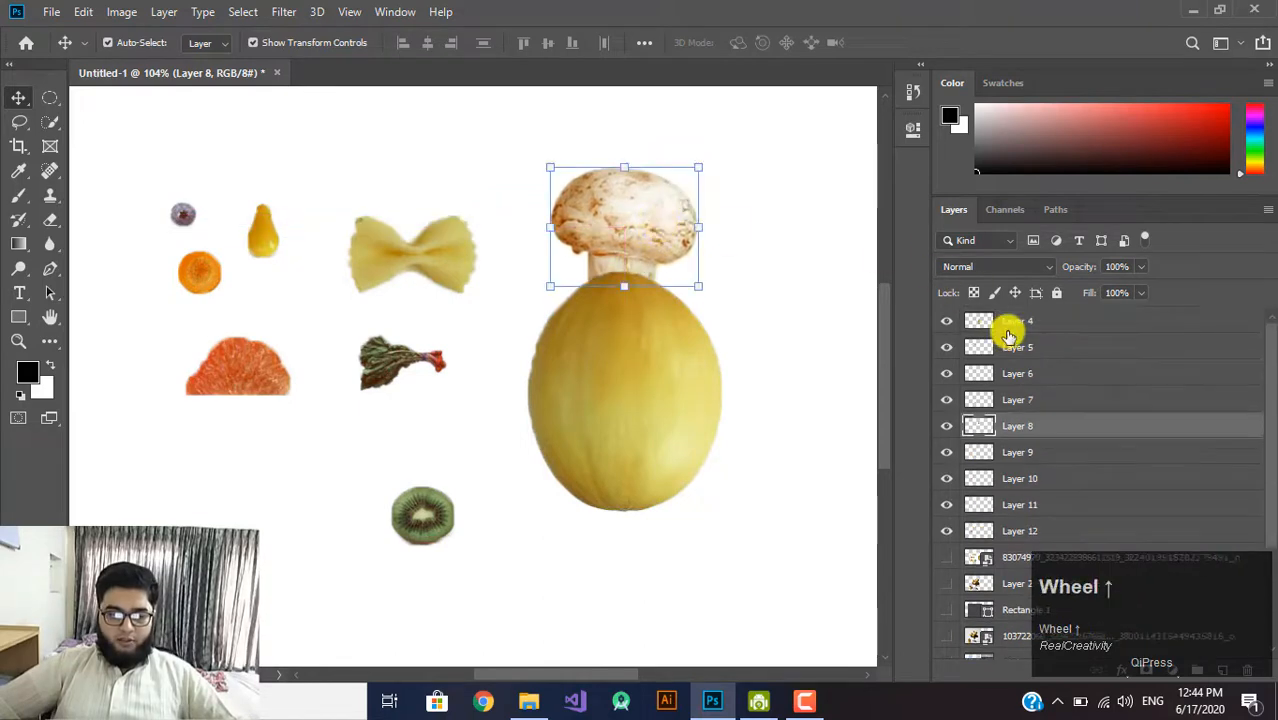
left_click_drag(1021, 424, 1018, 318)
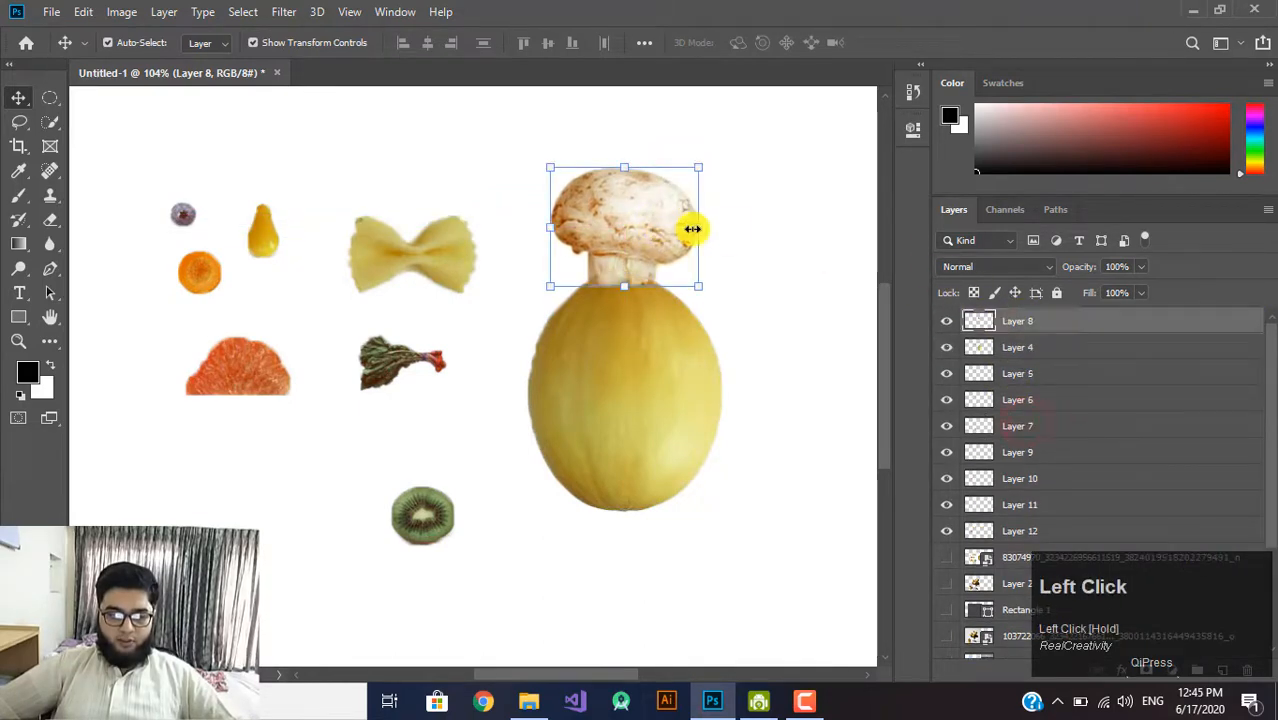
Enlarge the mushroom on the melon slightly, apply the transform, and leave the mushroom selected
left_click_drag(672, 236, 708, 231)
scroll(674, 221, "up", 2)
left_click(906, 43)
left_click(810, 300)
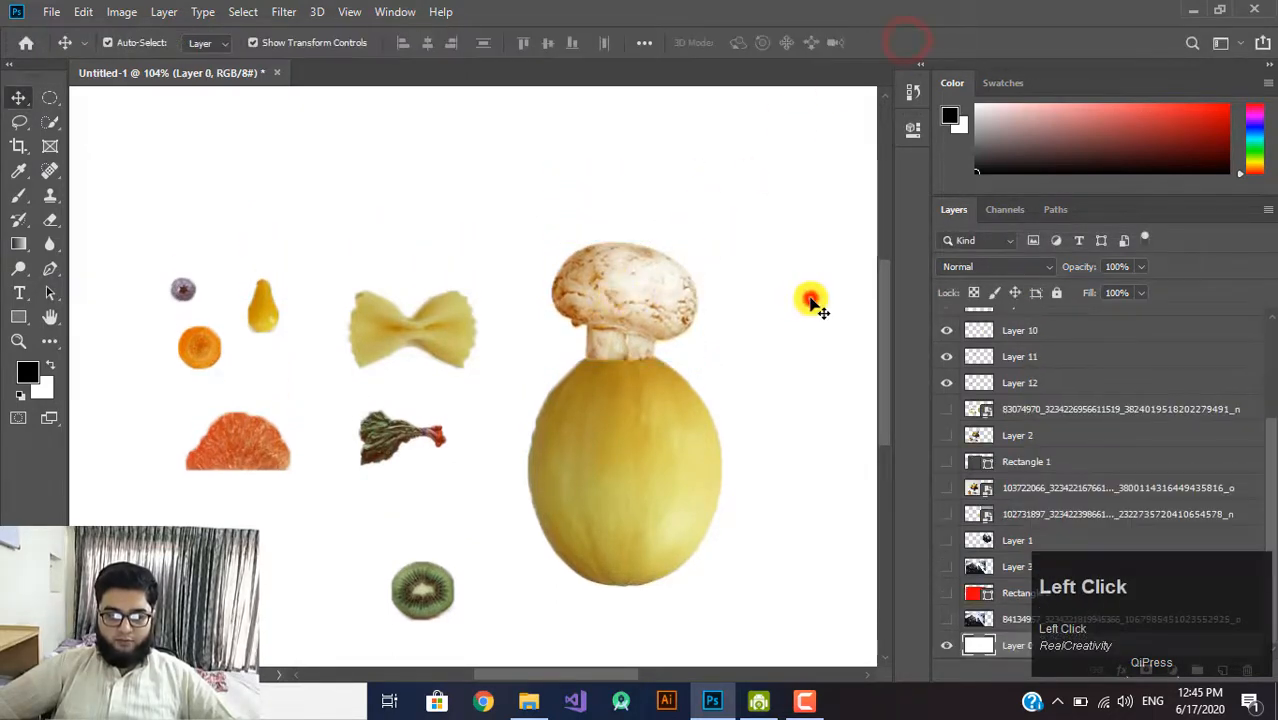
left_click(630, 308)
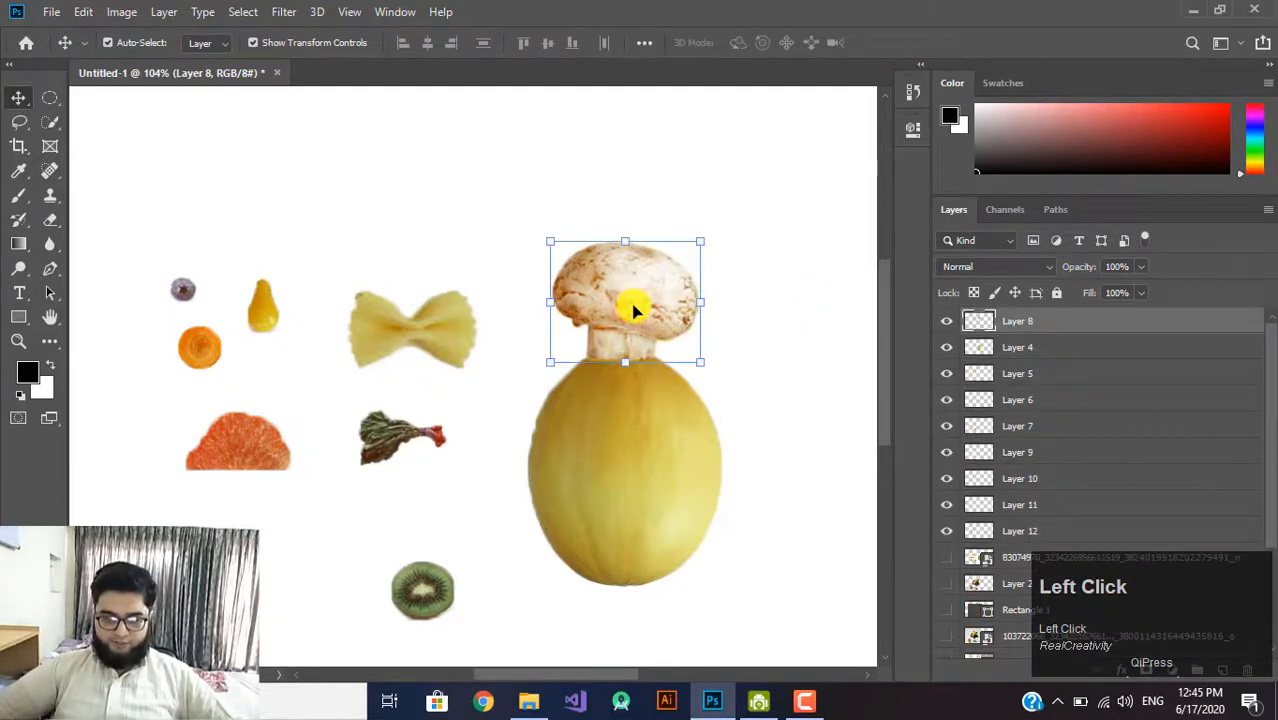
Place the bow-tie pasta at the bottom of the melon and move its layer to the top of the layer stack
left_click(428, 337)
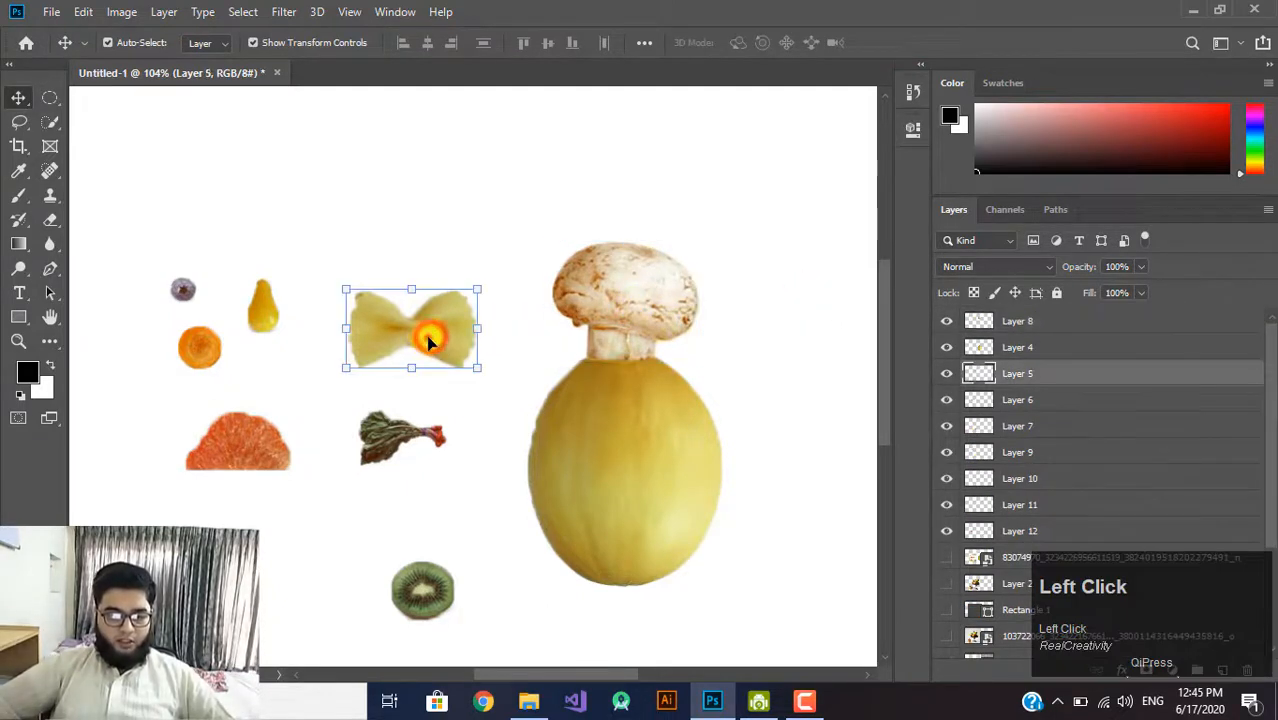
left_click_drag(428, 337, 641, 573)
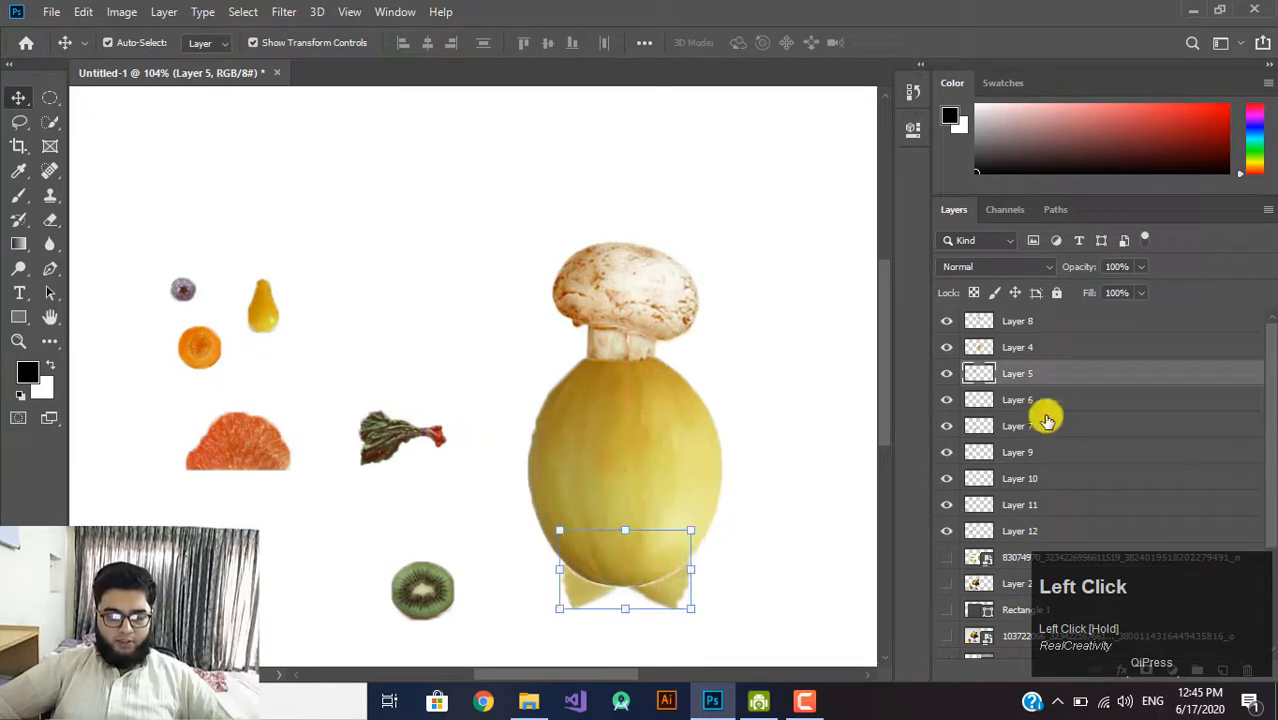
left_click_drag(1075, 383, 1063, 316)
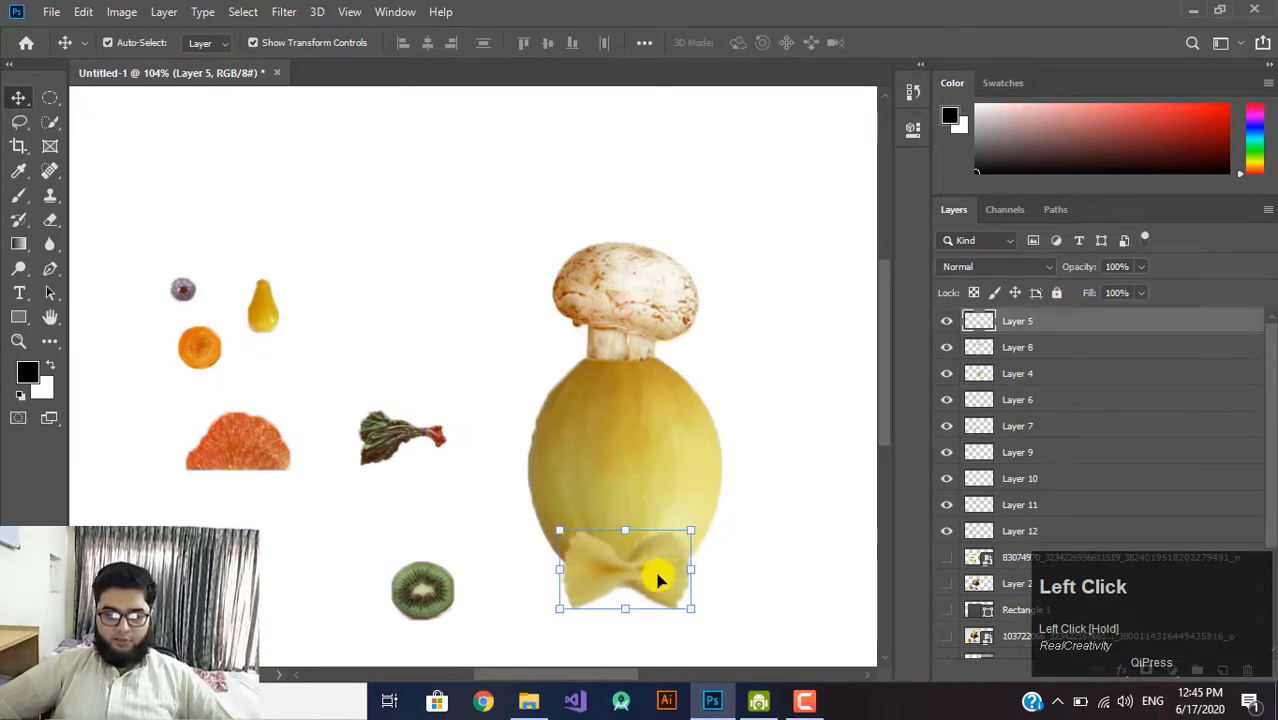
left_click_drag(661, 577, 664, 596)
Move the leafy red-stemmed vegetable's layer to the top of the stack and place the vegetable on the melon's upper left
left_click_drag(395, 427, 449, 402)
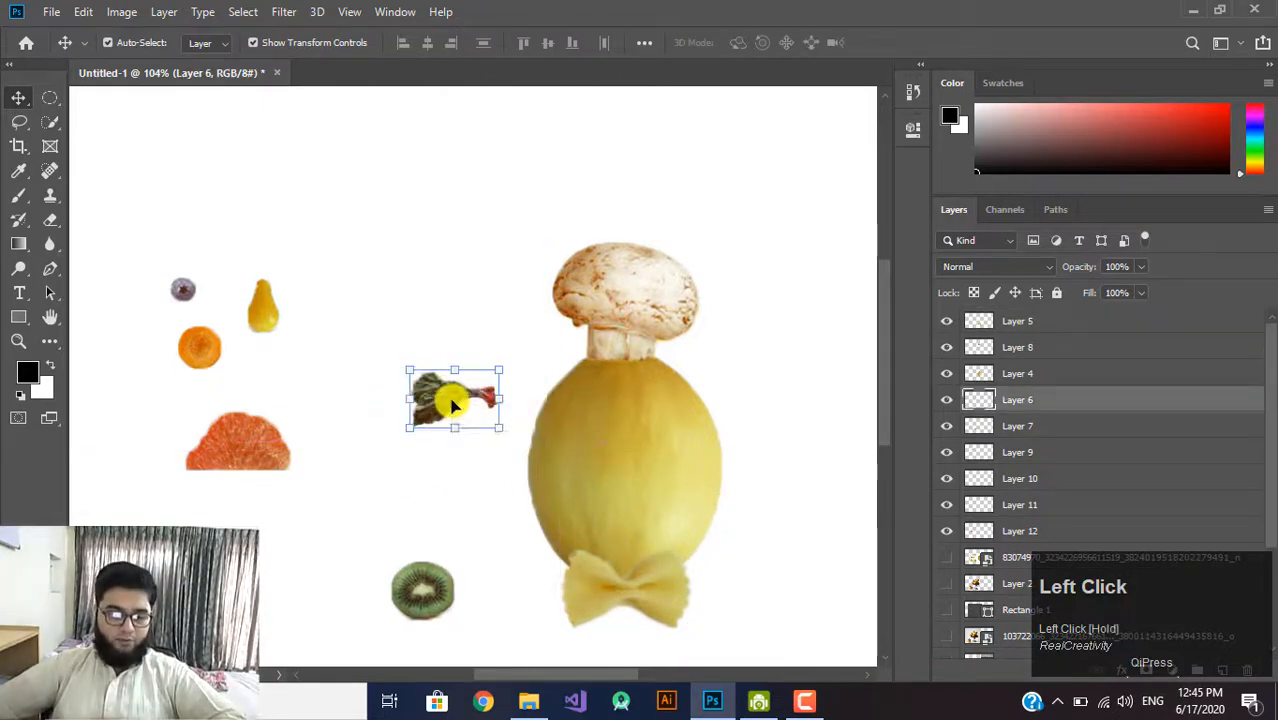
right_click(449, 402)
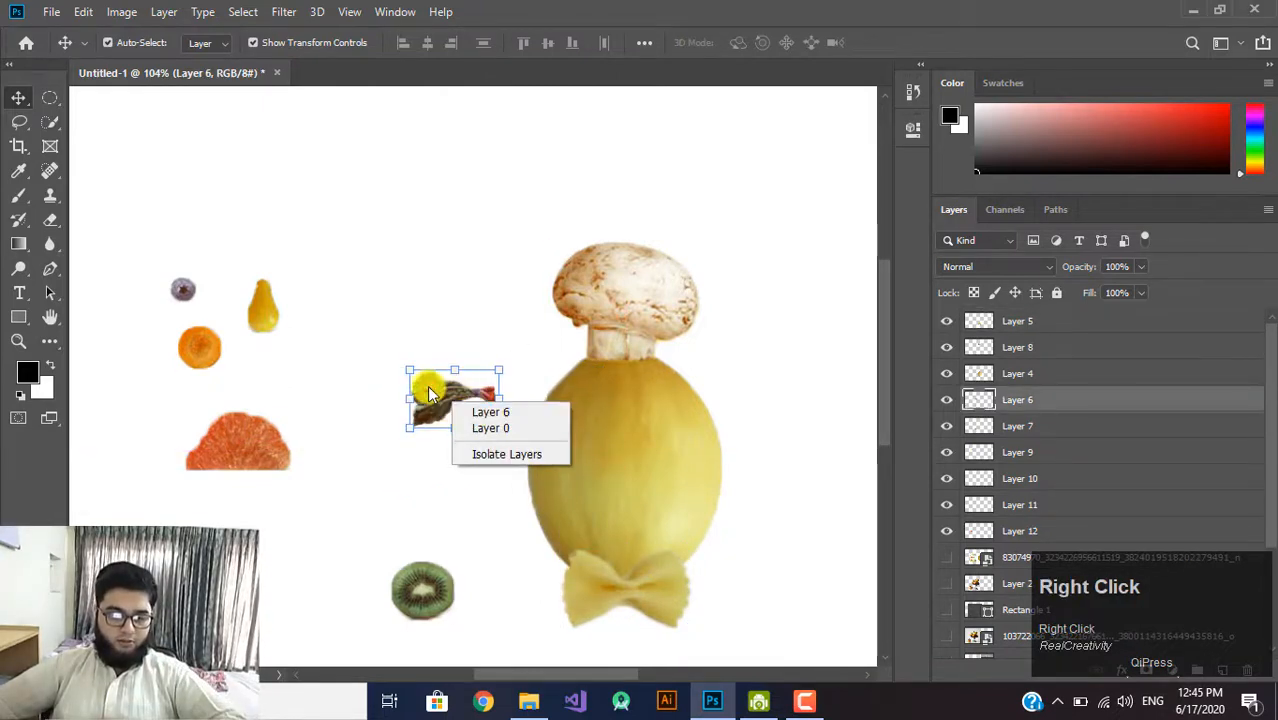
left_click(1133, 397)
left_click_drag(1076, 395, 1084, 314)
left_click_drag(453, 403, 595, 436)
Shrink the leafy vegetable to eyebrow size, apply the transform, and place a duplicate of it on the melon's right half
scroll(598, 430, "up", 5)
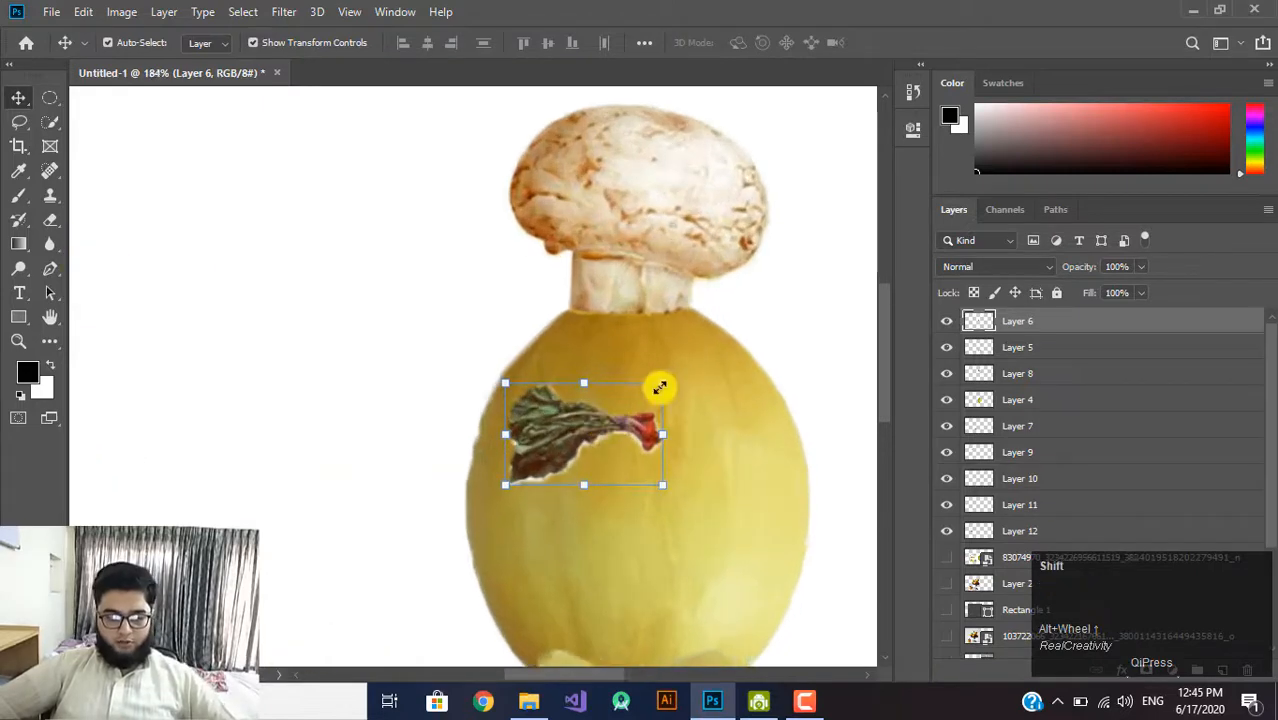
left_click_drag(656, 381, 695, 438)
left_click(899, 44)
right_click(692, 434)
left_click(725, 443)
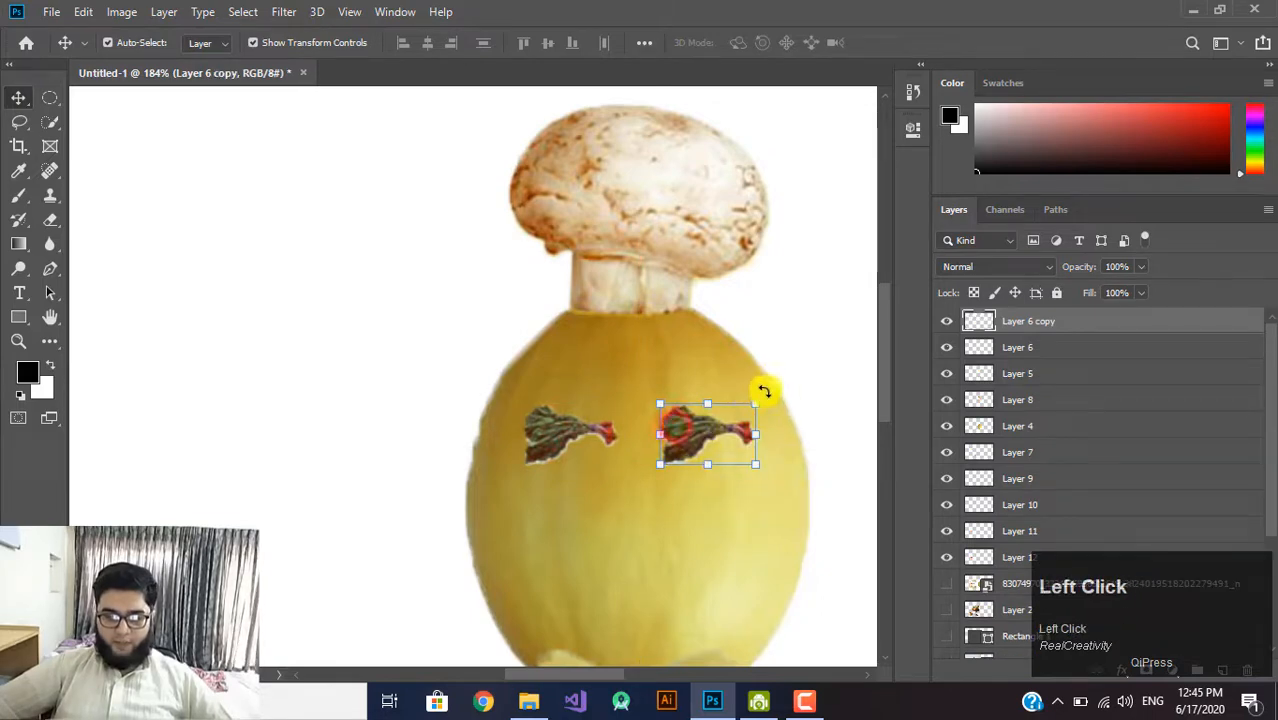
left_click_drag(763, 391, 600, 510)
right_click(737, 422)
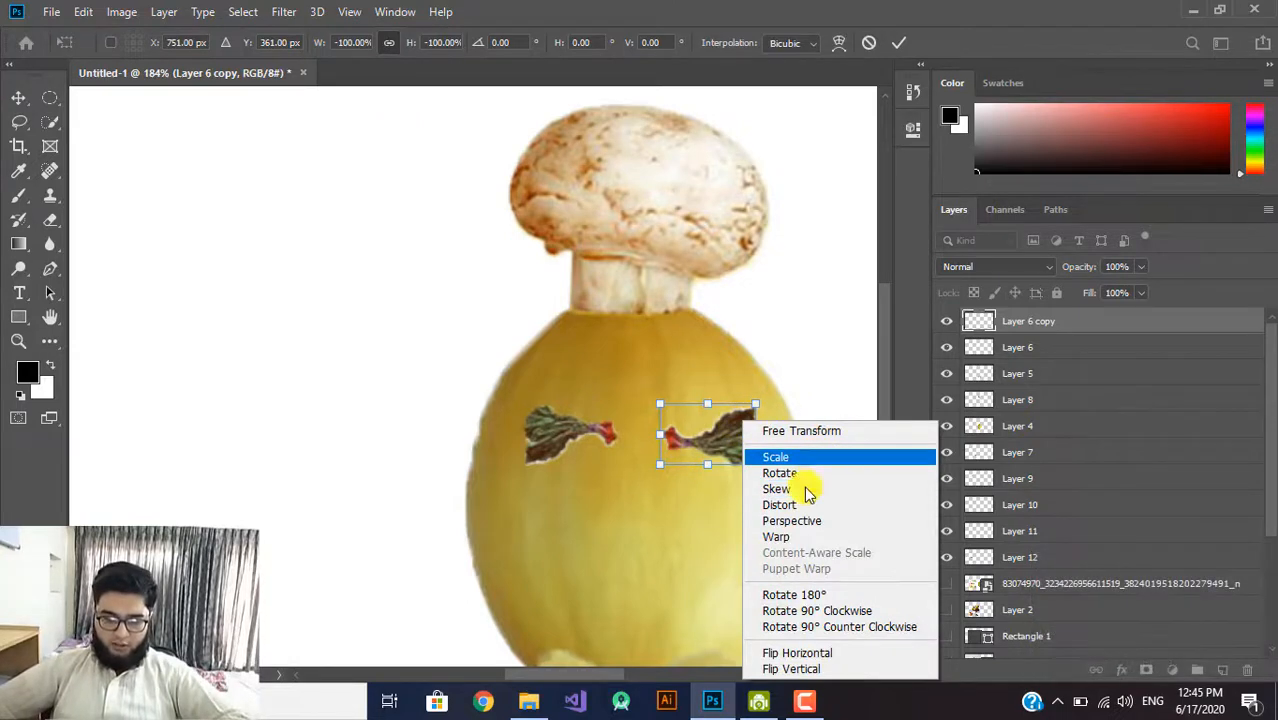
left_click(860, 597)
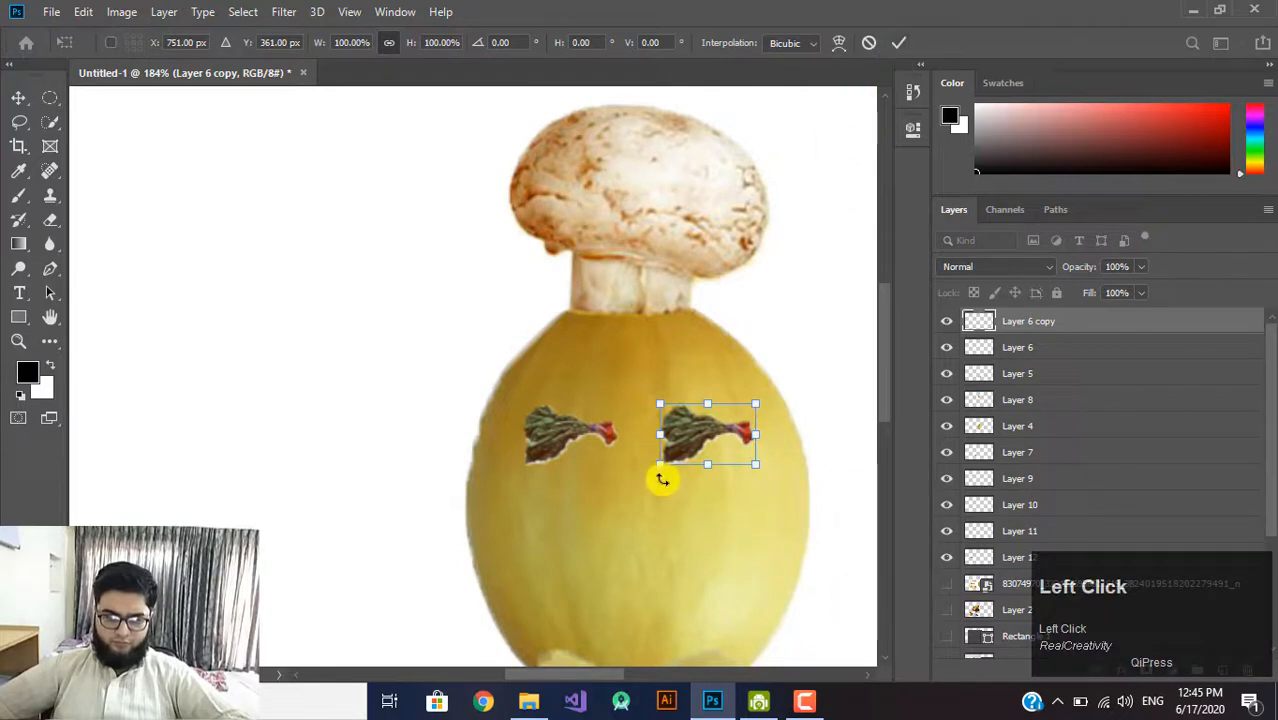
right_click(708, 430)
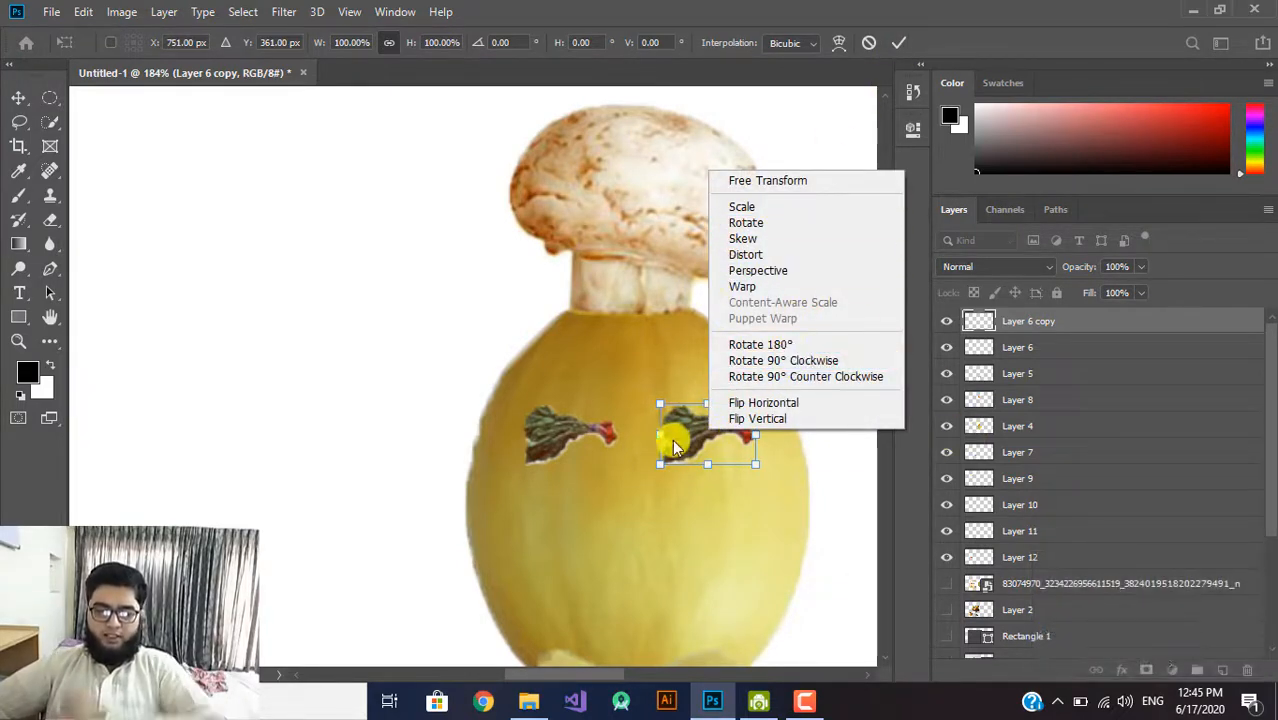
left_click(786, 362)
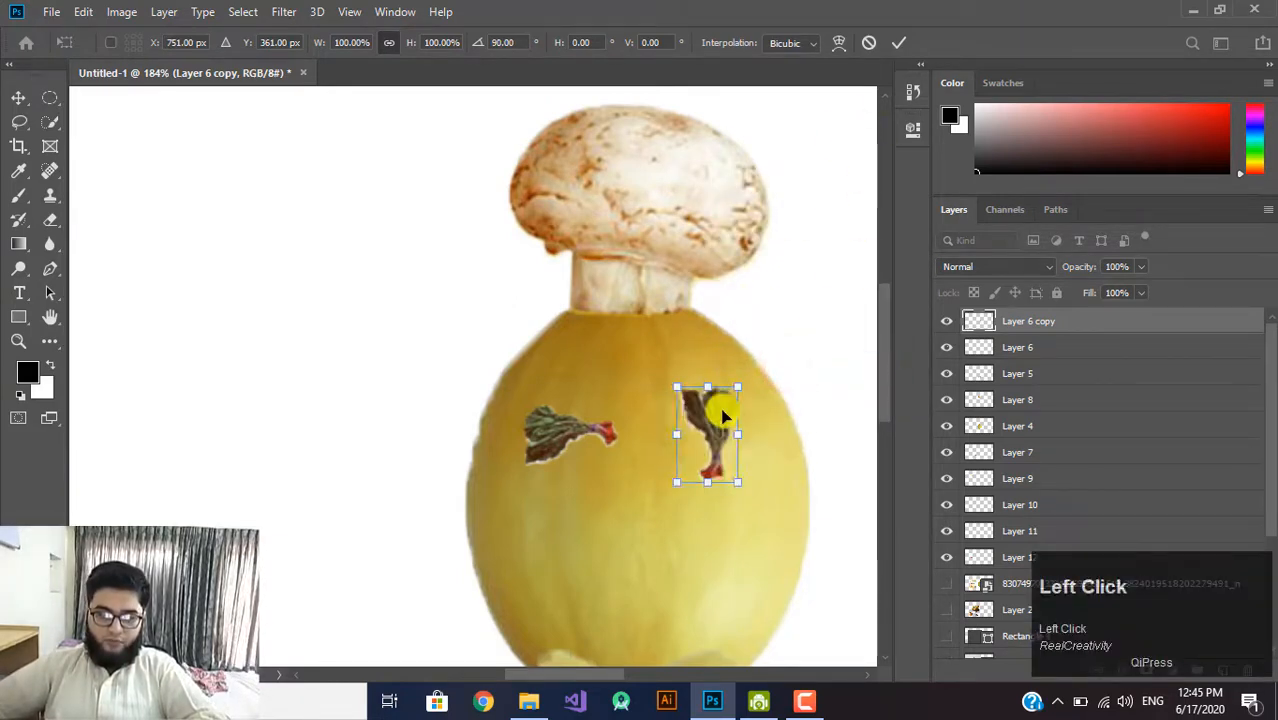
left_click(866, 42)
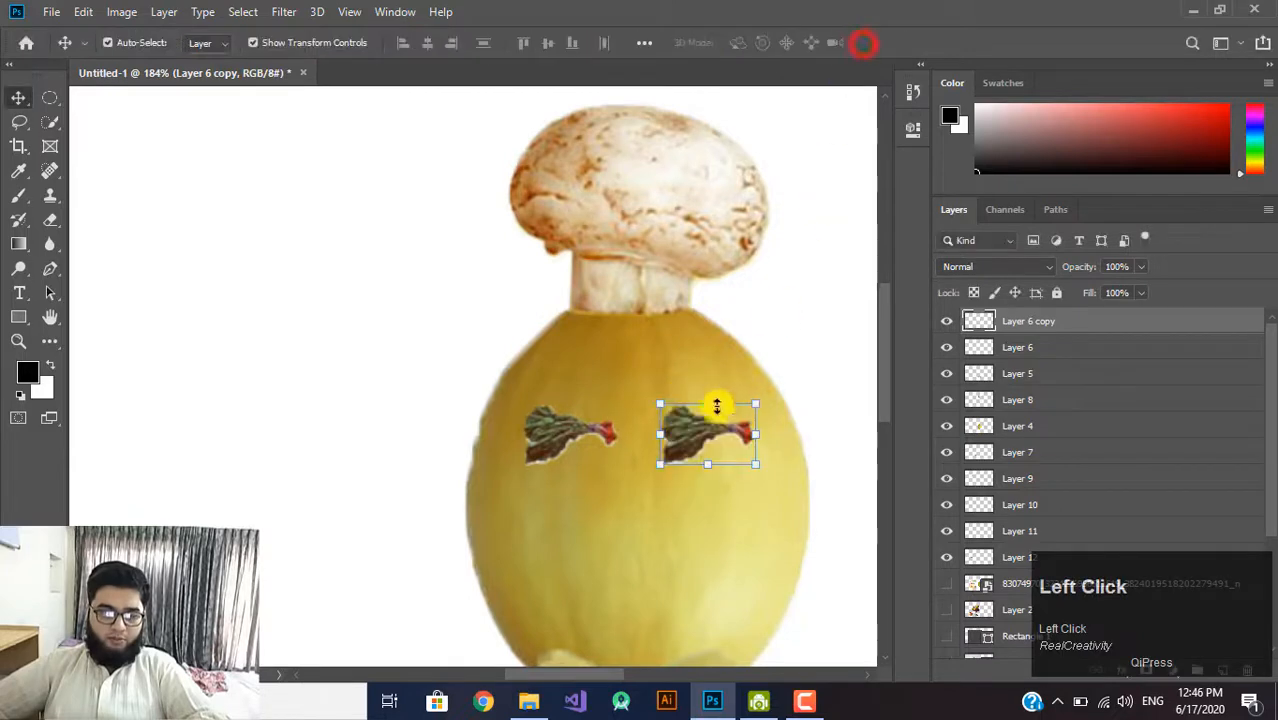
Flip the duplicated leaf horizontally, align it level with the left leaf as the right eyebrow, and apply the transform
right_click(688, 445)
left_click(686, 438)
right_click(685, 430)
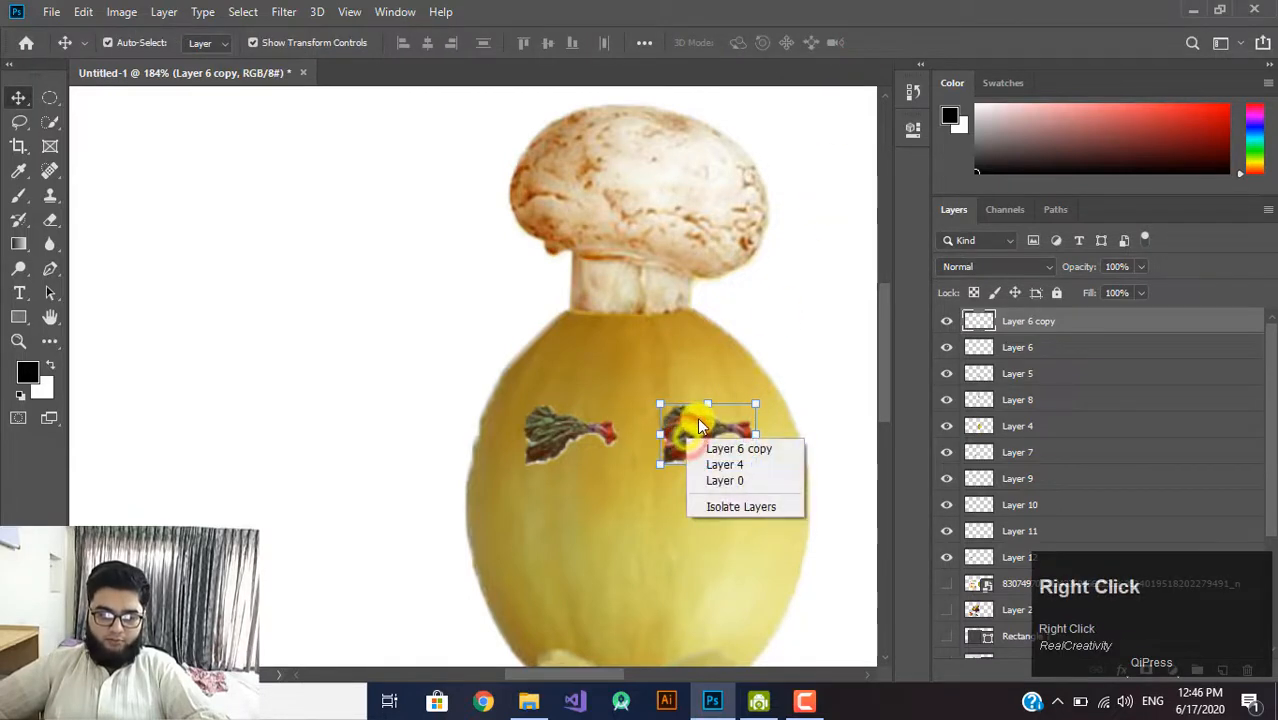
left_click(688, 428)
left_click_drag(697, 428, 713, 408)
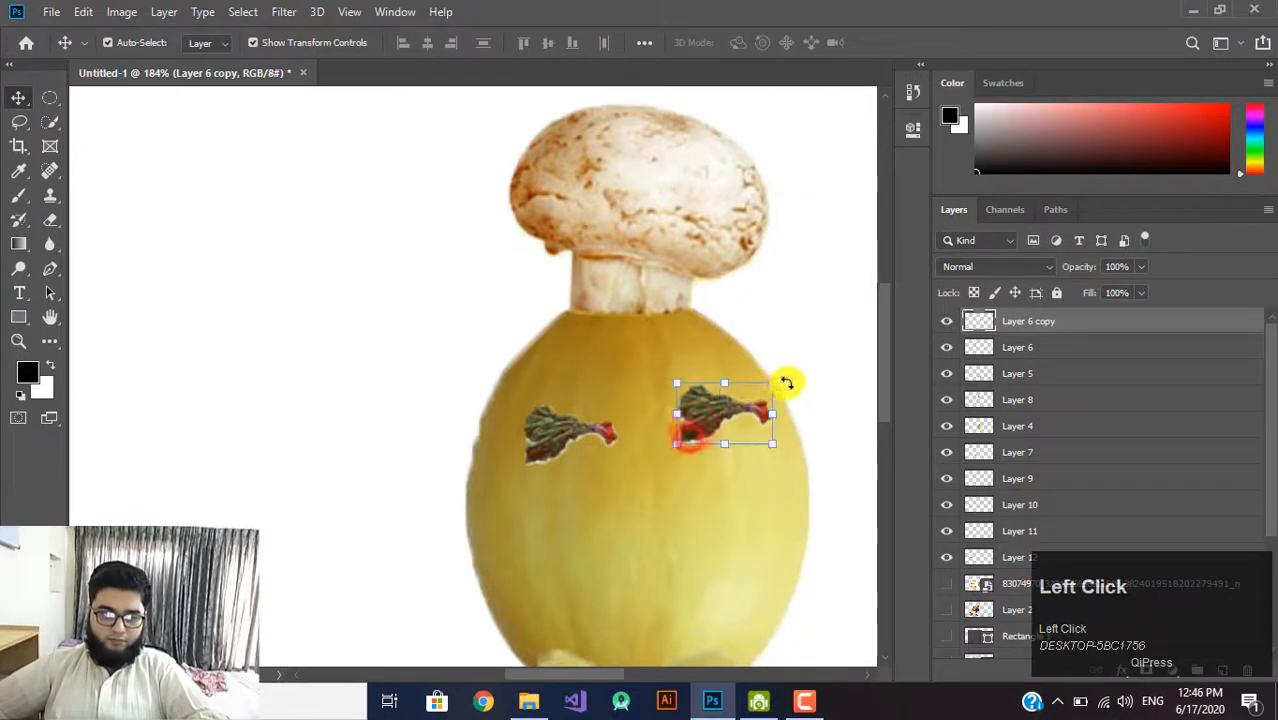
left_click(777, 386)
right_click(710, 410)
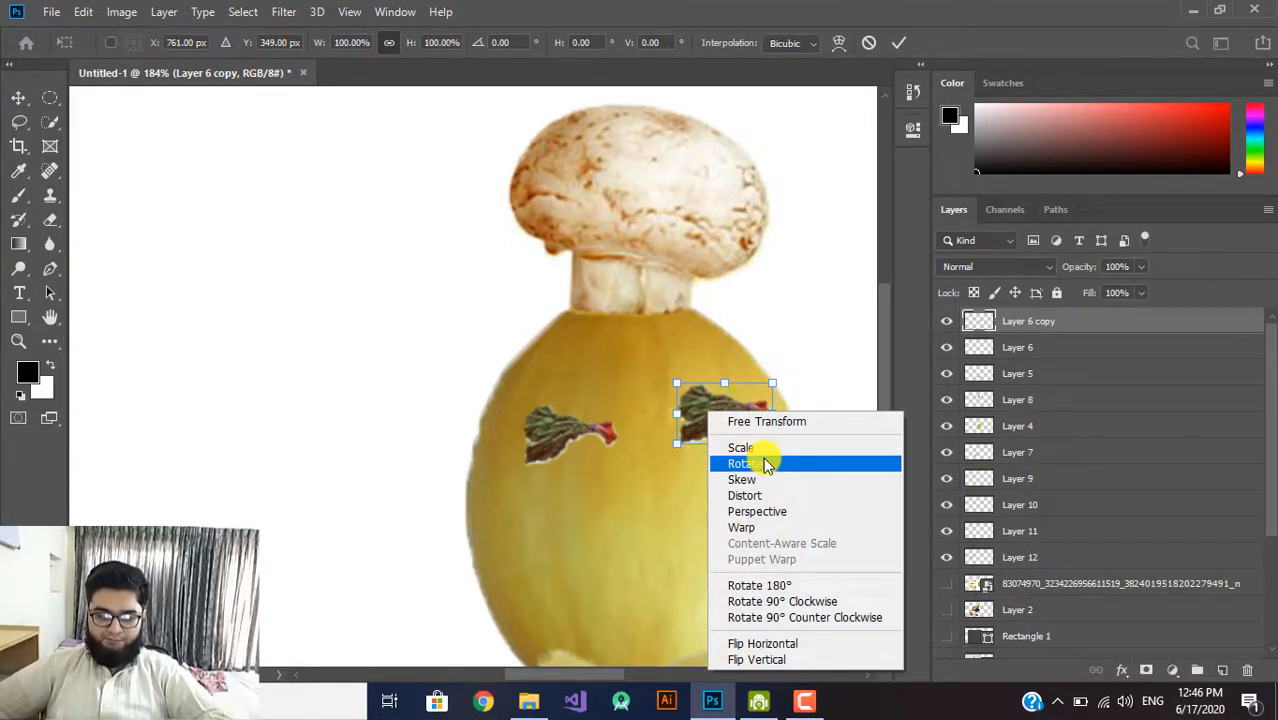
left_click(770, 643)
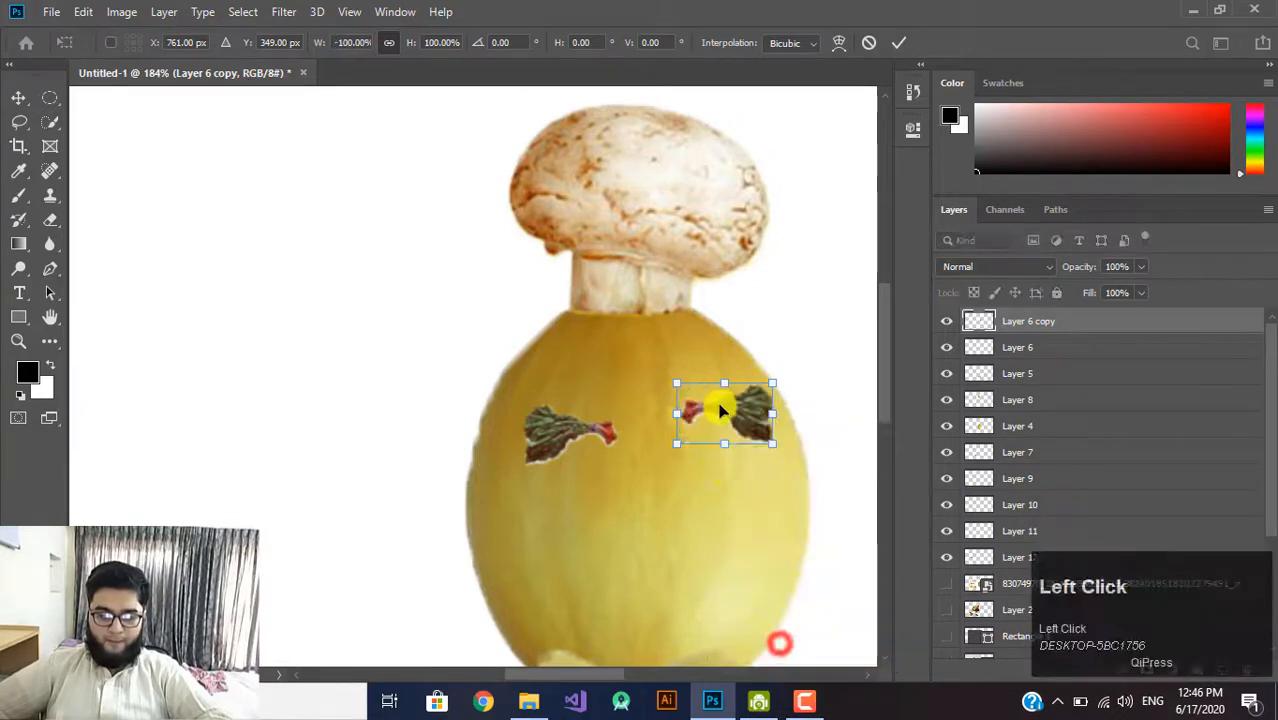
mouse_move(728, 421)
left_mouse_down()
mouse_move(708, 419)
mouse_move(716, 440)
left_mouse_up()
left_click(787, 346)
left_click(811, 346)
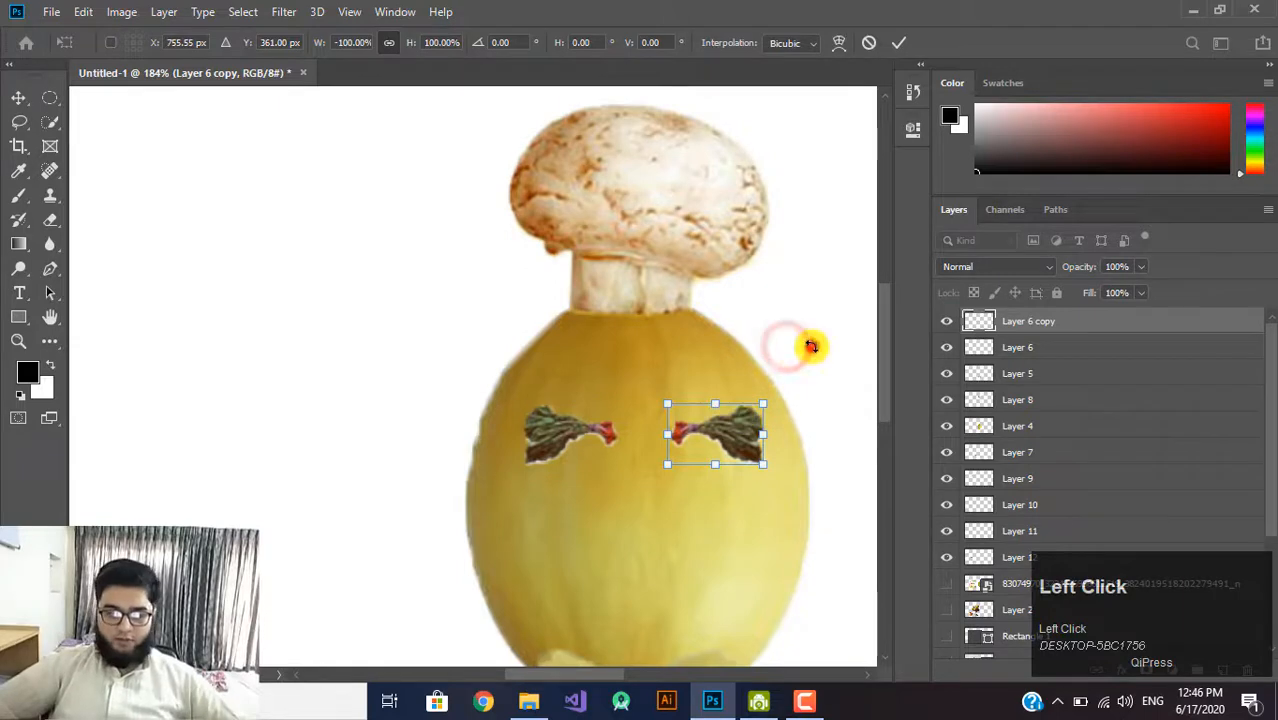
left_click(902, 43)
Move the carrot slice's layer to the top, place the slice below the left eyebrow, and duplicate it below the right eyebrow
scroll(522, 477, "down", 5)
left_click_drag(485, 479, 615, 398)
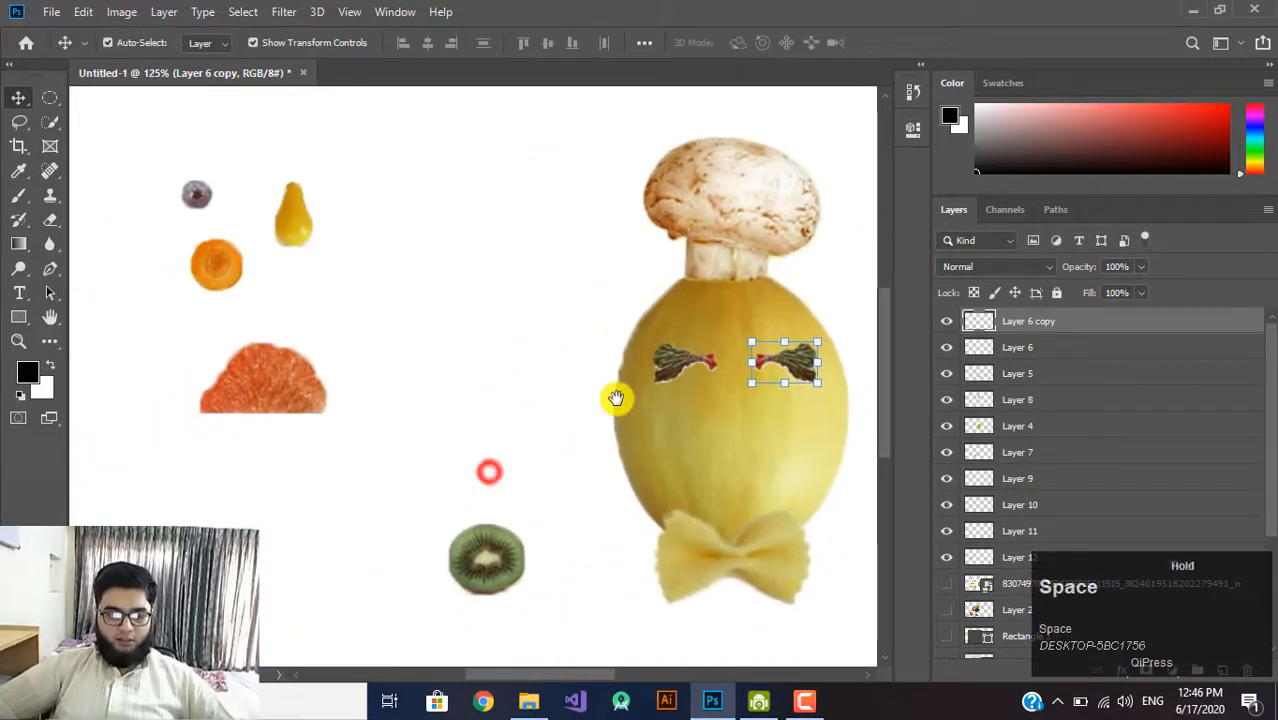
left_click_drag(214, 262, 513, 397)
right_click(513, 398)
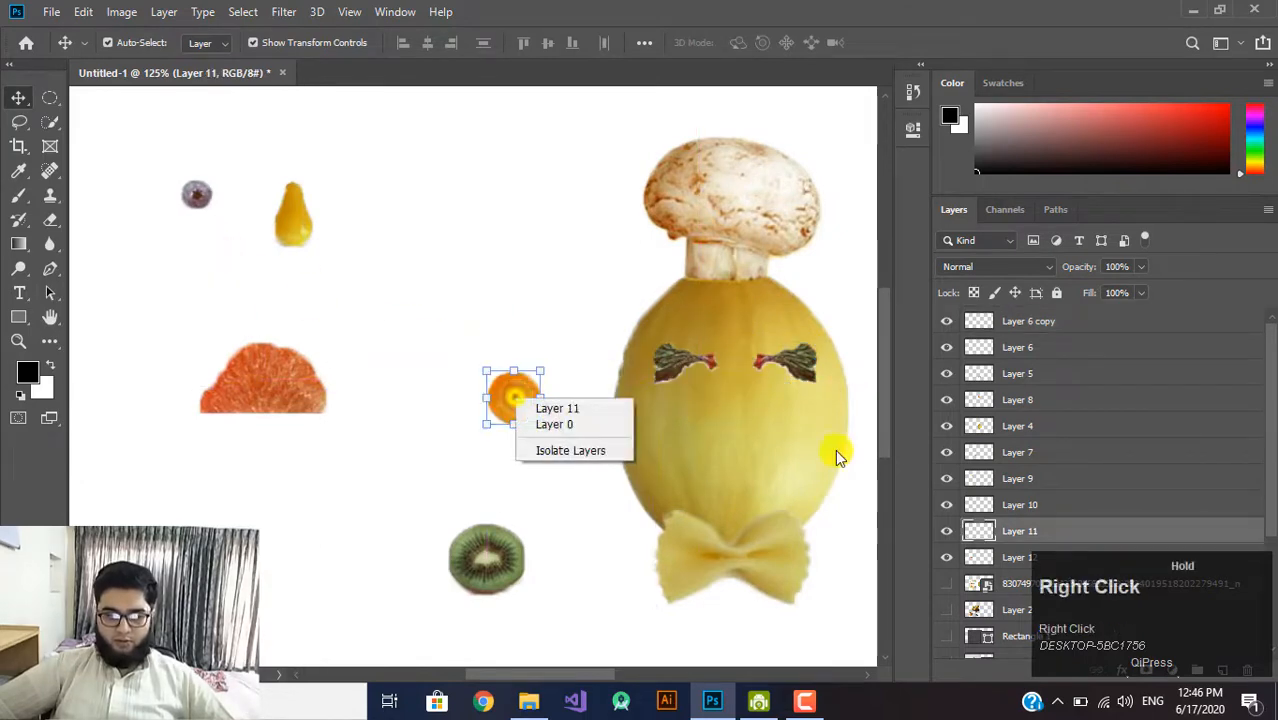
left_click(1085, 517)
left_click_drag(1045, 530, 1035, 316)
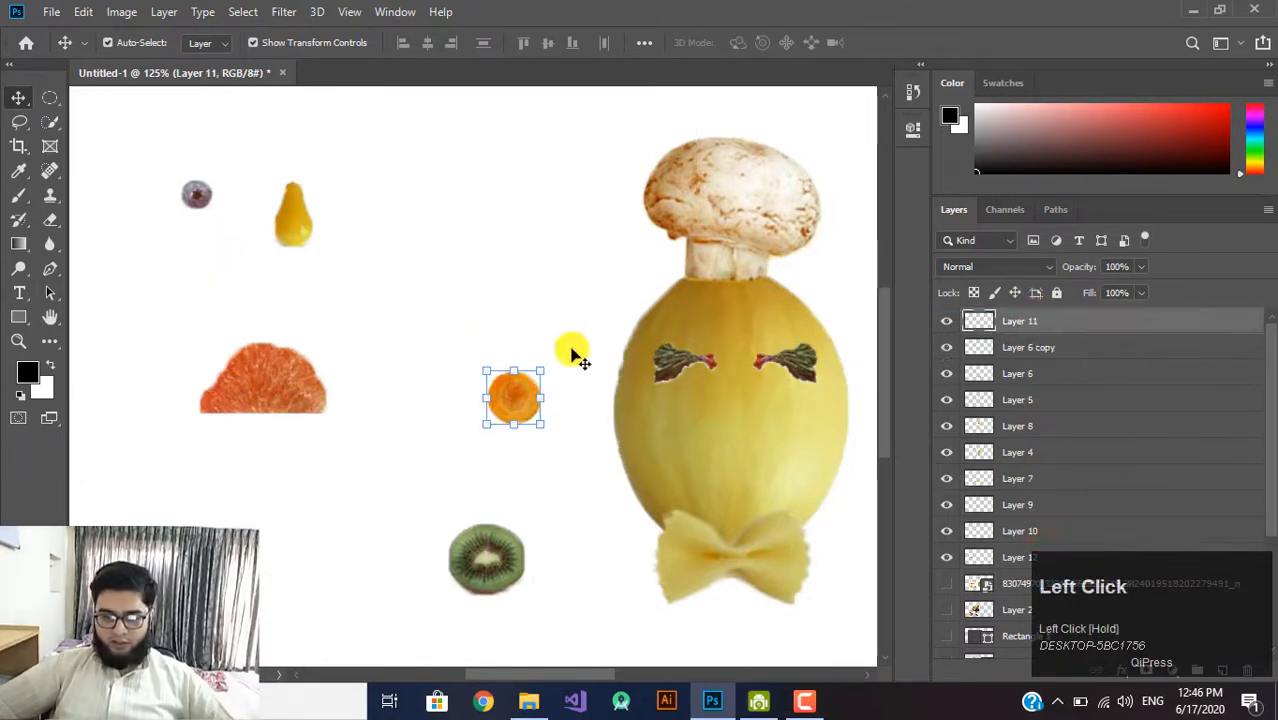
left_click_drag(514, 397, 731, 412)
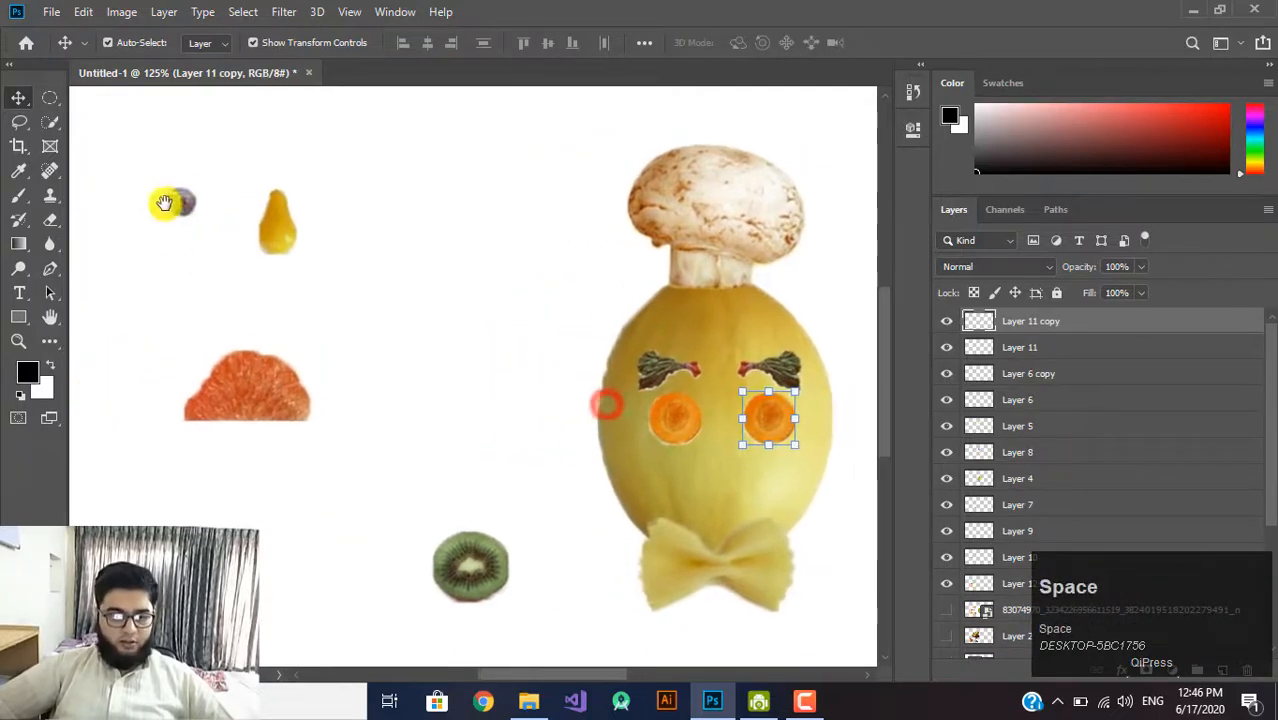
Bring the blueberry's layer to the top, center the blueberry on the left carrot slice, and duplicate it onto the right slice
left_click_drag(164, 203, 559, 351)
left_click(204, 208)
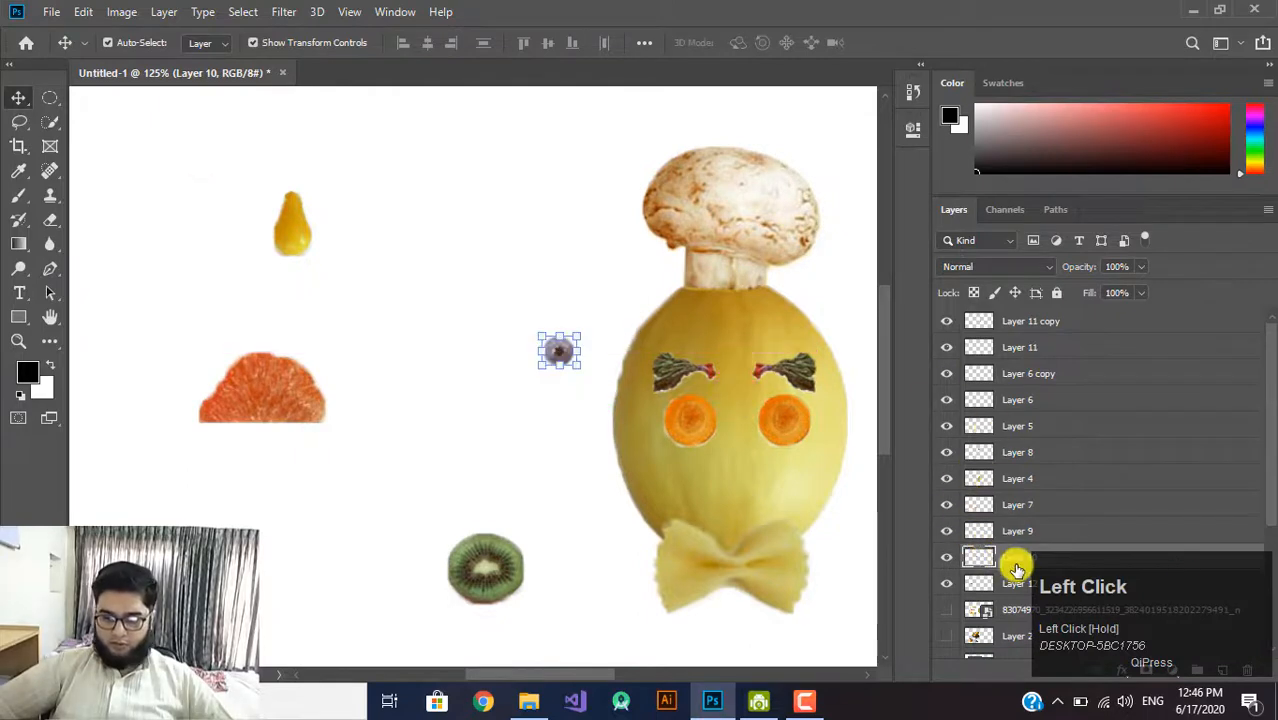
left_click_drag(1016, 568, 1041, 320)
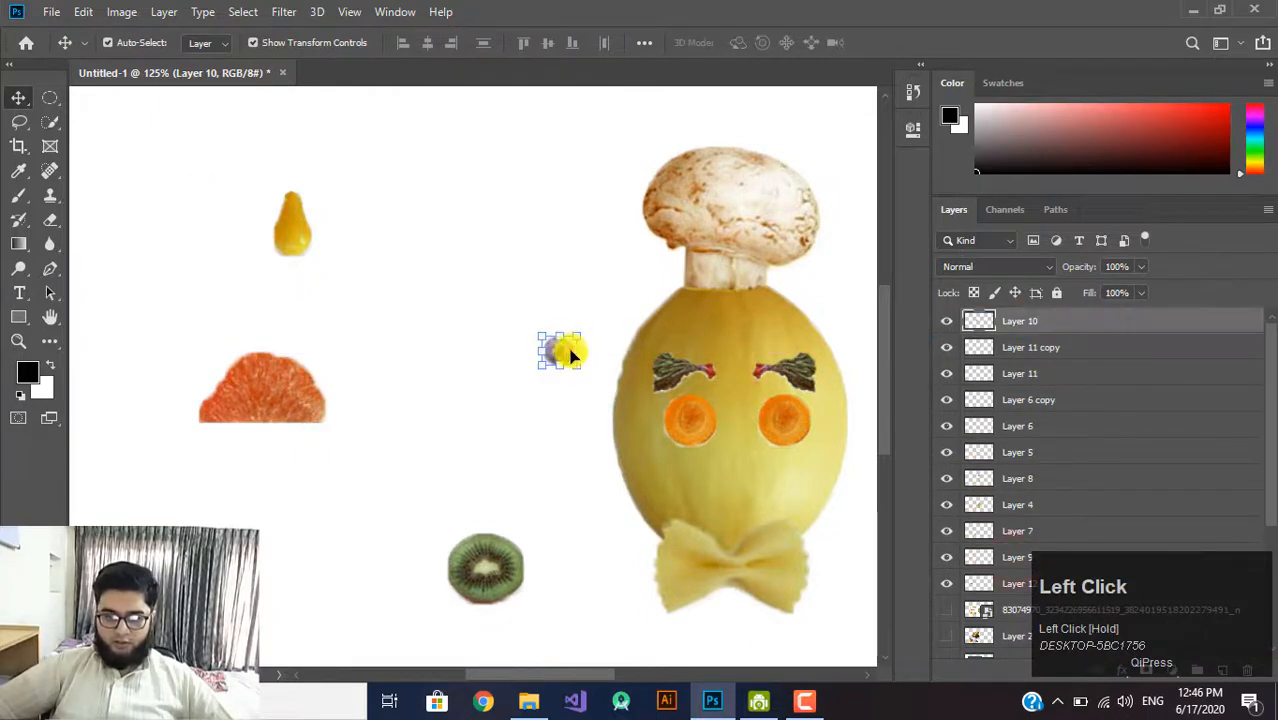
left_click_drag(571, 355, 726, 417)
key("ctrl+z")
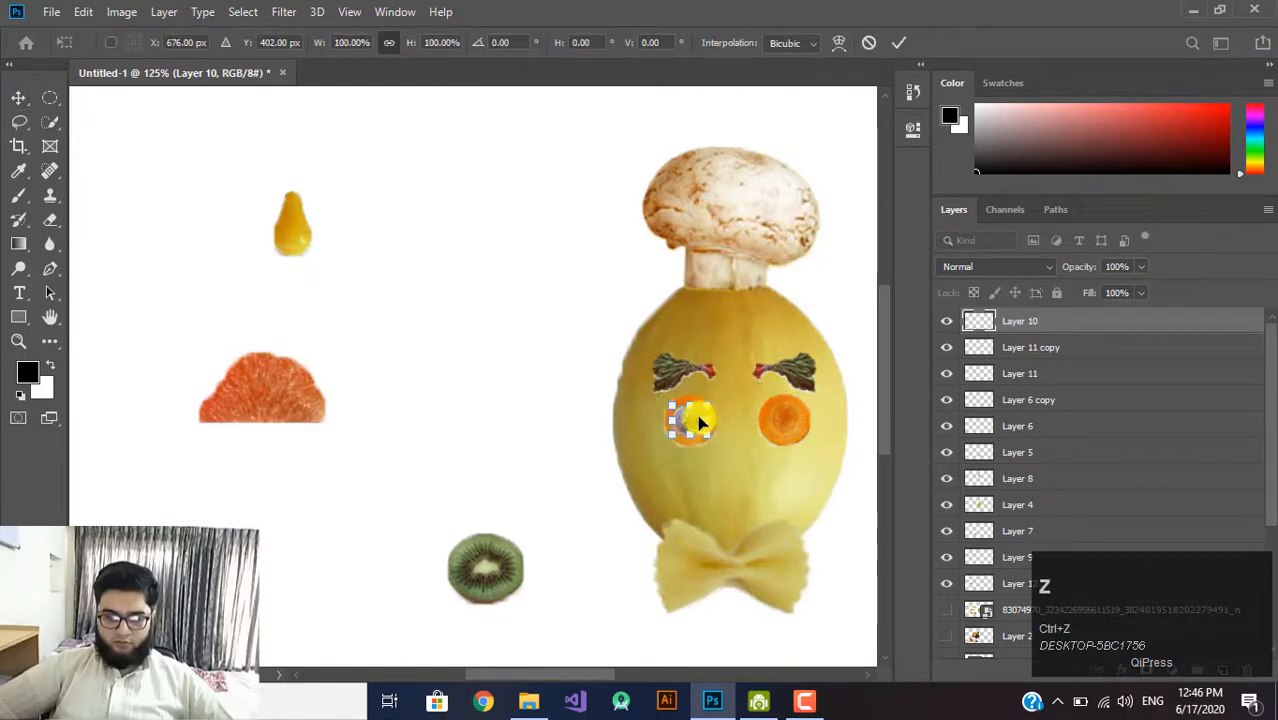
left_click(700, 423)
left_click(927, 10)
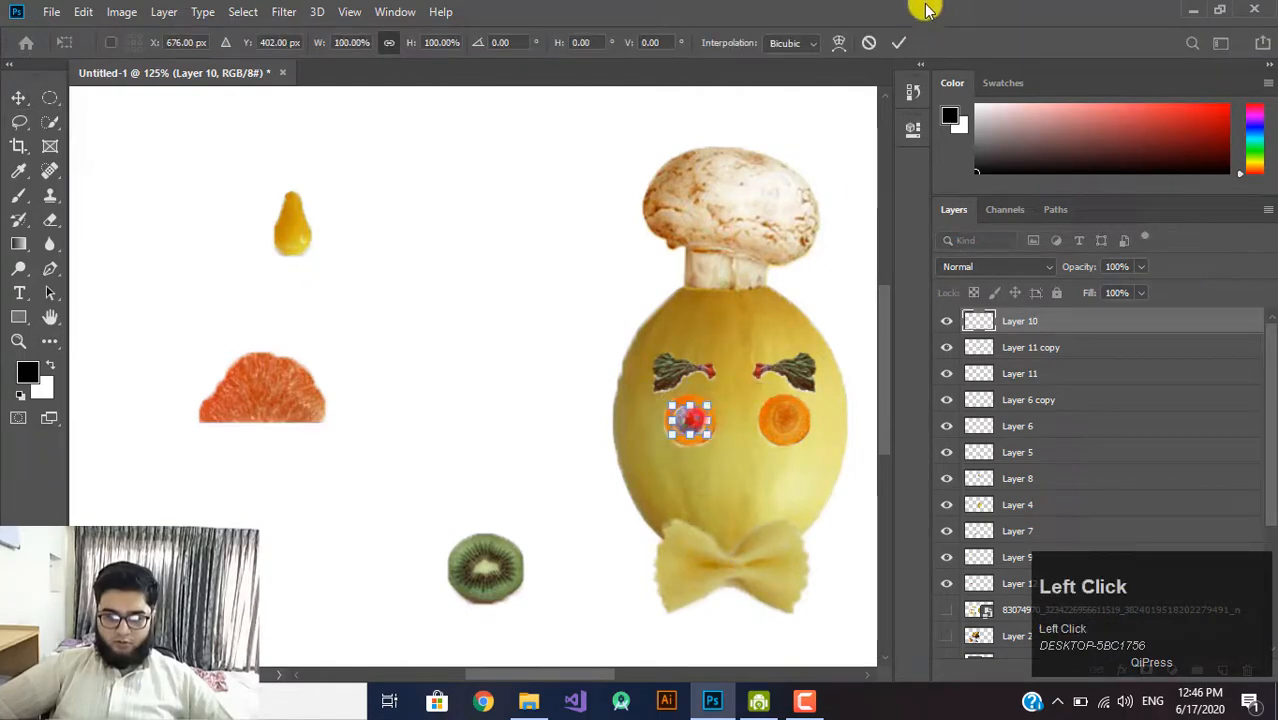
left_click(890, 50)
left_click_drag(690, 423, 789, 423)
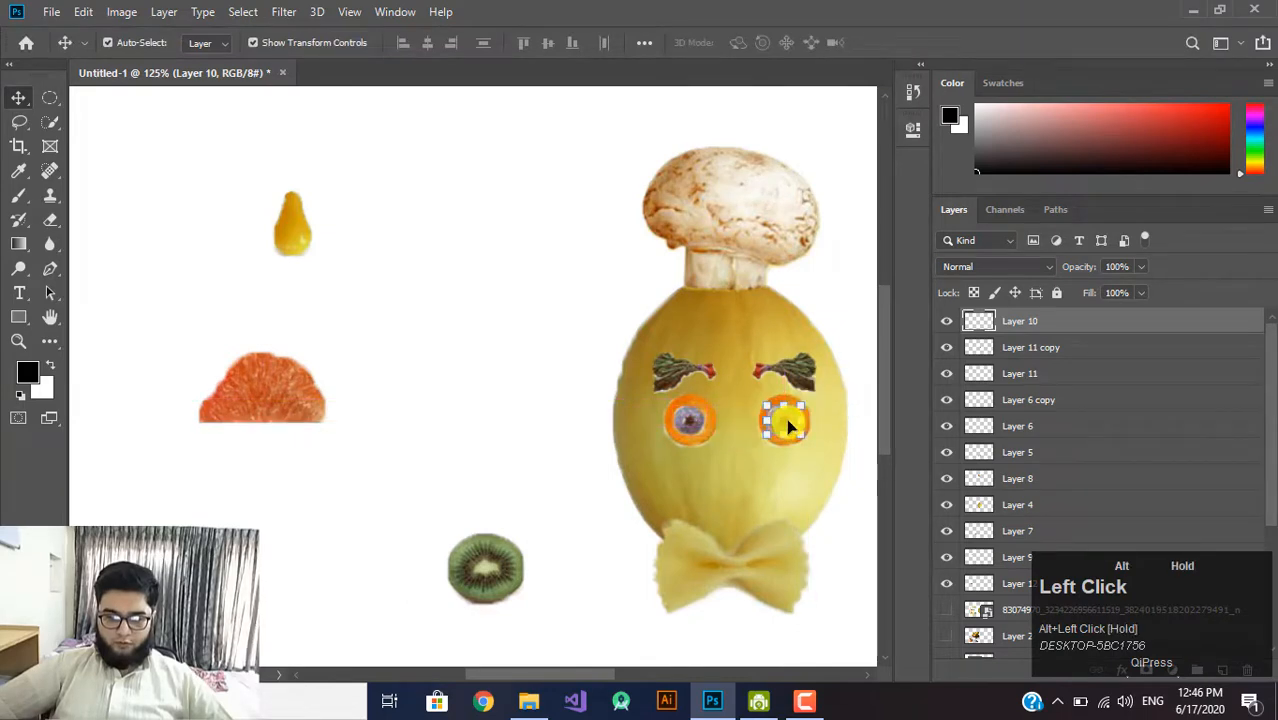
left_click(807, 347)
Place the small yellow pear between and below the eyes as a nose and move its layer to the top
left_click_drag(807, 347, 640, 345)
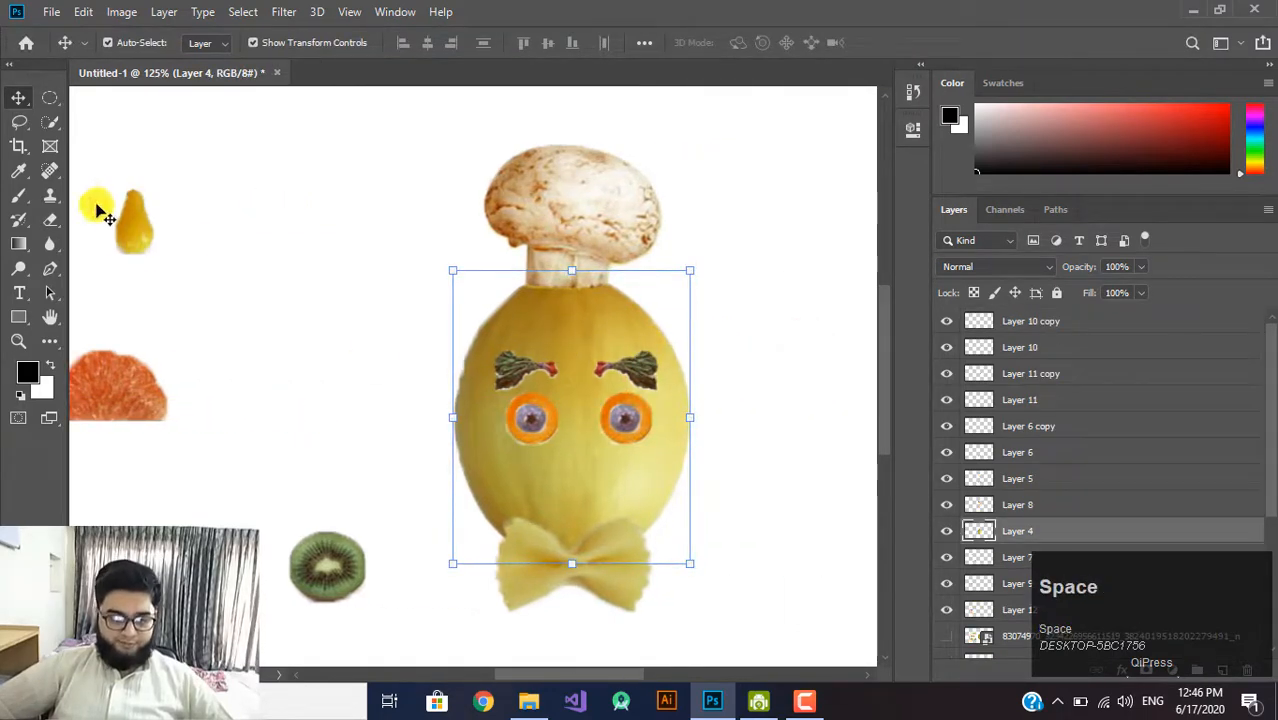
left_click(100, 205)
left_click(135, 220)
left_click_drag(135, 220, 570, 453)
scroll(1012, 405, "up", 3)
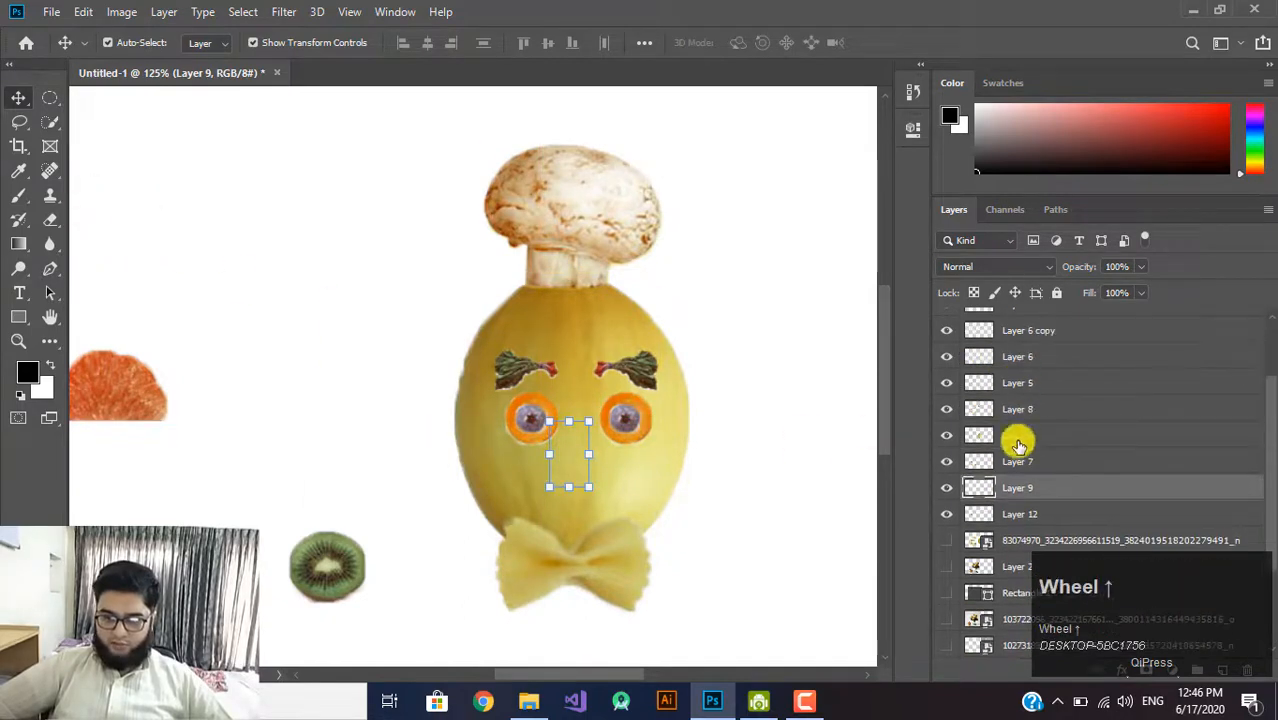
left_click_drag(1025, 481, 1064, 320)
left_click_drag(1025, 420, 1044, 316)
left_click_drag(583, 460, 576, 467)
Rotate the grapefruit piece about 90° counterclockwise, set it against the melon's left side as an ear, and apply the transform
left_click_drag(612, 409, 643, 411)
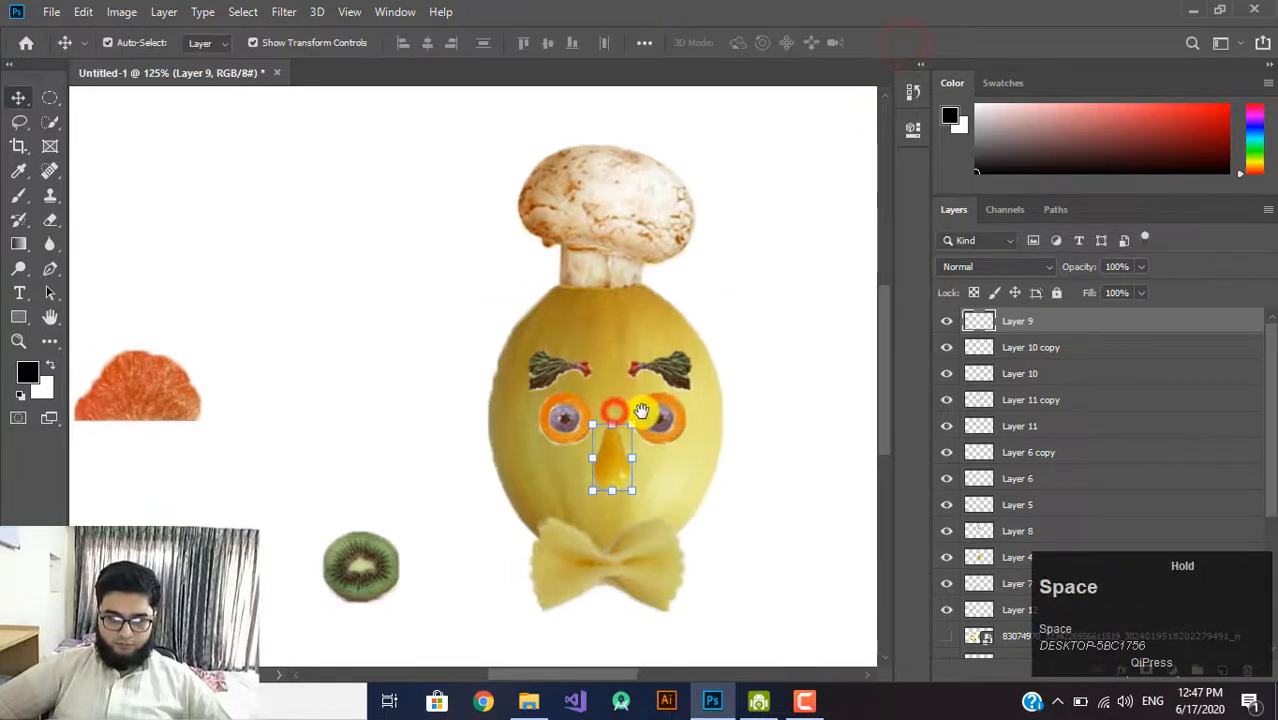
scroll(520, 465, "down", 1)
left_click(206, 410)
left_click_drag(210, 415, 757, 417)
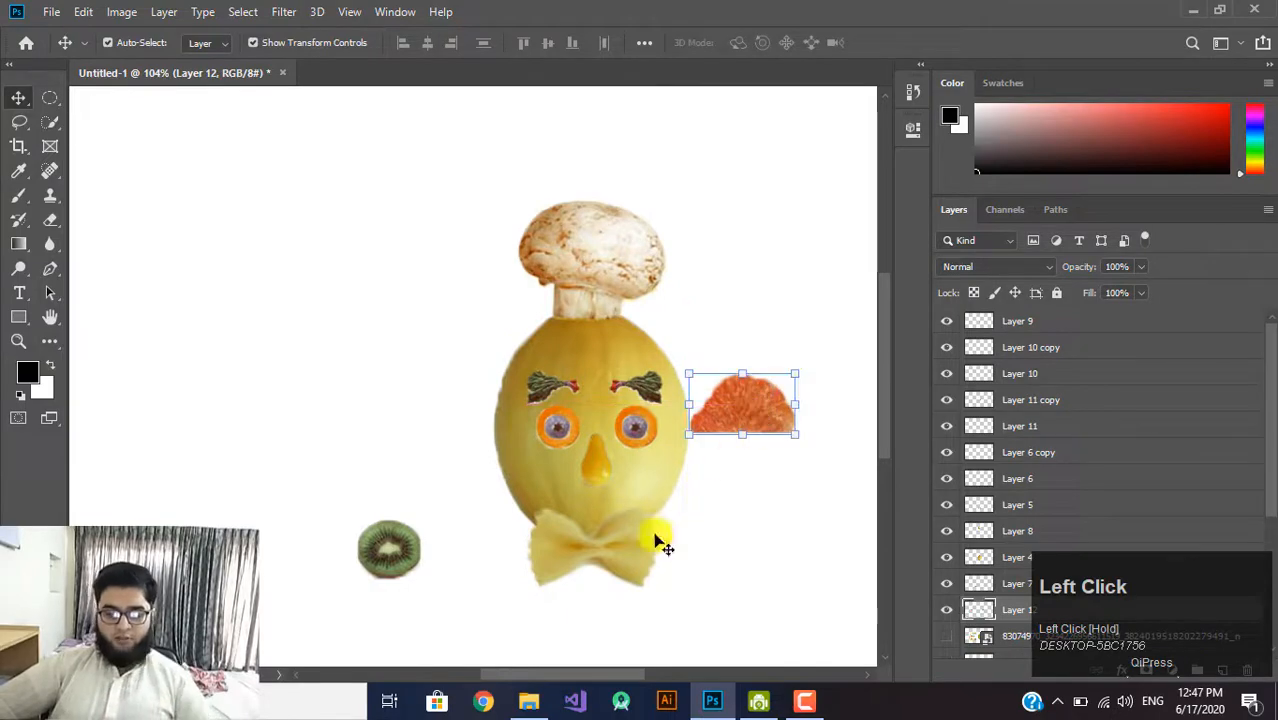
left_click(529, 703)
left_click(531, 708)
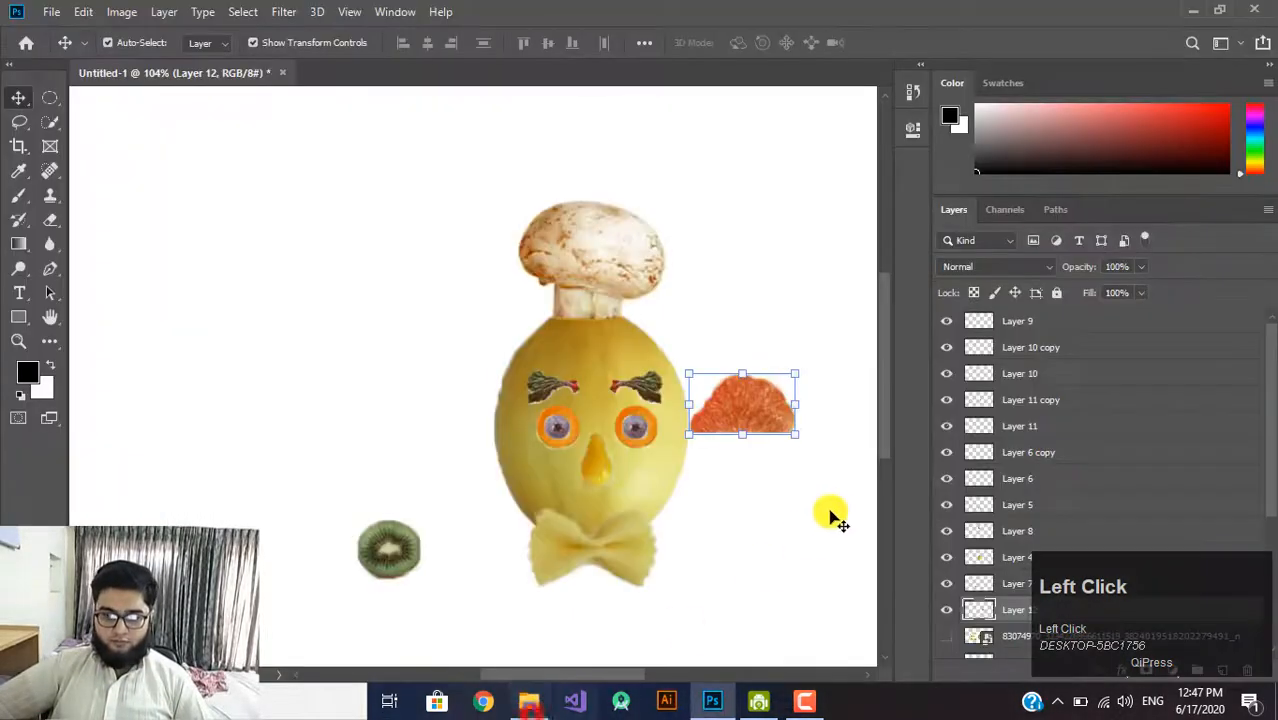
left_click_drag(757, 417, 456, 409)
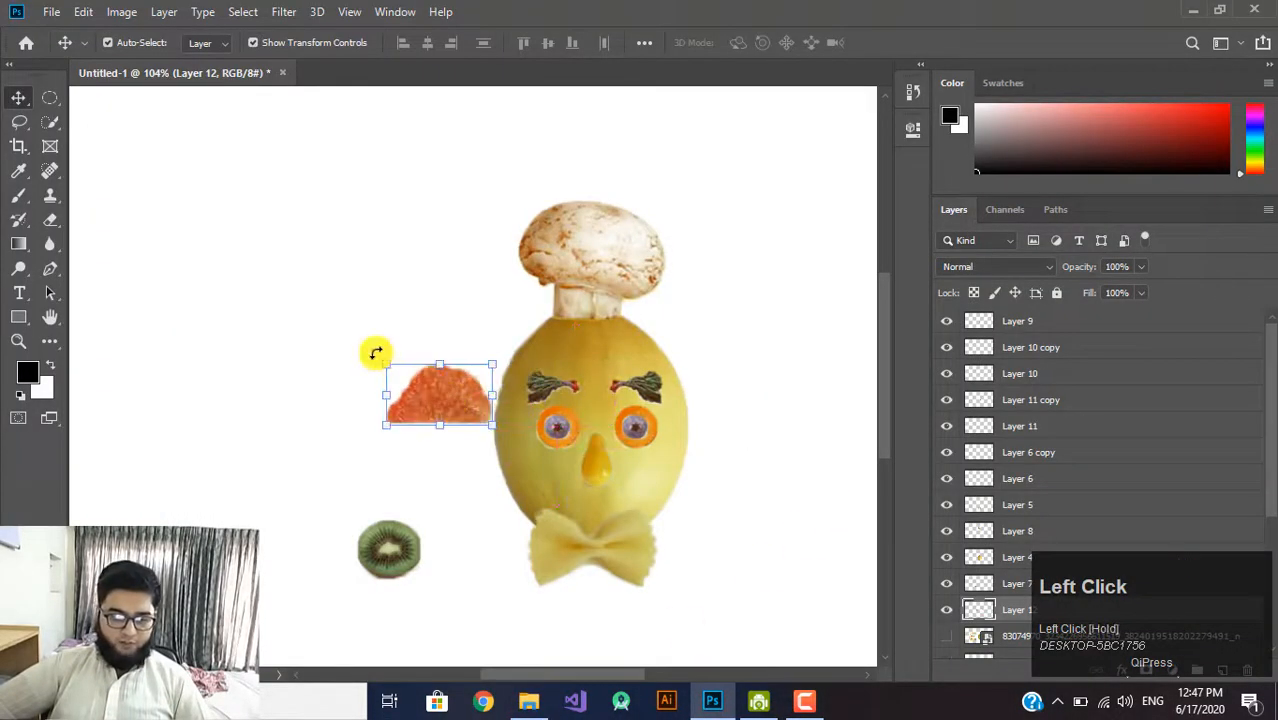
left_click(375, 352)
left_click_drag(364, 449, 379, 485)
left_click_drag(437, 404, 478, 438)
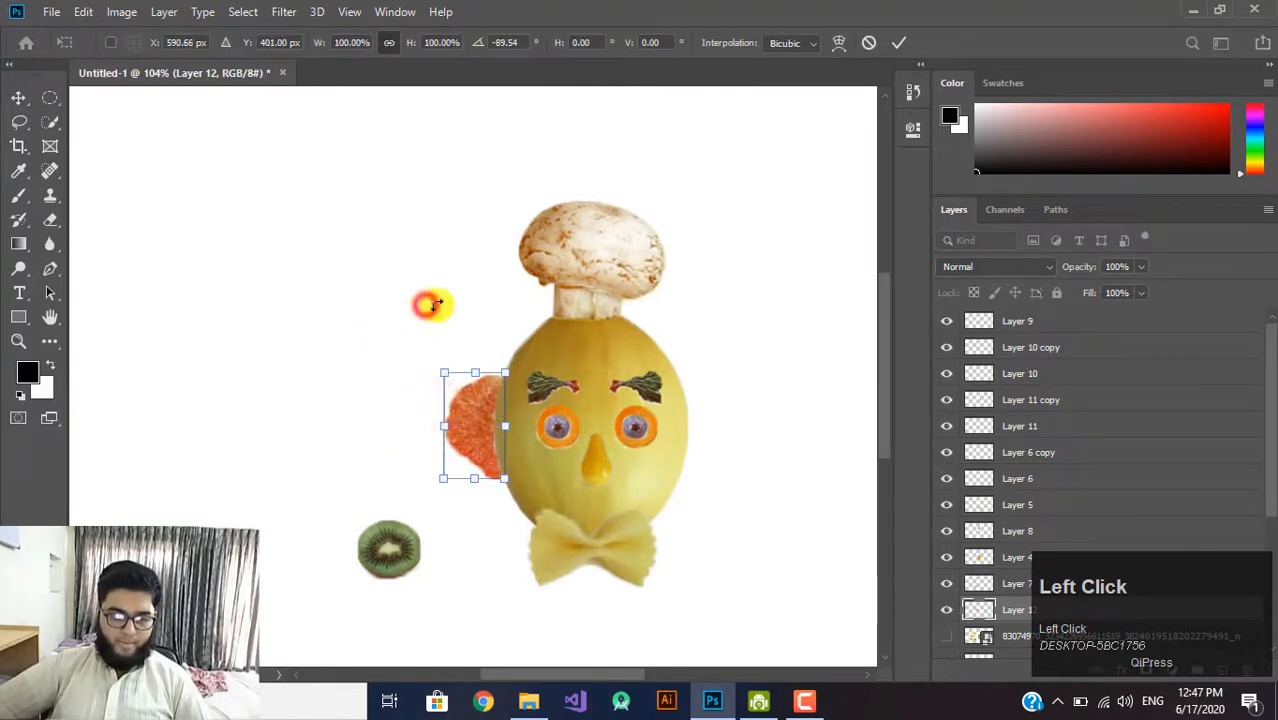
left_click(902, 45)
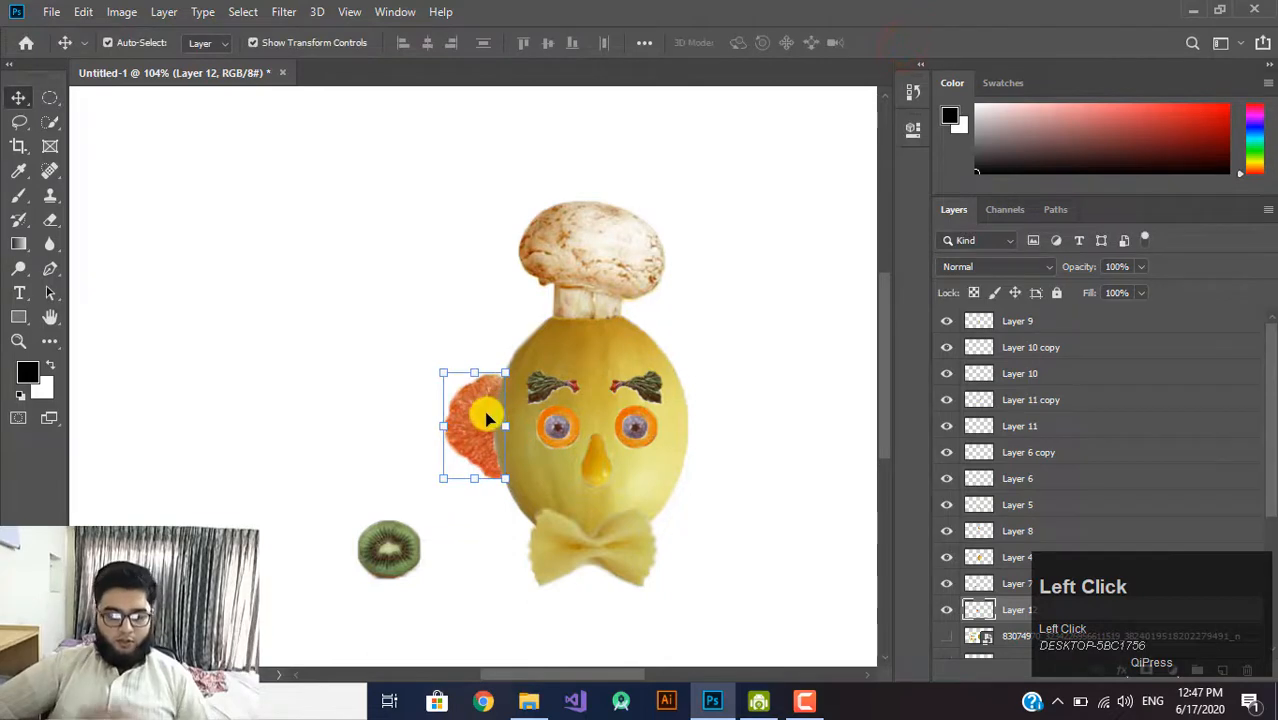
Duplicate the grapefruit ear and place the copy against the melon's right side, level with the left ear
key("alt")
left_click_drag(697, 425, 708, 416)
right_click(708, 416)
left_click(714, 410)
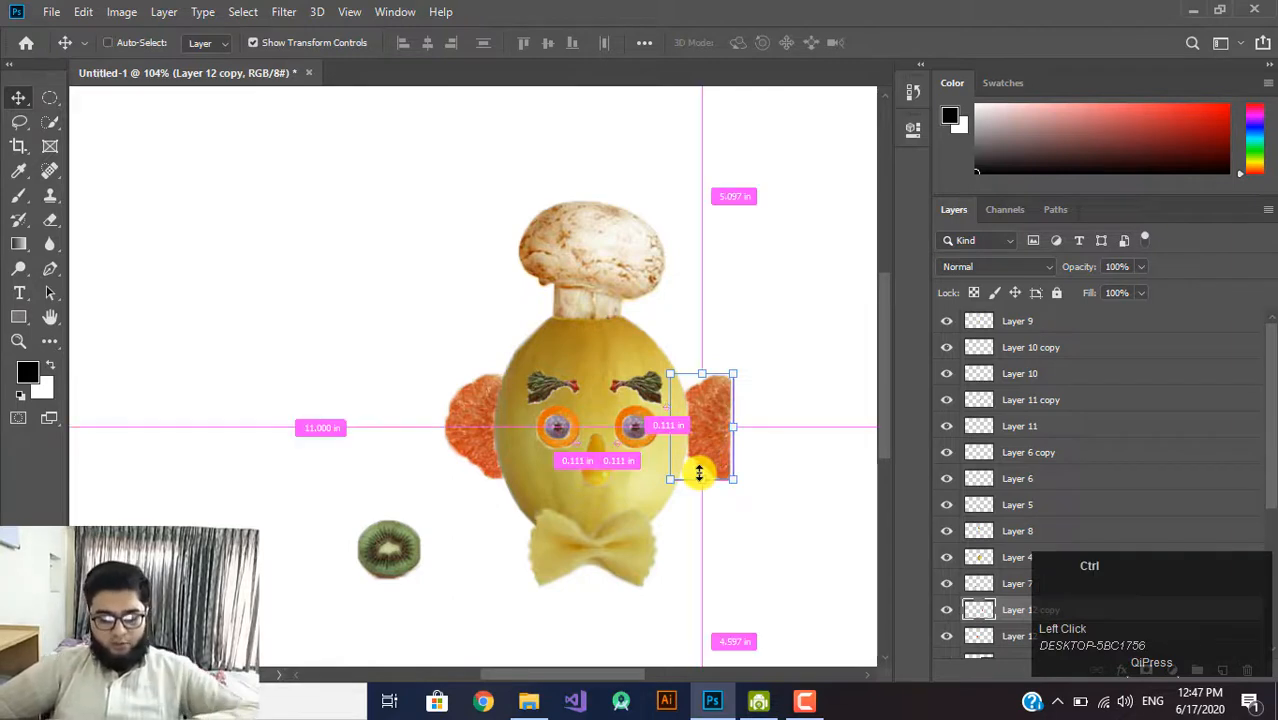
Flip the grapefruit ear on the melon's right side horizontally, apply the transform, and deselect the ear's layer
key("ctrl+t")
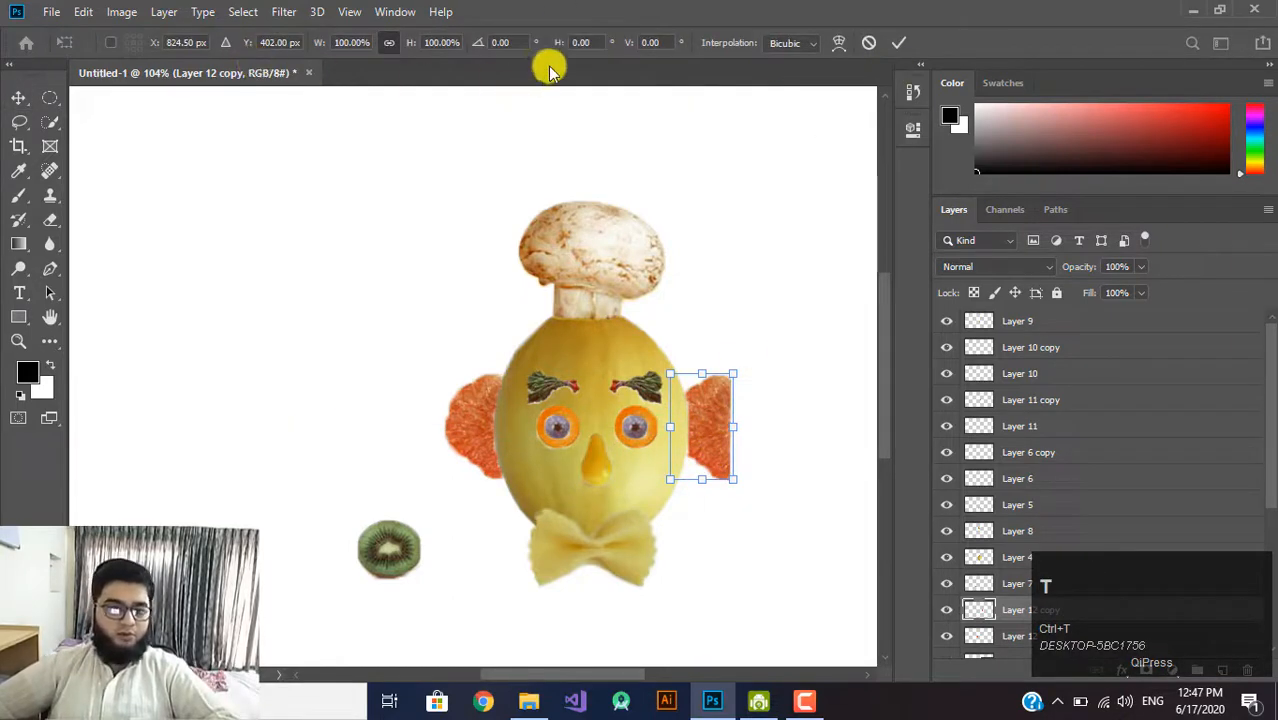
right_click(705, 435)
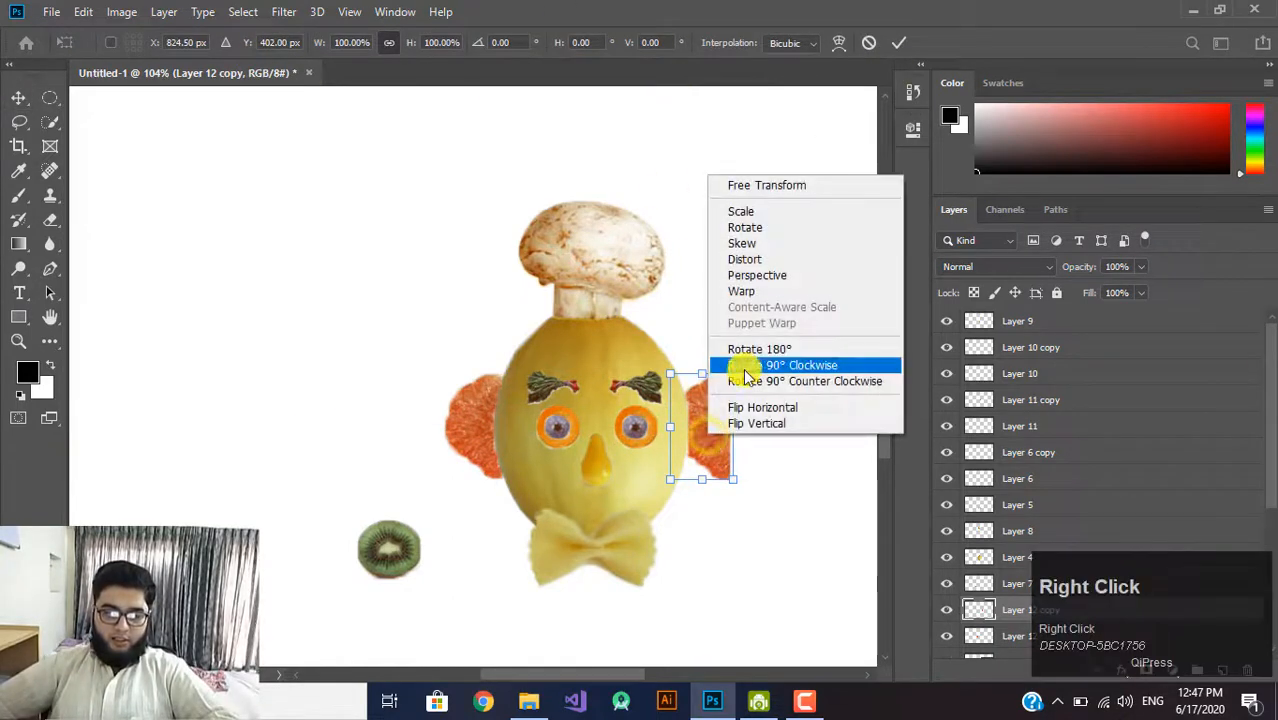
left_click(745, 412)
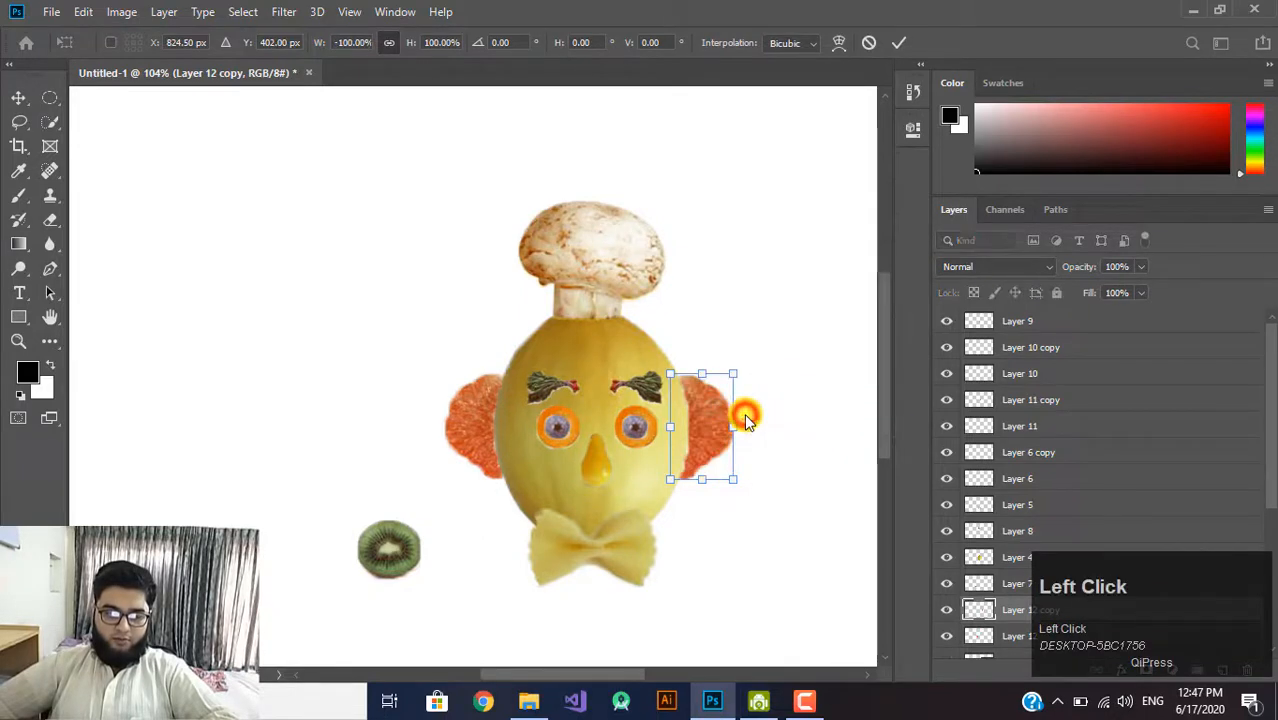
left_click(899, 42)
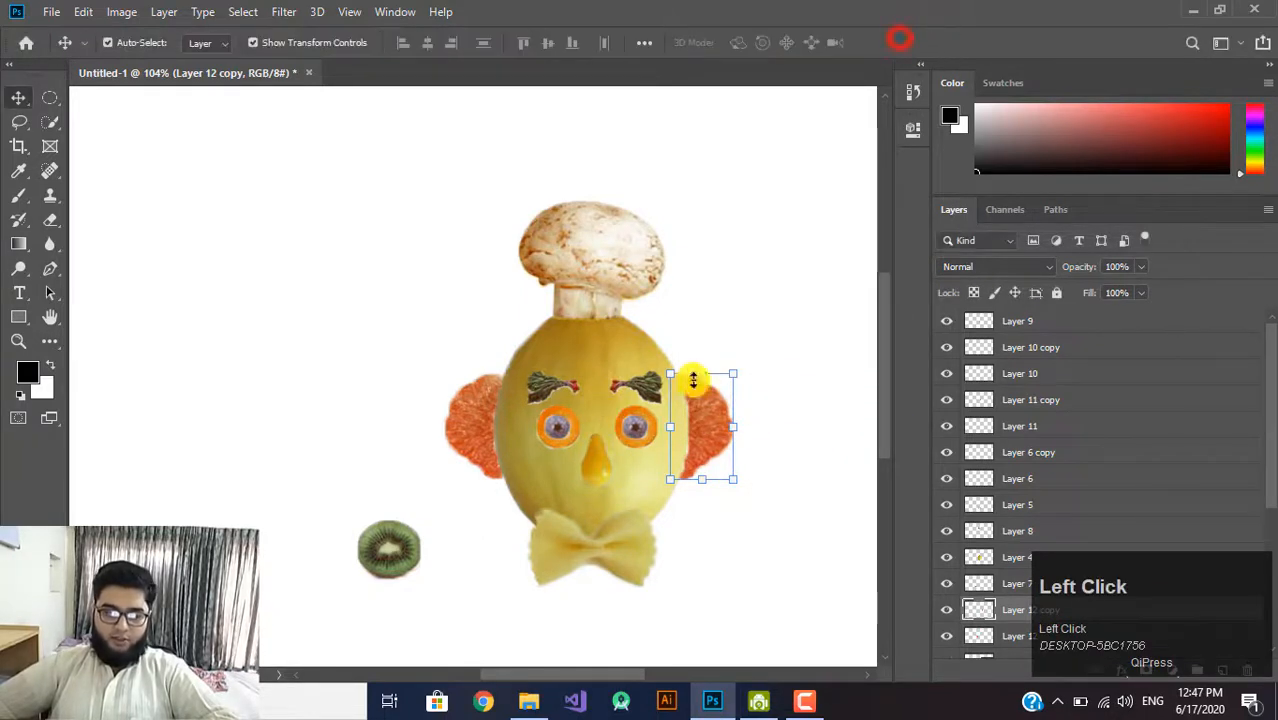
left_click(785, 462)
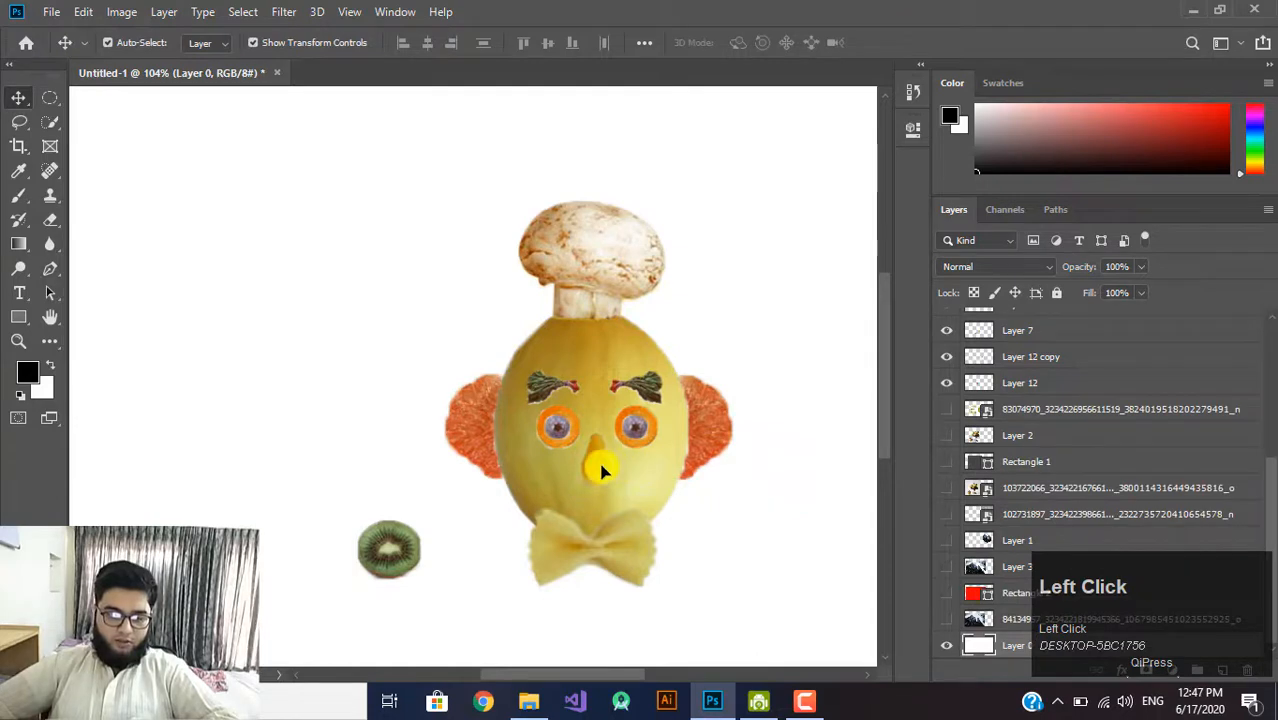
Select the eyebrow, eye and nose layers together, scale them to about 93% width and 95% height, and move them slightly up the melon
left_click(601, 470)
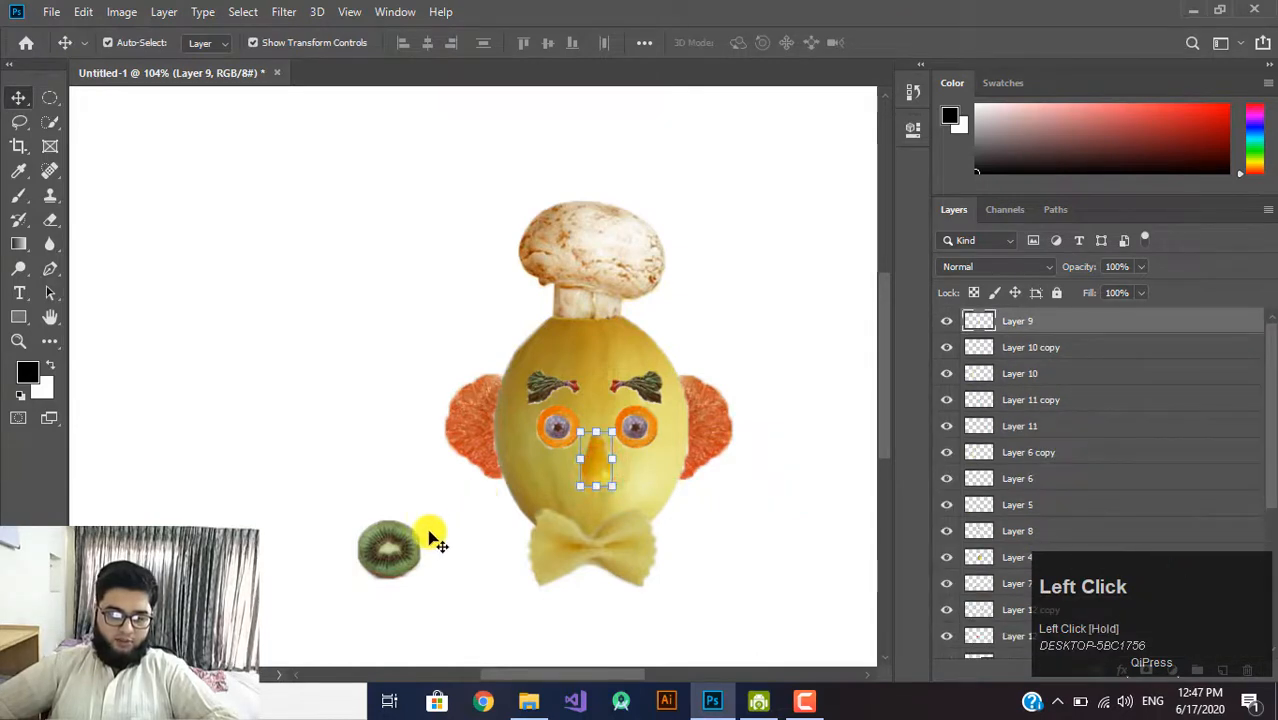
left_click(535, 375)
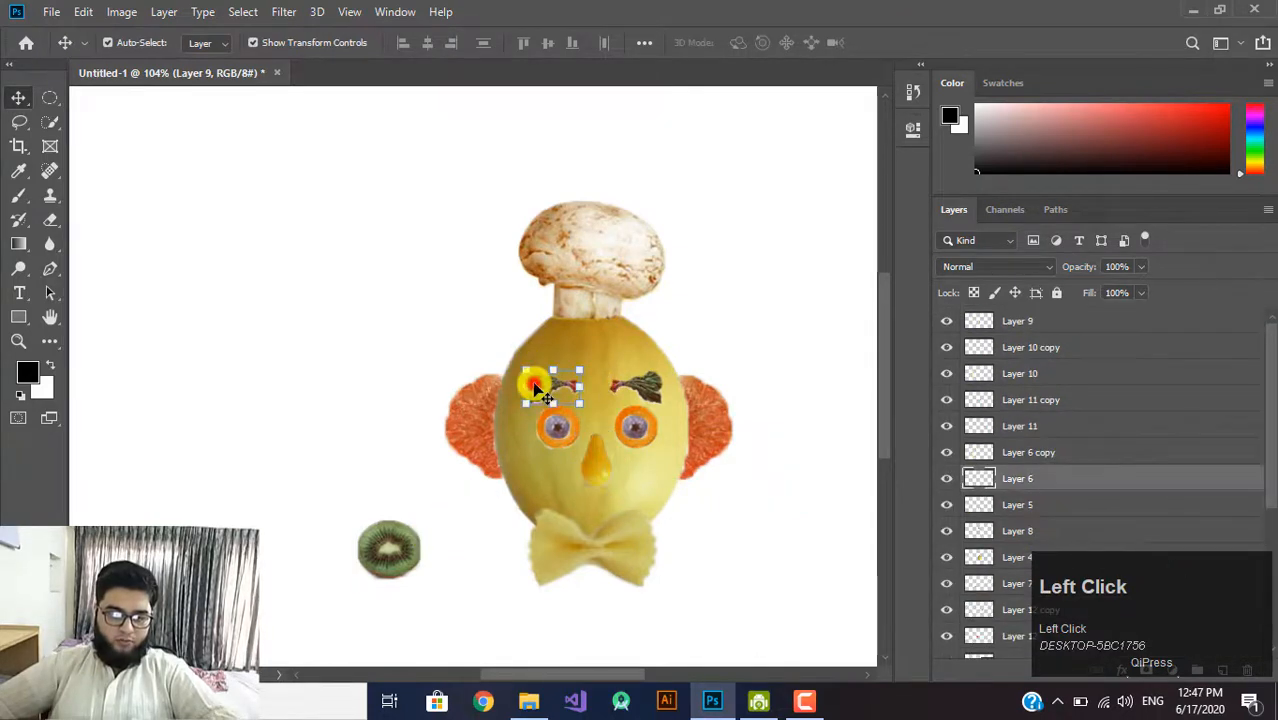
left_click(639, 386, "shift")
left_click(645, 432, "shift")
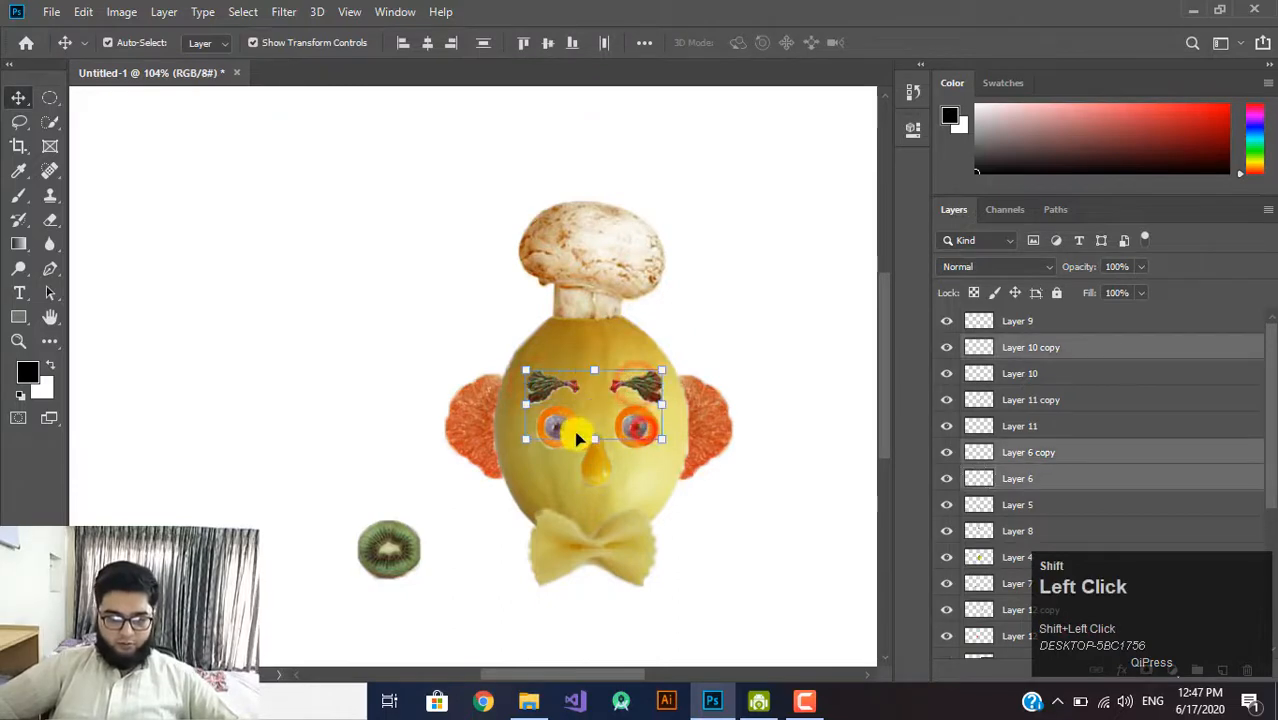
left_click(578, 430, "shift")
left_click(635, 432, "shift")
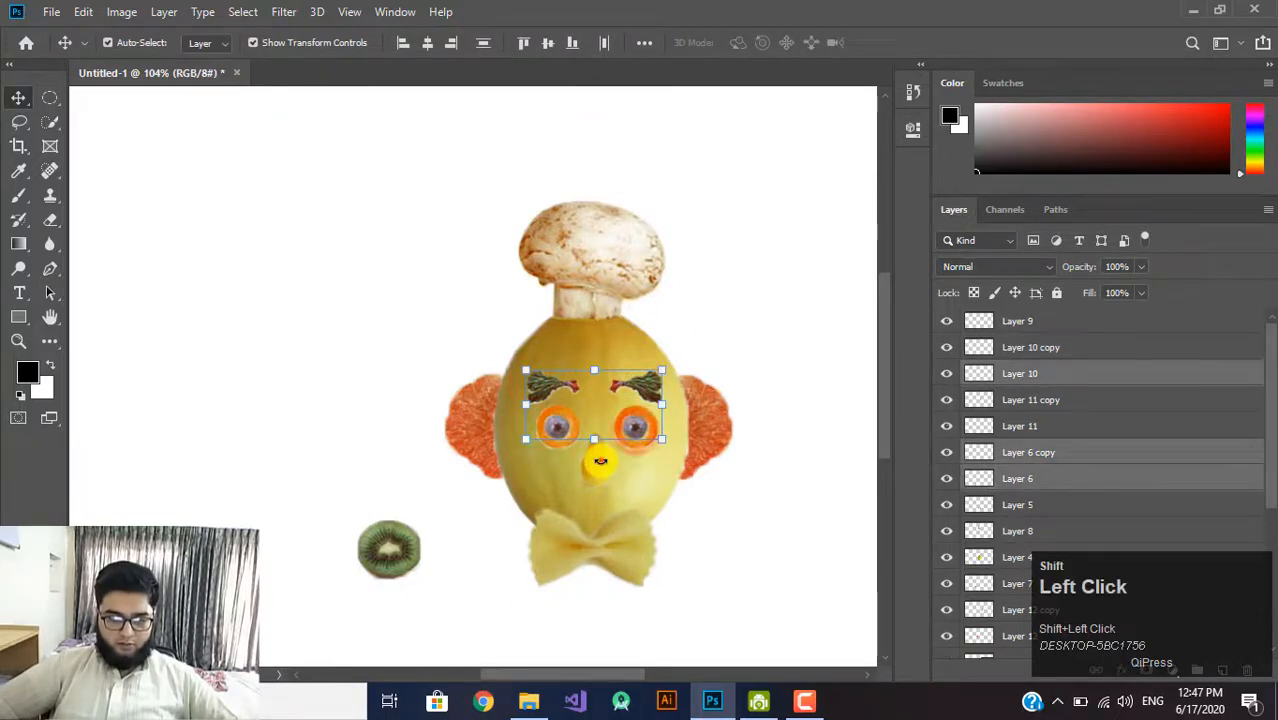
left_click(600, 465, "shift")
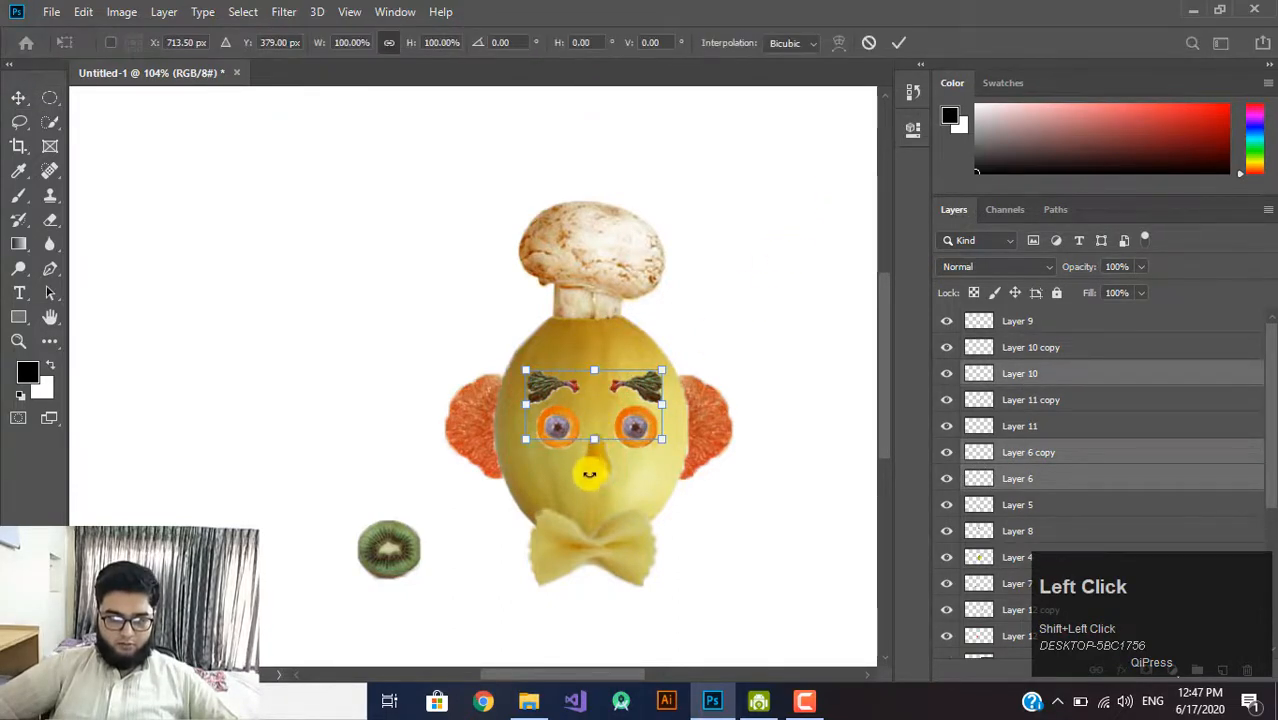
left_click(1055, 400, "shift")
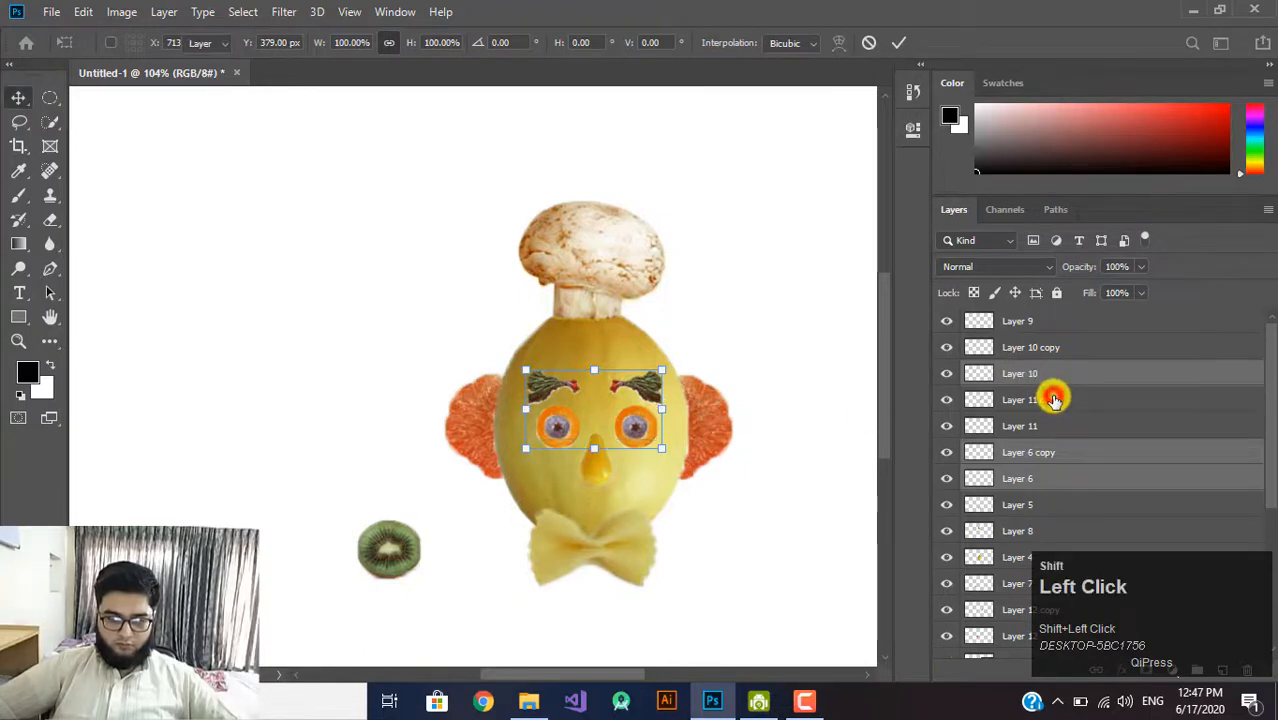
left_click(1054, 427, "shift")
left_click(1062, 350, "shift")
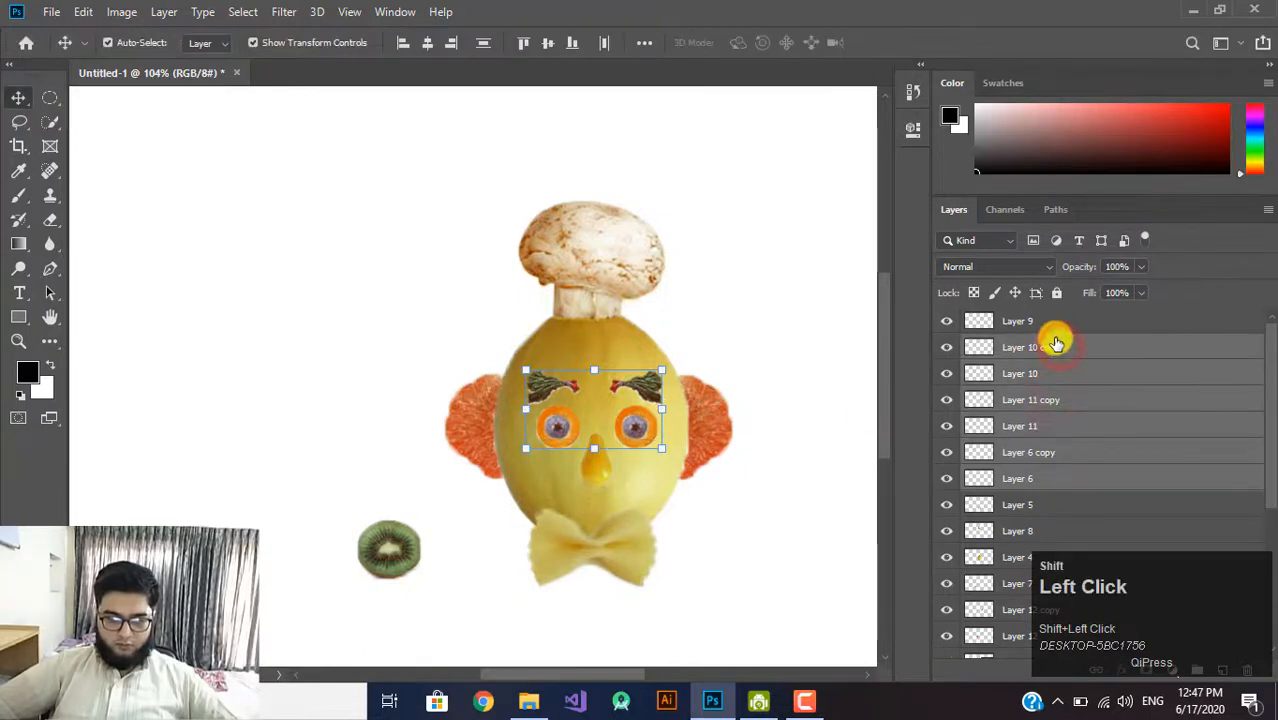
left_click(1052, 323, "shift")
left_click_drag(658, 372, 628, 380)
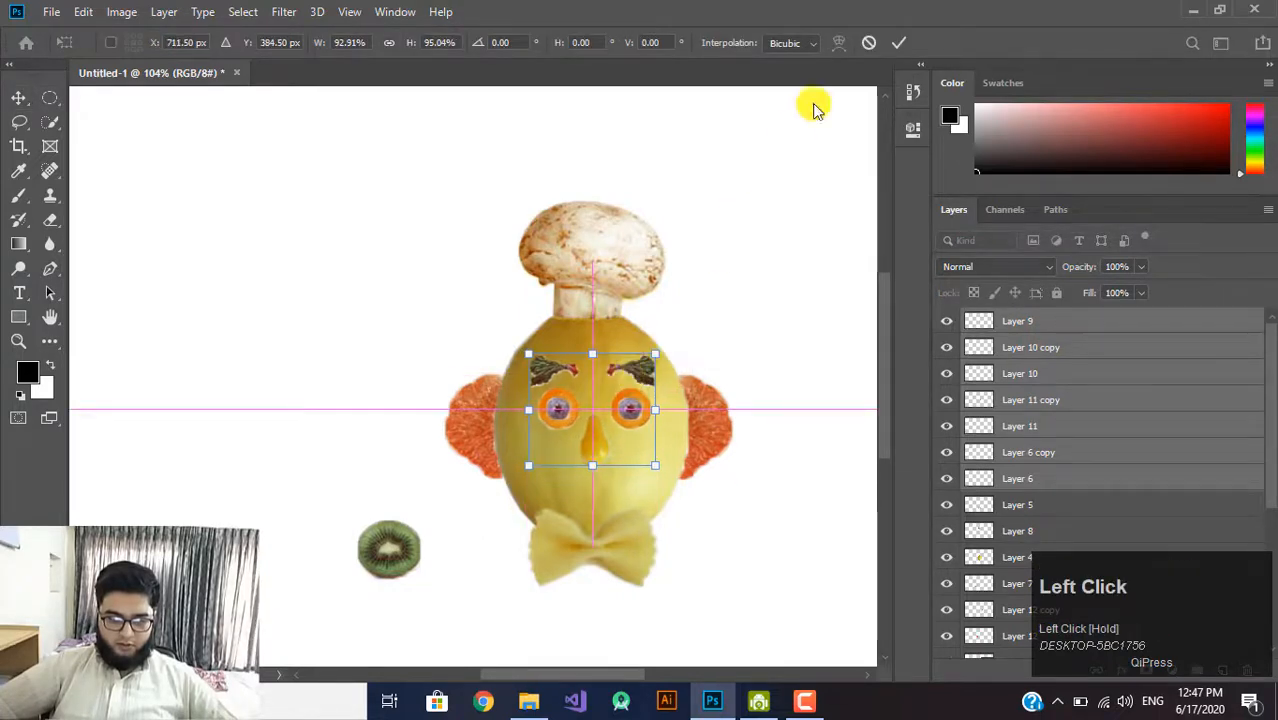
left_click(897, 43)
Move the kiwi slice's layer to the top of the stack and place the slice below the nose as a mouth
left_click_drag(400, 533, 420, 550)
scroll(1118, 443, "up", 2)
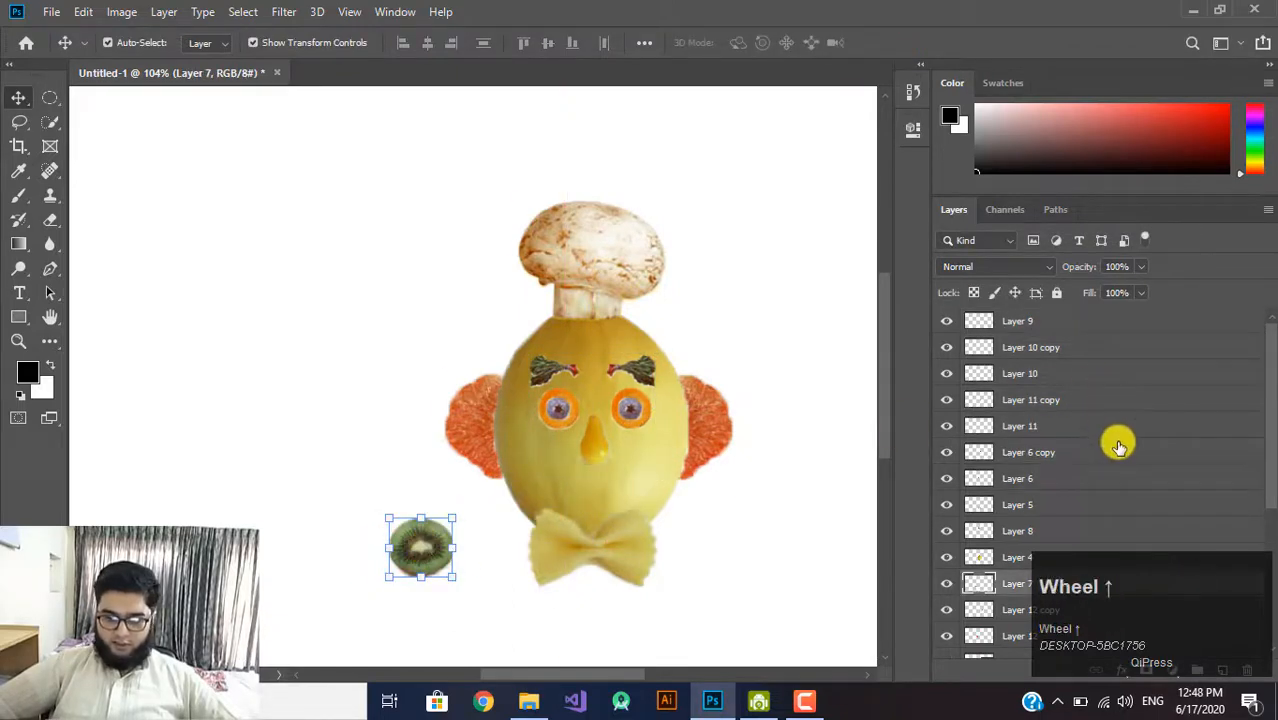
left_click_drag(1007, 588, 1070, 311)
left_click_drag(414, 558, 586, 502)
Scale the kiwi mouth down, center it between the nose and the bow tie, and apply the transform
scroll(588, 505, "up", 2, "alt")
scroll(590, 507, "up", 2, "alt")
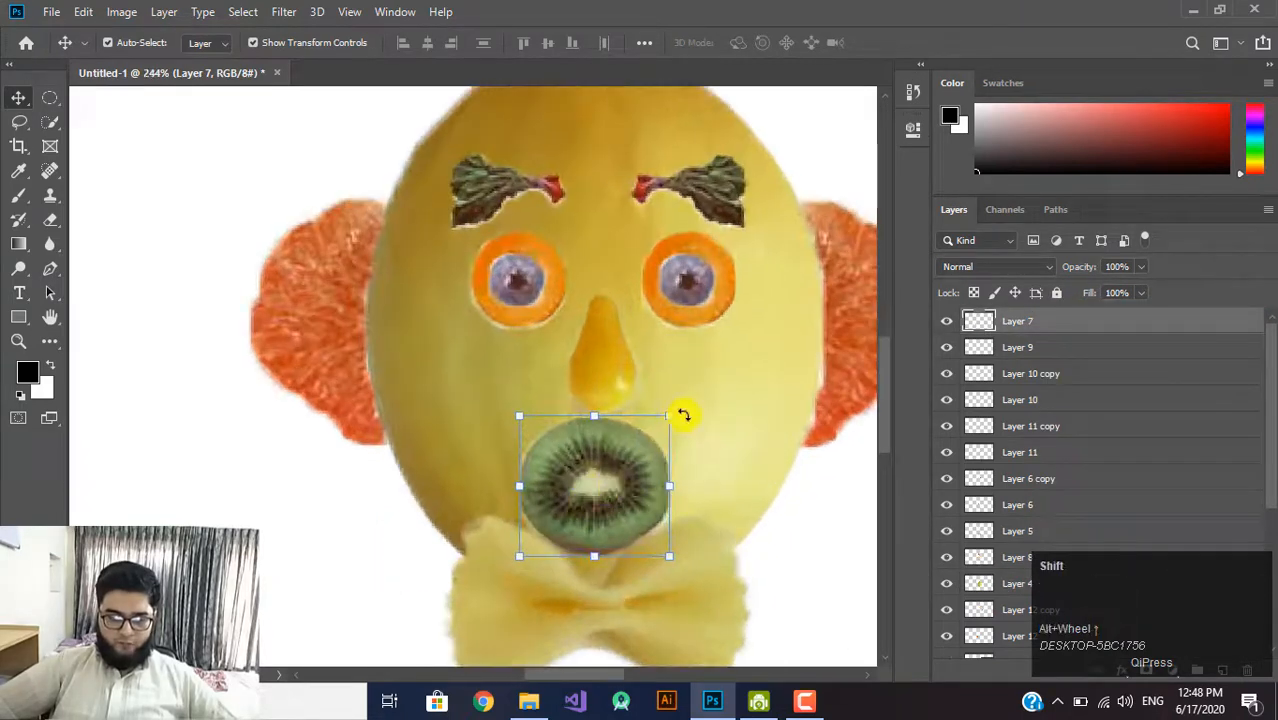
left_click_drag(676, 414, 627, 462)
left_click_drag(594, 501, 614, 480)
left_click(896, 42)
left_click(260, 592)
scroll(385, 422, "down", 5)
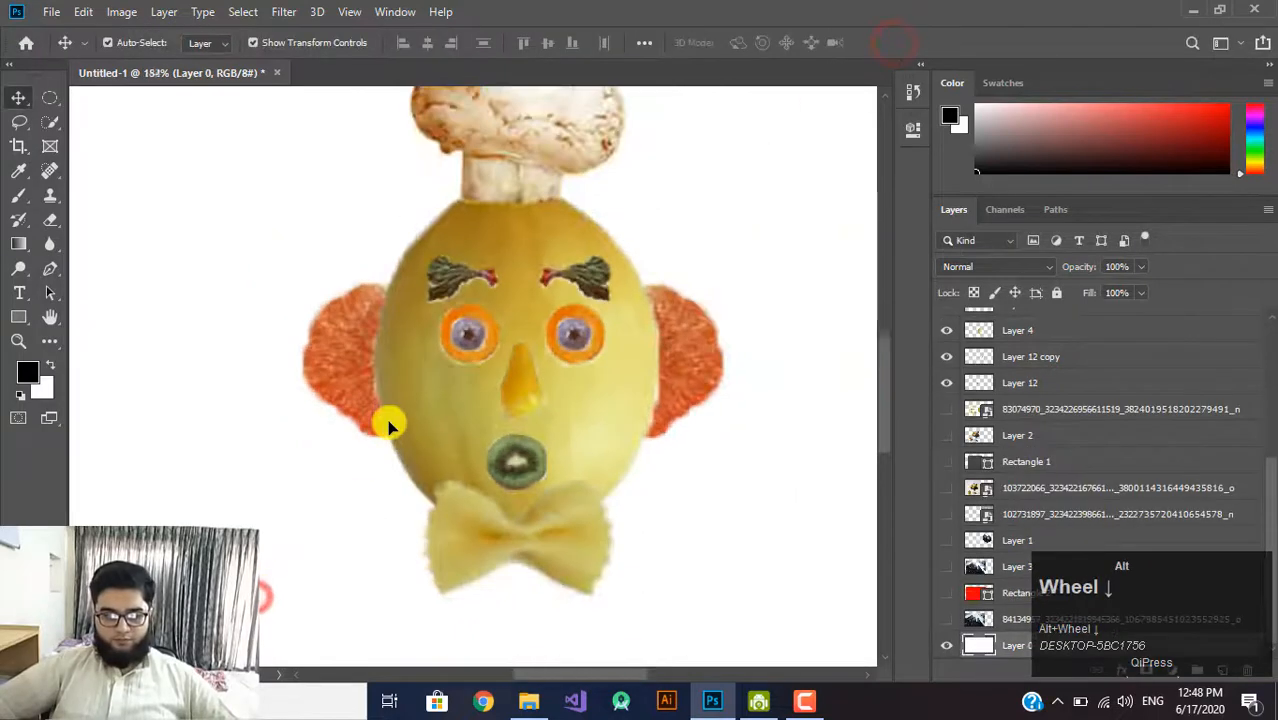
left_click(392, 424)
scroll(428, 322, "up", 2)
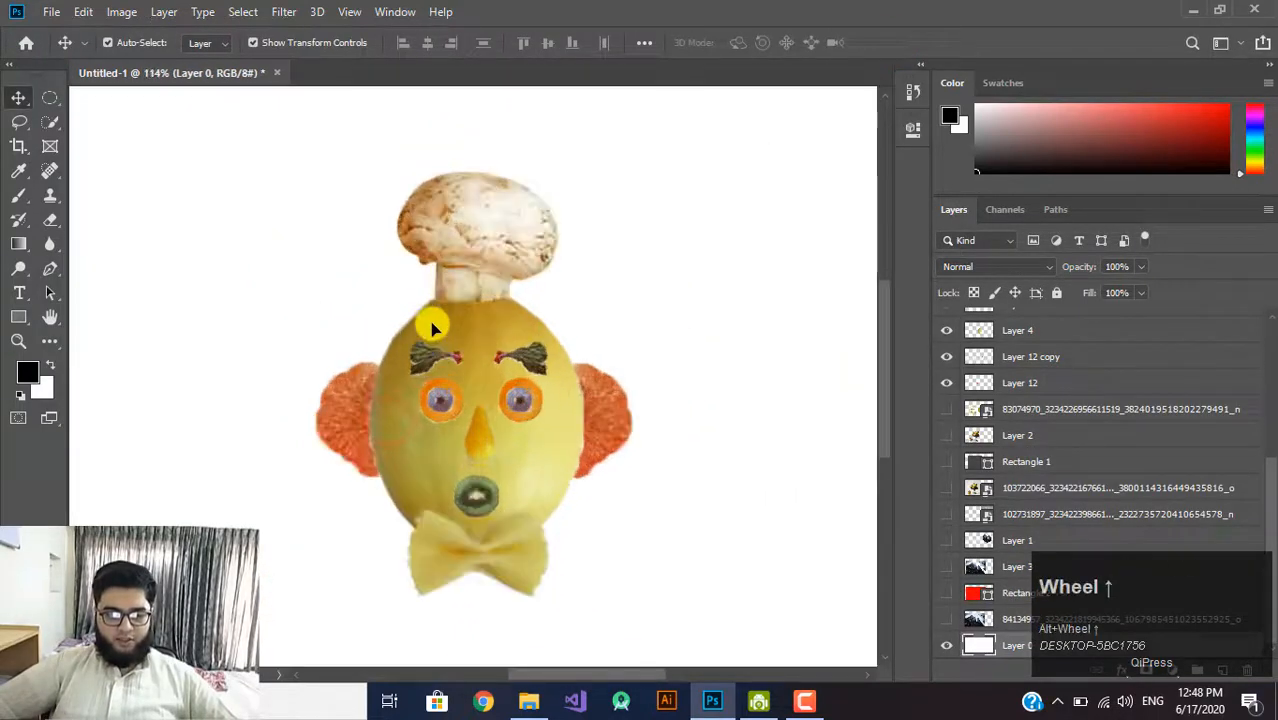
left_click_drag(428, 322, 452, 314)
key("space")
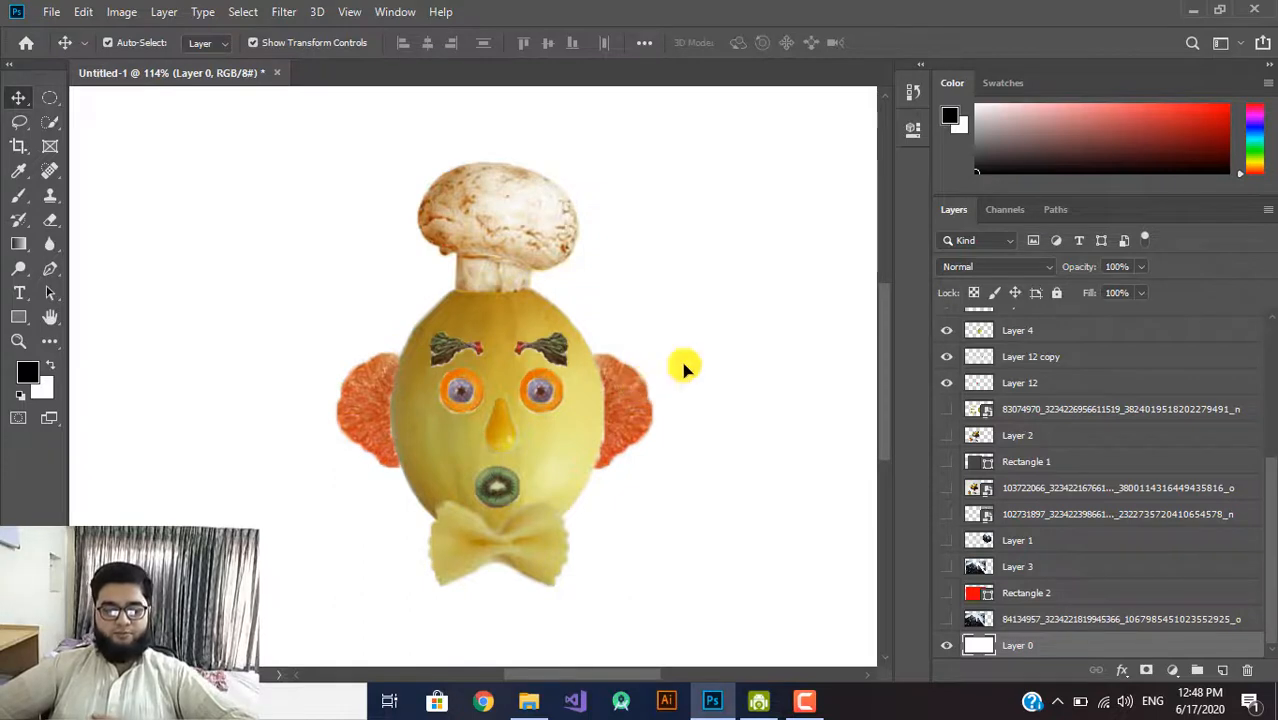
left_click(805, 701)
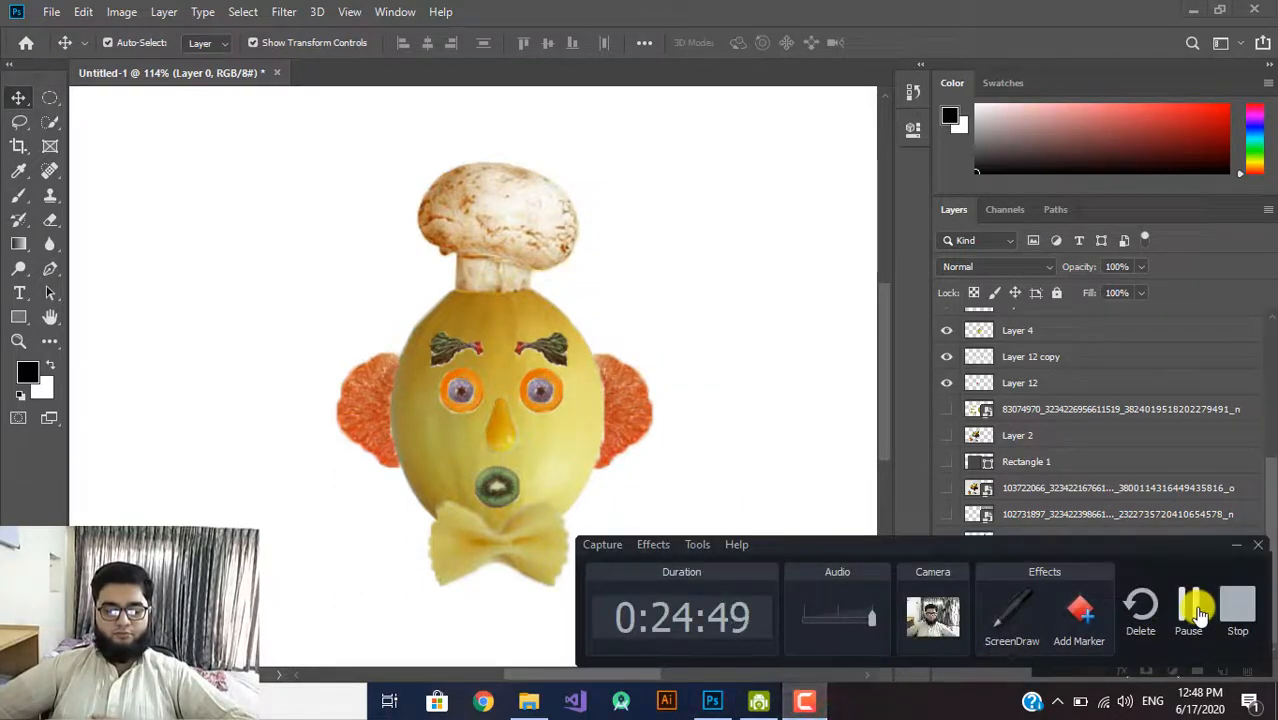